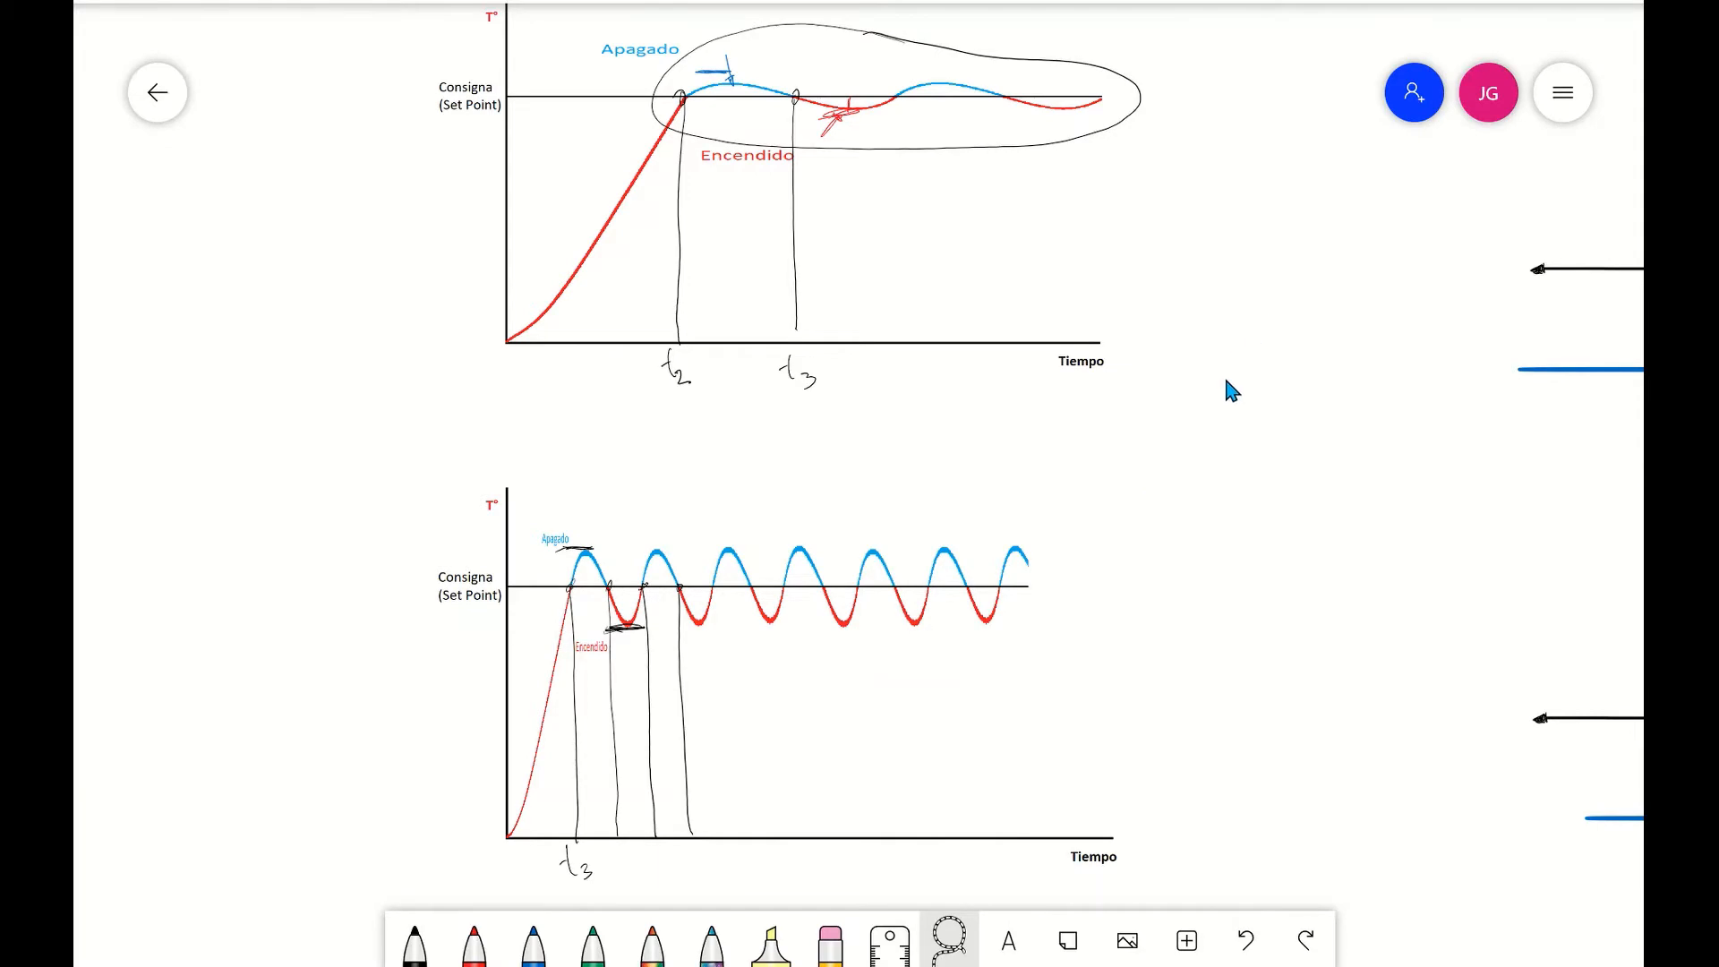
- Review the whiteboard's v(t) versus e(t) graphs: the basic on-off response, "Tiempo muerto" and "Banda de histéresis"
scroll(1227, 387, "up", 4)
scroll(1228, 388, "right", 6)
scroll(1452, 380, "up", 2)
scroll(1452, 380, "right", 4)
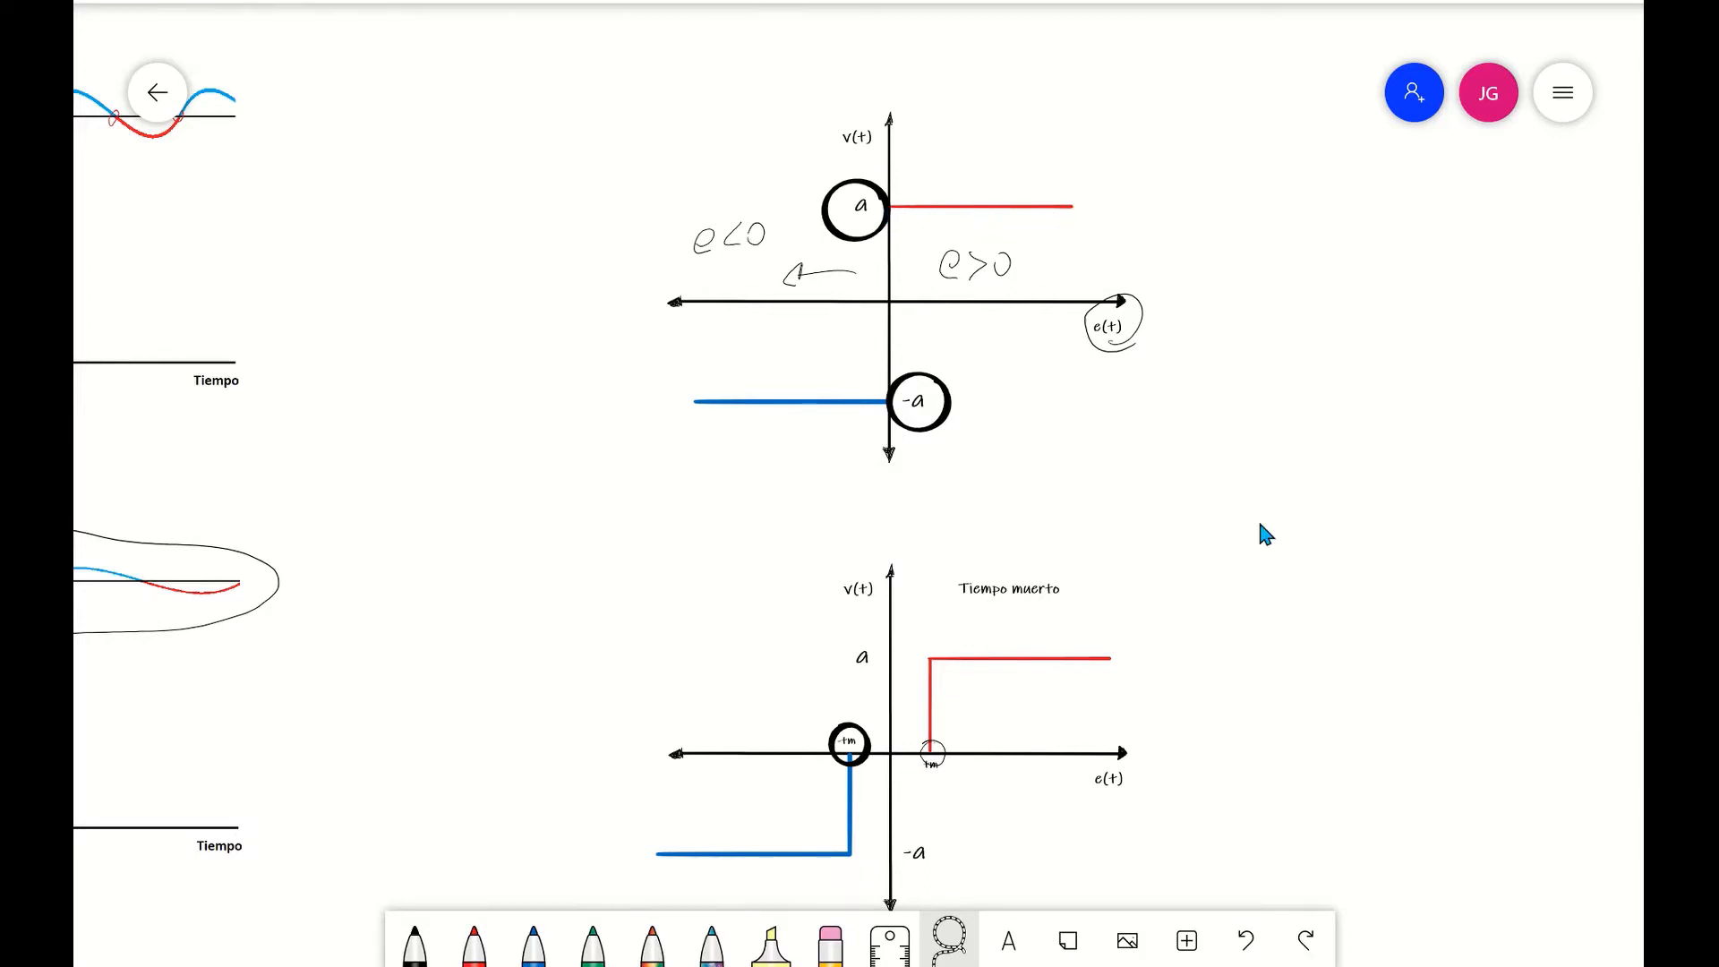
scroll(1327, 319, "down", 3)
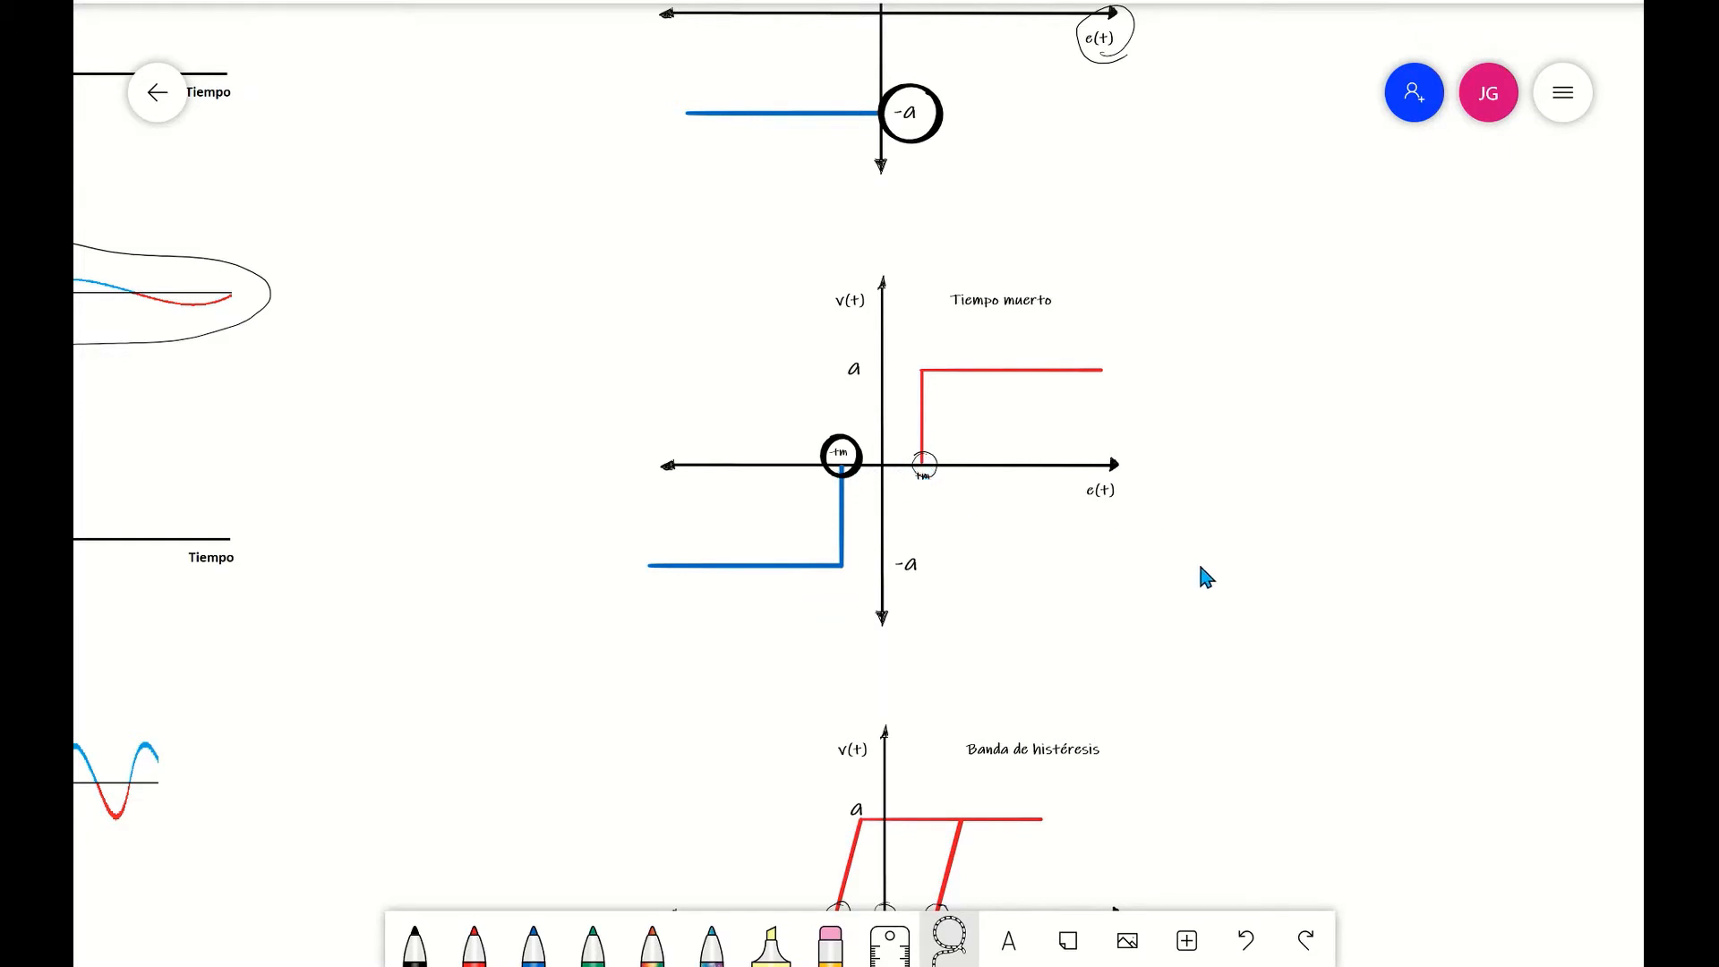
scroll(1208, 546, "down", 1)
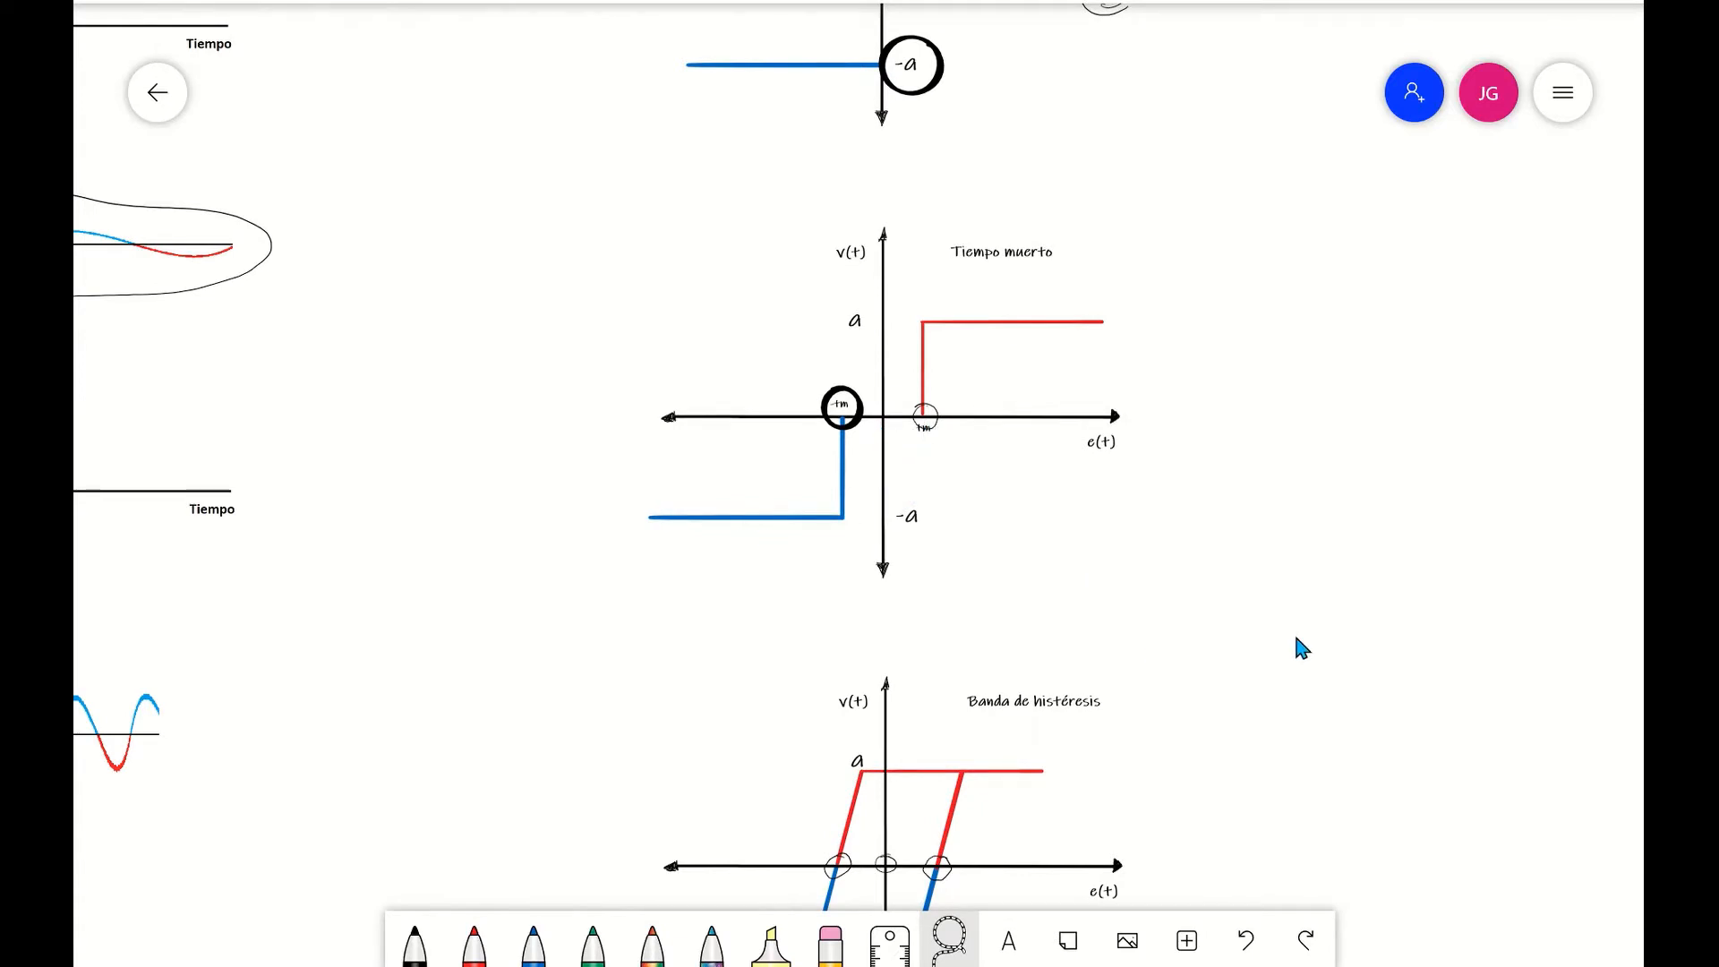
scroll(1277, 410, "down", 5)
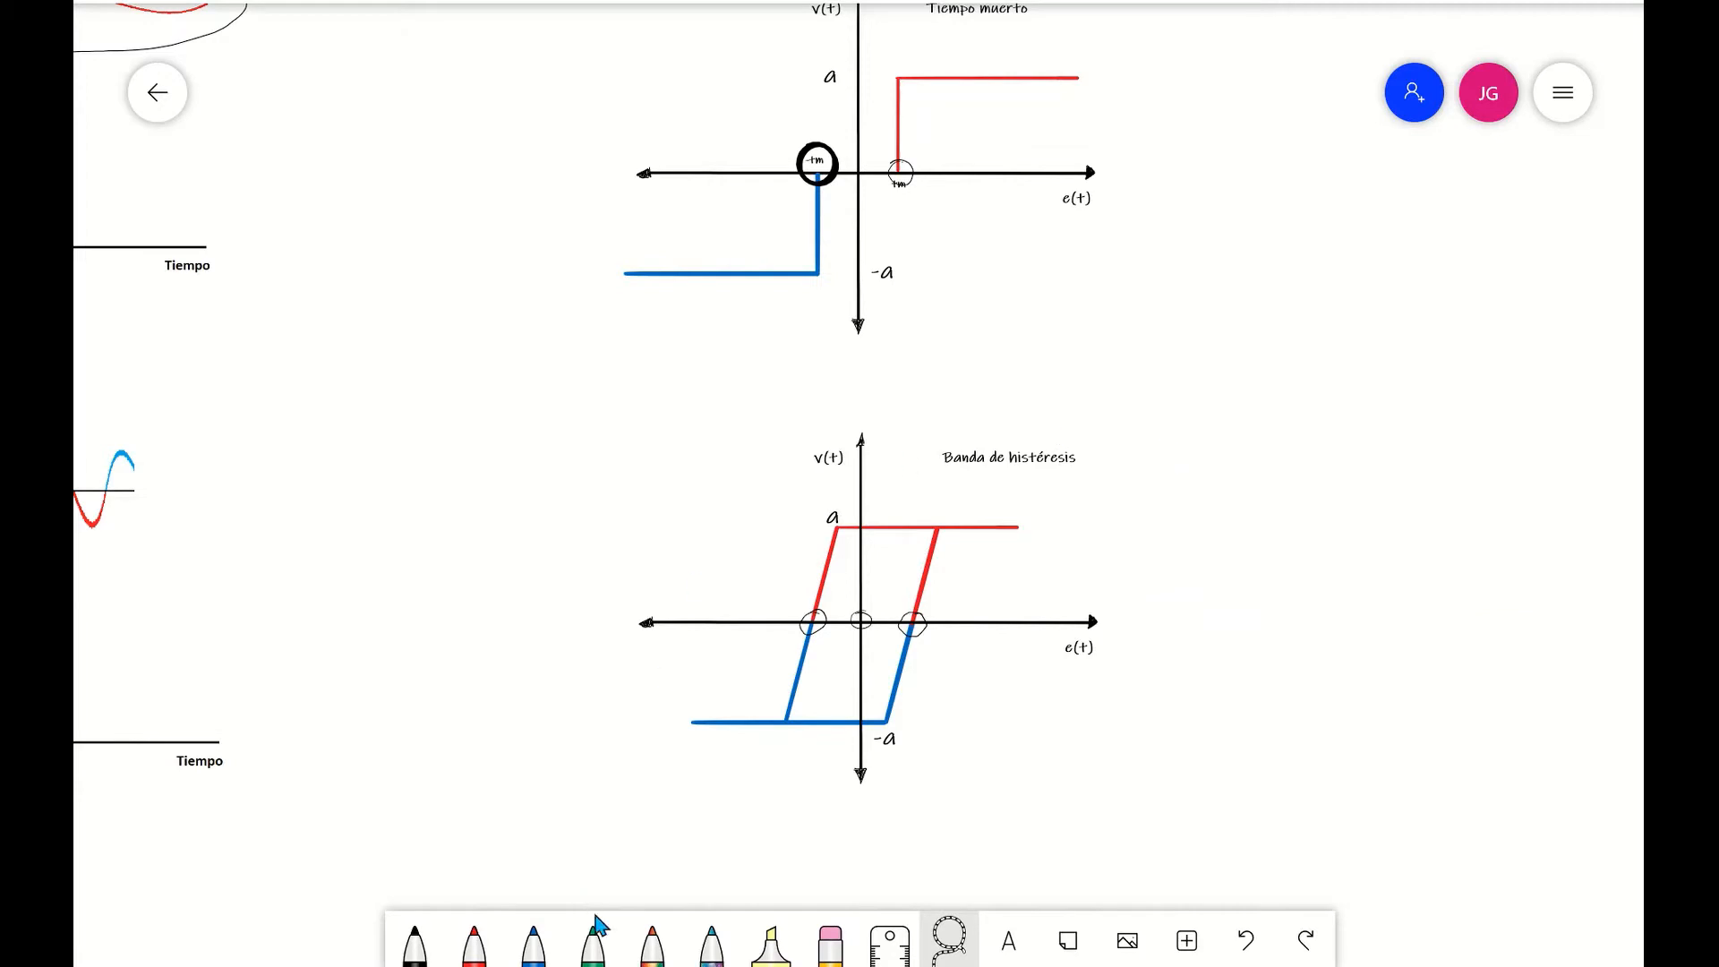
- Switch to Scilab and open Control_On_Off.zcos from the Scilab/Modelos folder
left_click(708, 966)
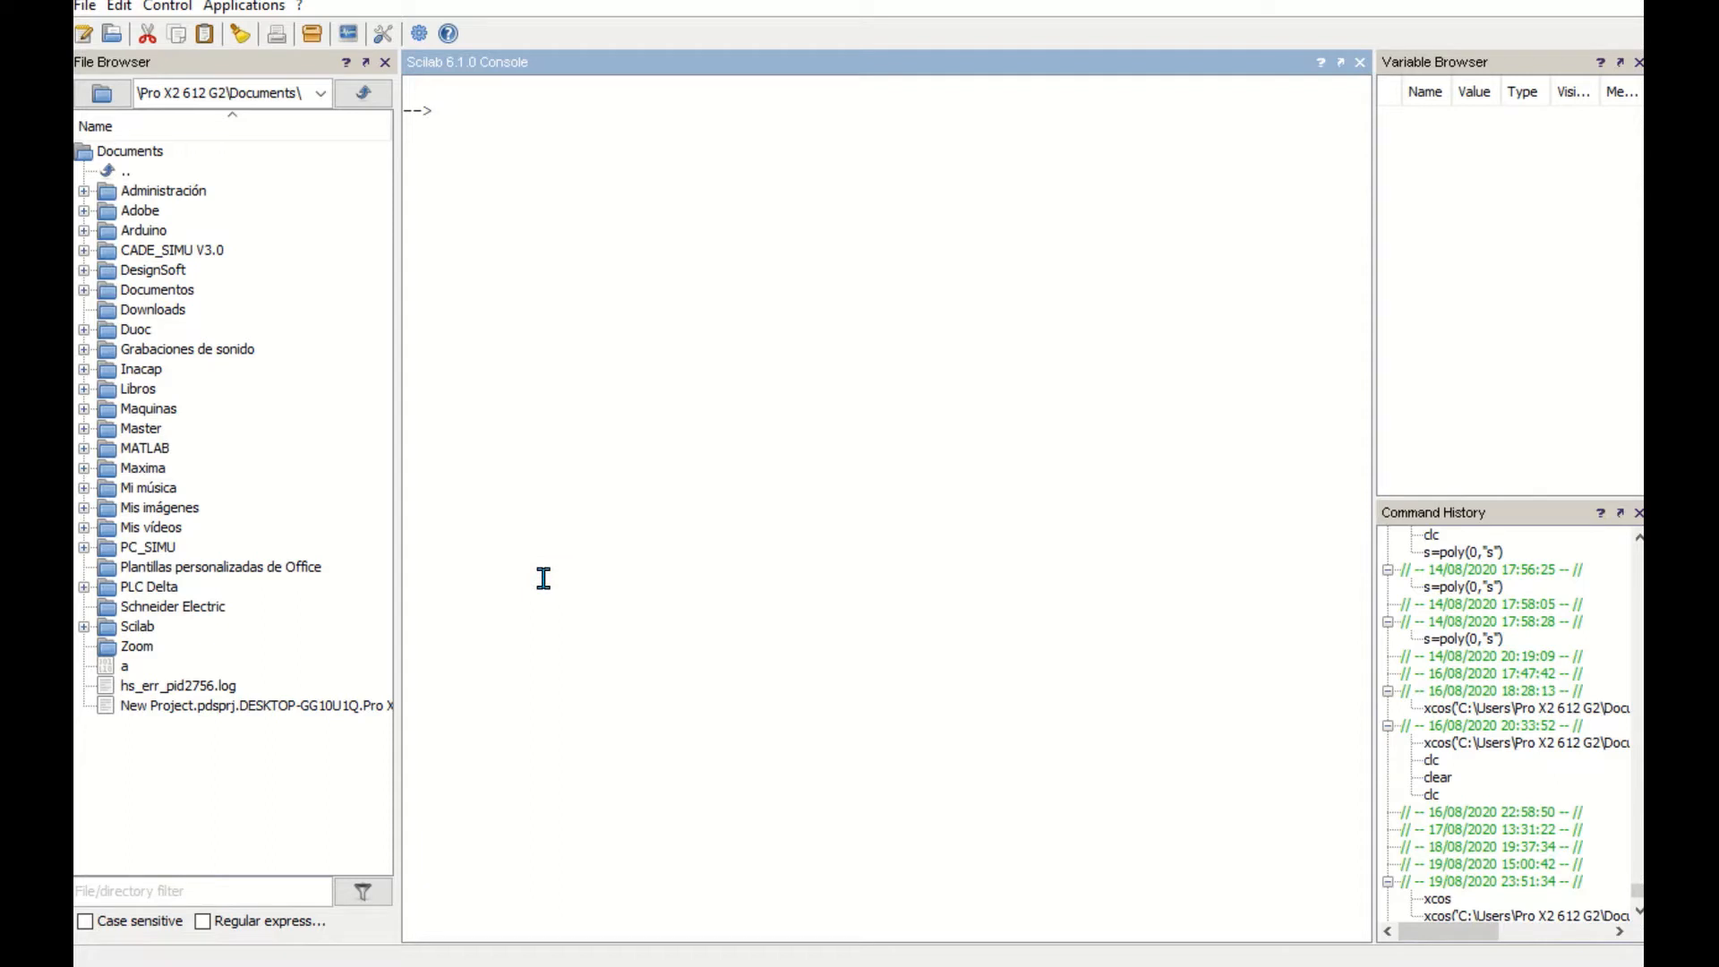
left_click(84, 627)
left_click(108, 705)
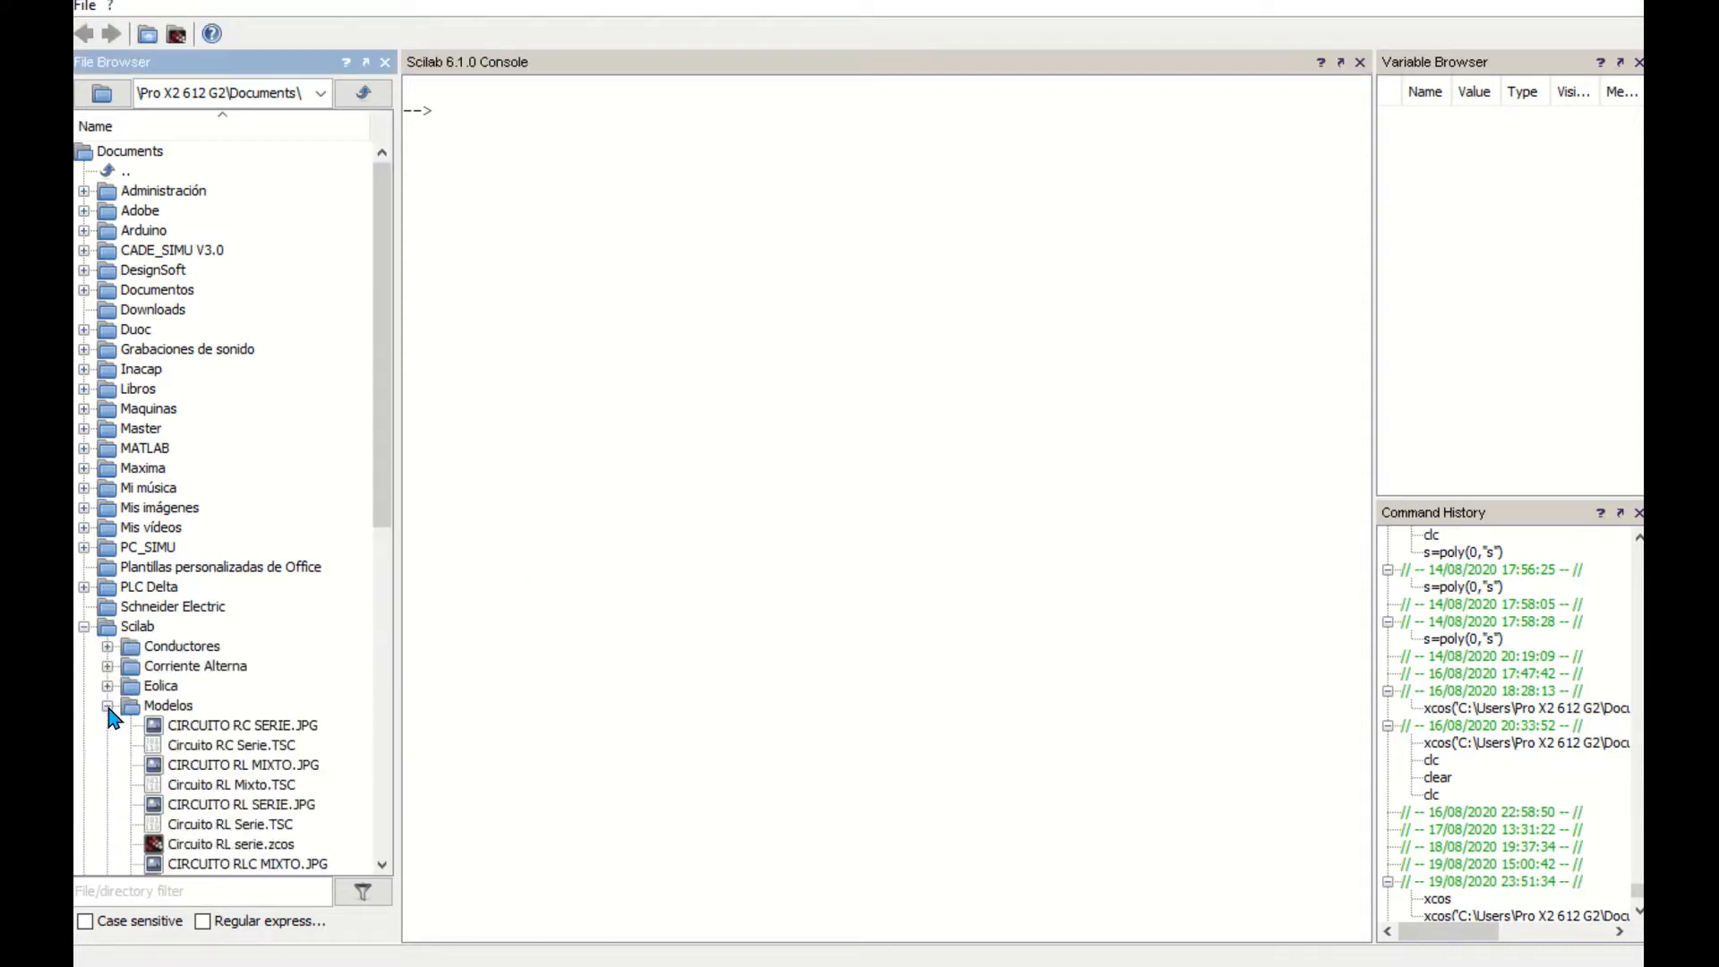
scroll(257, 748, "down", 4)
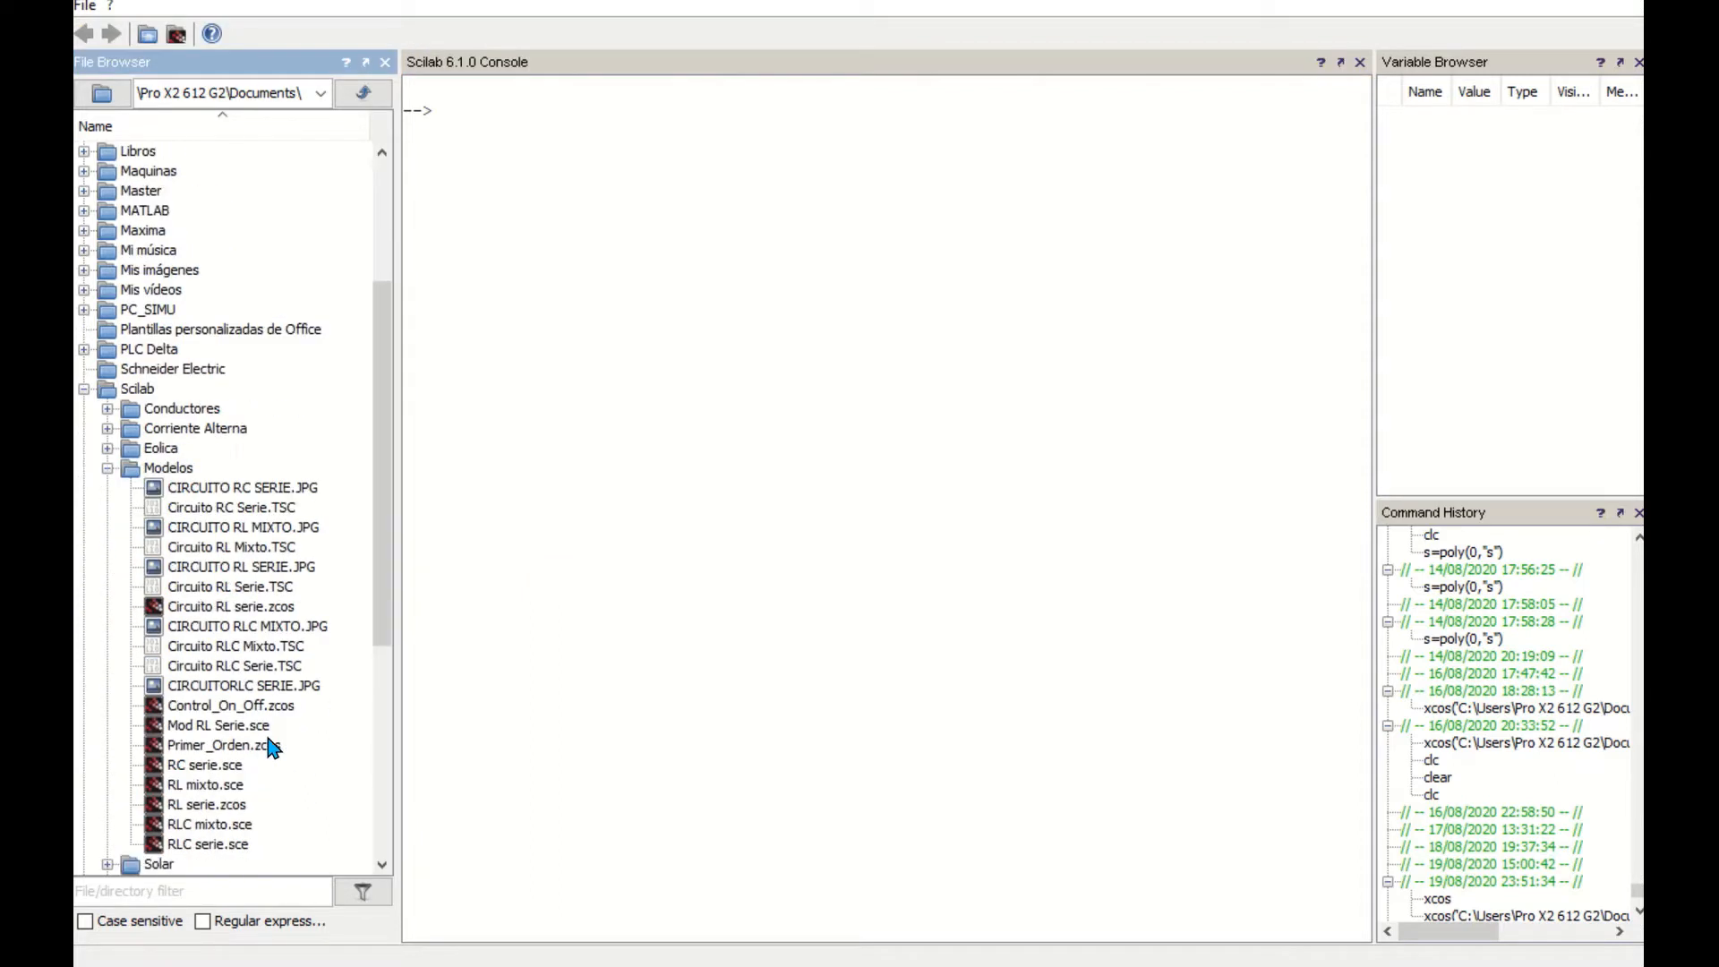
double_click(231, 706)
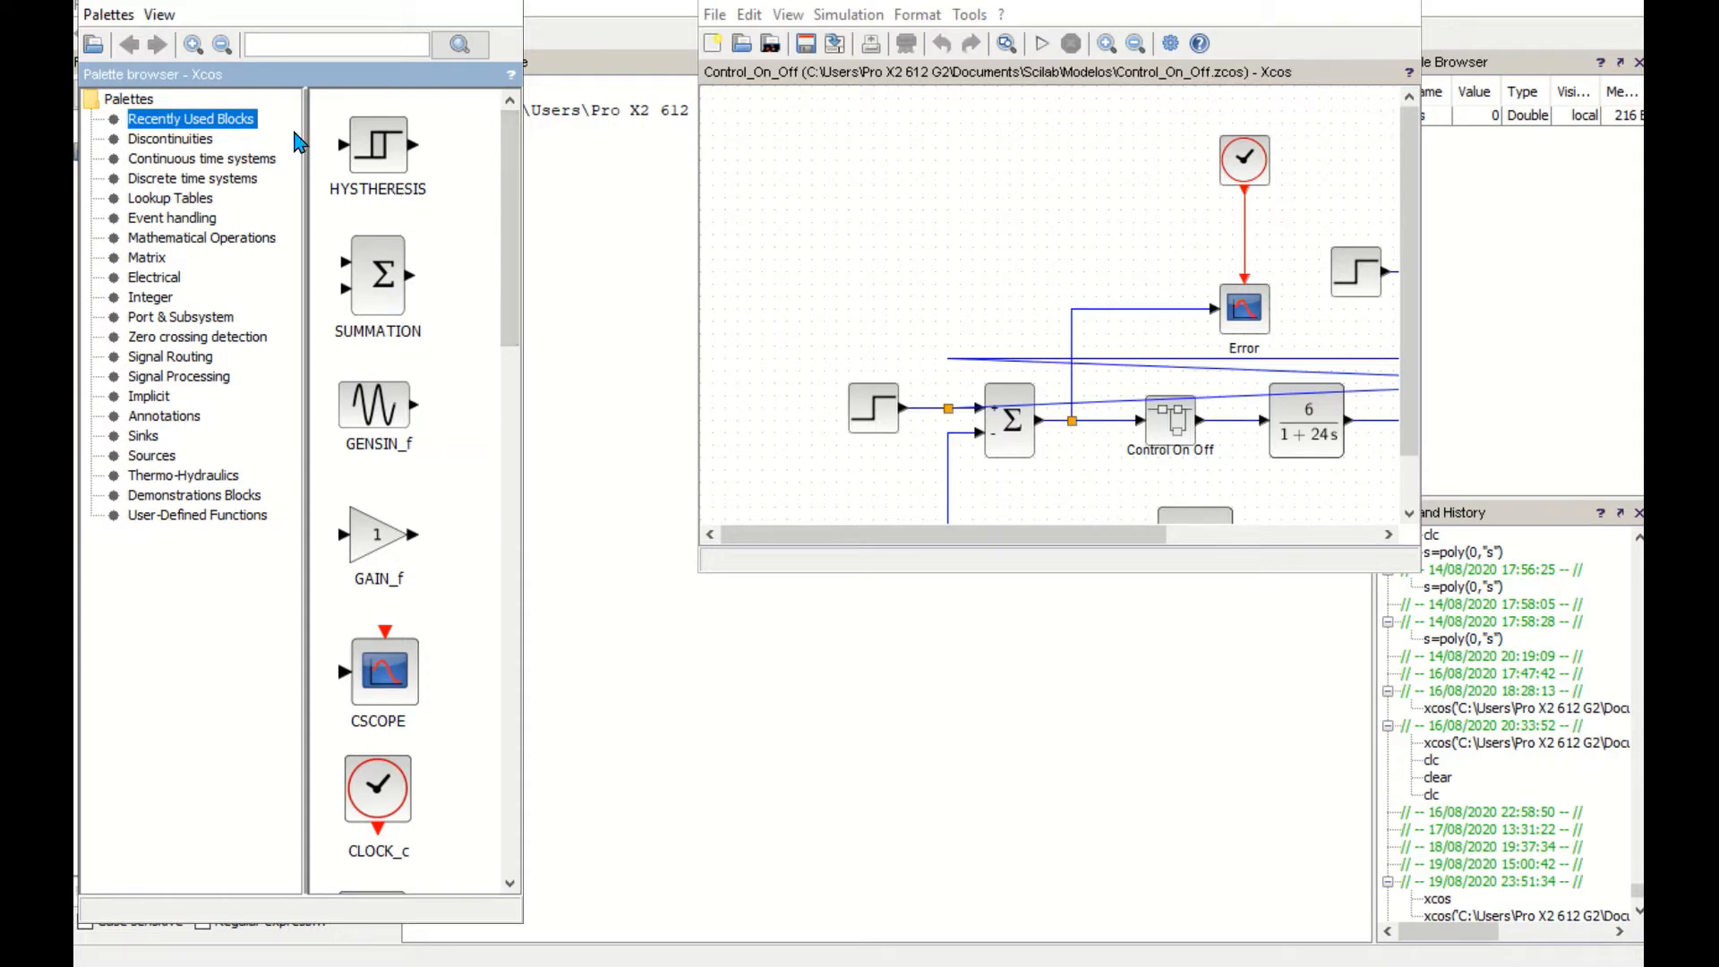
- Shrink the palette browser's block icons and resize the palette and diagram windows to show the whole model side by side
left_click(220, 47)
left_click_drag(525, 491, 551, 497)
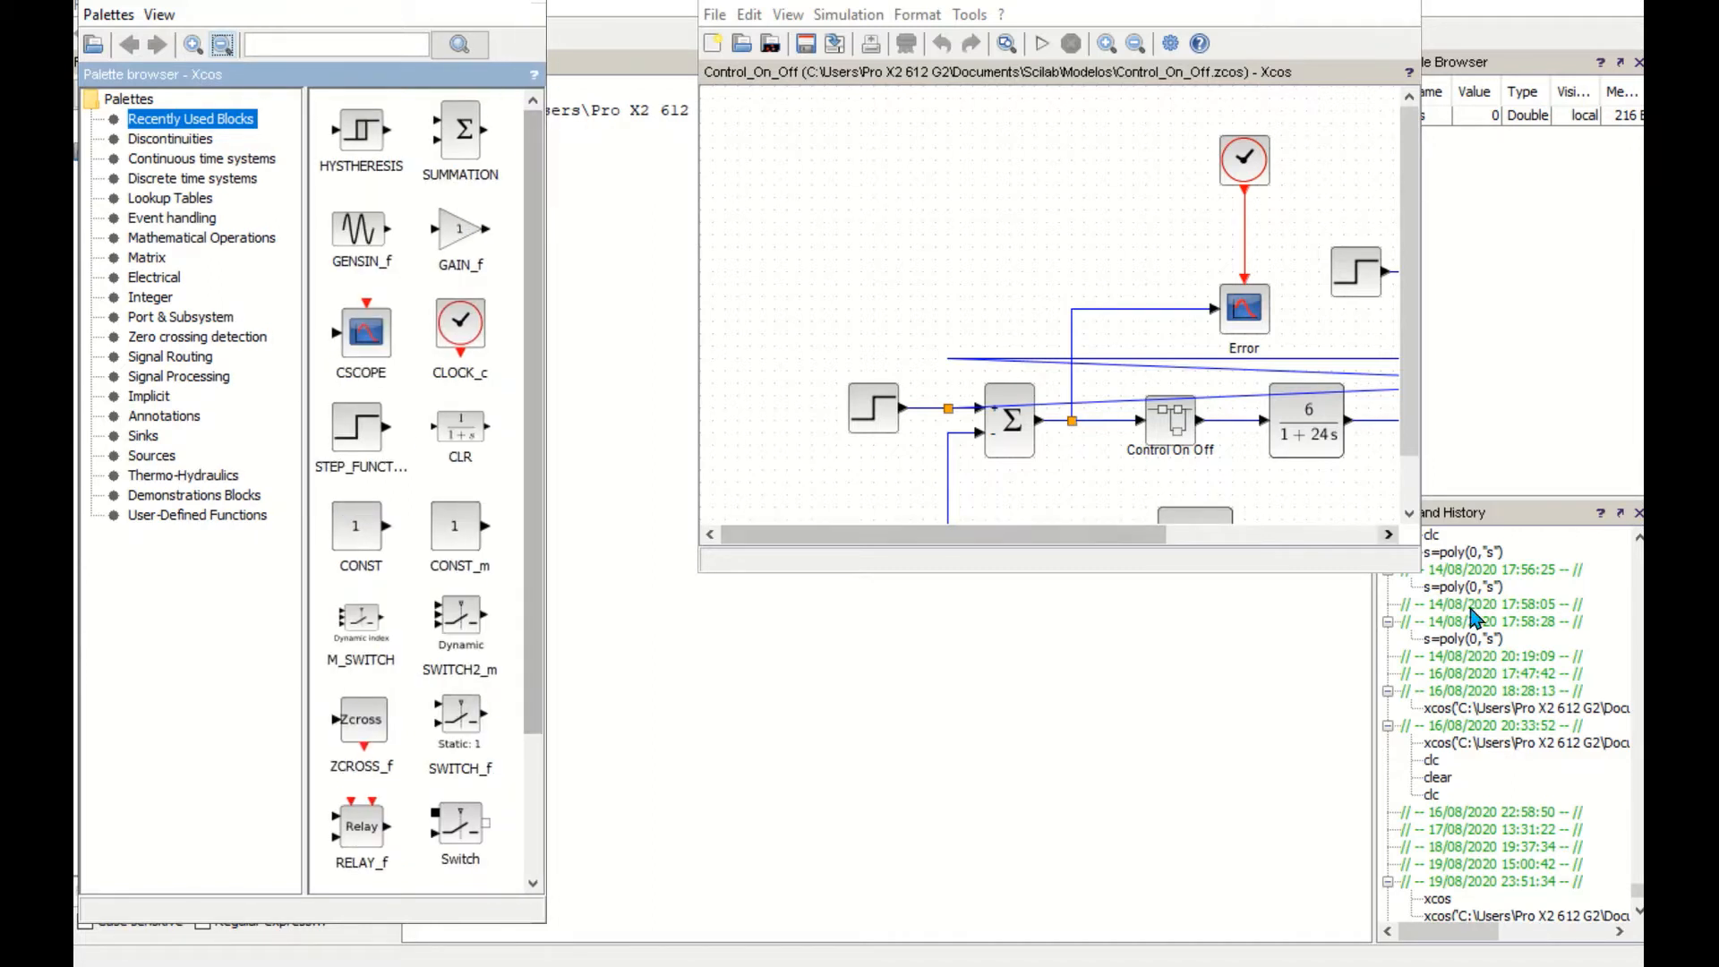
mouse_move(1420, 571)
left_mouse_down()
mouse_move(1640, 750)
mouse_move(1628, 847)
left_mouse_up()
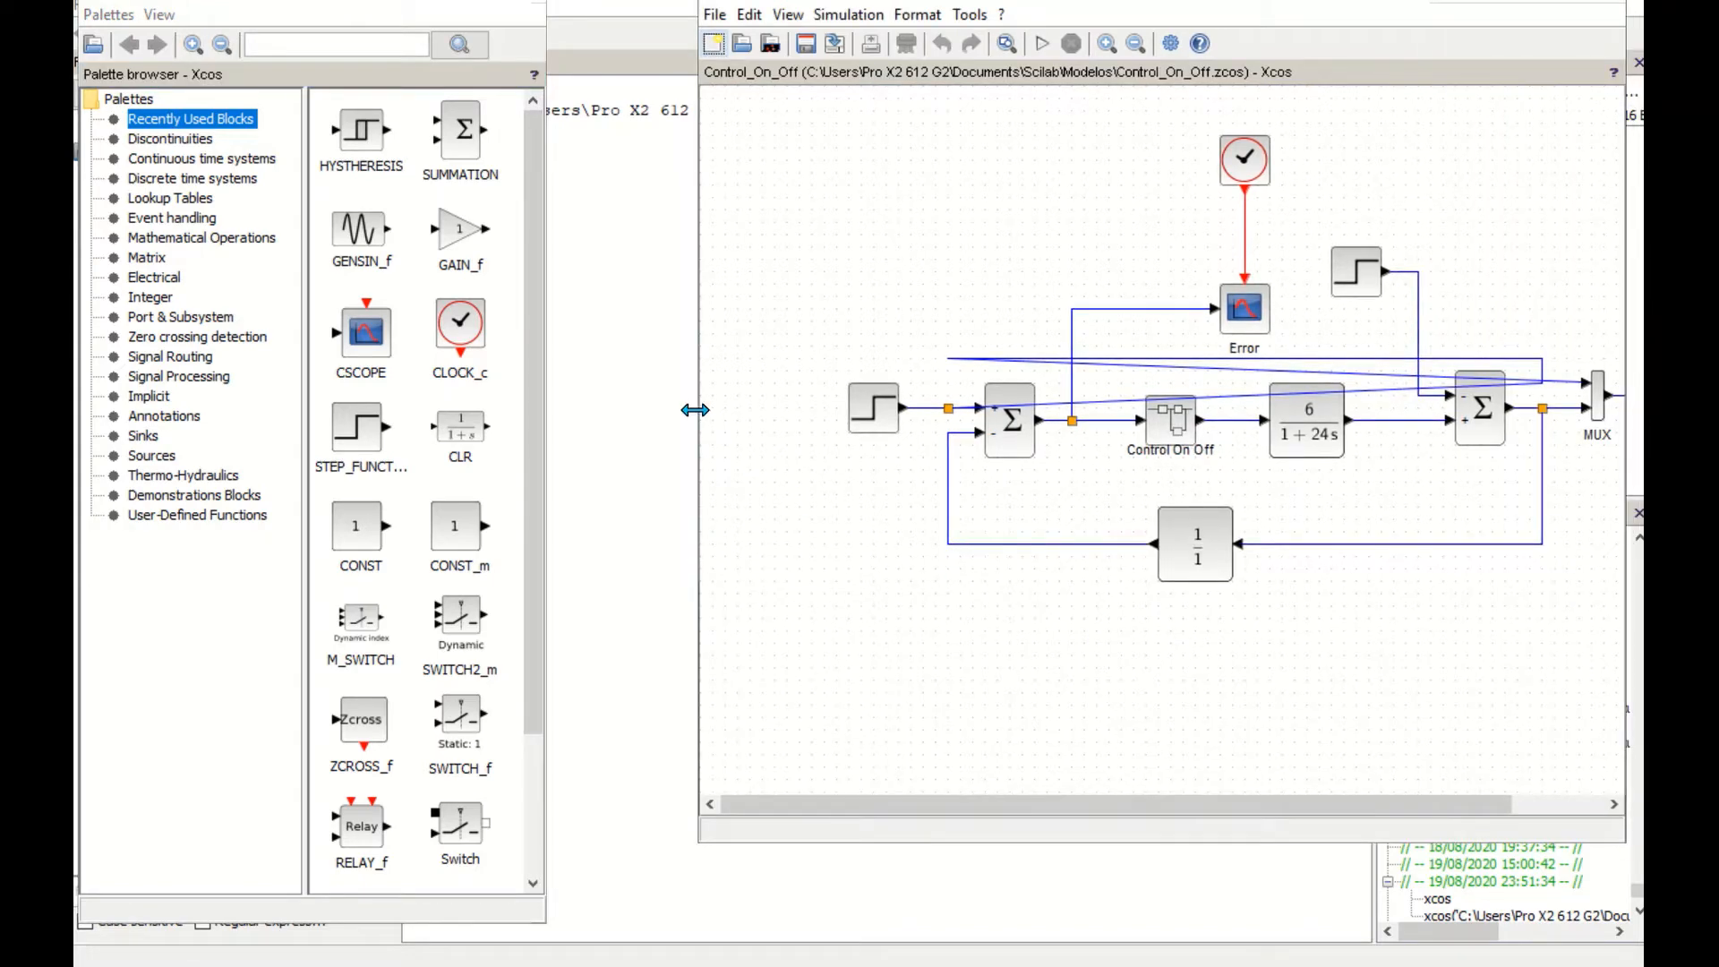
left_click_drag(694, 410, 543, 388)
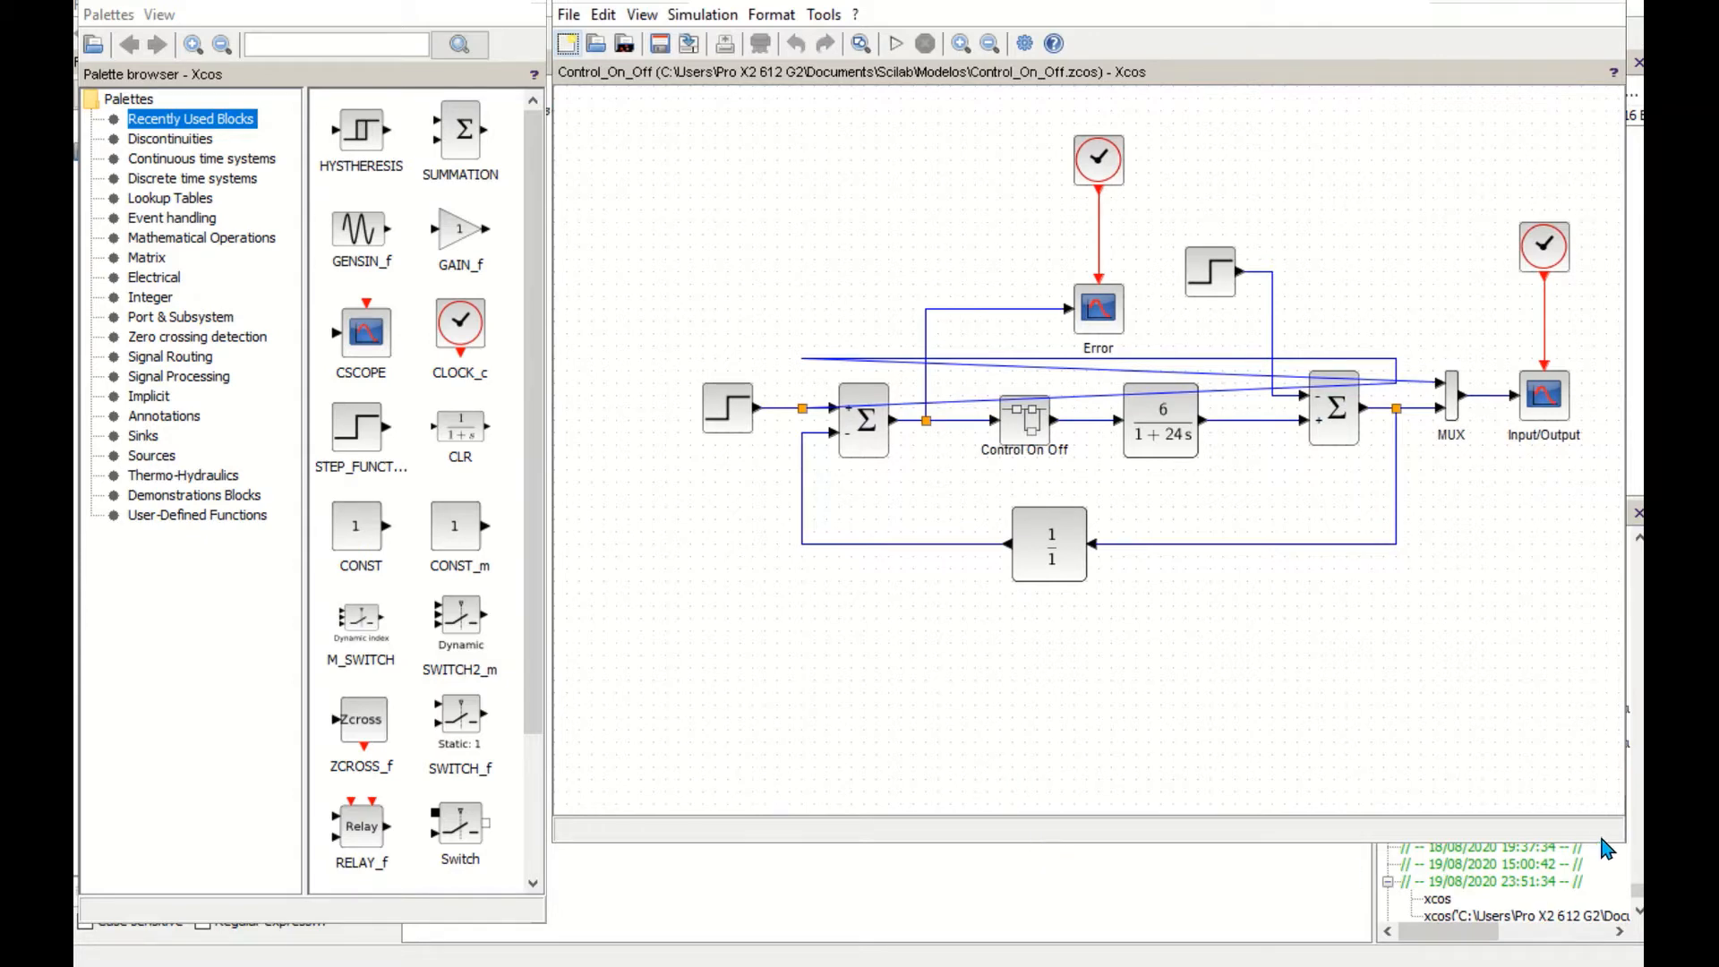
left_click_drag(1607, 848, 1621, 856)
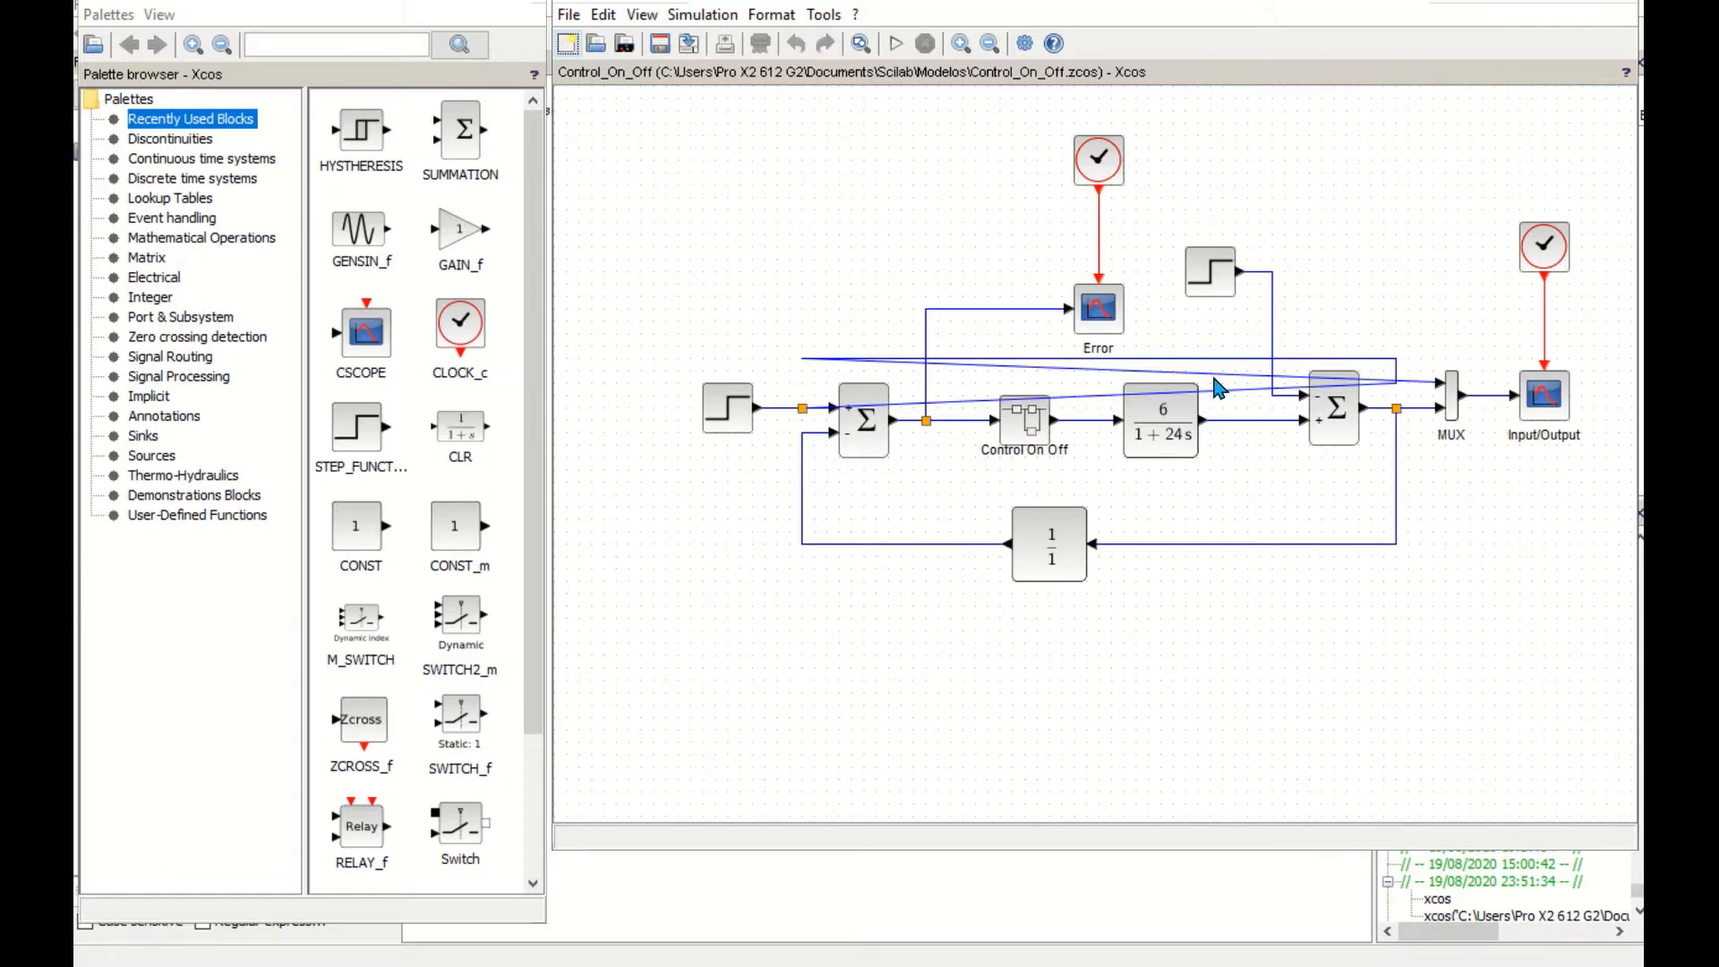
- Delete the tangled link to the MUX and reconnect its upper input to the reference step signal, routing the link above the blocks
left_click_drag(1088, 396, 1091, 398)
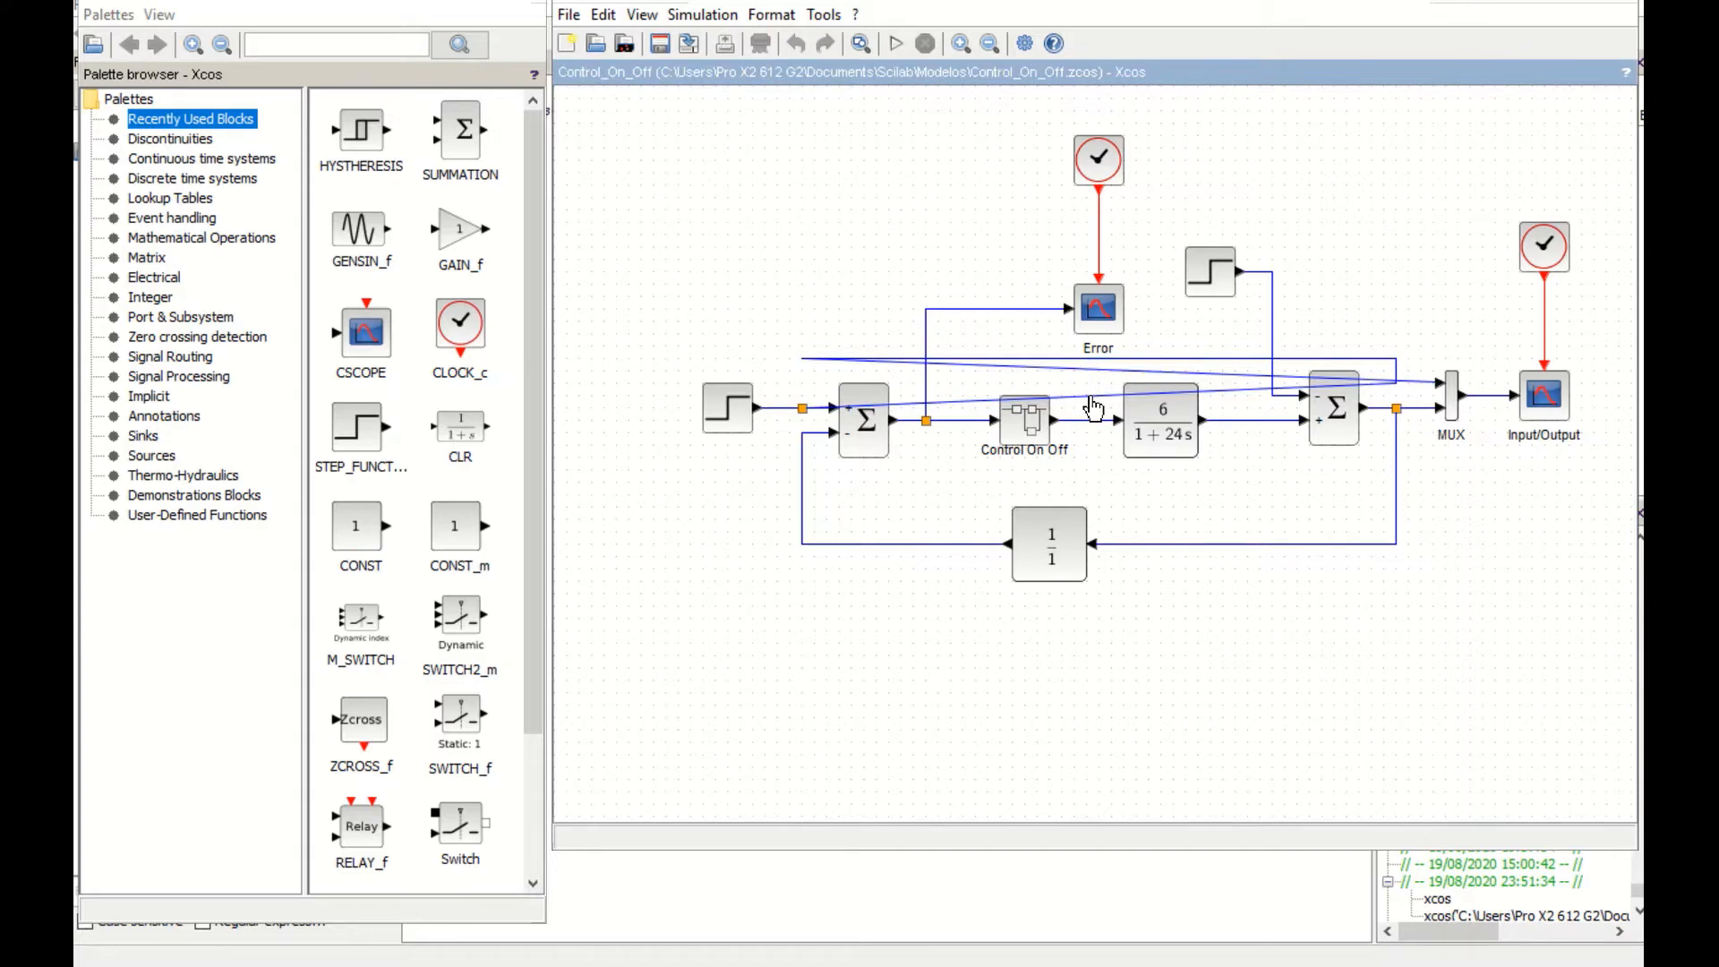
left_click(1159, 369)
key("Delete")
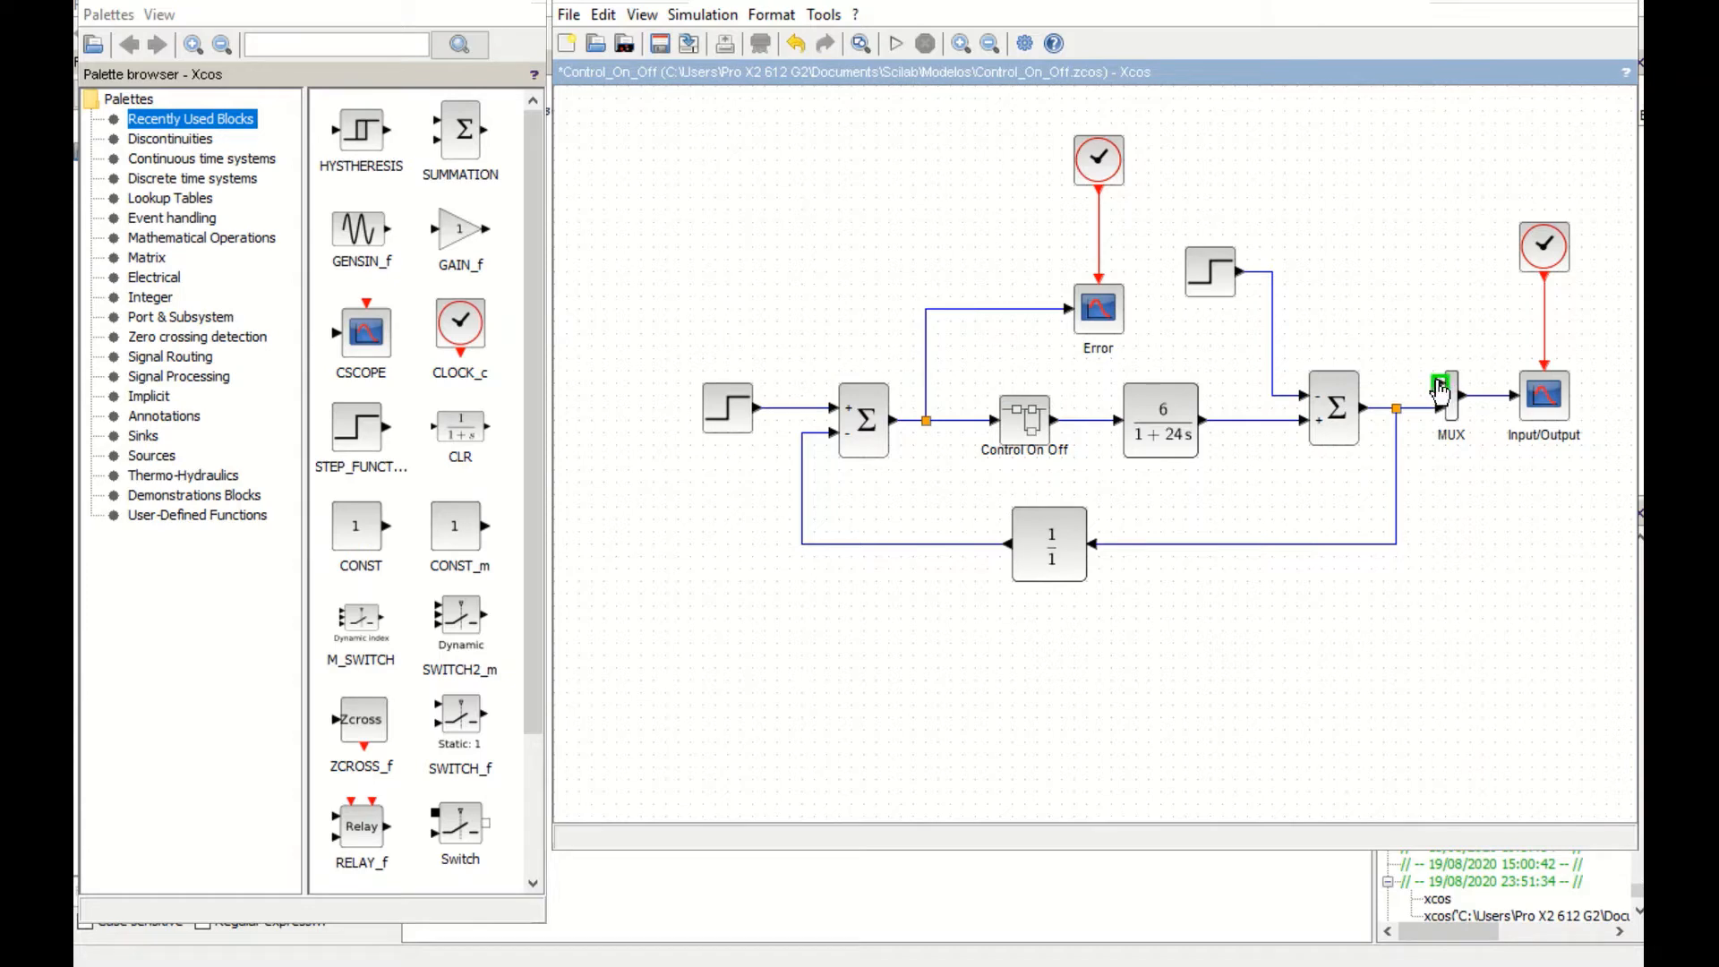
left_click_drag(1440, 387, 804, 411)
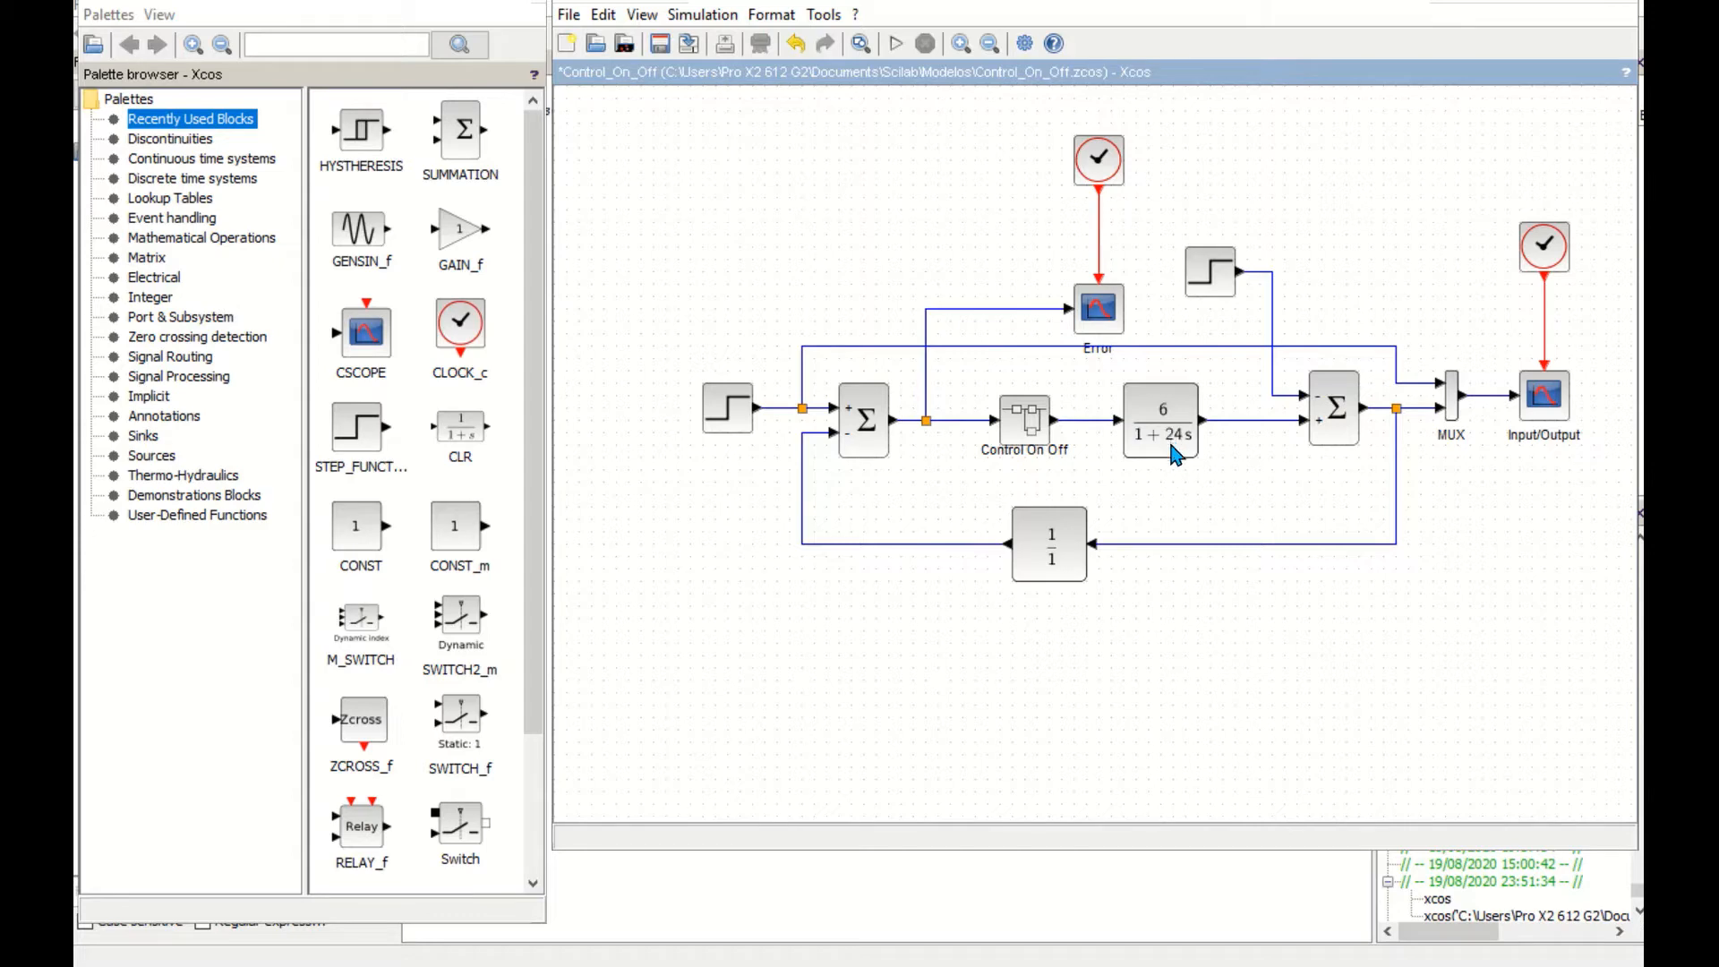
- Identify the 6/(1+24s) plant block and the 1/1 feedback block in the control loop
mouse_move(1174, 450)
left_click(1157, 436)
left_click(1054, 561)
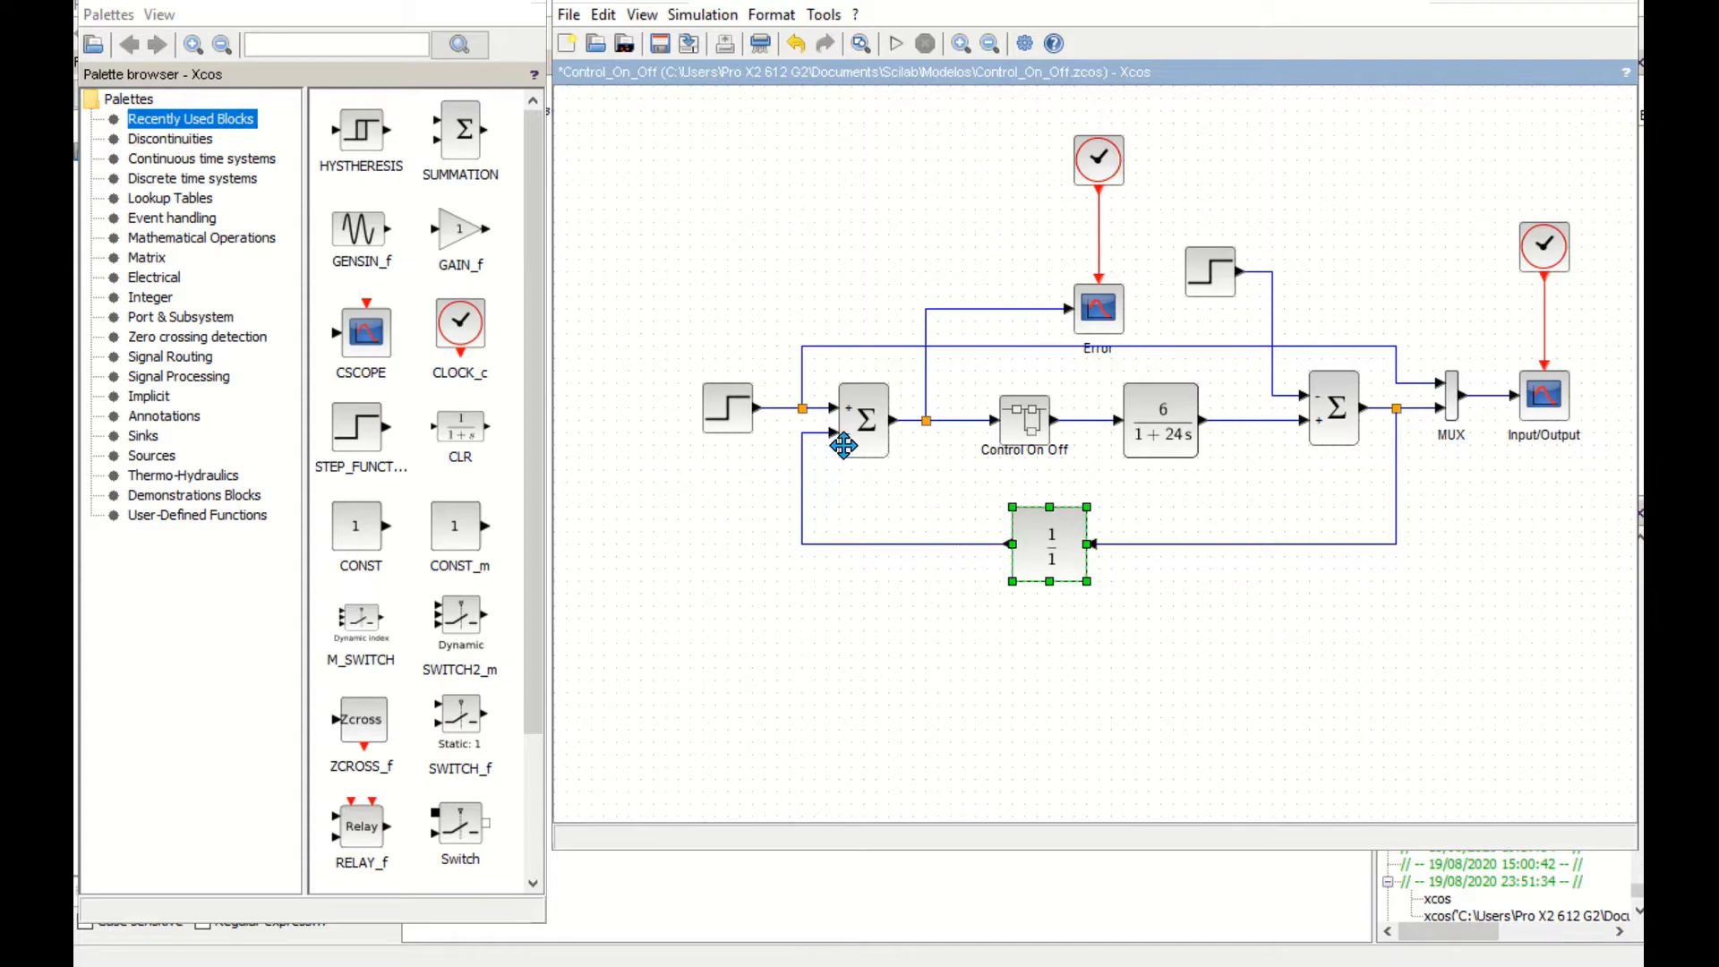
- Set the reference step block's step time to 1 and accept its parameters
left_click(729, 405)
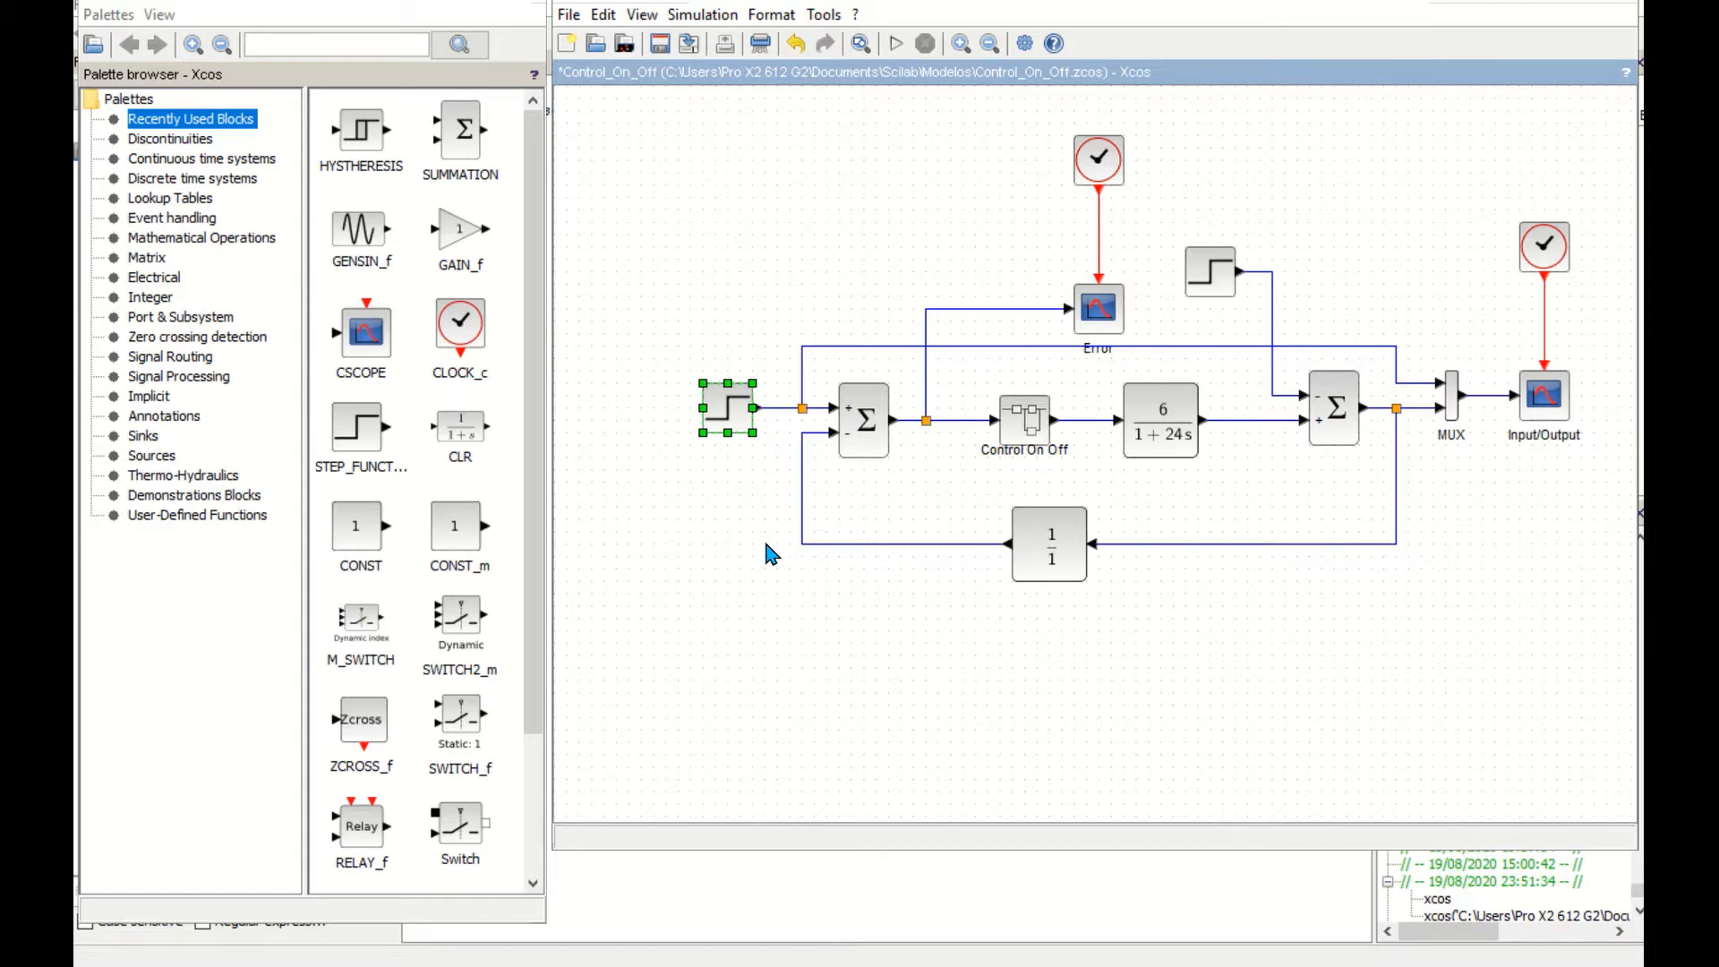
double_click(727, 410)
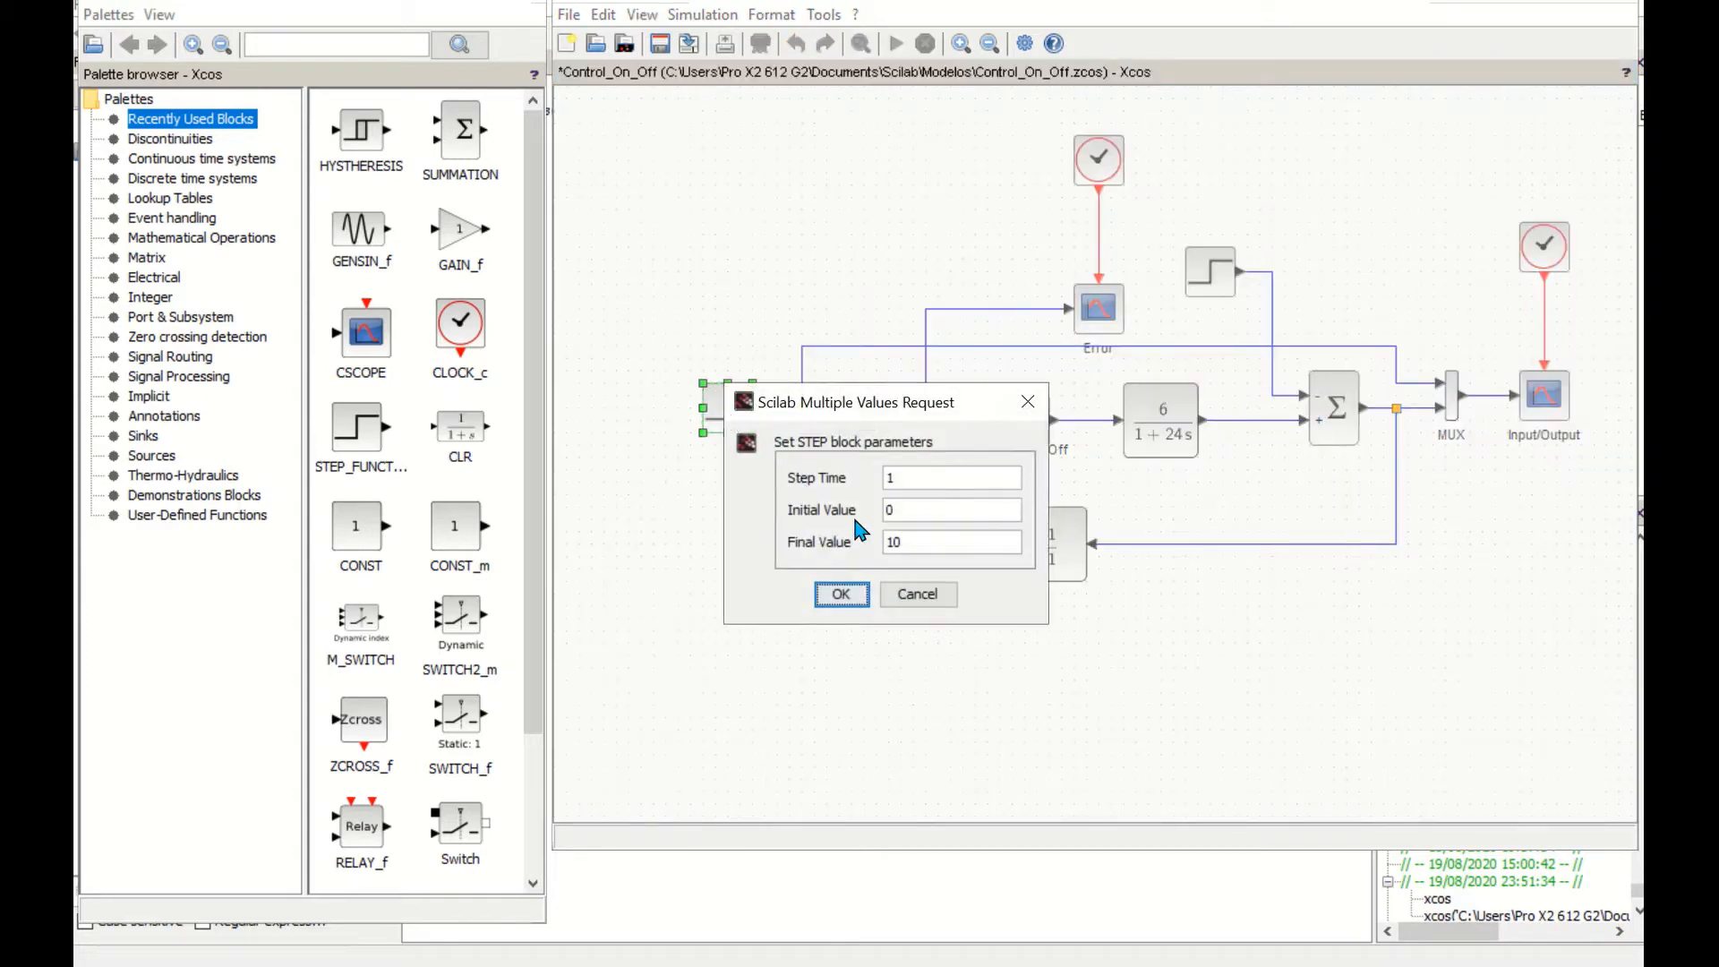
double_click(887, 477)
key("BackSpace")
type("1")
left_click(840, 596)
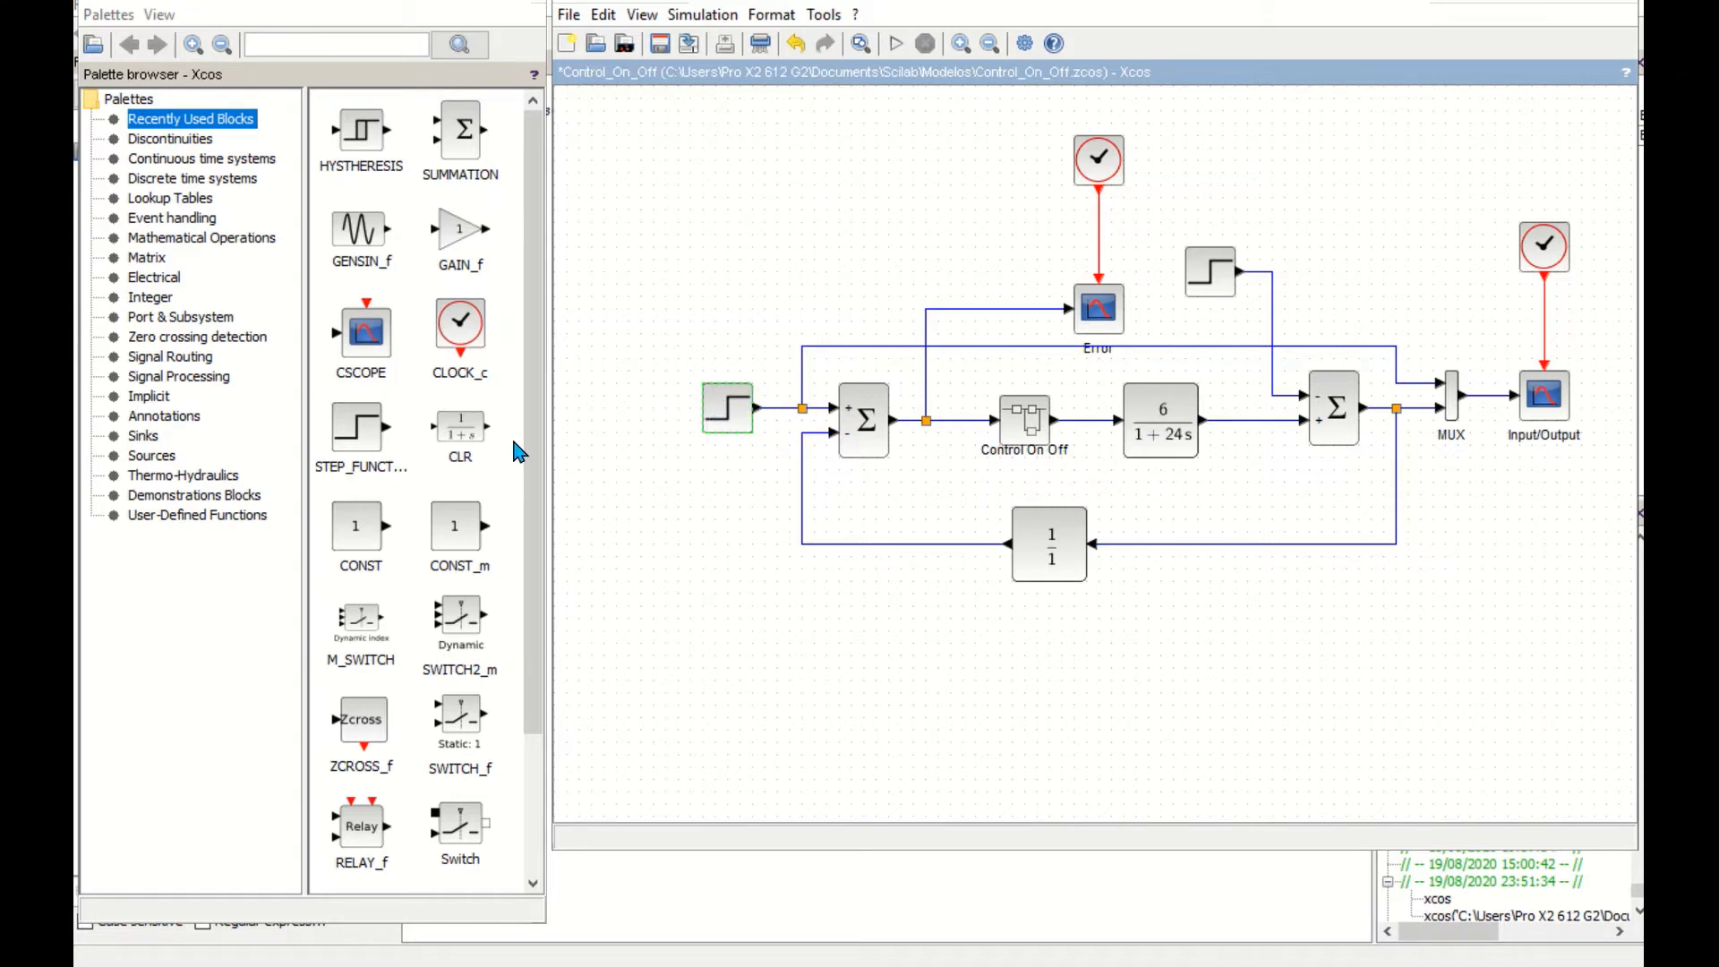
- Locate the step function block among the Sources blocks
left_click(151, 456)
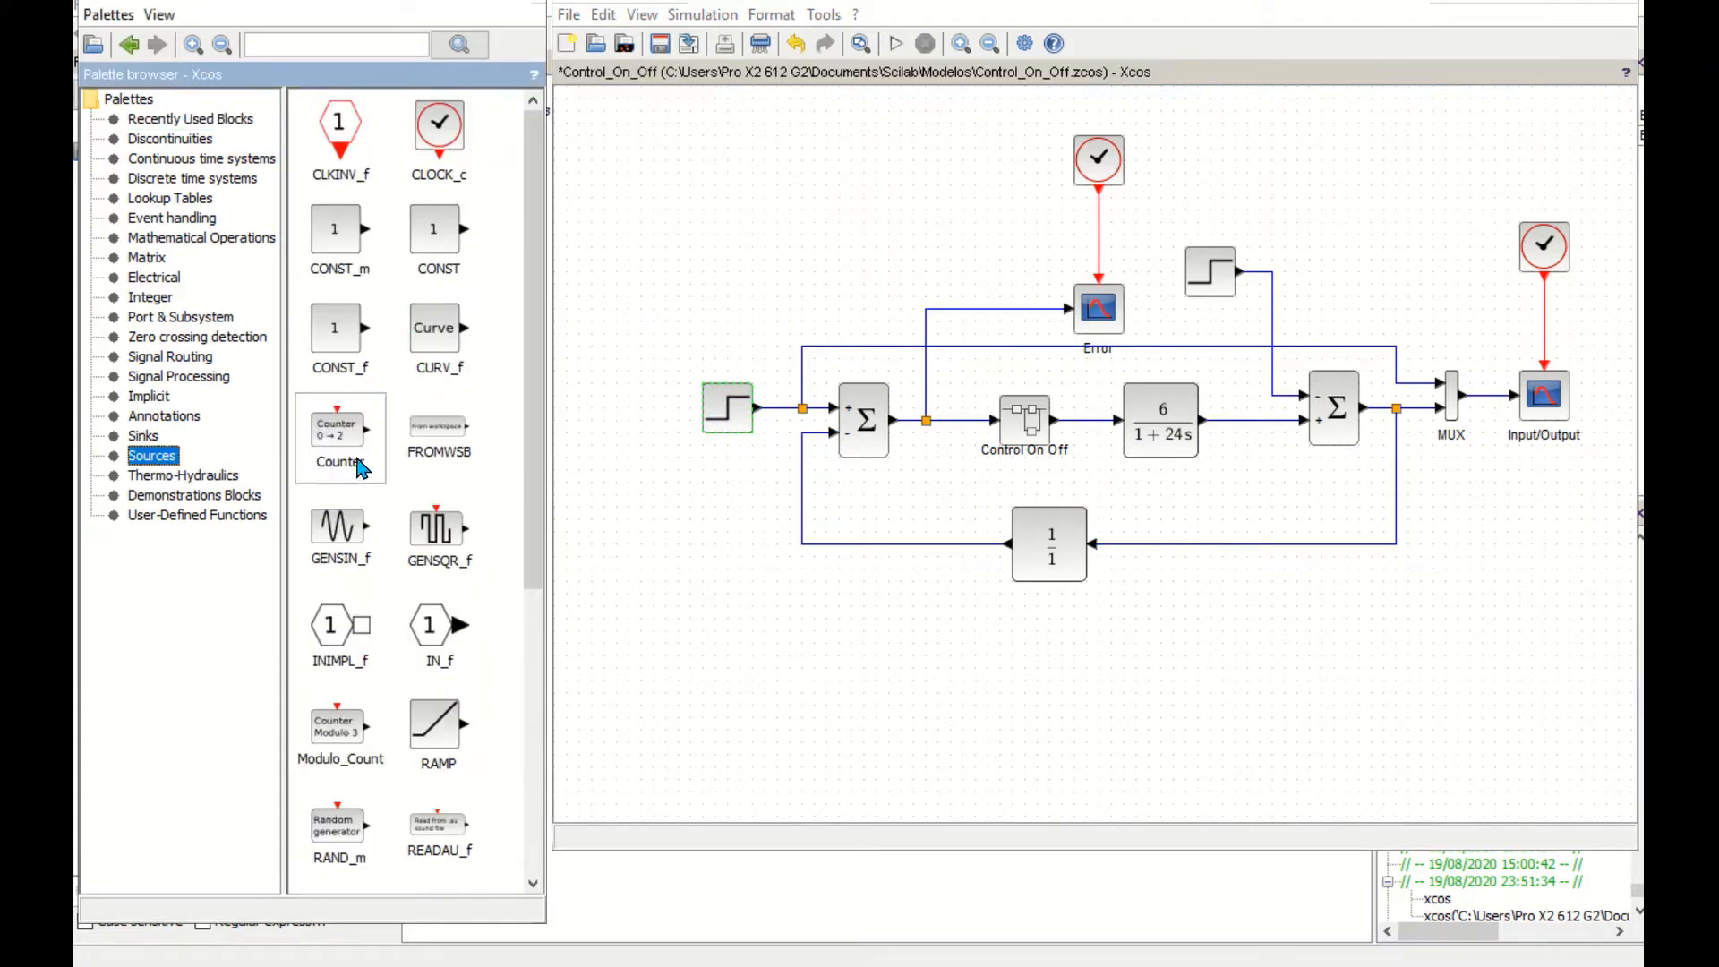
scroll(358, 555, "down", 5)
left_click(443, 733)
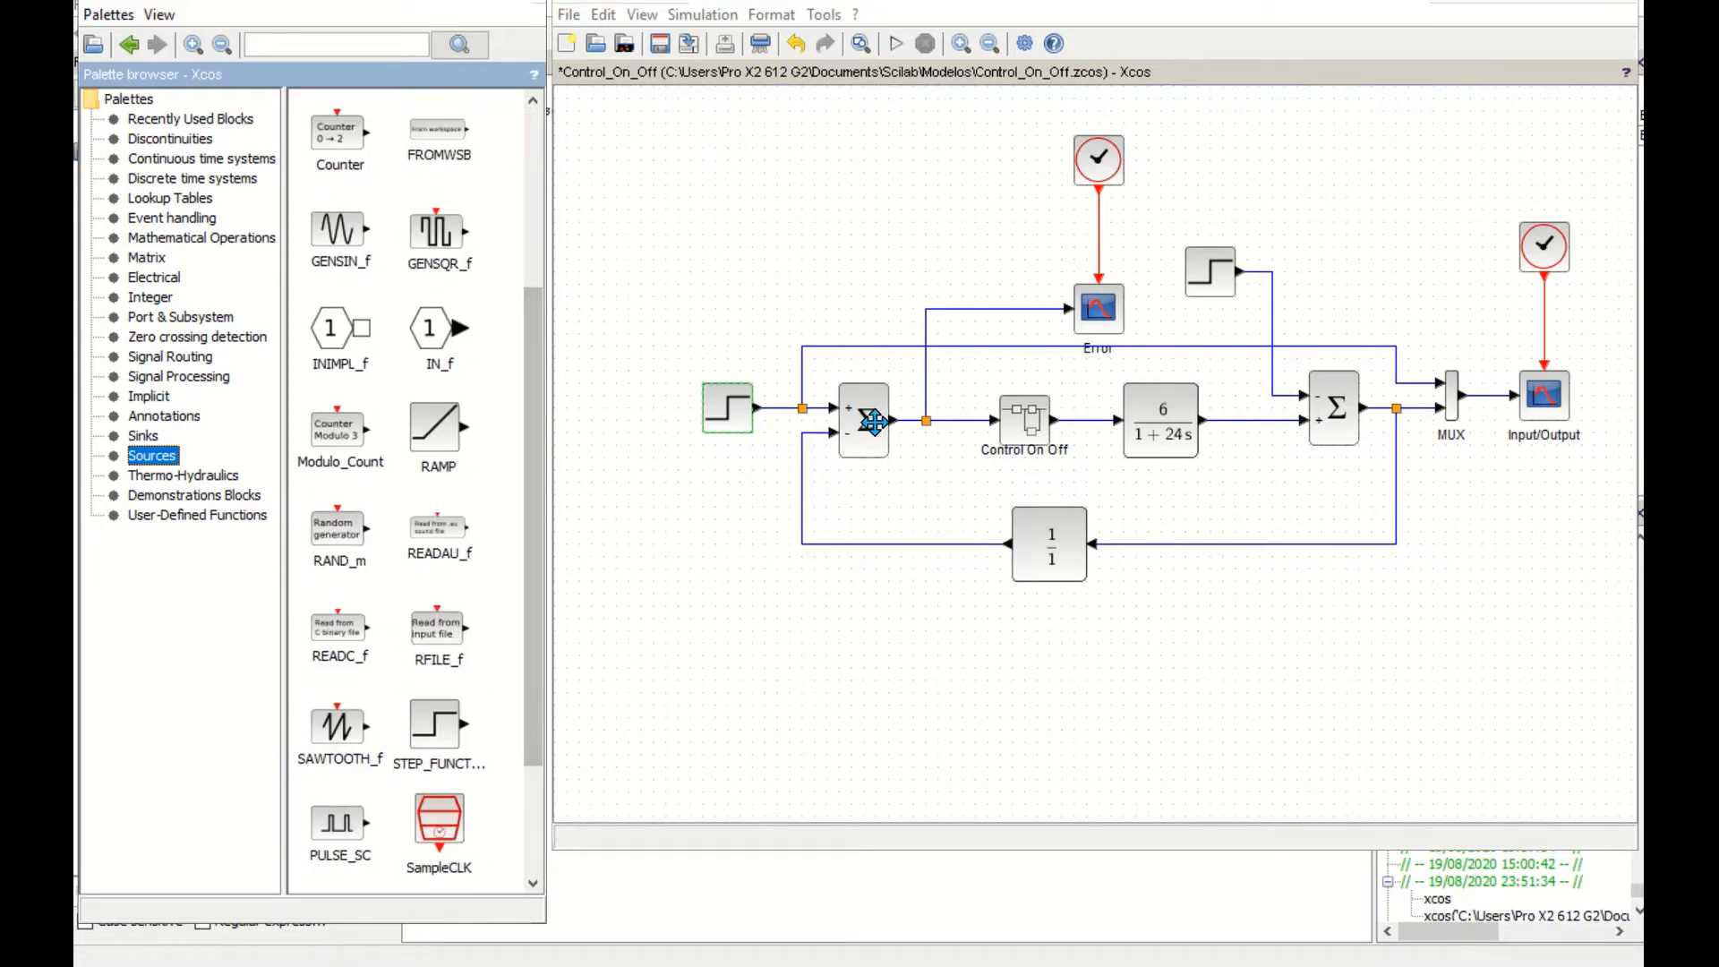
- Locate the CLR transfer function block used for the plant and feedback among the Continuous time systems blocks
left_click(1162, 425)
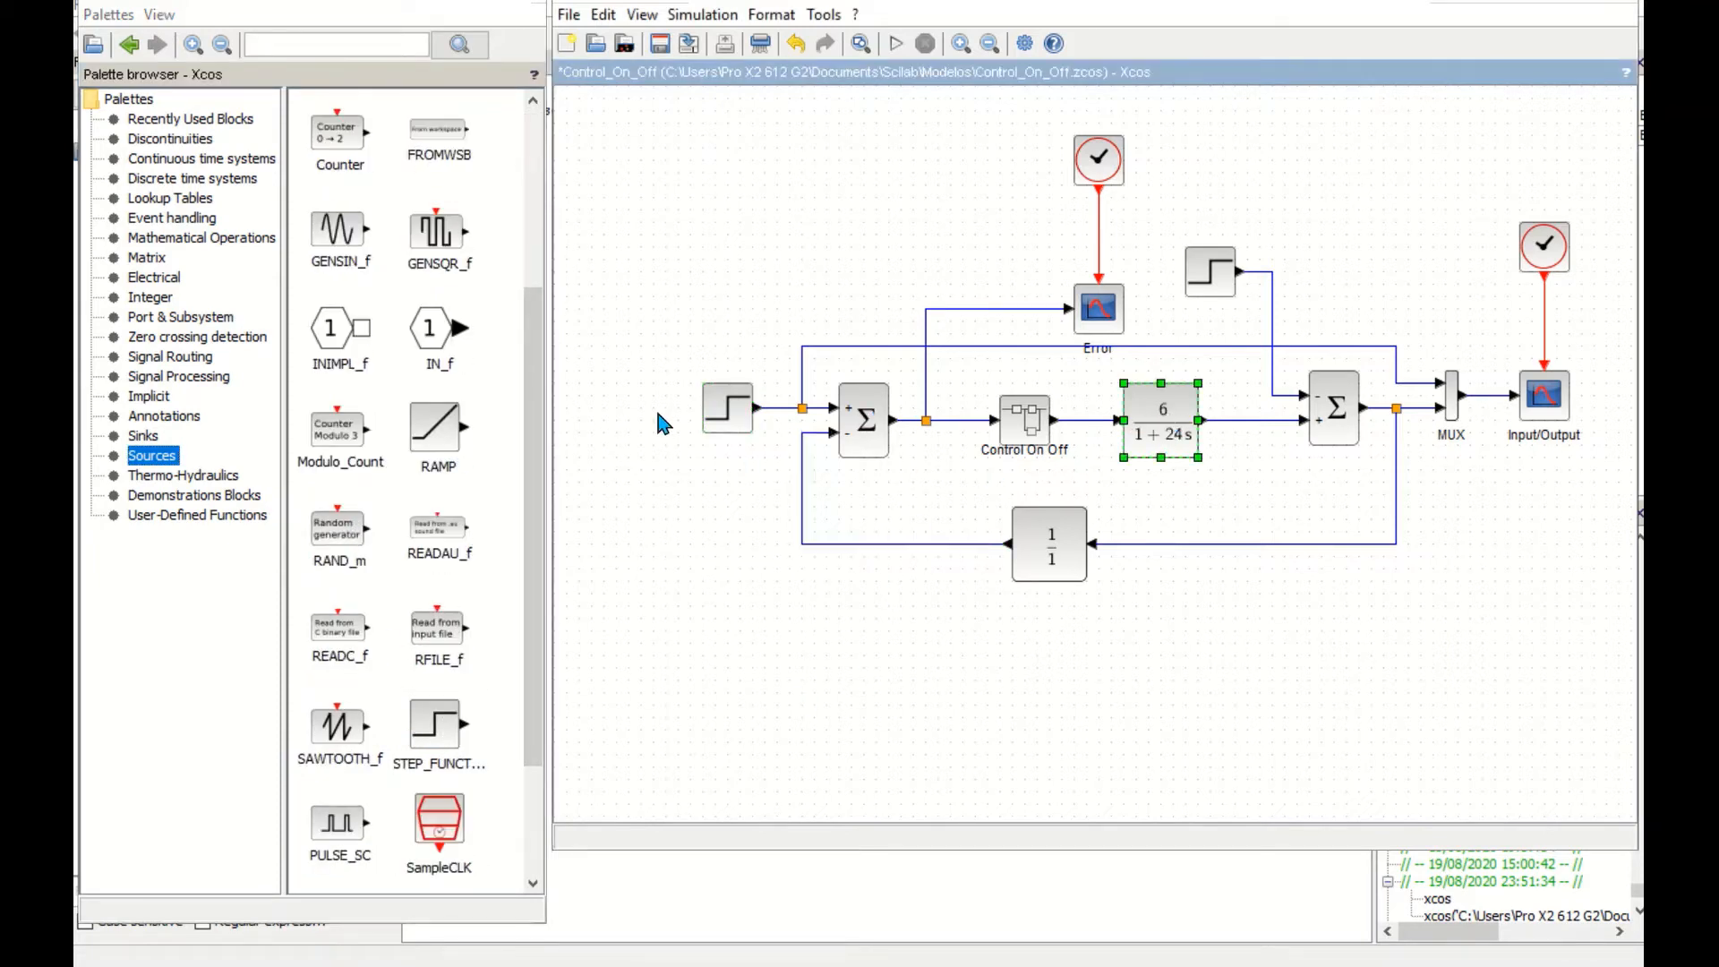
left_click(172, 160)
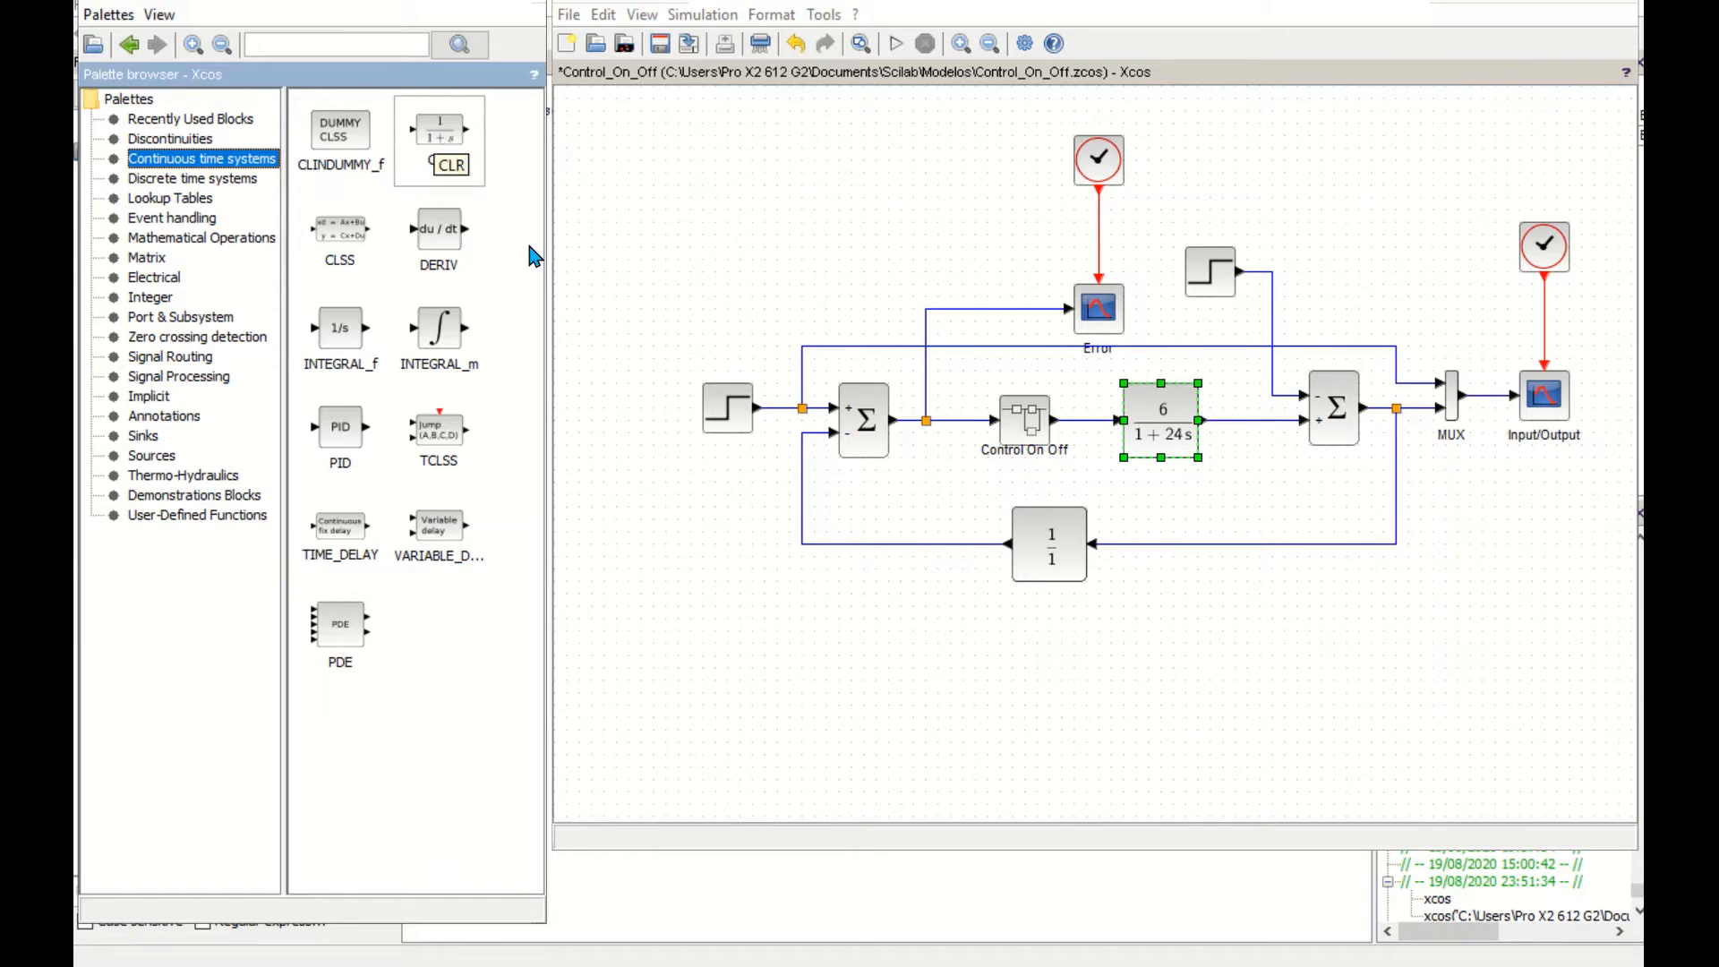
left_click(1044, 534)
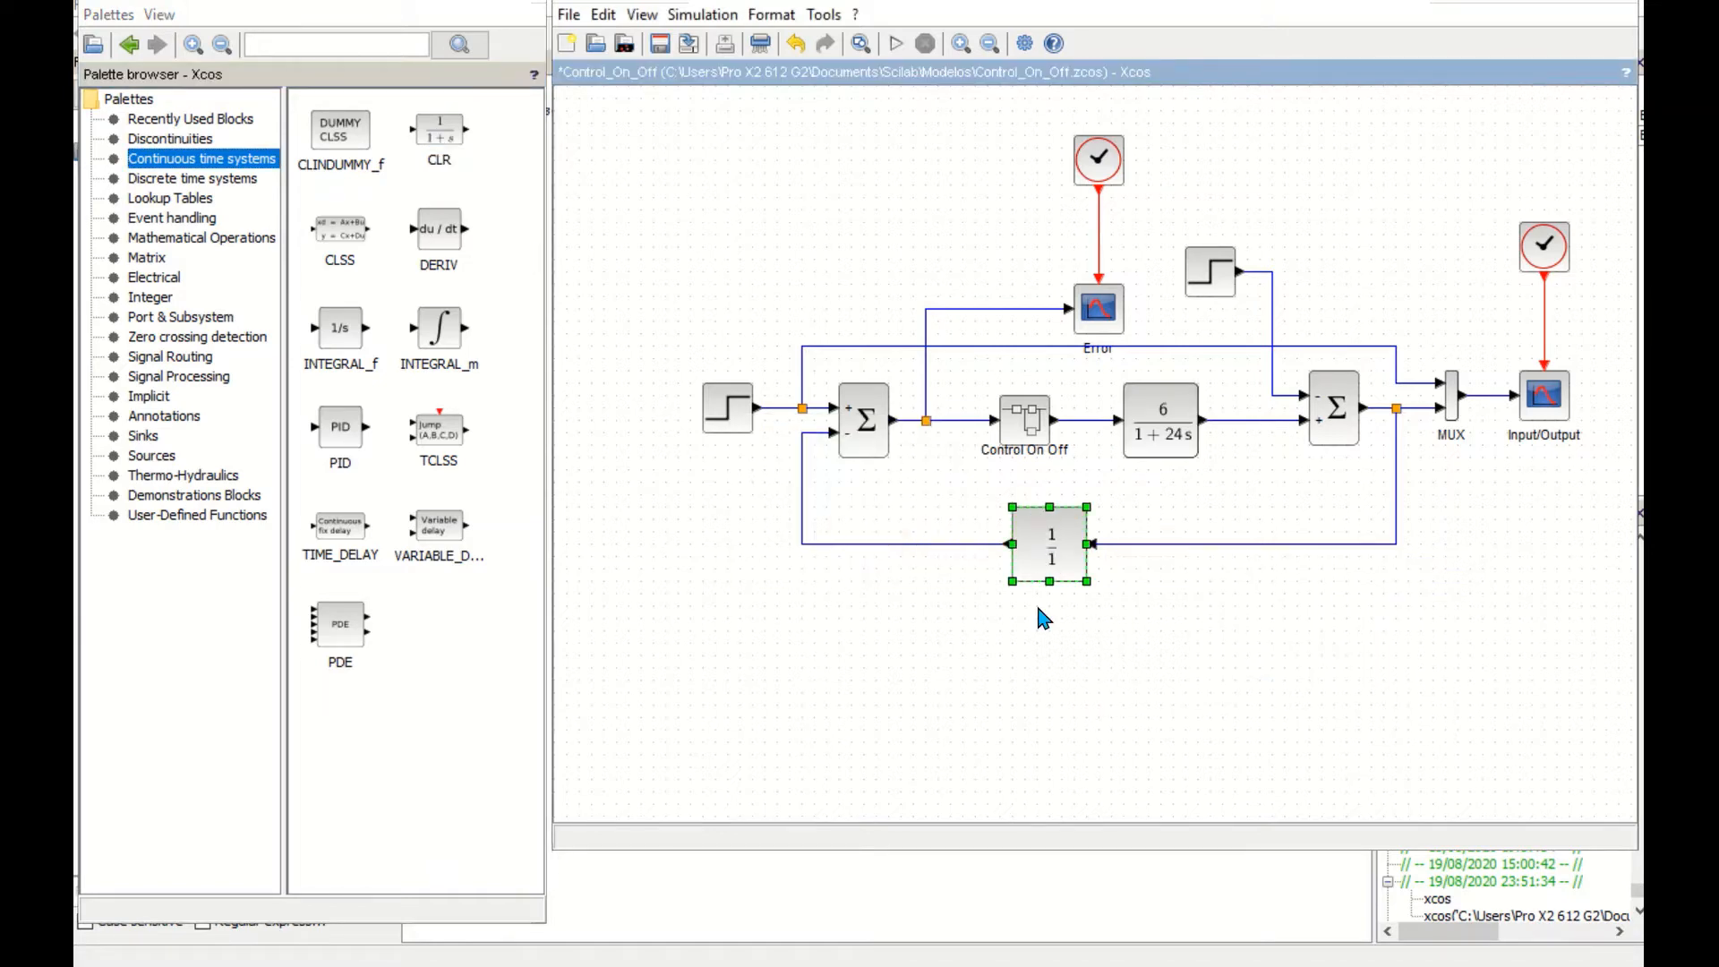
- Locate the SUMMATION block under Mathematical Operations and view the User-Defined Functions blocks for the Control On Off subsystem
left_click(855, 423)
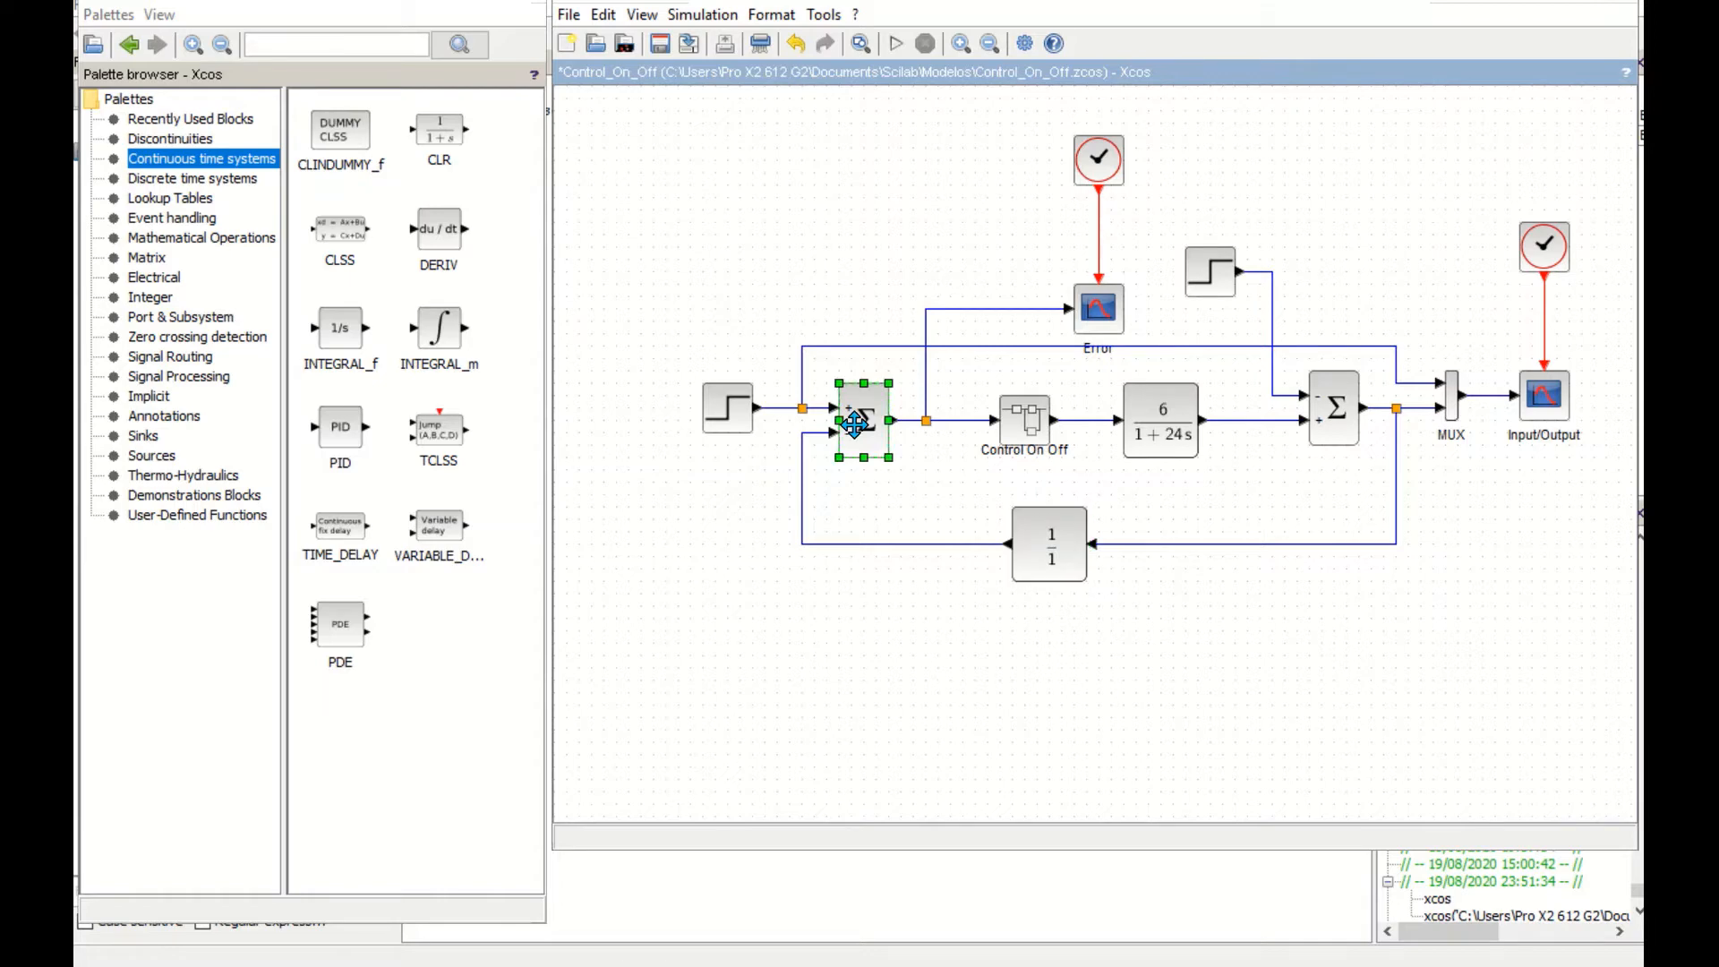
left_click(197, 238)
scroll(340, 537, "down", 5)
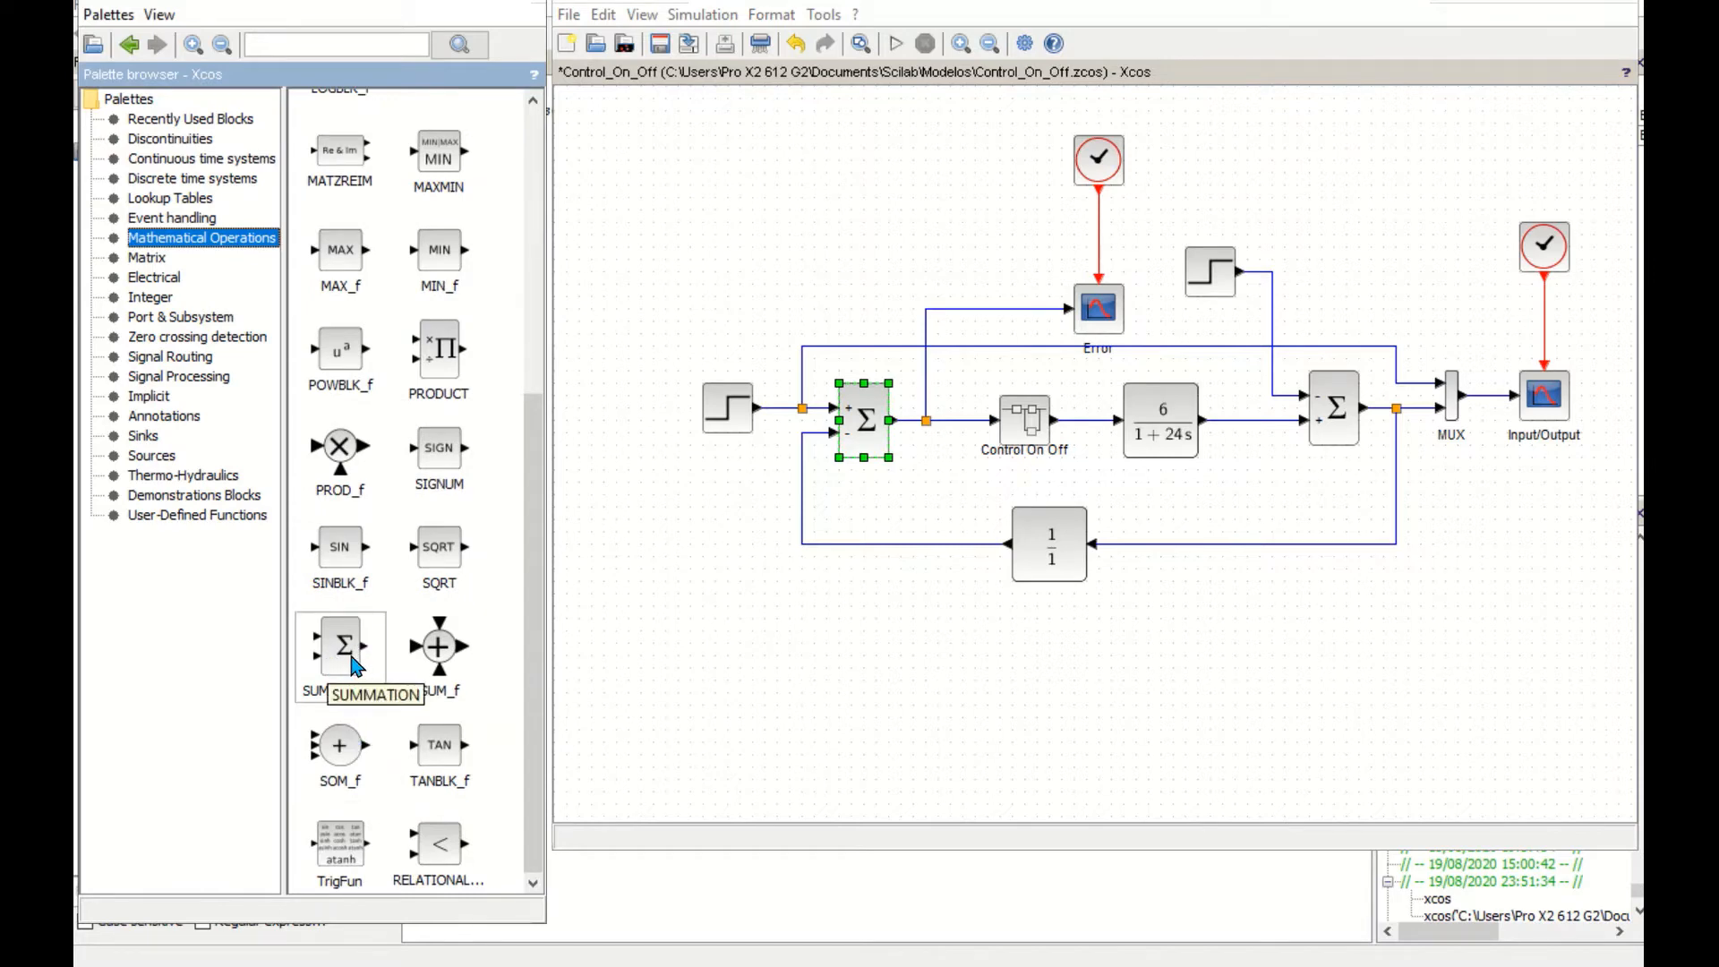
left_click(774, 441)
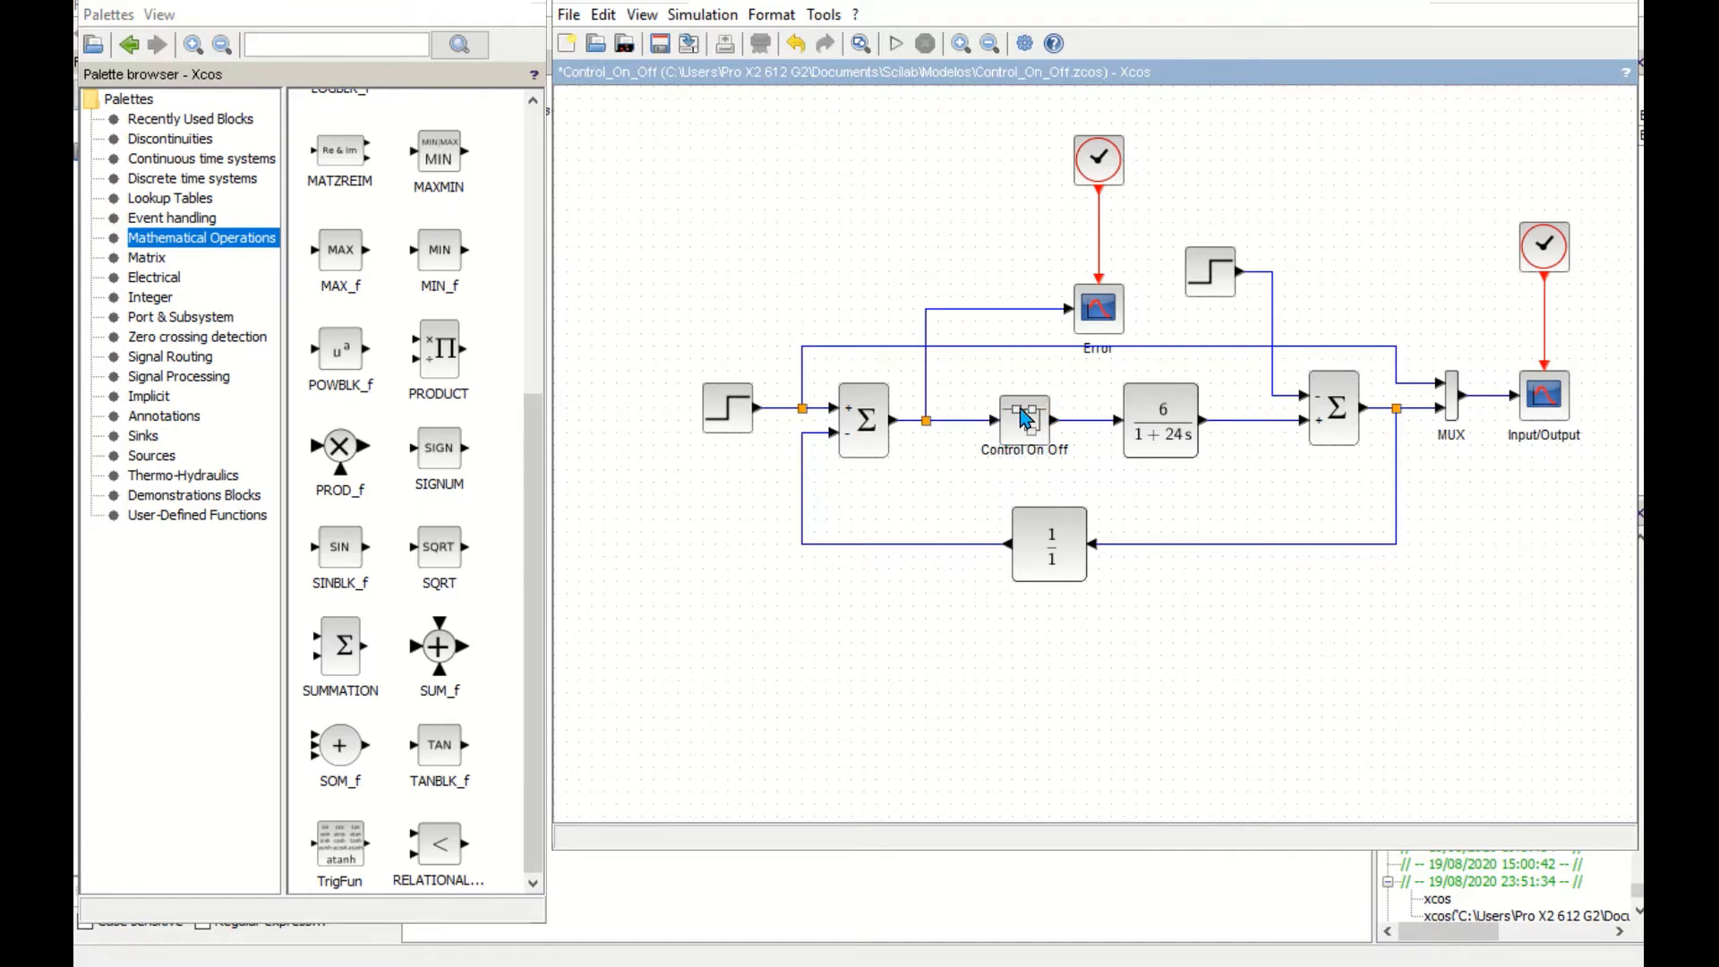
left_click(206, 516)
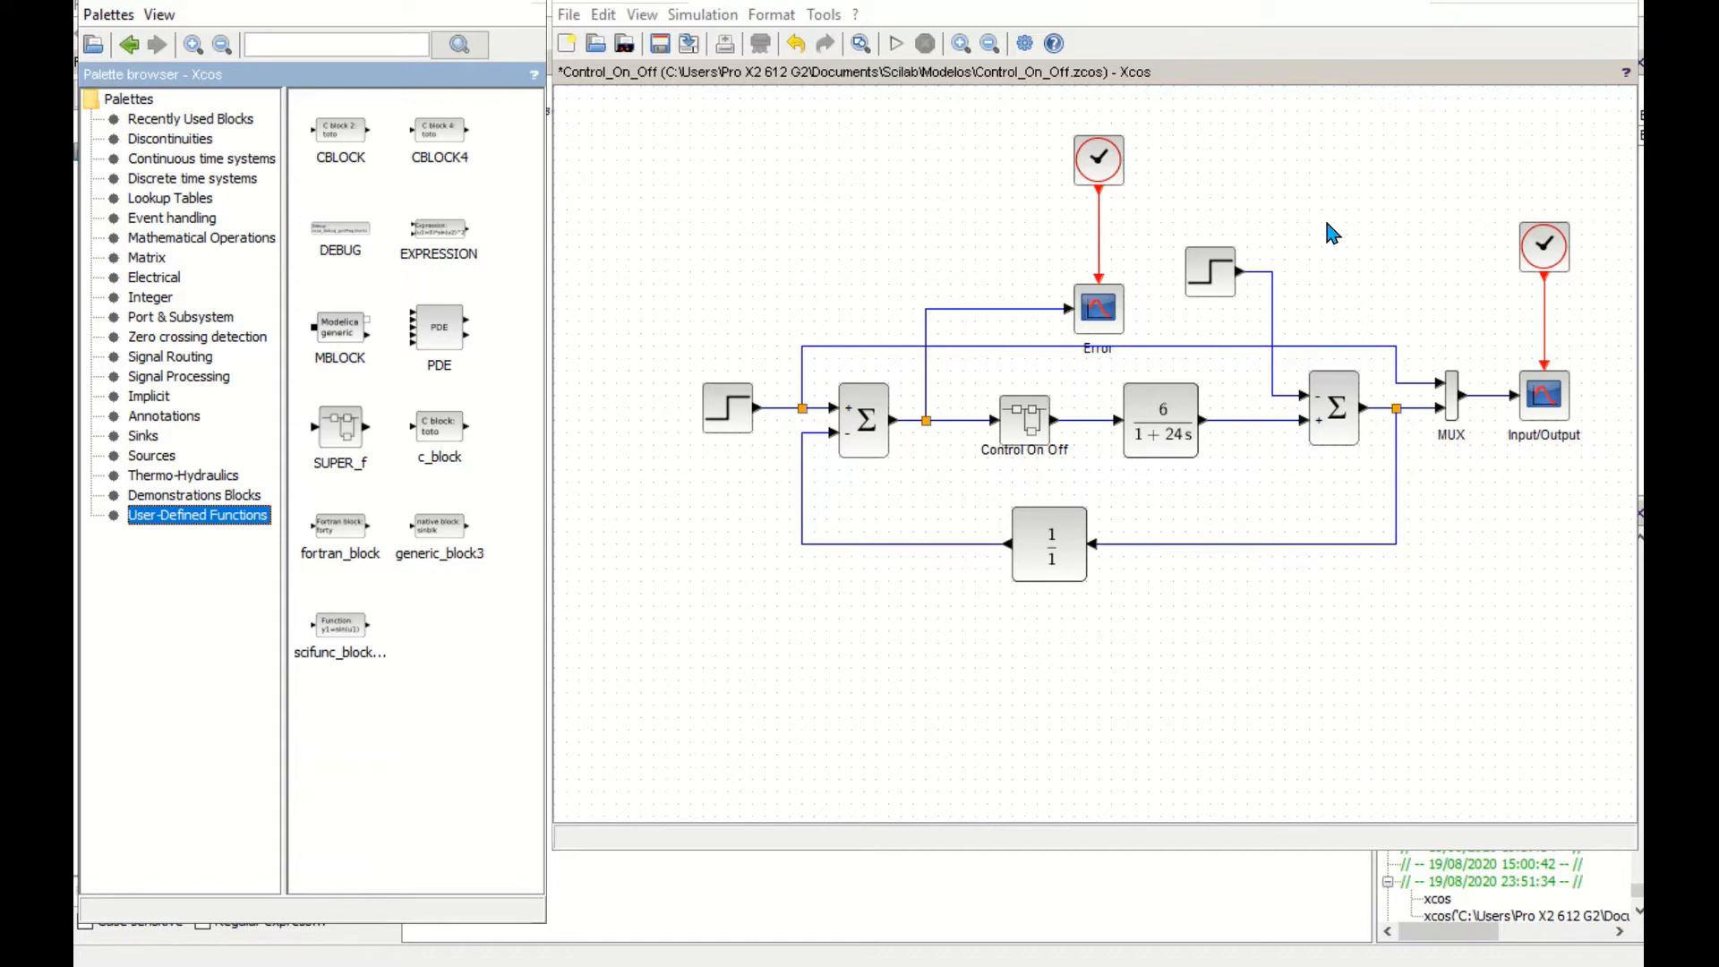
- Inspect the parameters of the output summation block and the disturbance step block without changing them
double_click(1338, 421)
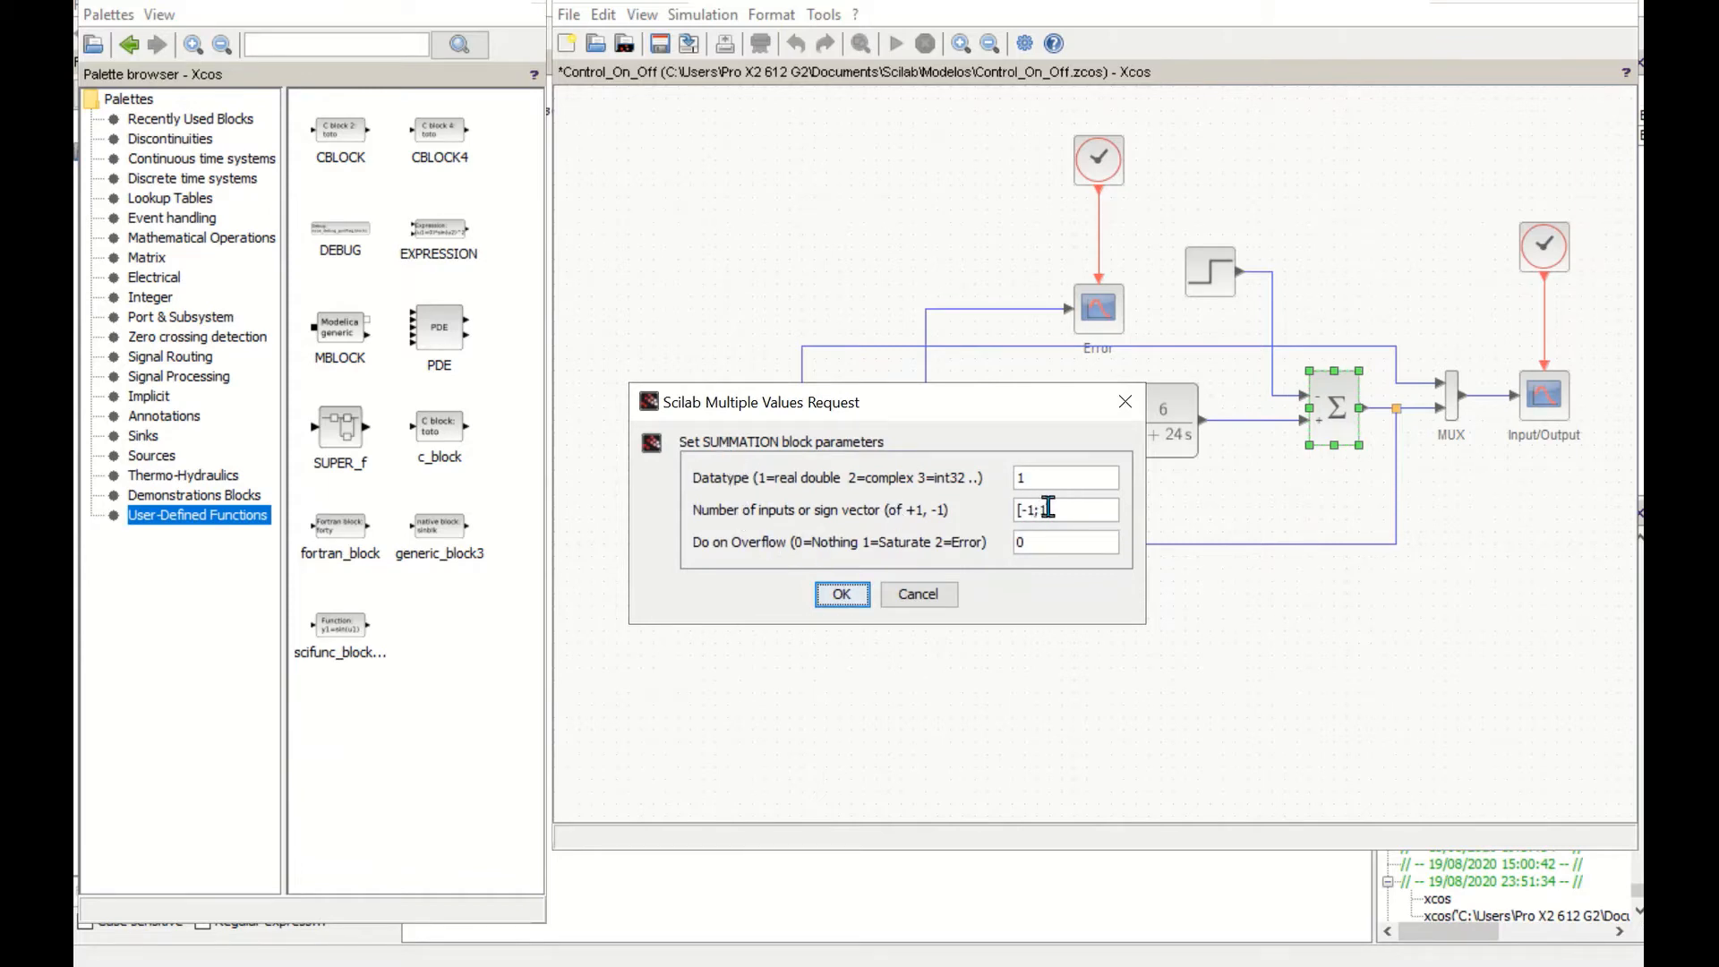
left_click(917, 594)
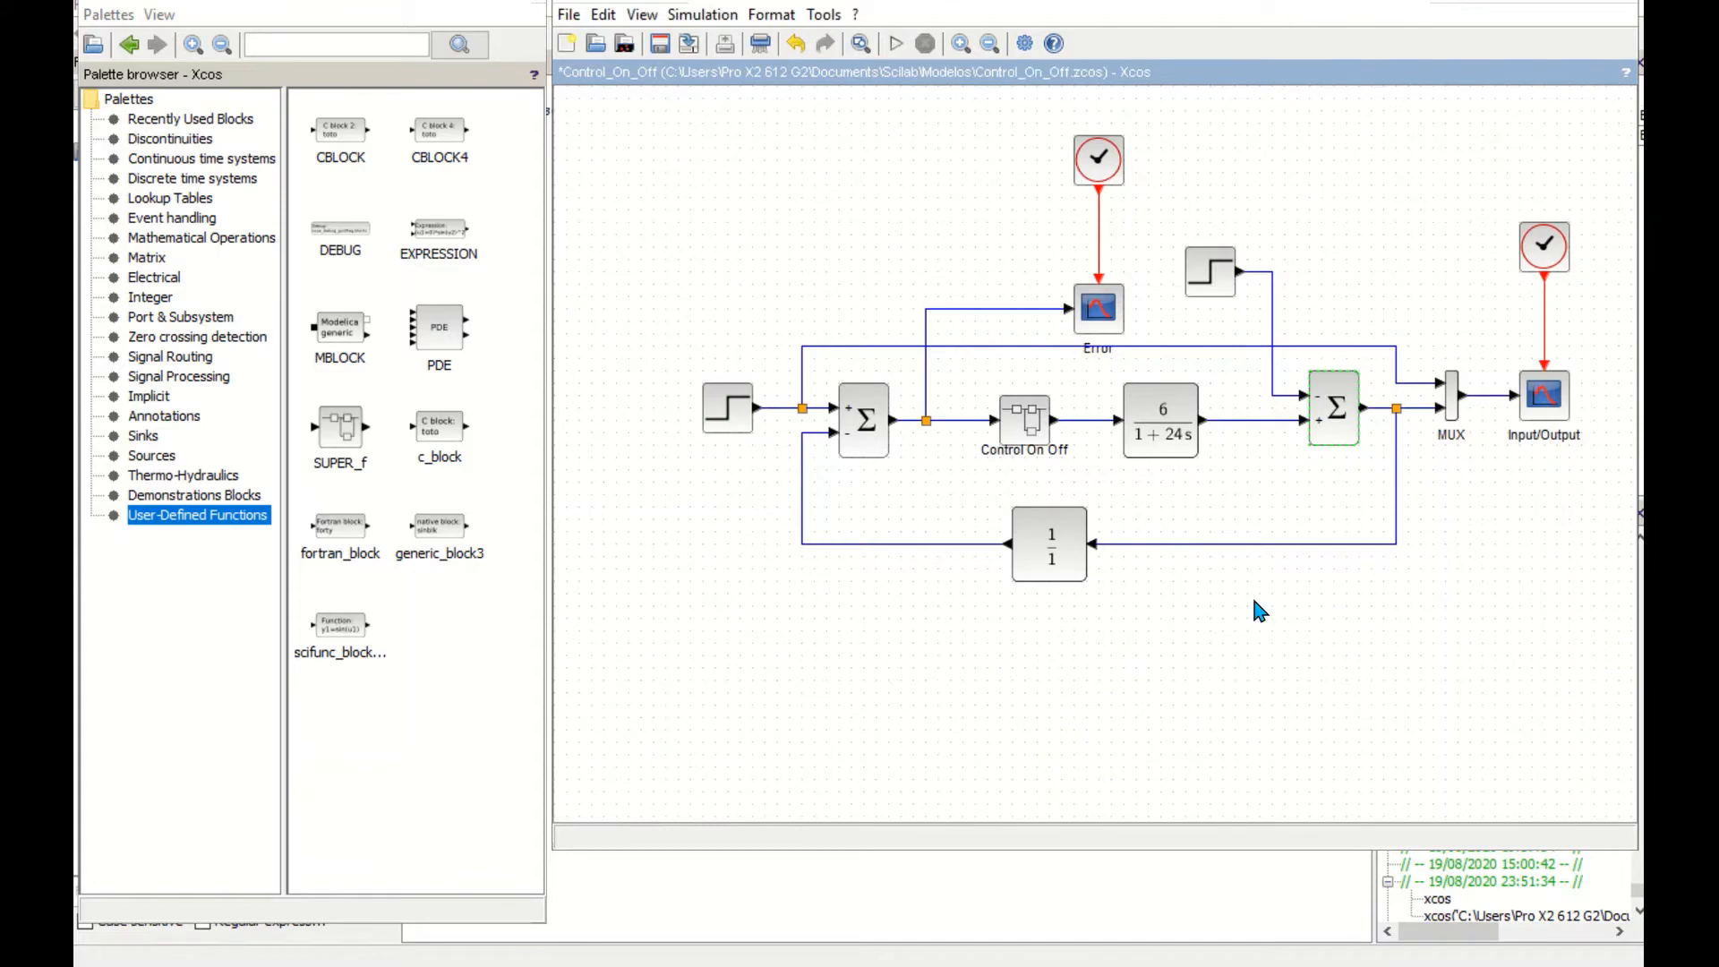
double_click(1208, 273)
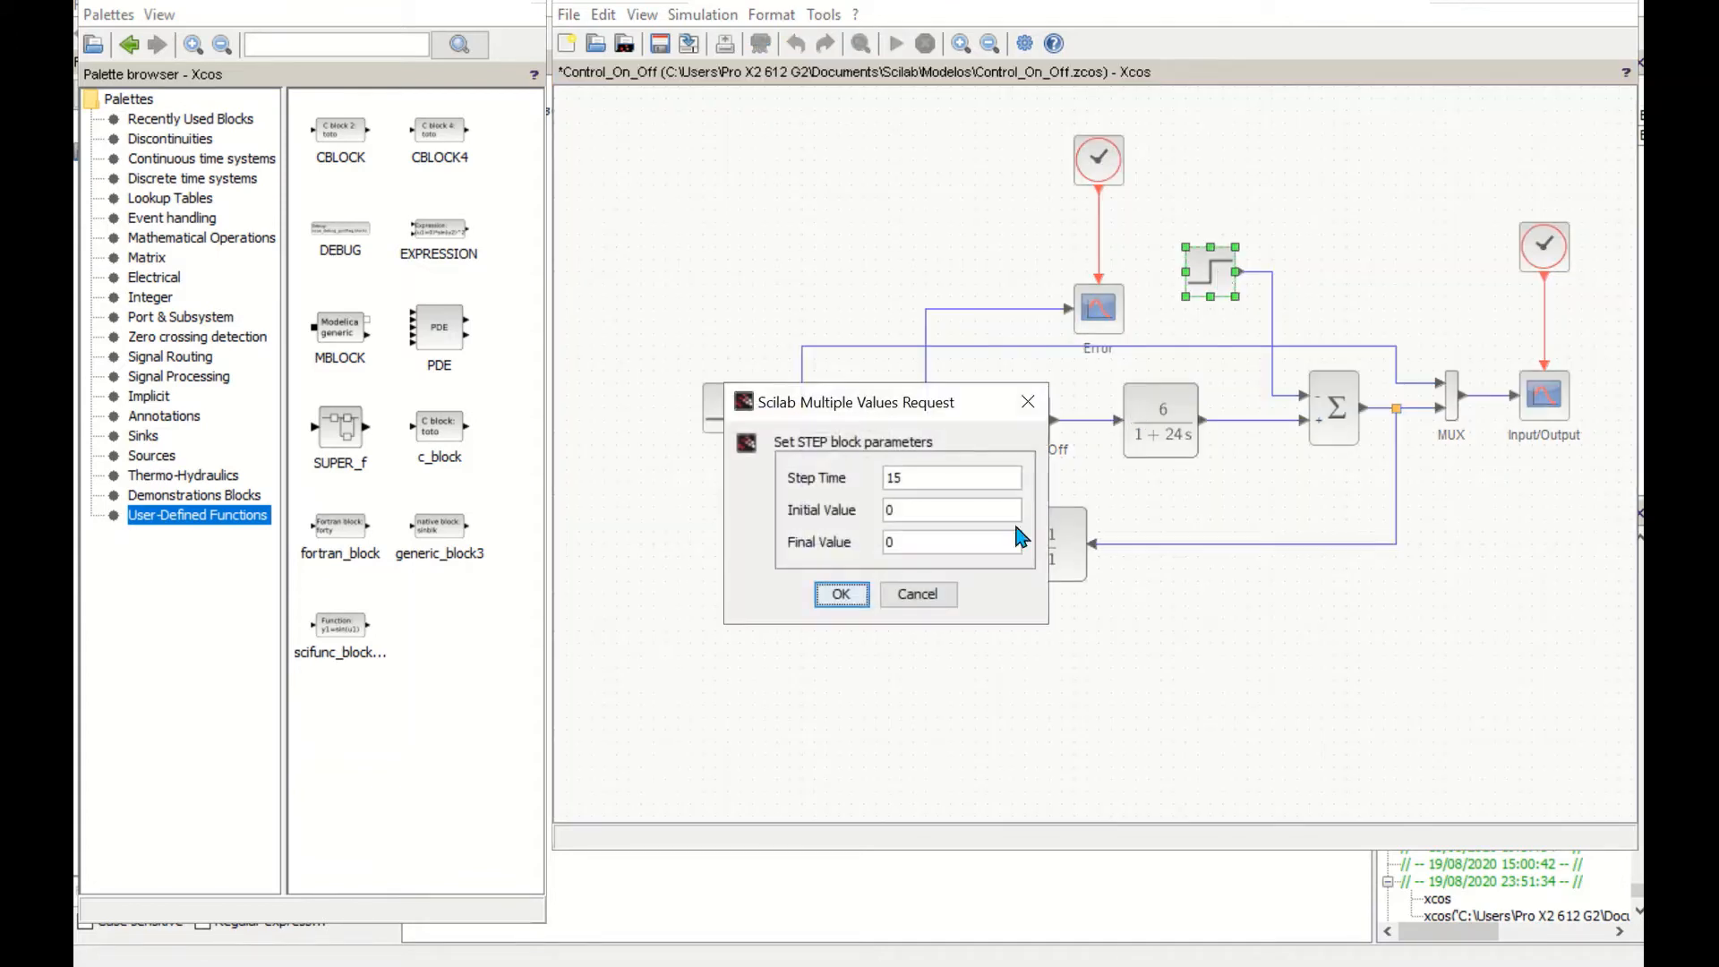
left_click(900, 543)
left_click(913, 594)
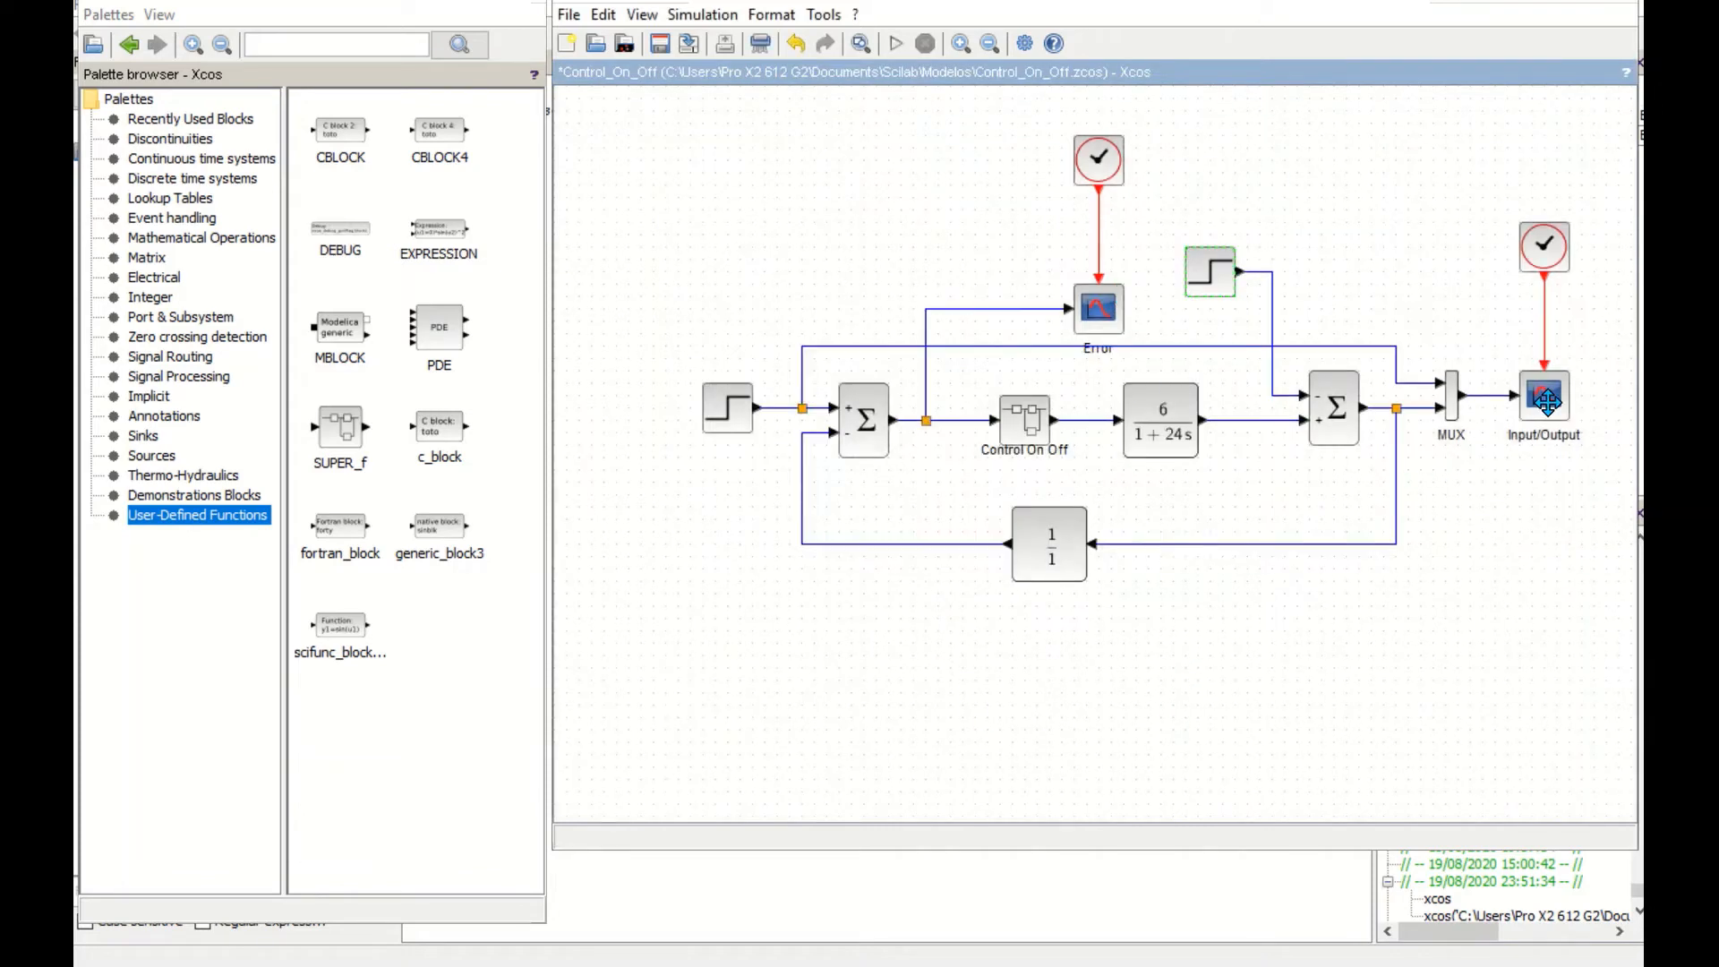
- Inspect the parameters of the Input/Output scope and of the clock that drives it without changing them
double_click(1546, 400)
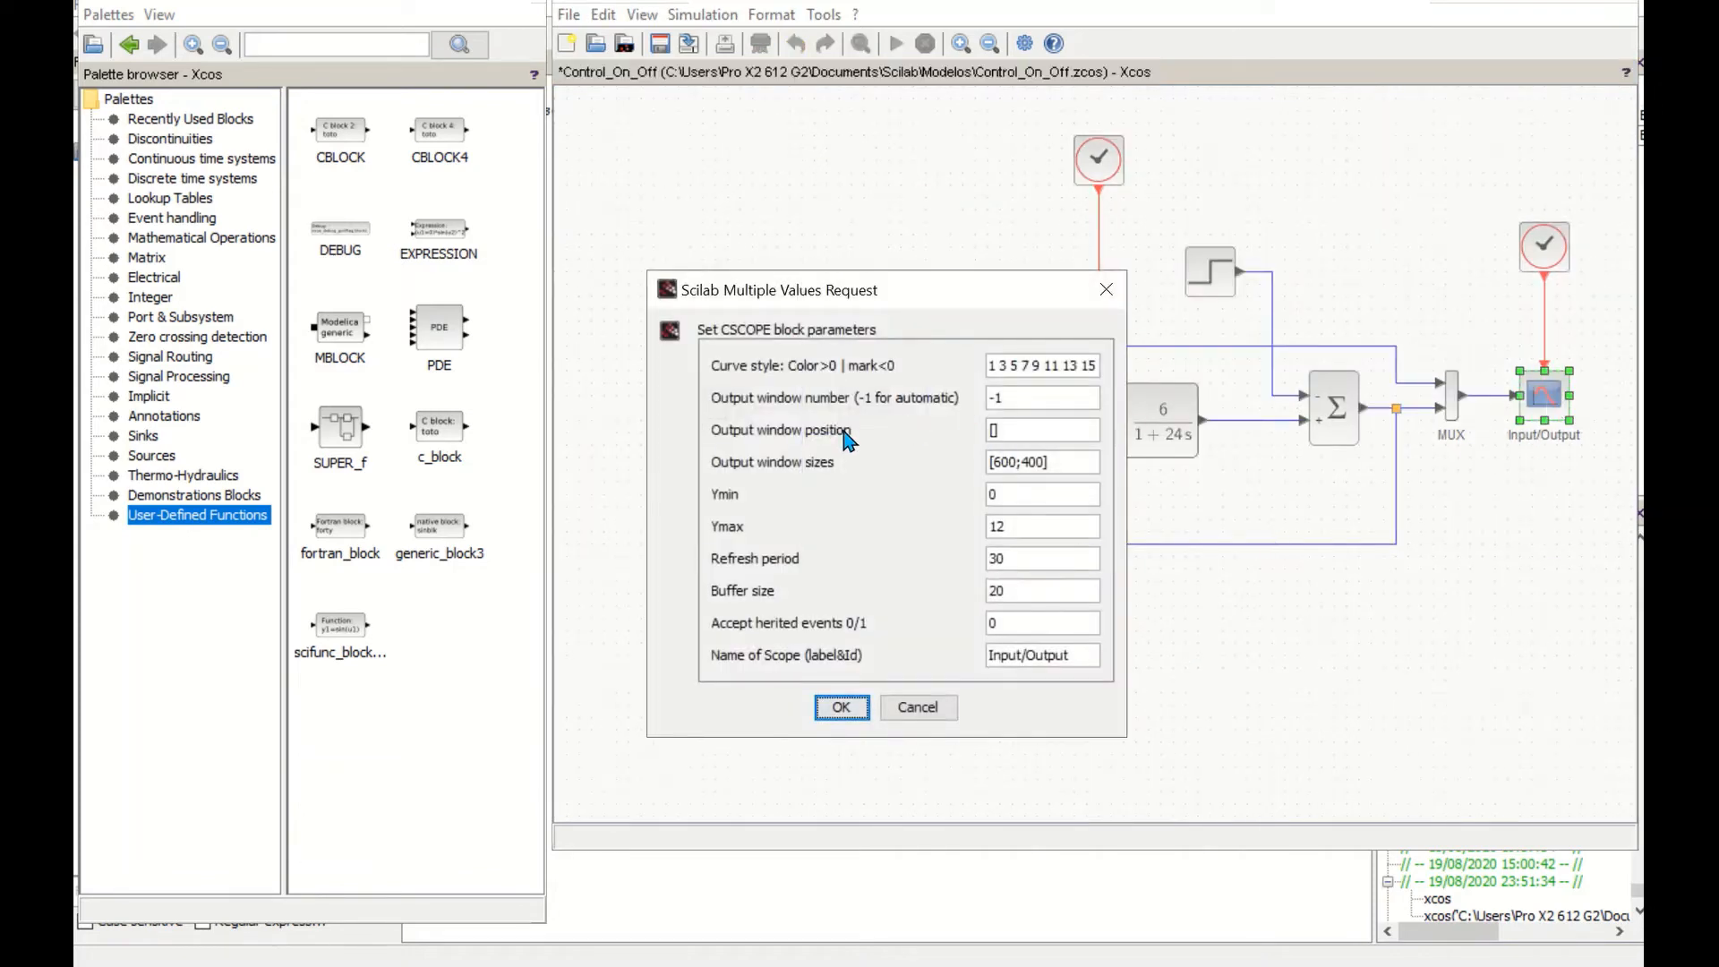
double_click(1005, 526)
double_click(1012, 493)
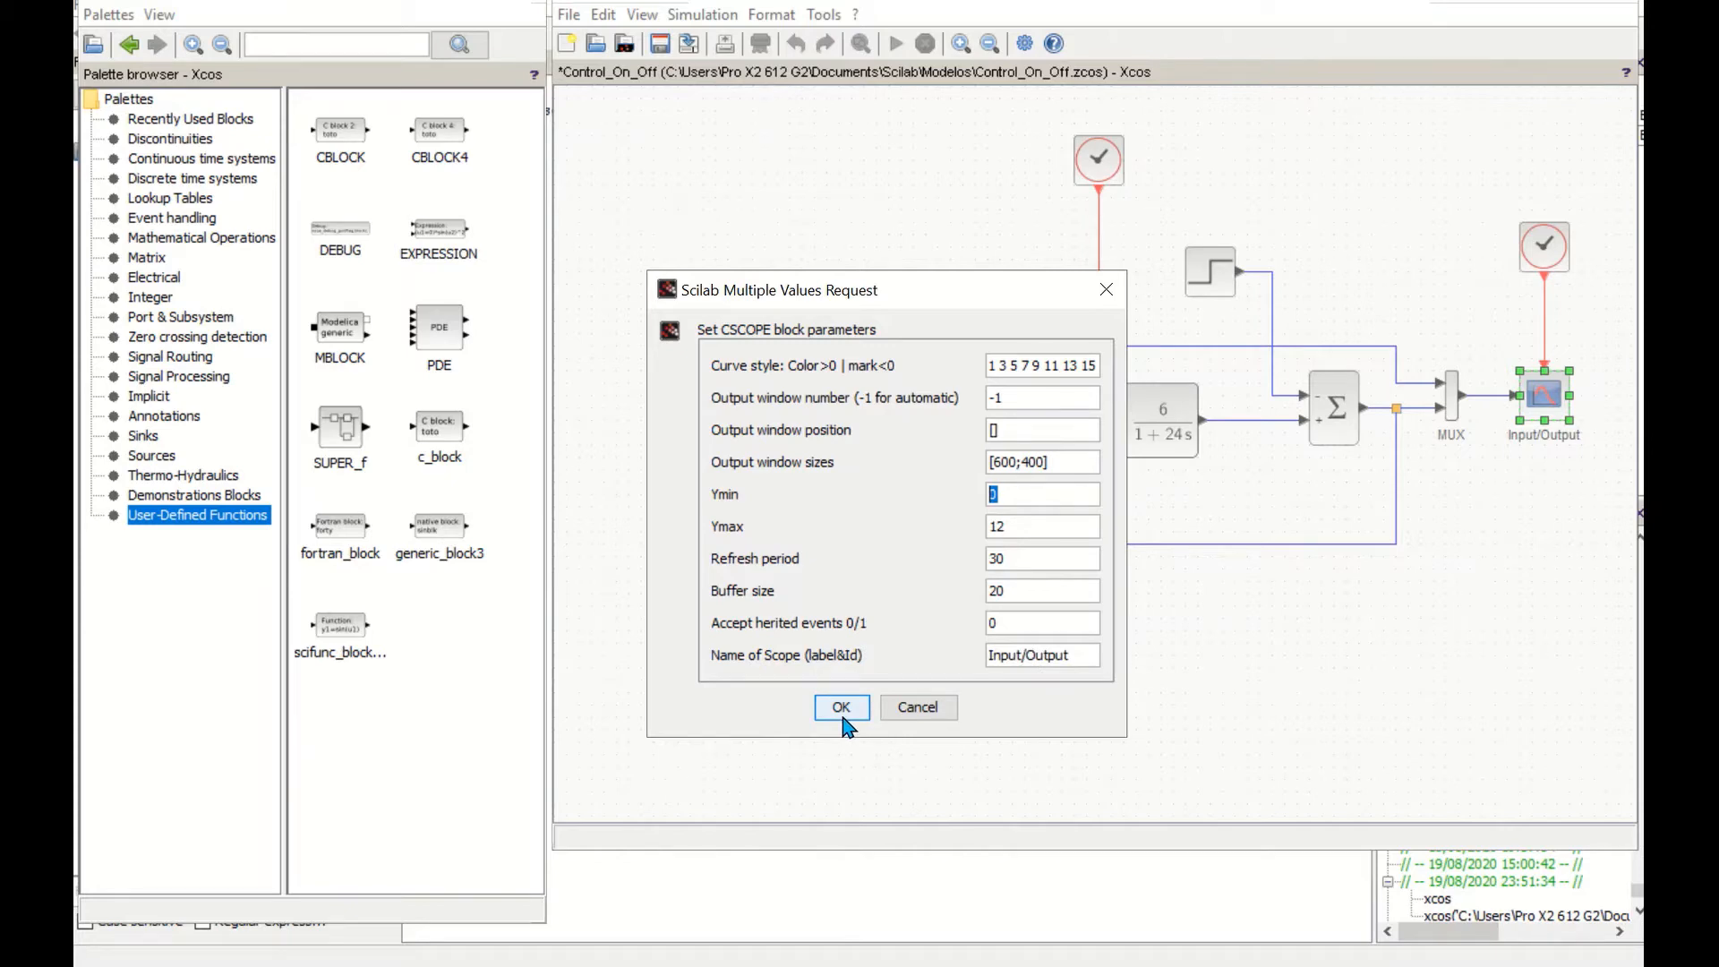
left_click(918, 707)
double_click(1543, 246)
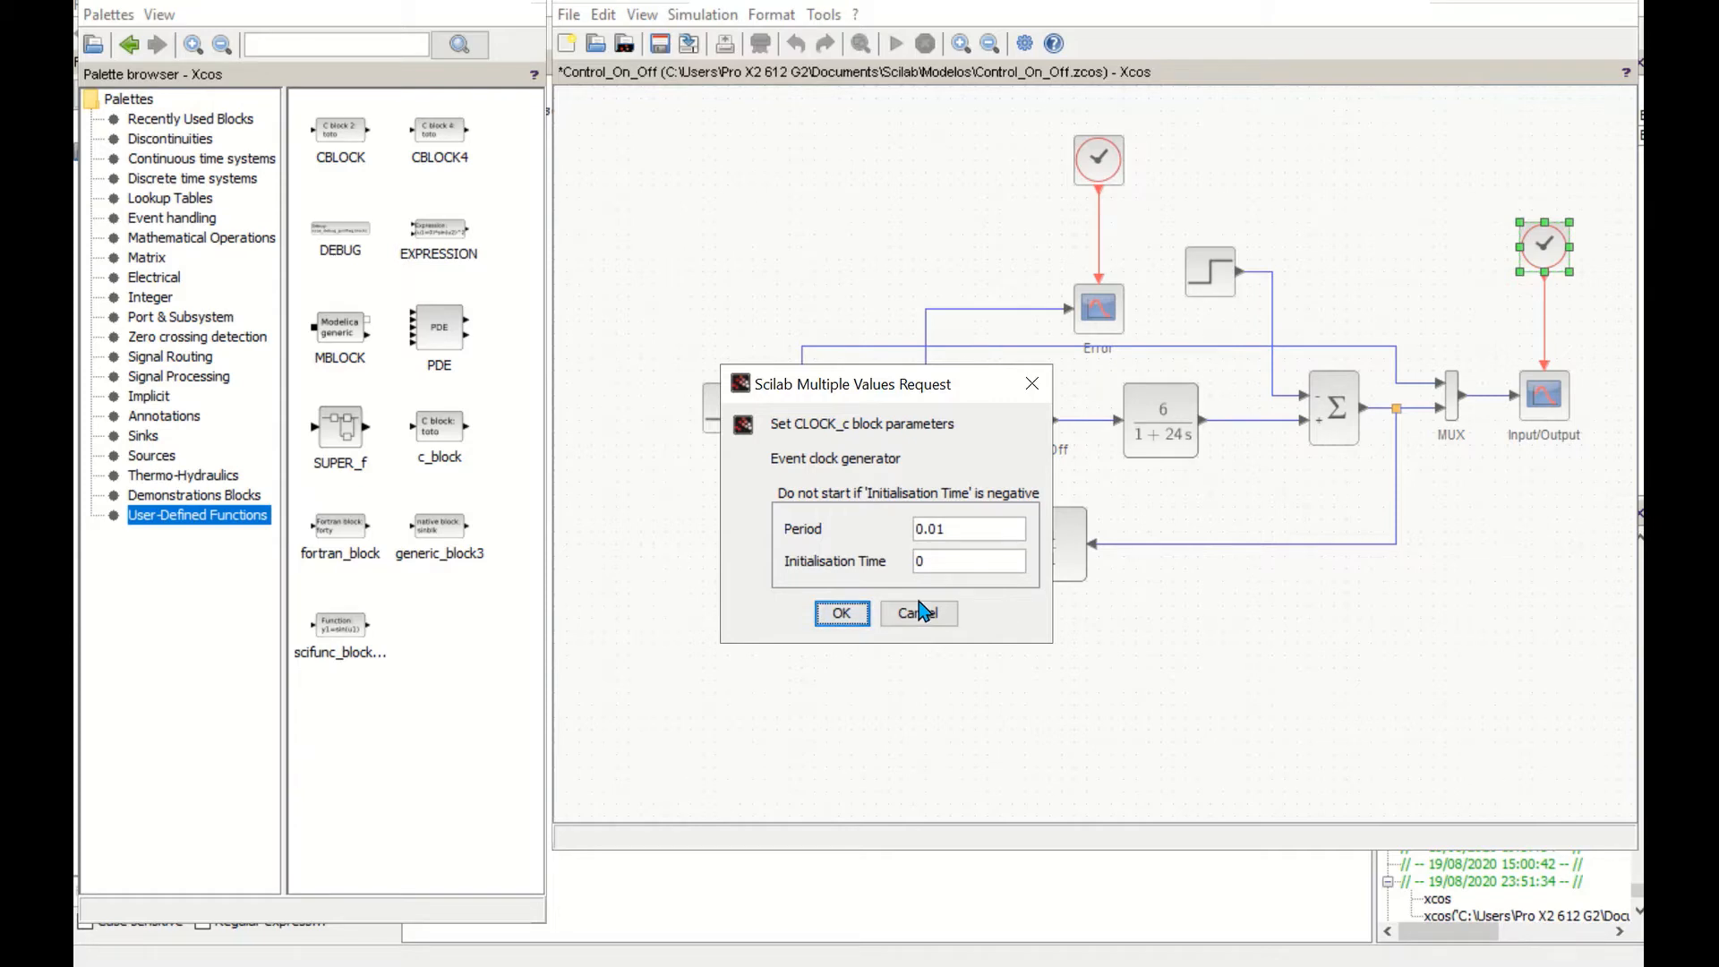
double_click(931, 561)
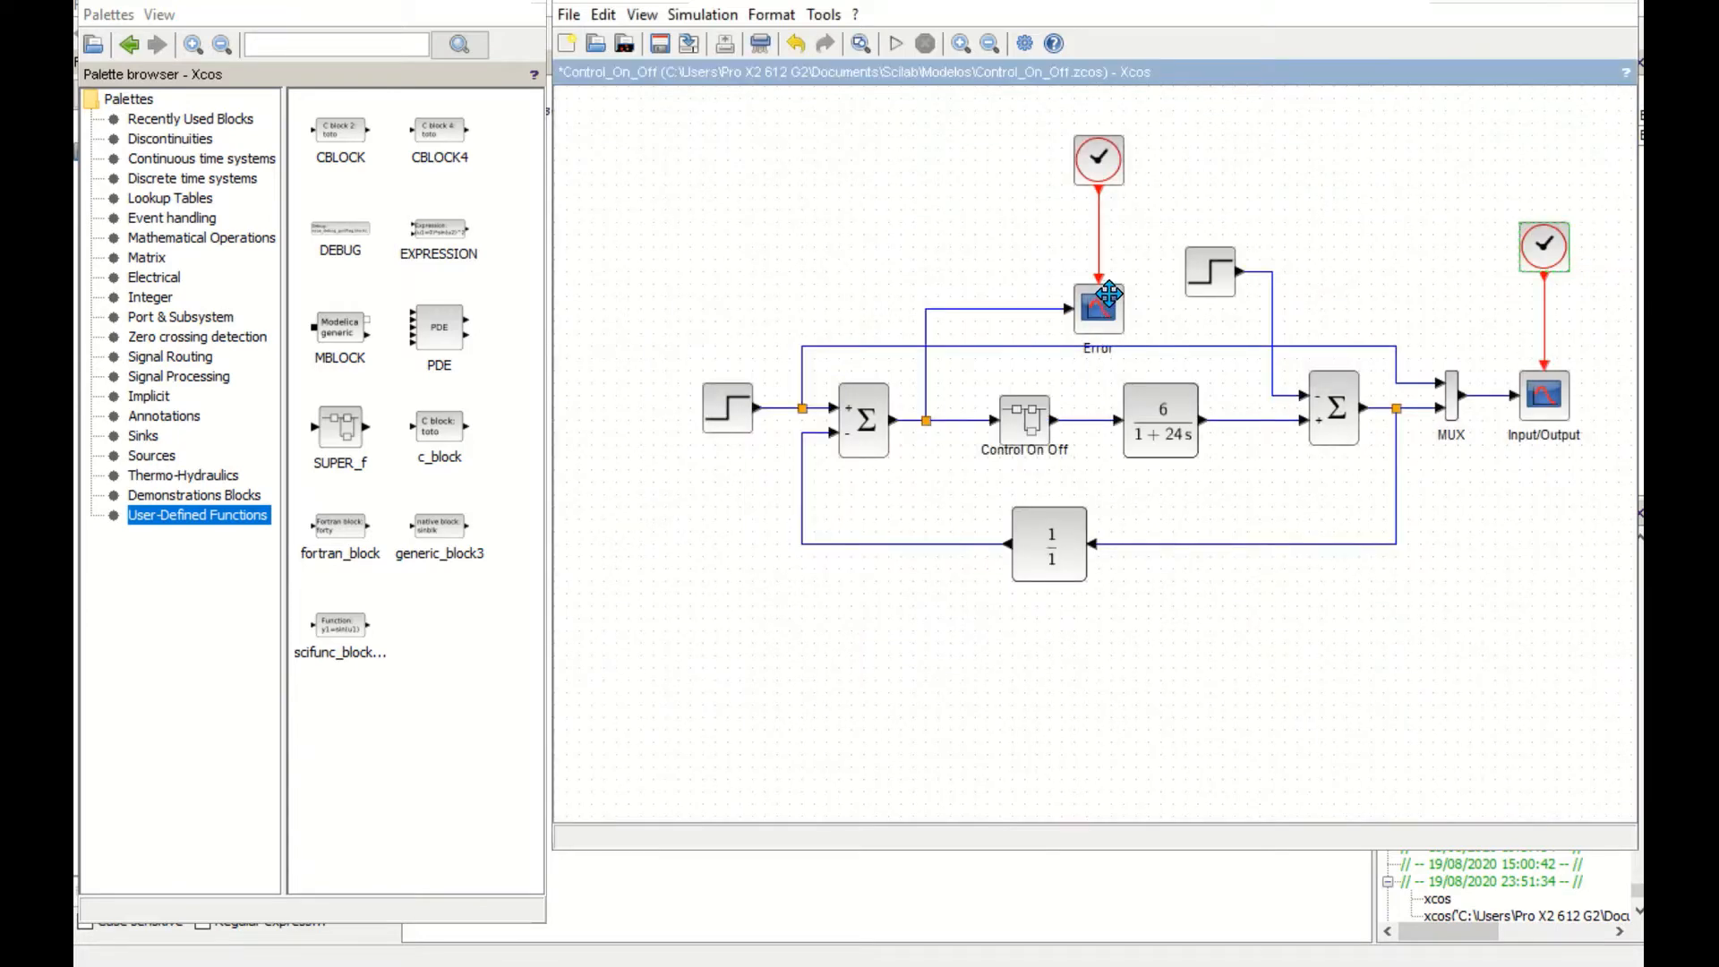
- Inspect the parameters of the Error scope and its event clock, leaving all values as they are
left_click(1098, 308)
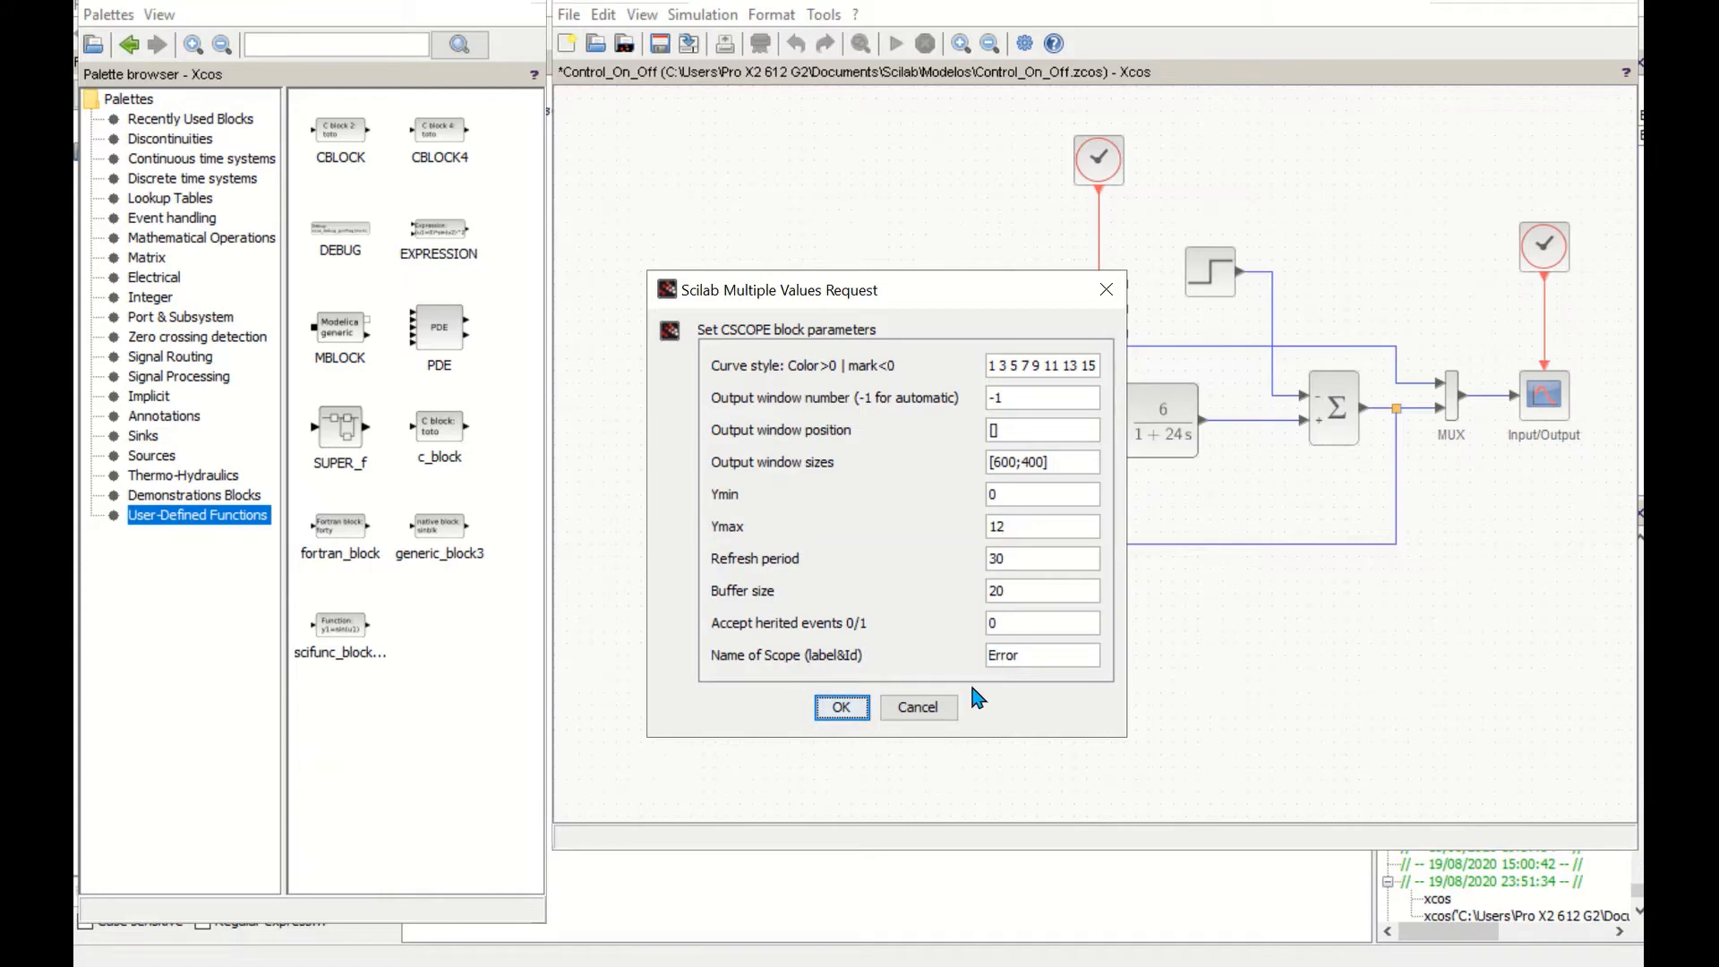
left_click(918, 706)
left_click(1107, 159)
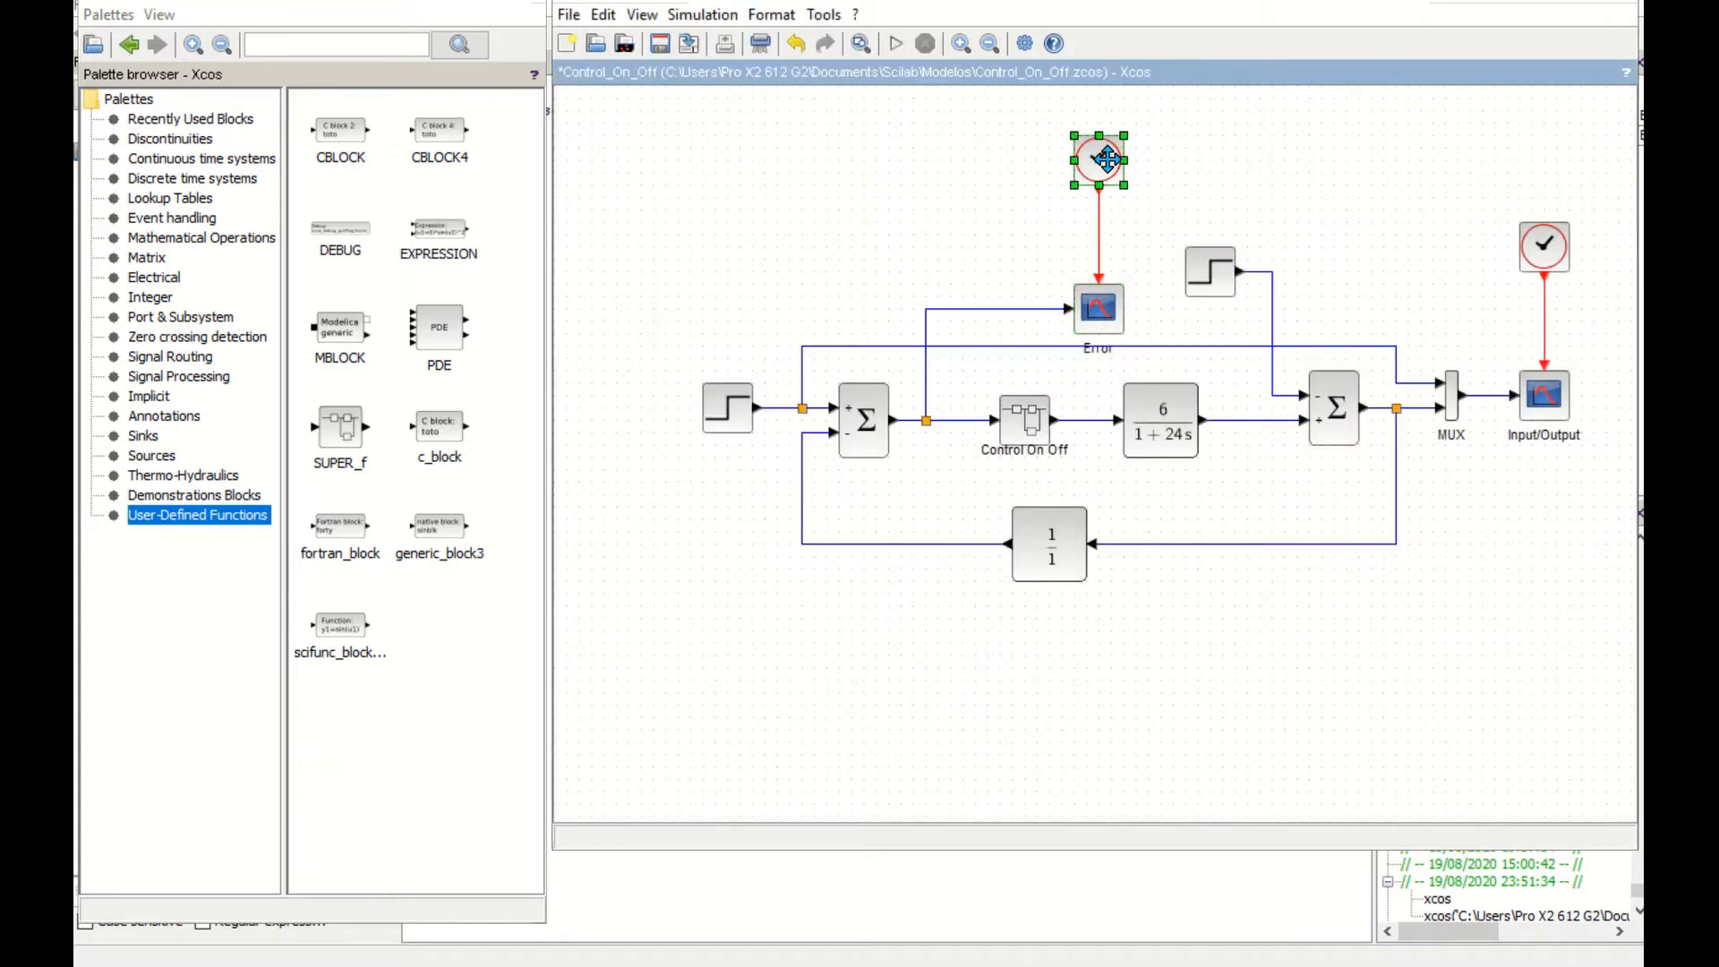
double_click(1106, 159)
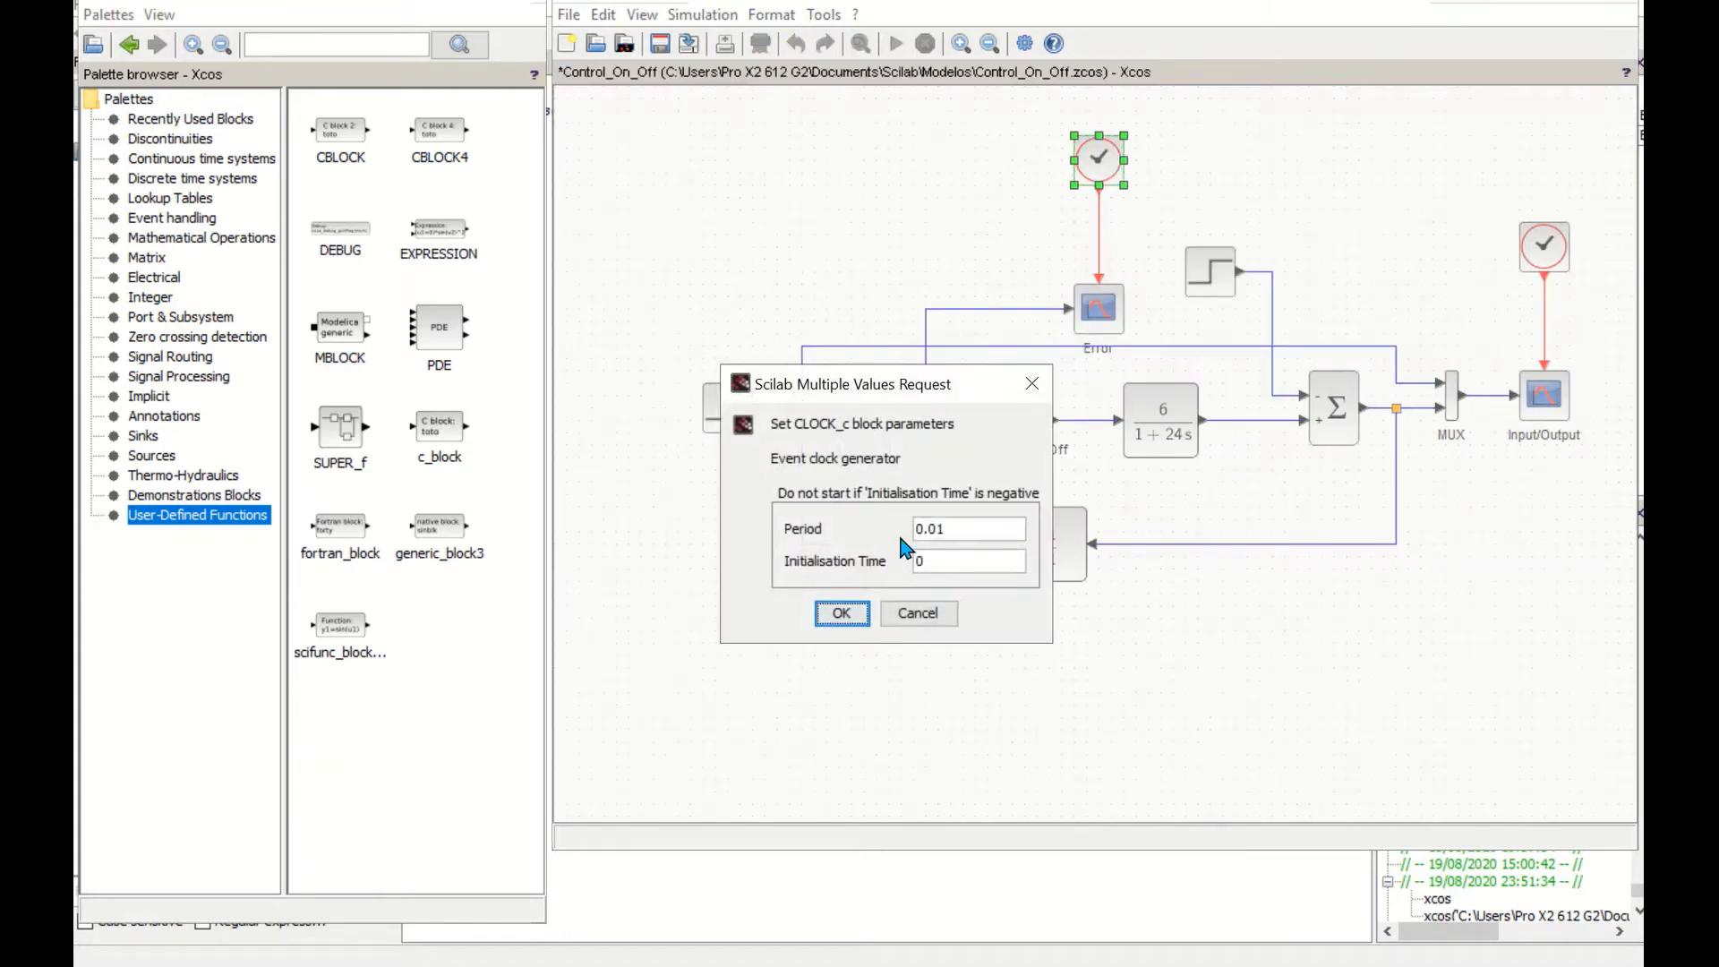
left_click(924, 616)
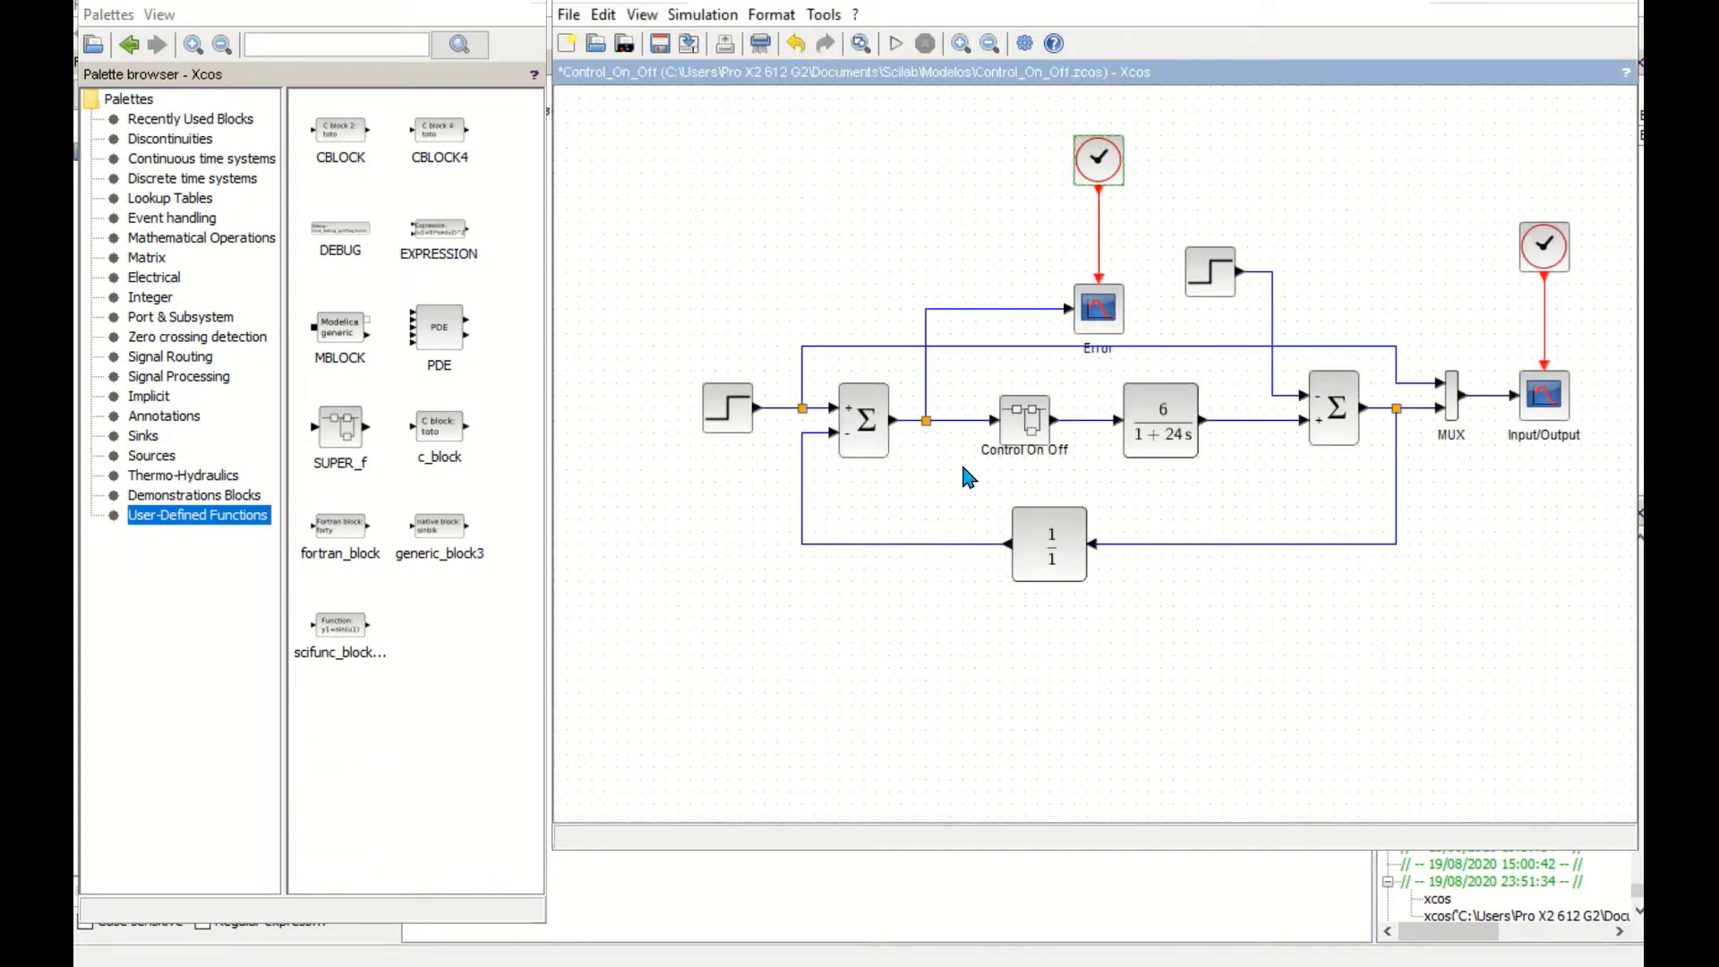
- Locate the MUX block among the Signal Routing blocks and inspect the input port setting of the diagram's MUX
left_click(1451, 400)
left_click(183, 358)
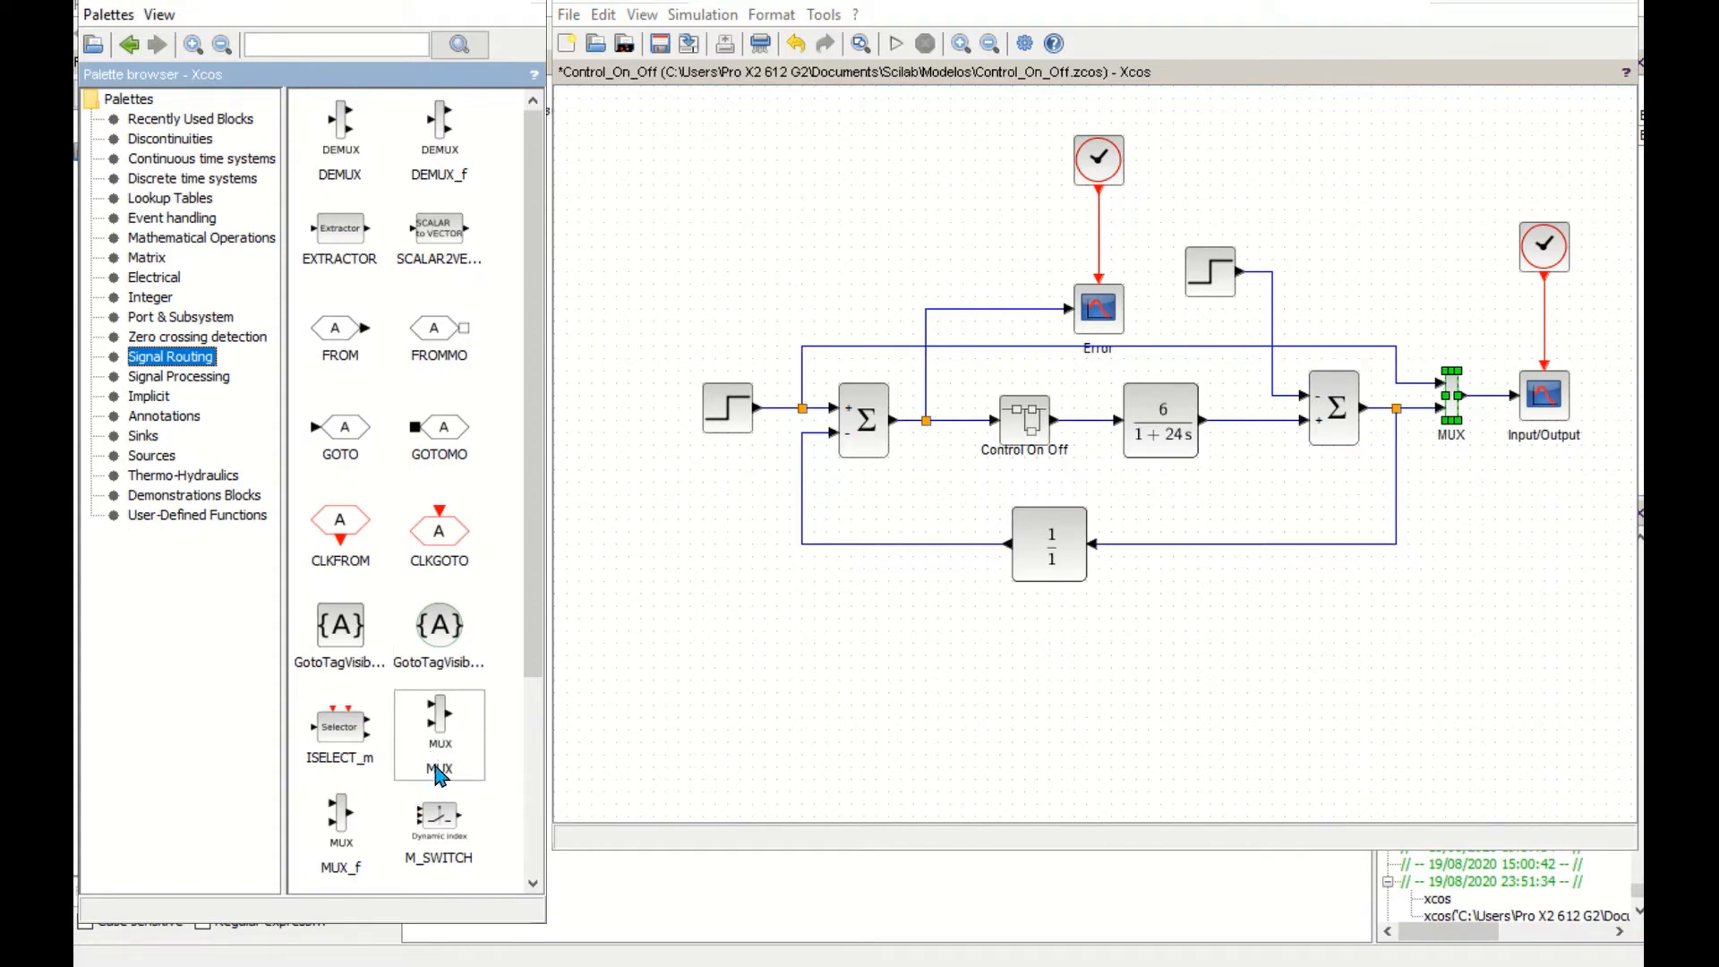
left_click(1486, 559)
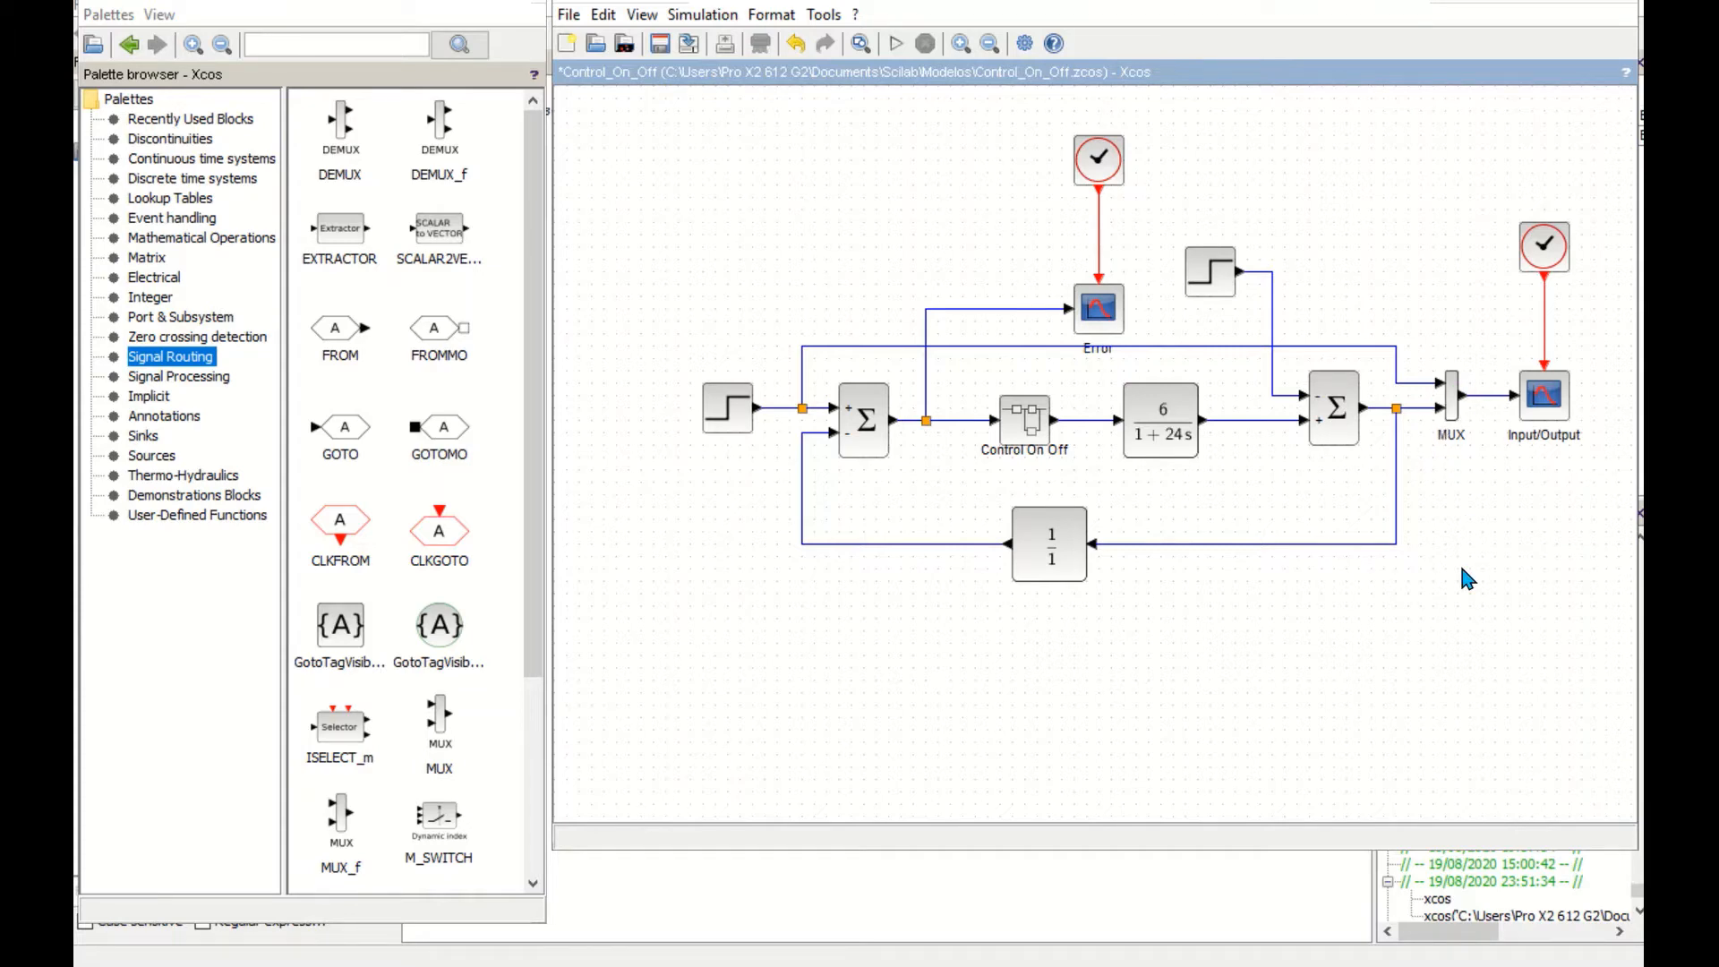
double_click(1452, 403)
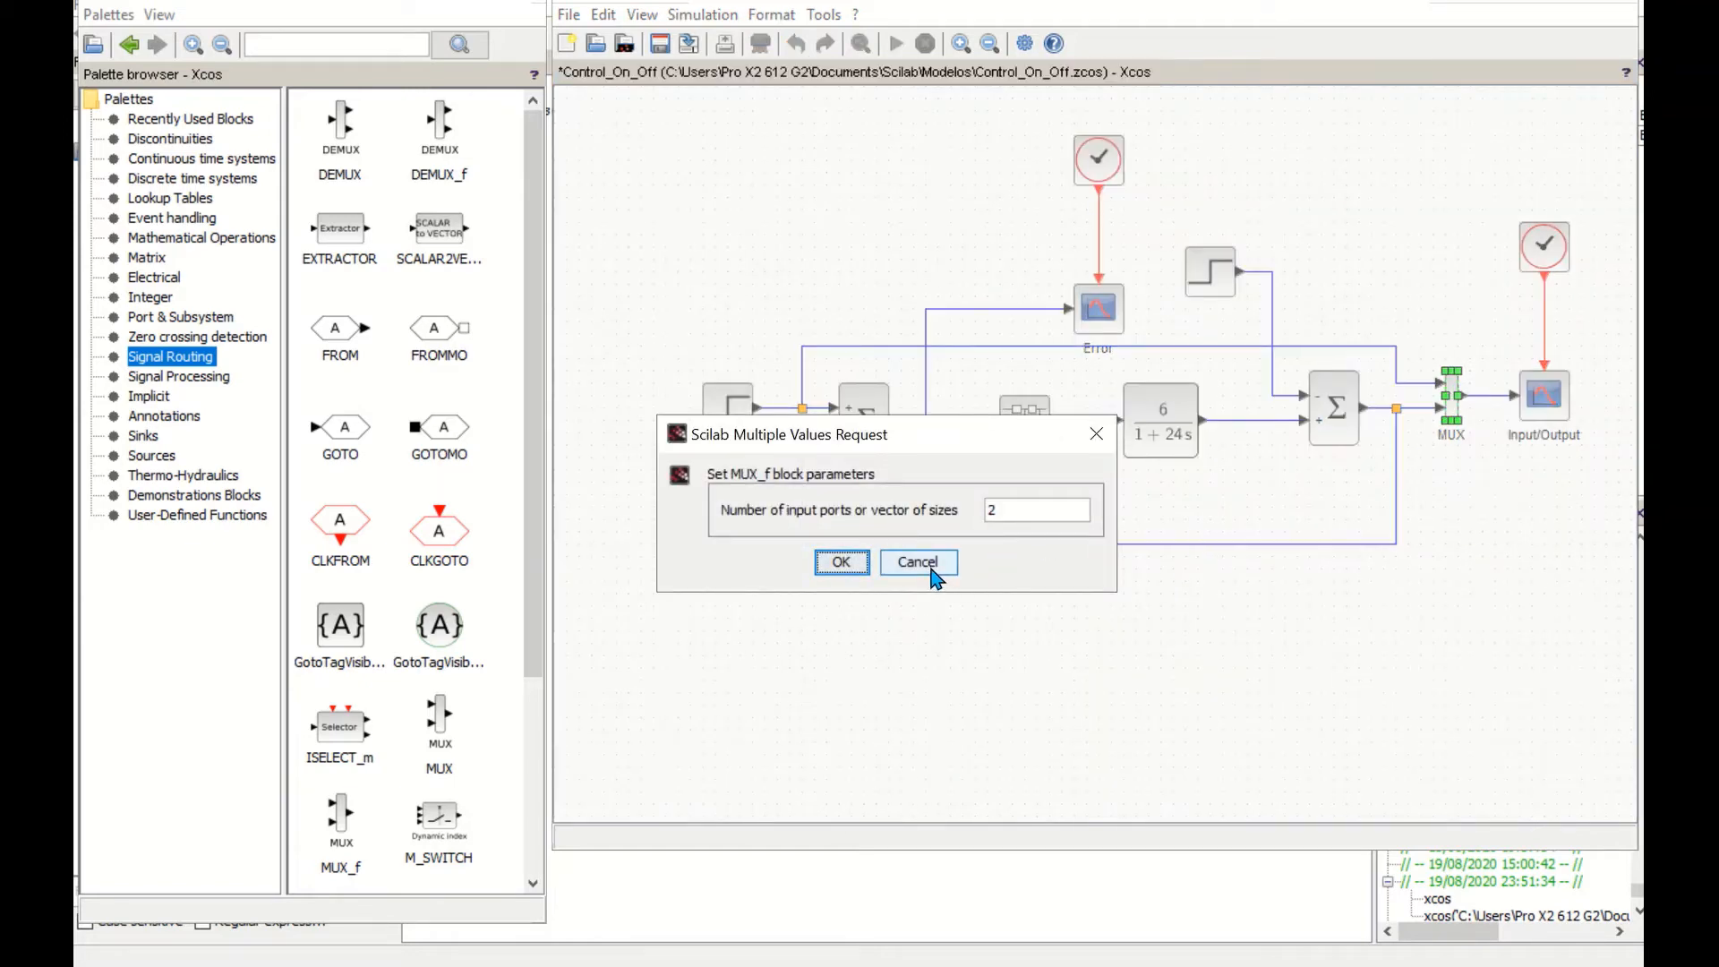
left_click(917, 562)
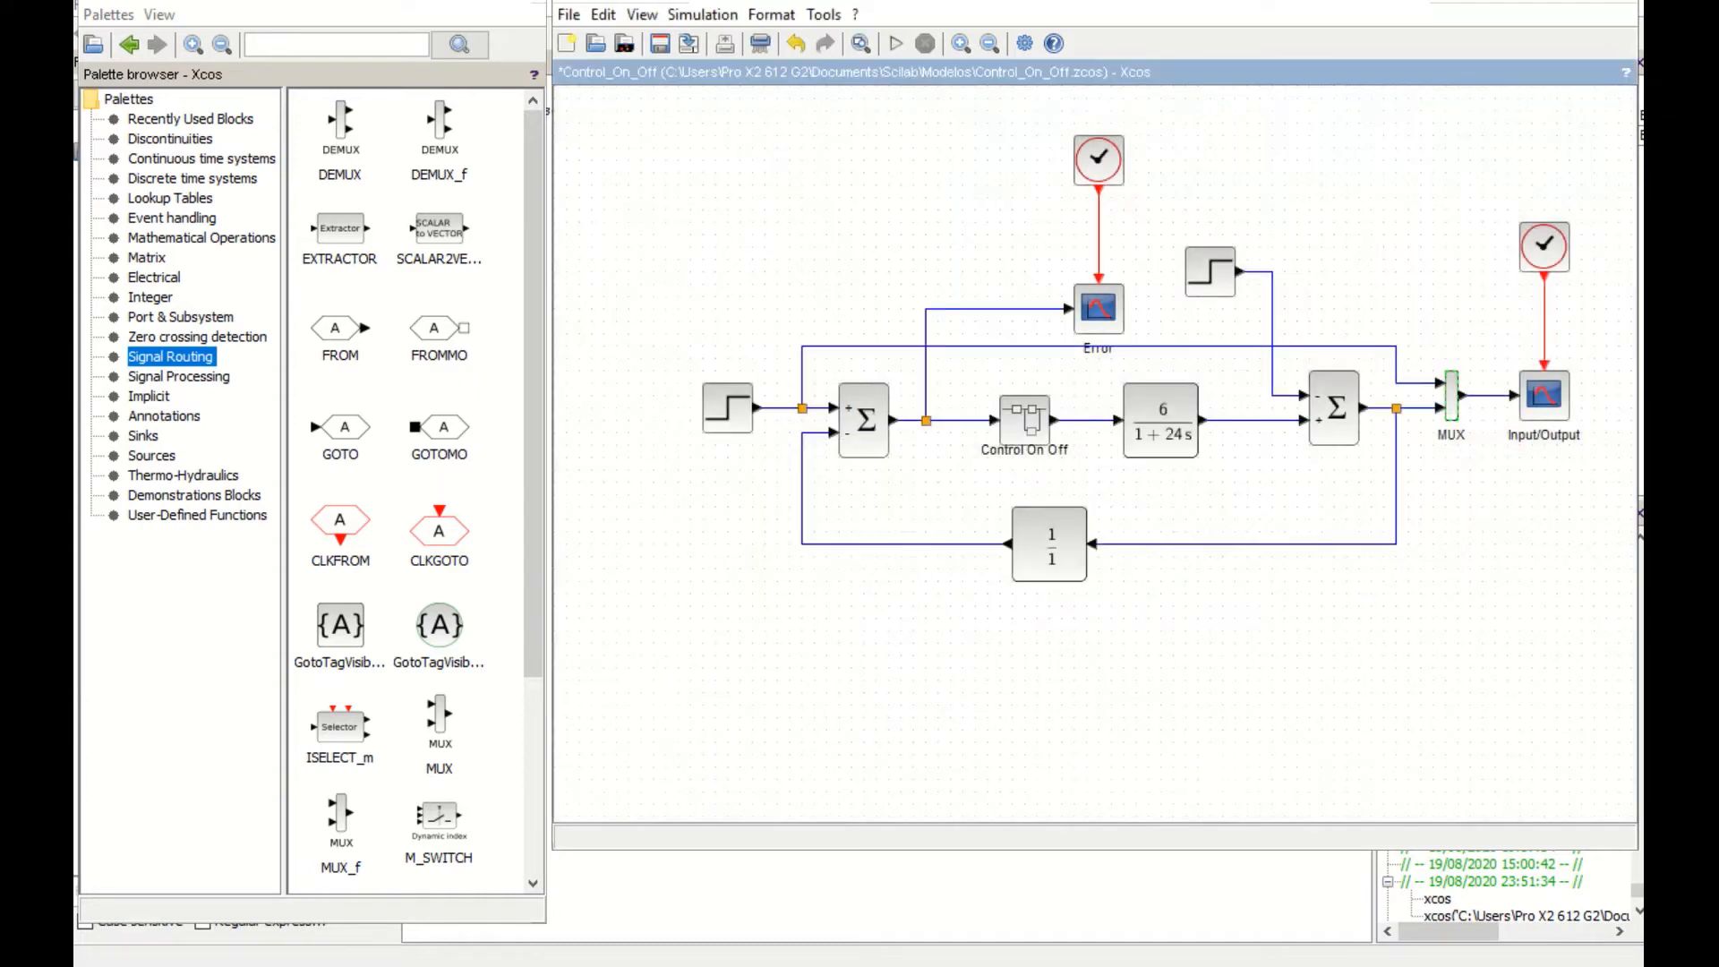
left_click(1542, 394)
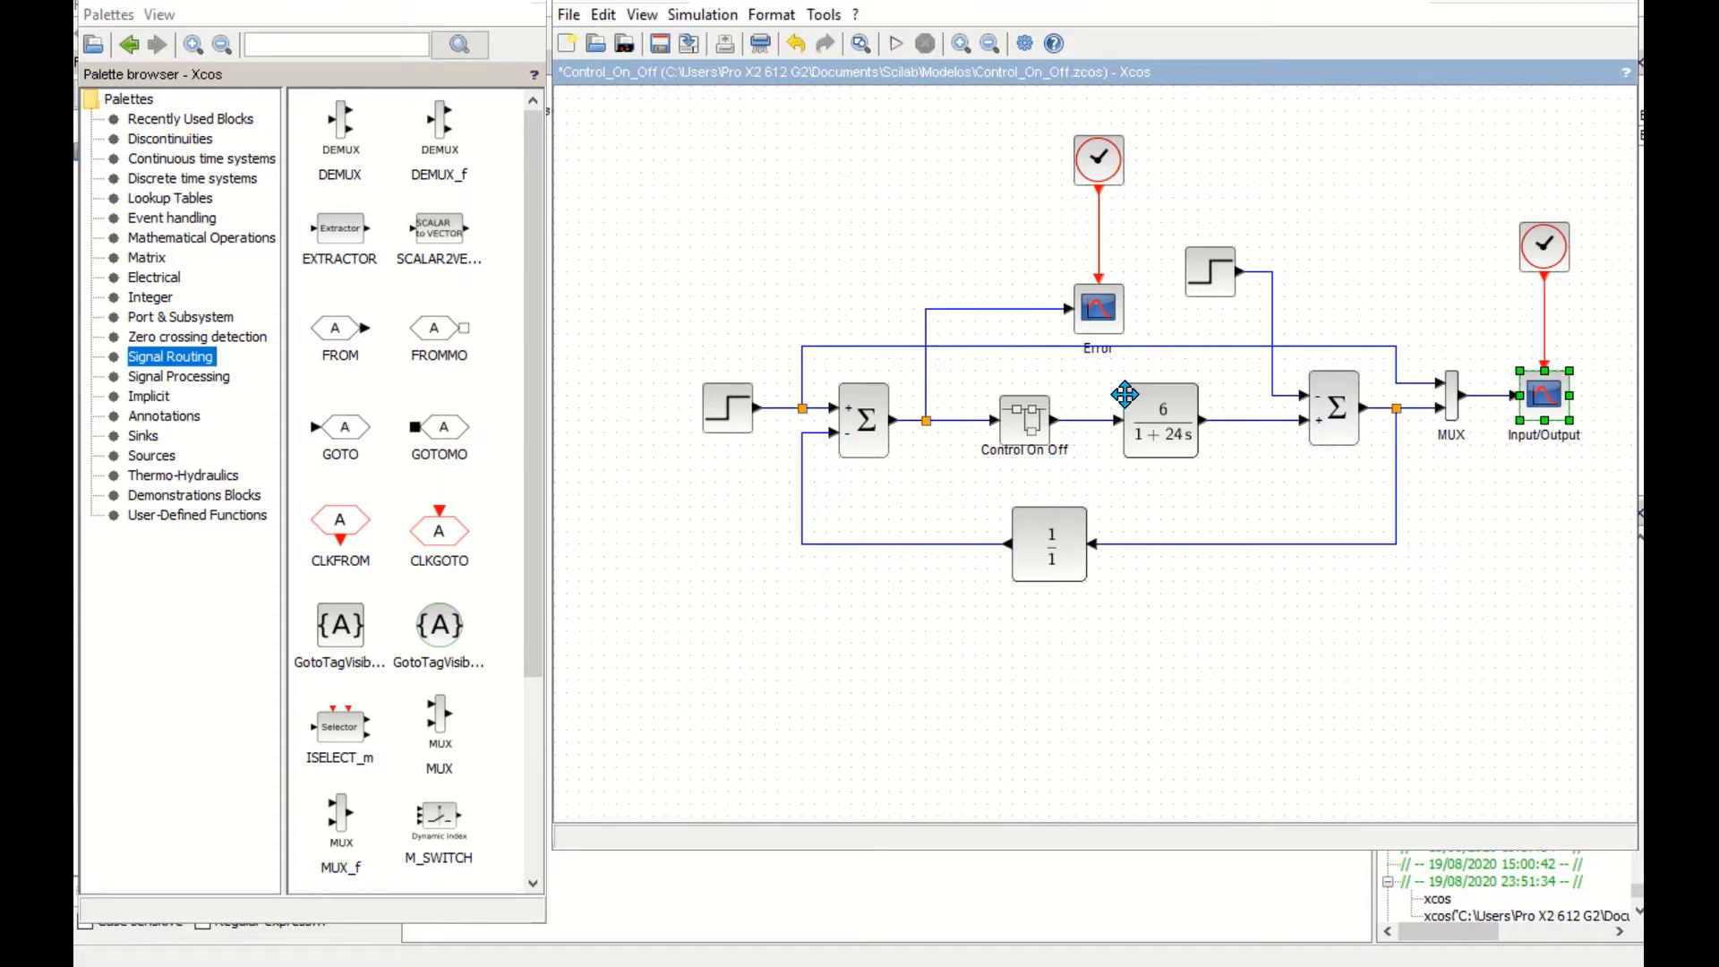
left_click(1098, 309)
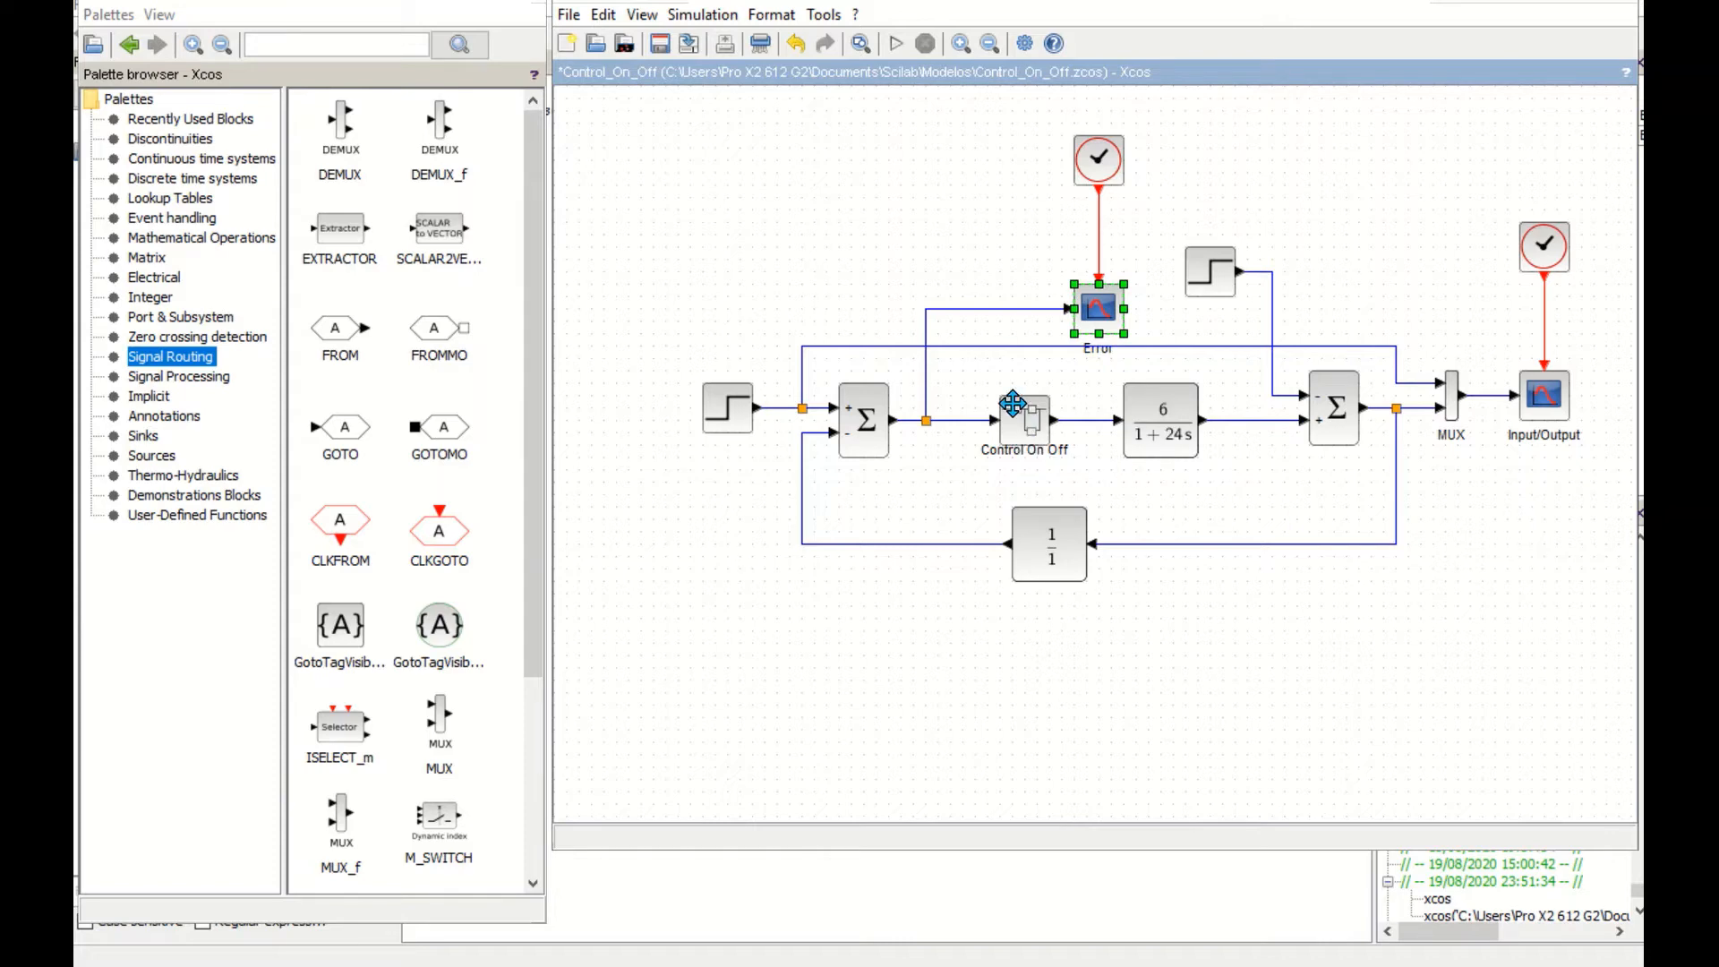
left_click(1014, 430)
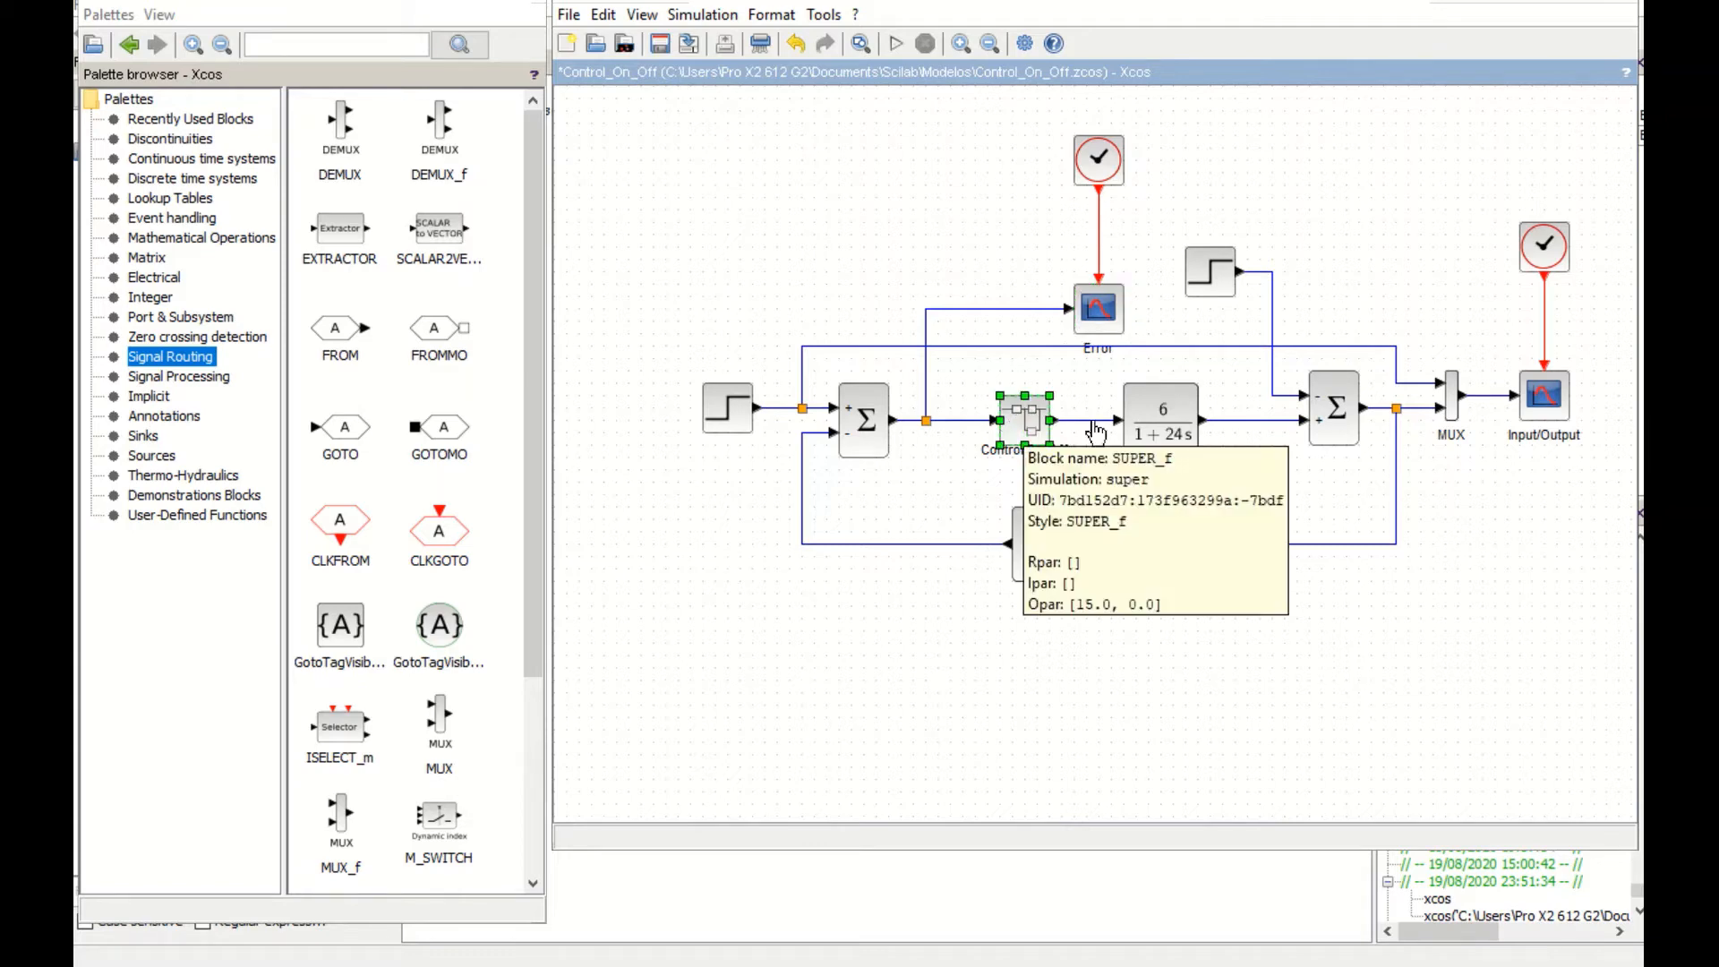
mouse_move(1189, 280)
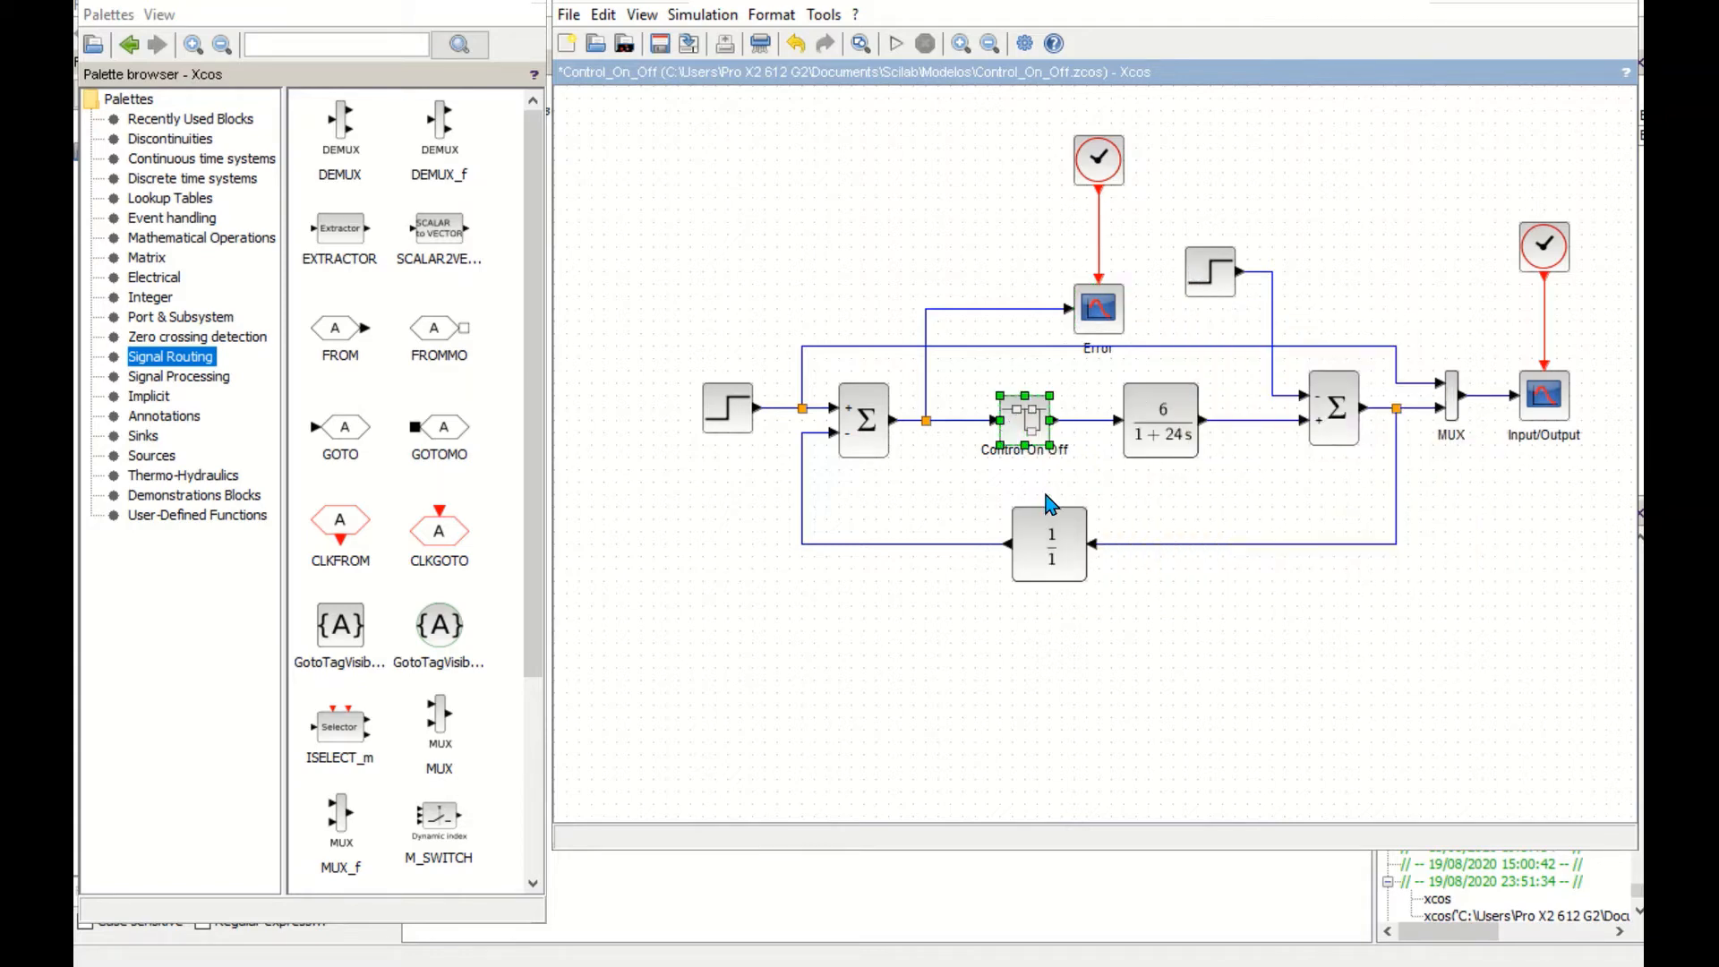
left_click(813, 271)
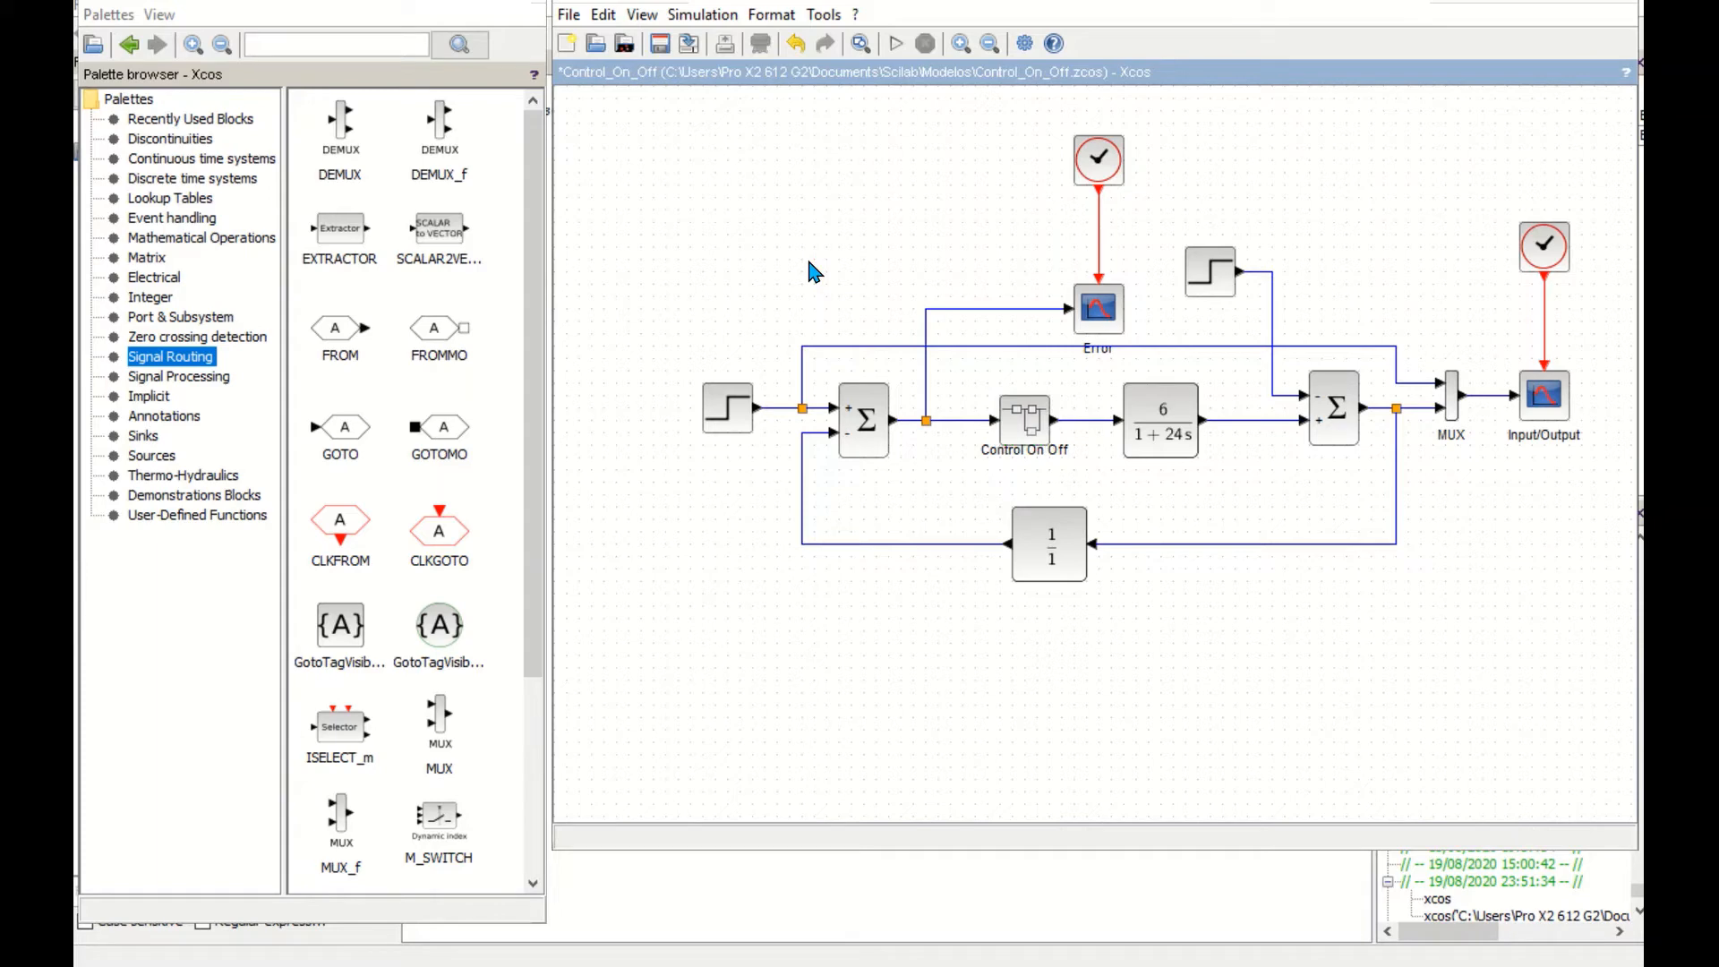
- Run the simulation and examine the enlarged Error and Input/Output plots, closing the graph windows when done
left_click(896, 46)
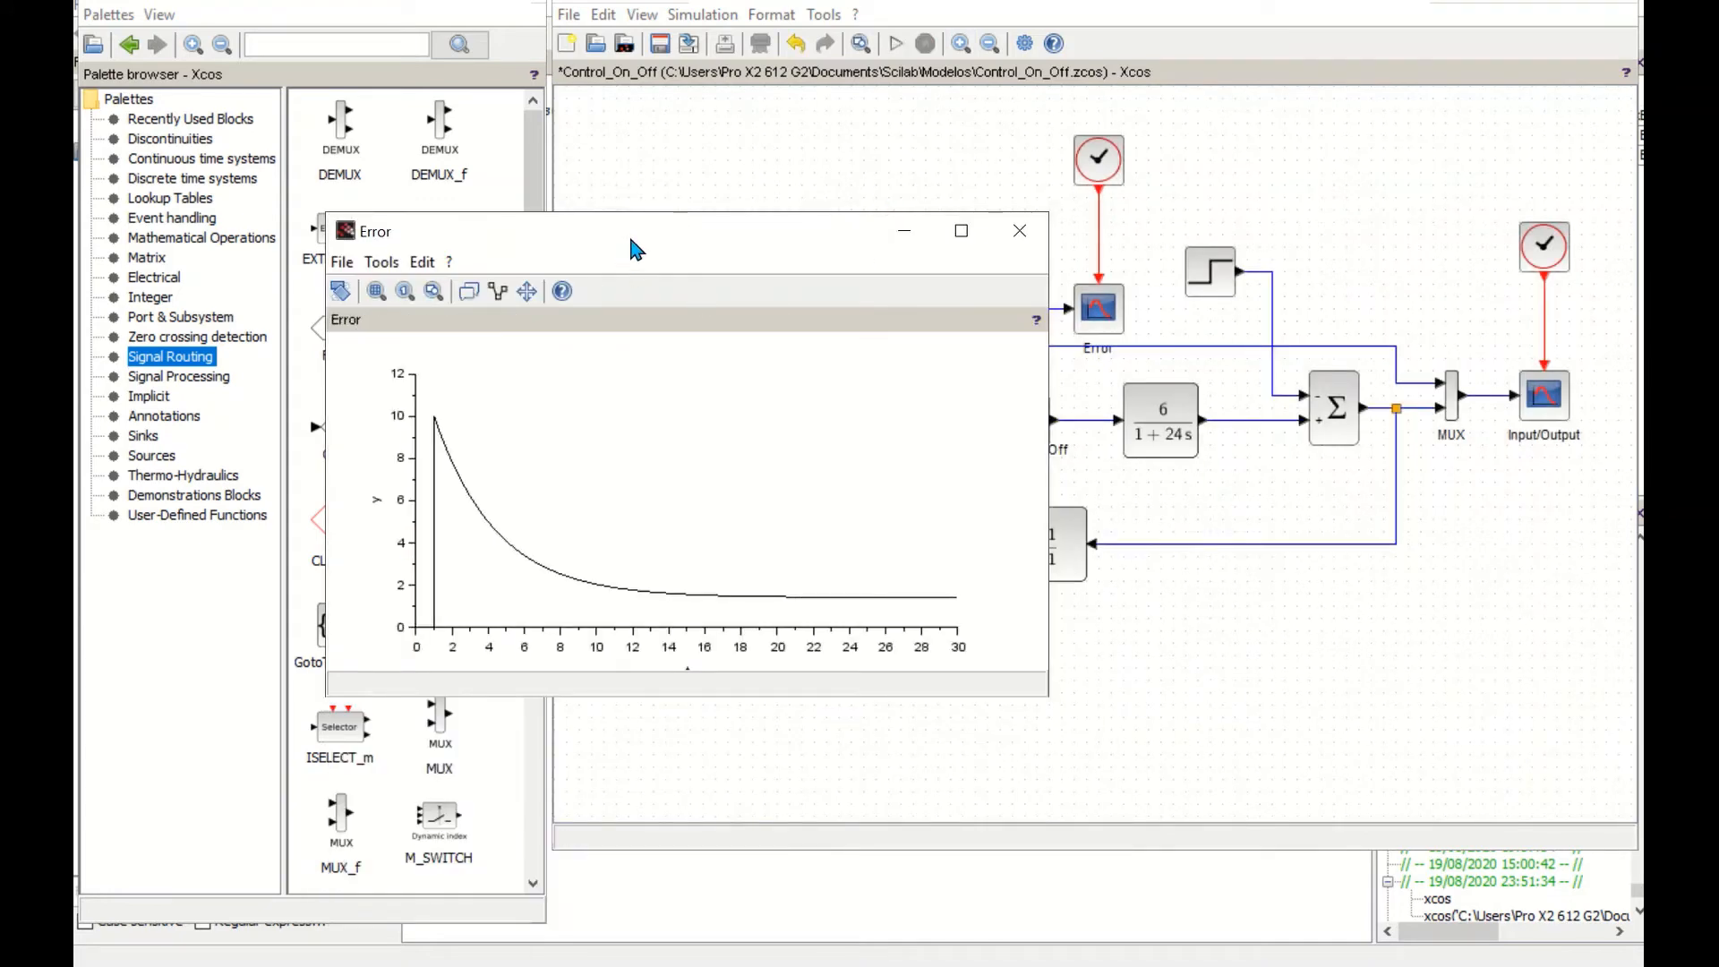
left_click(960, 232)
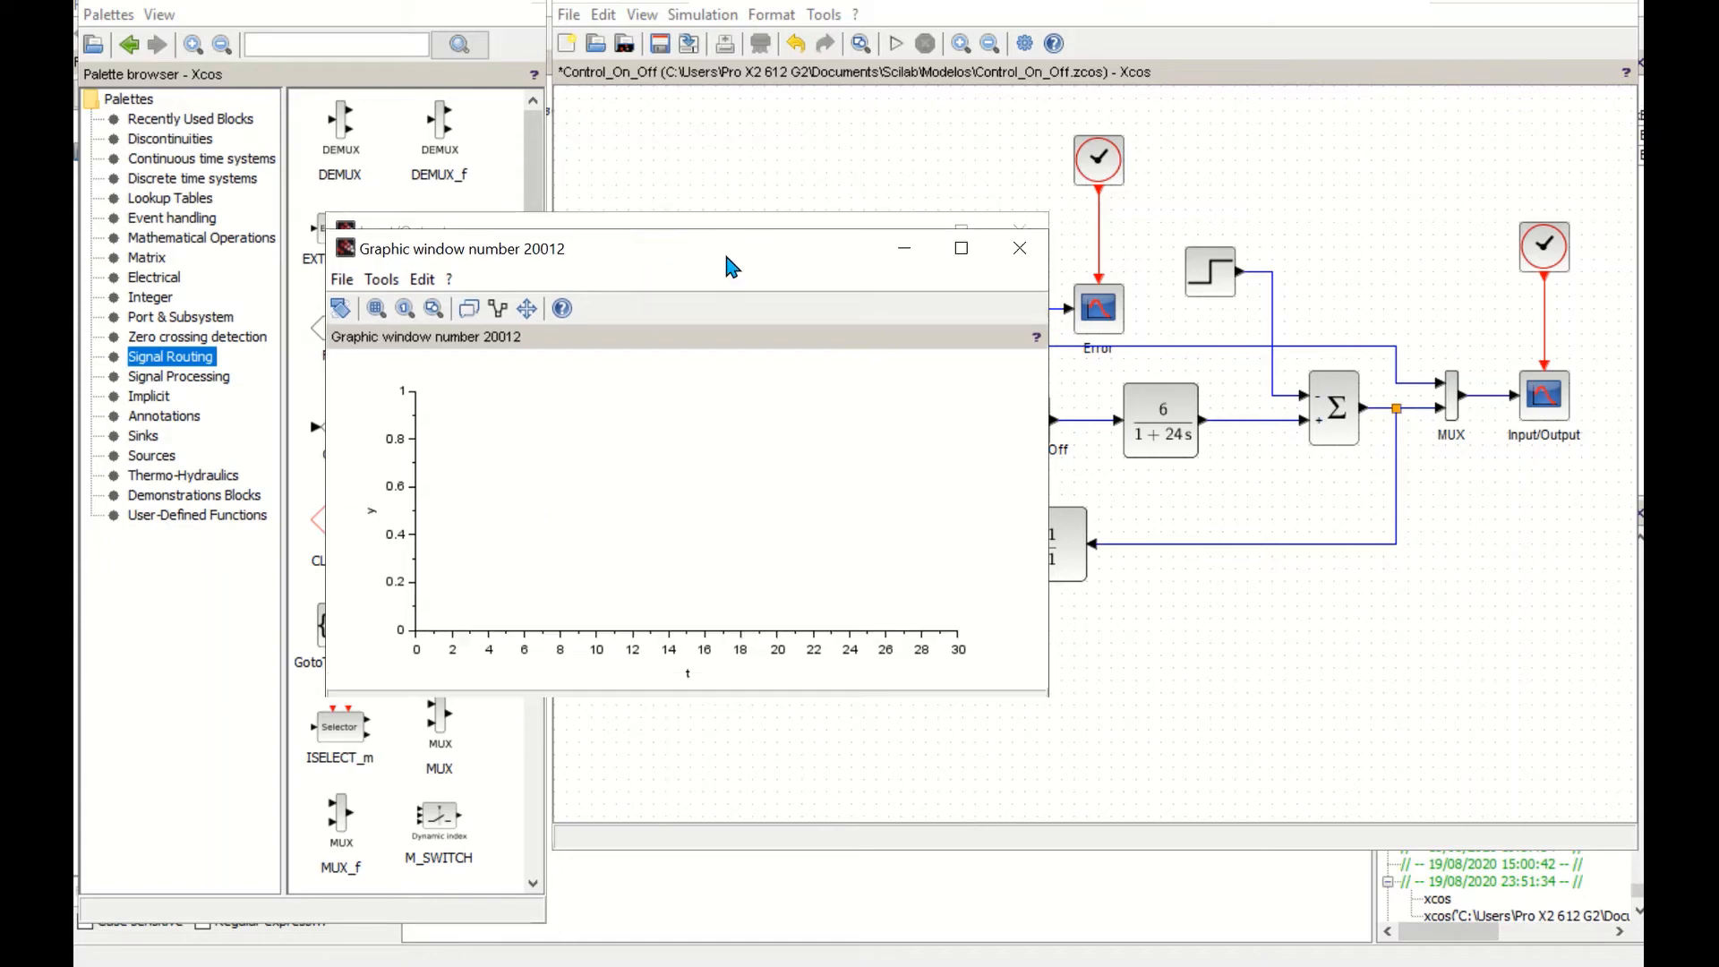
left_click_drag(743, 201, 985, 194)
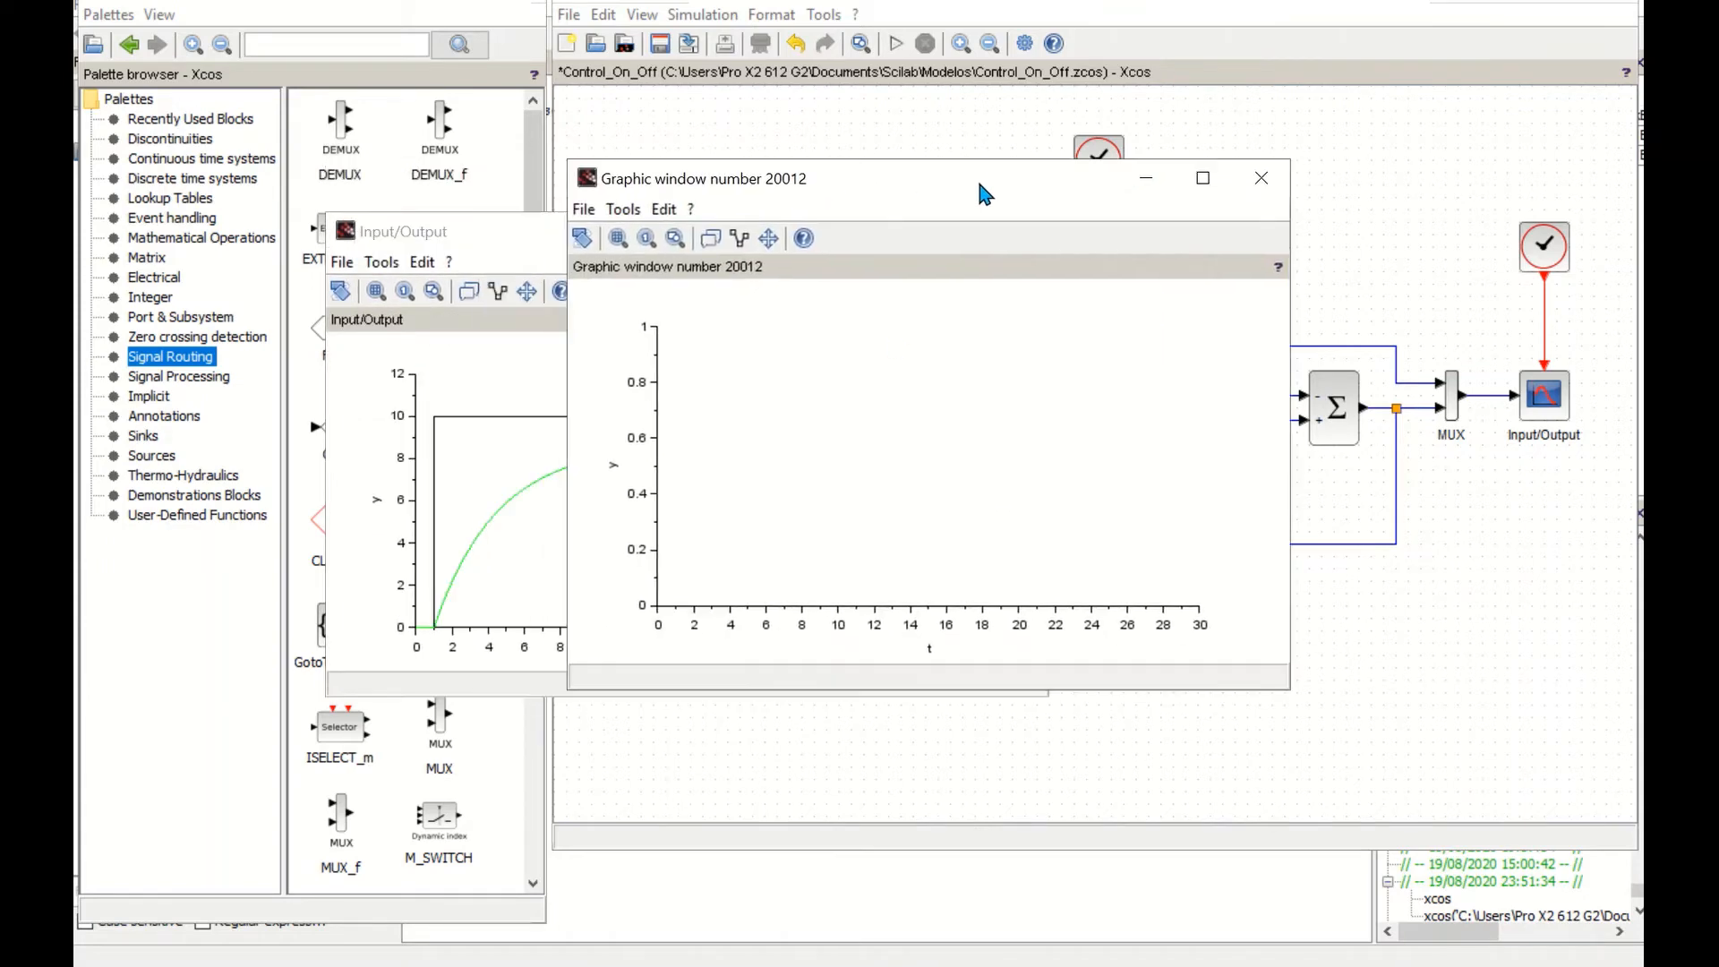
left_click(1261, 178)
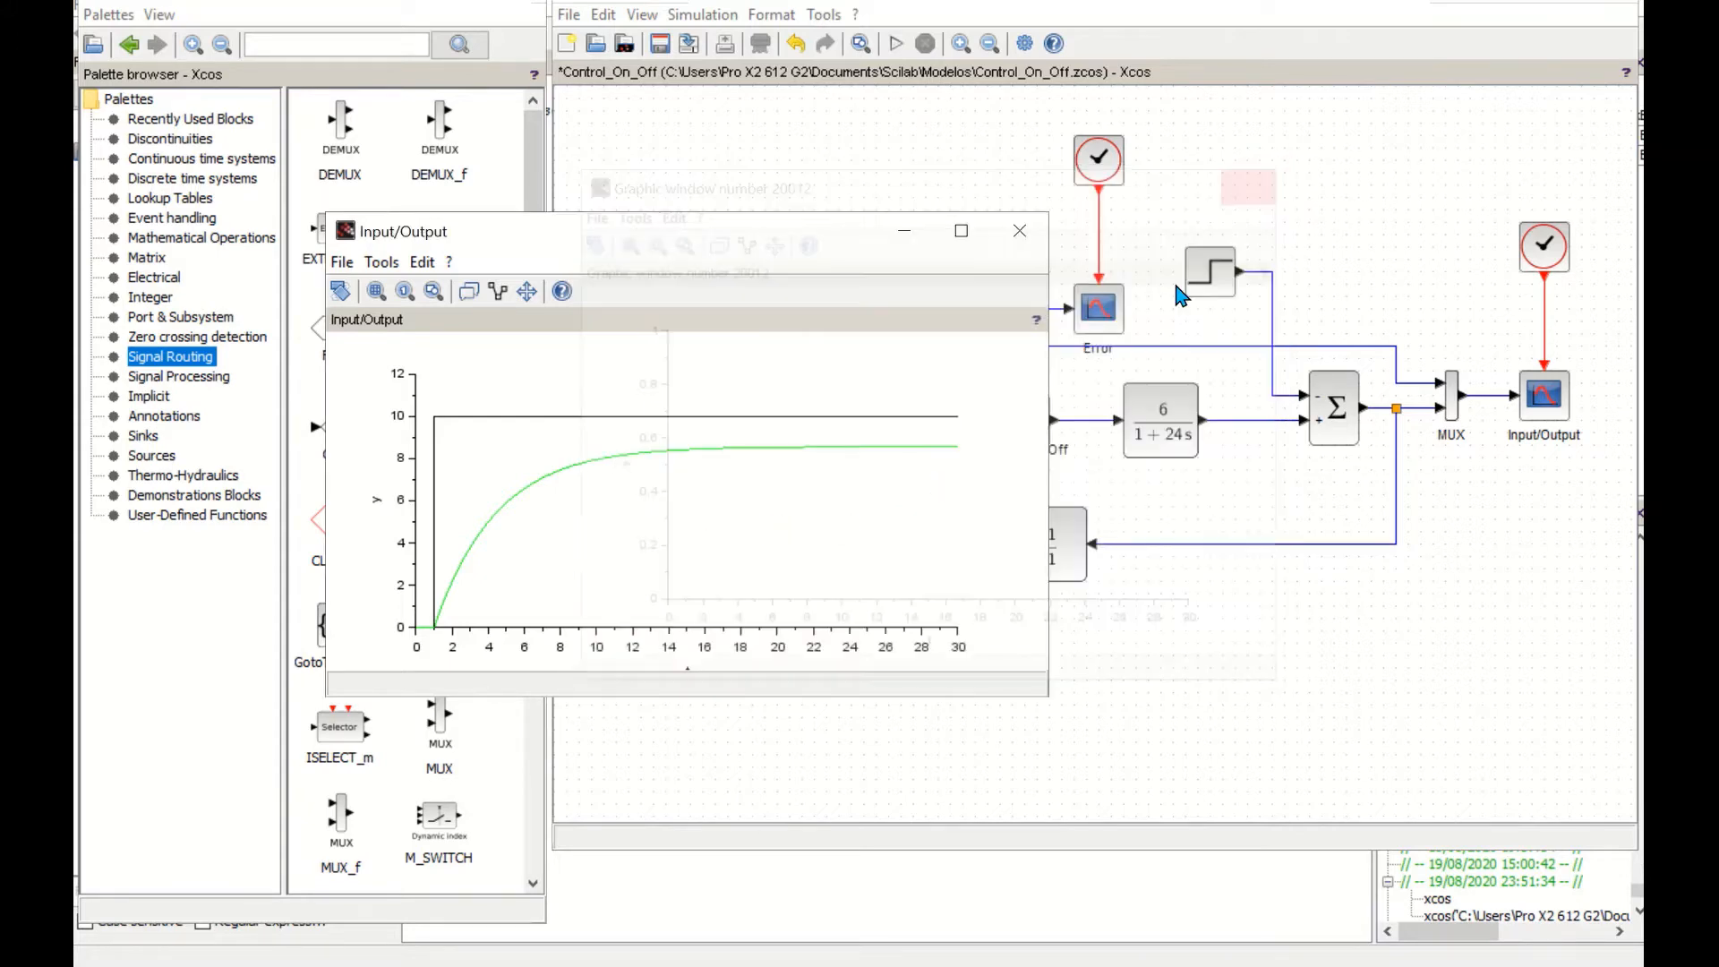
left_click(968, 238)
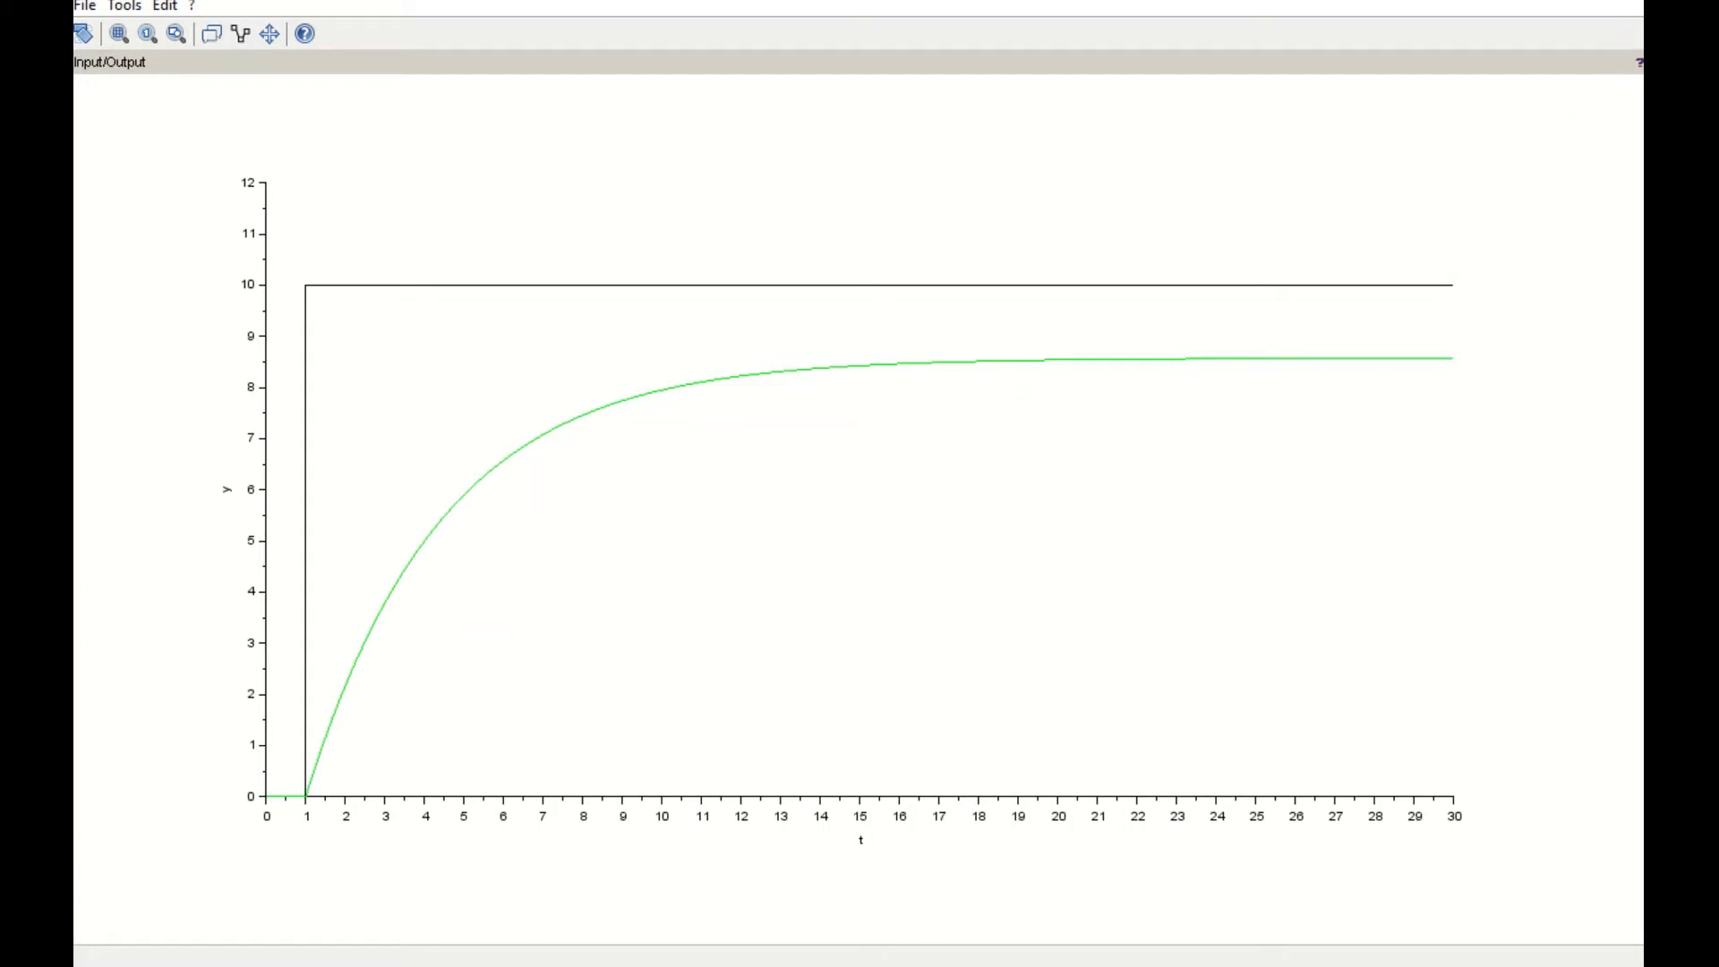
key("alt+F4")
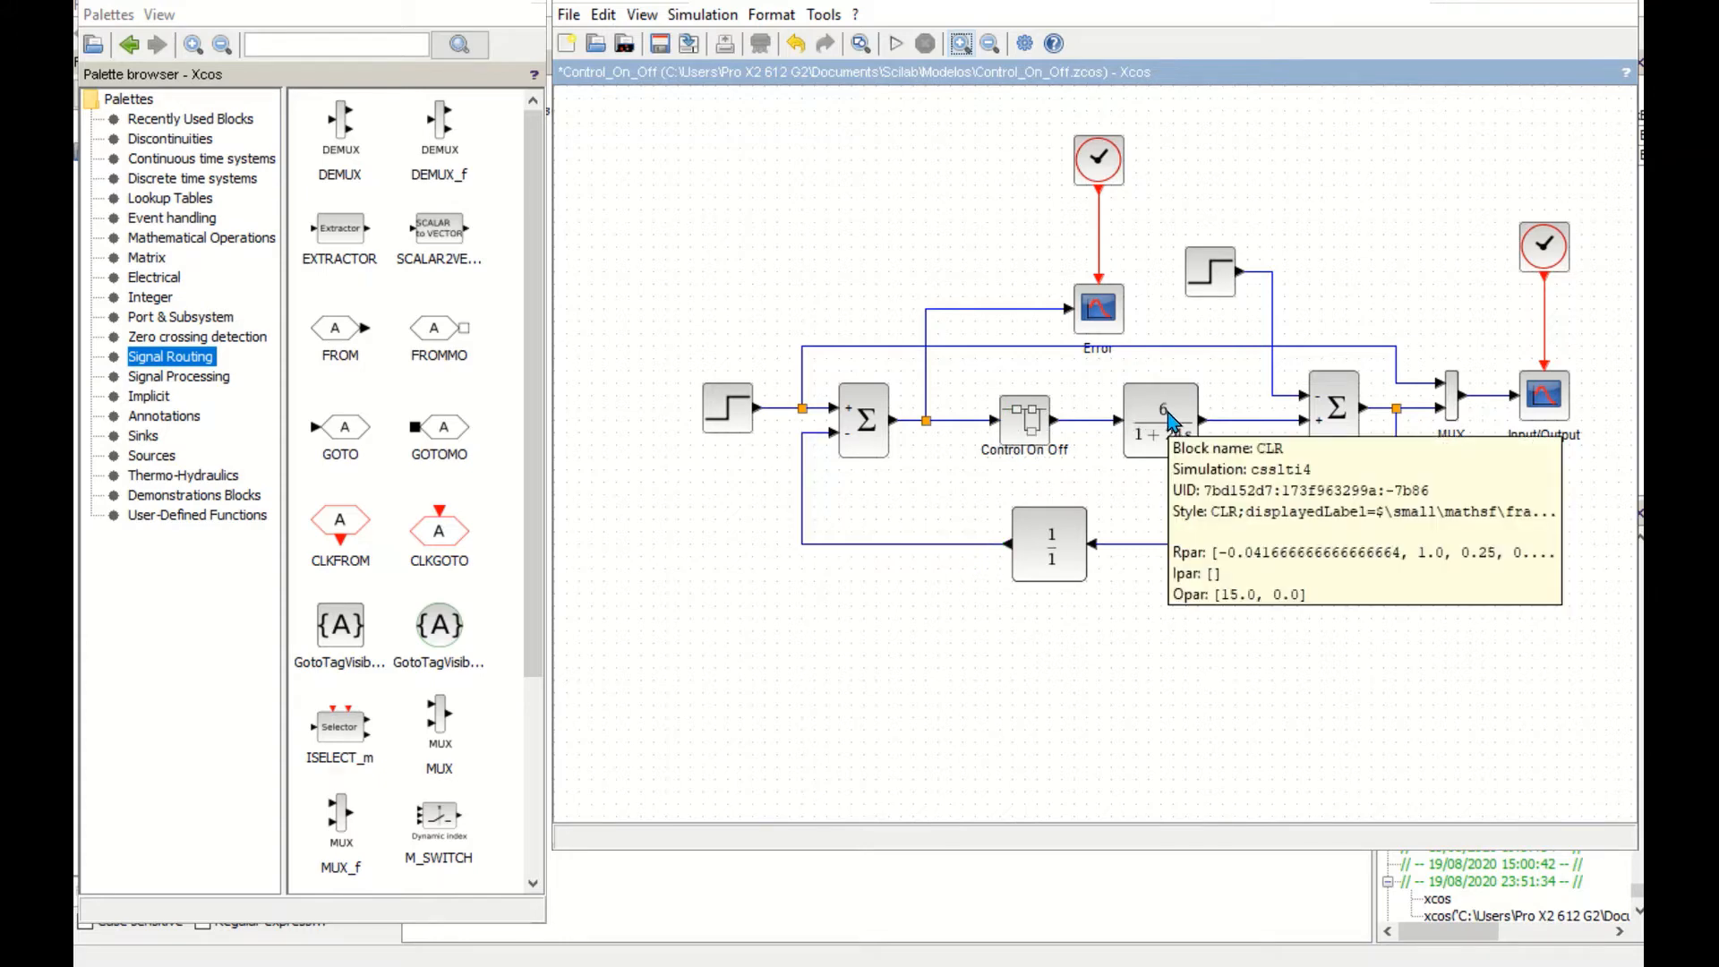
- Open the Control On Off subsystem and enlarge and reposition its window so the whole inner diagram shows
double_click(1012, 421)
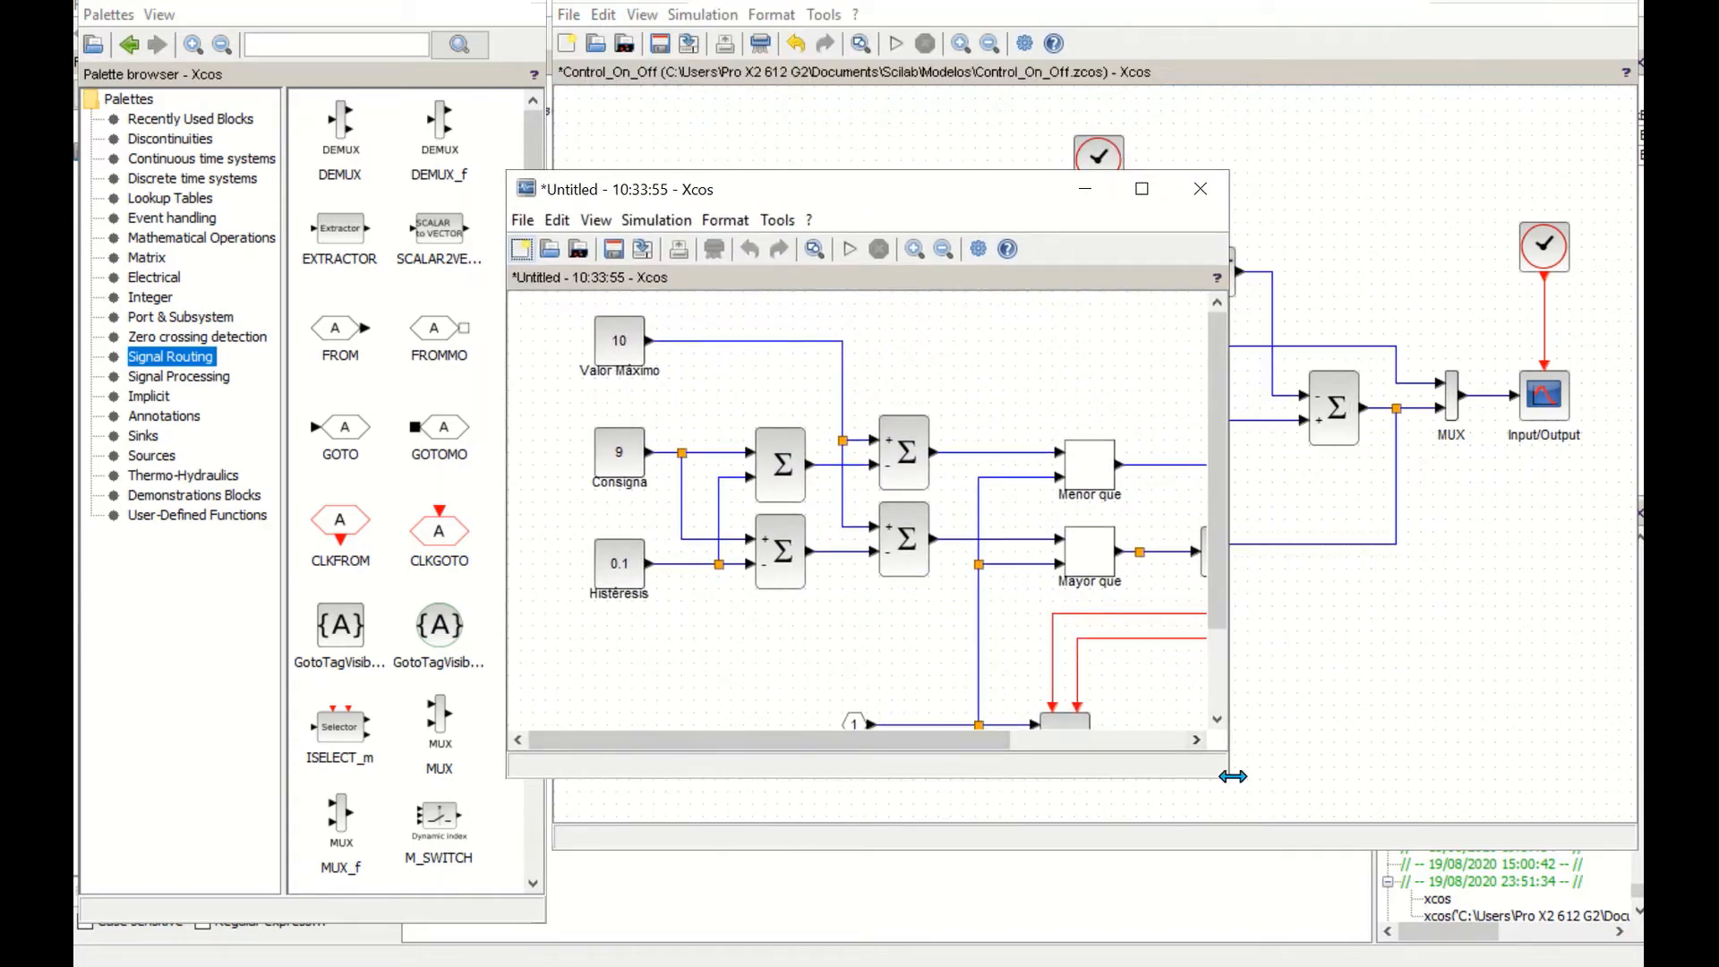
left_click_drag(1230, 775, 1492, 777)
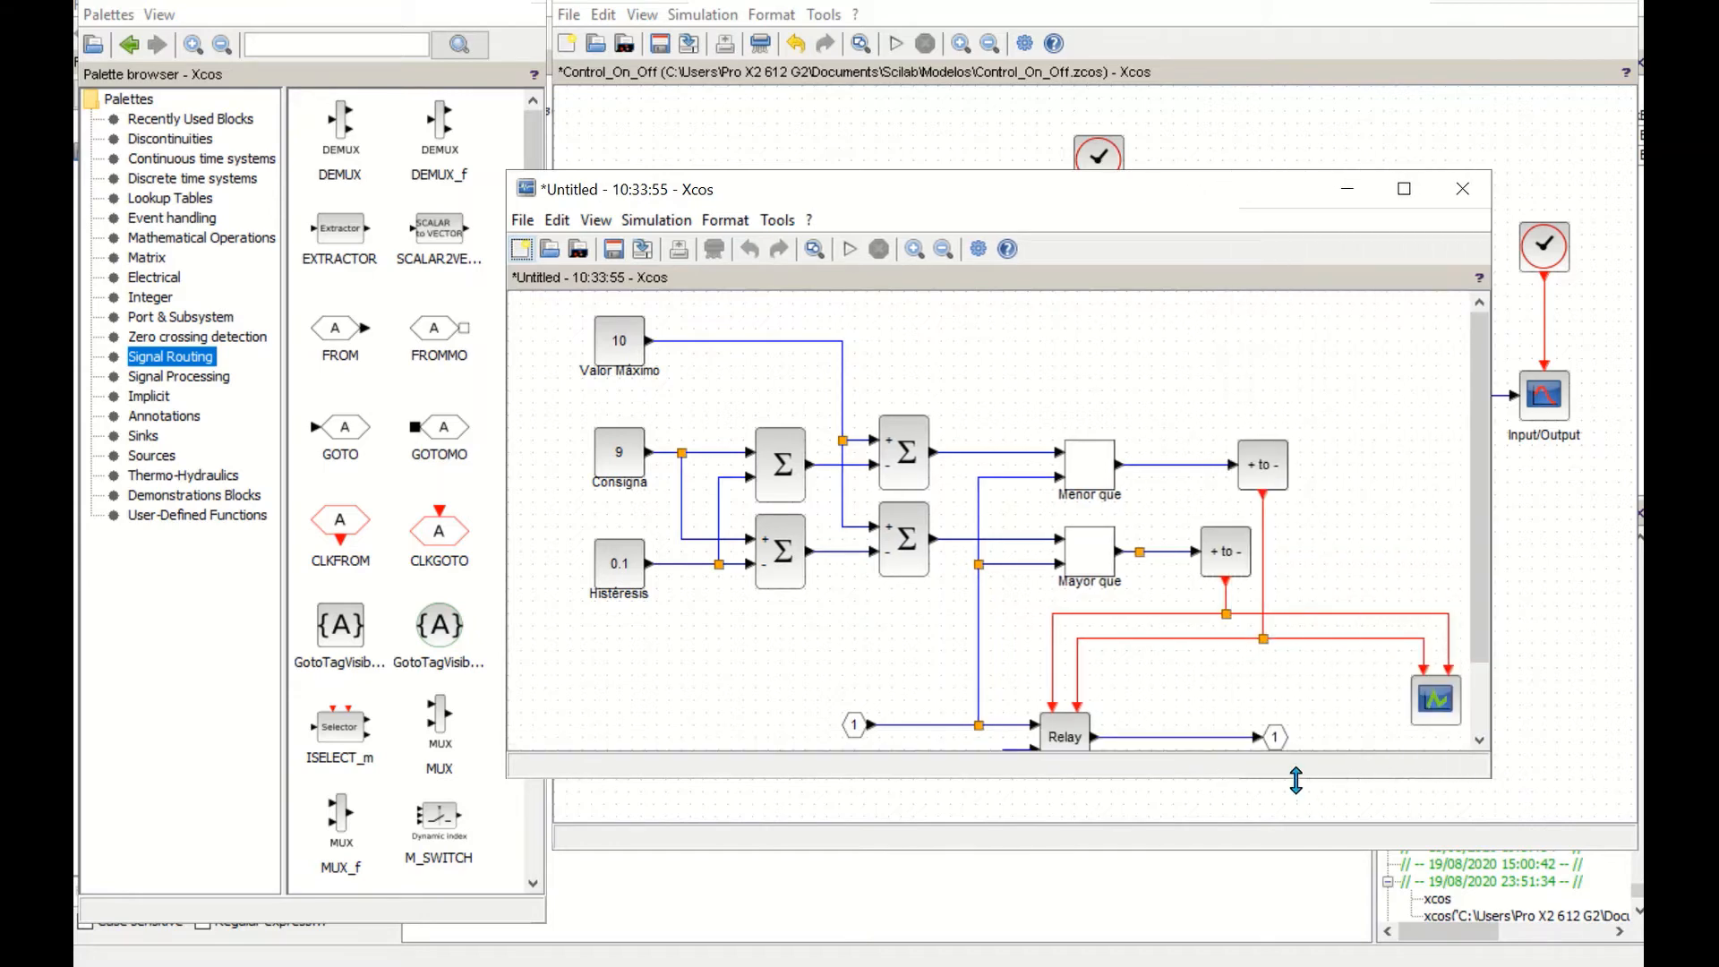
left_click_drag(1307, 779, 1278, 910)
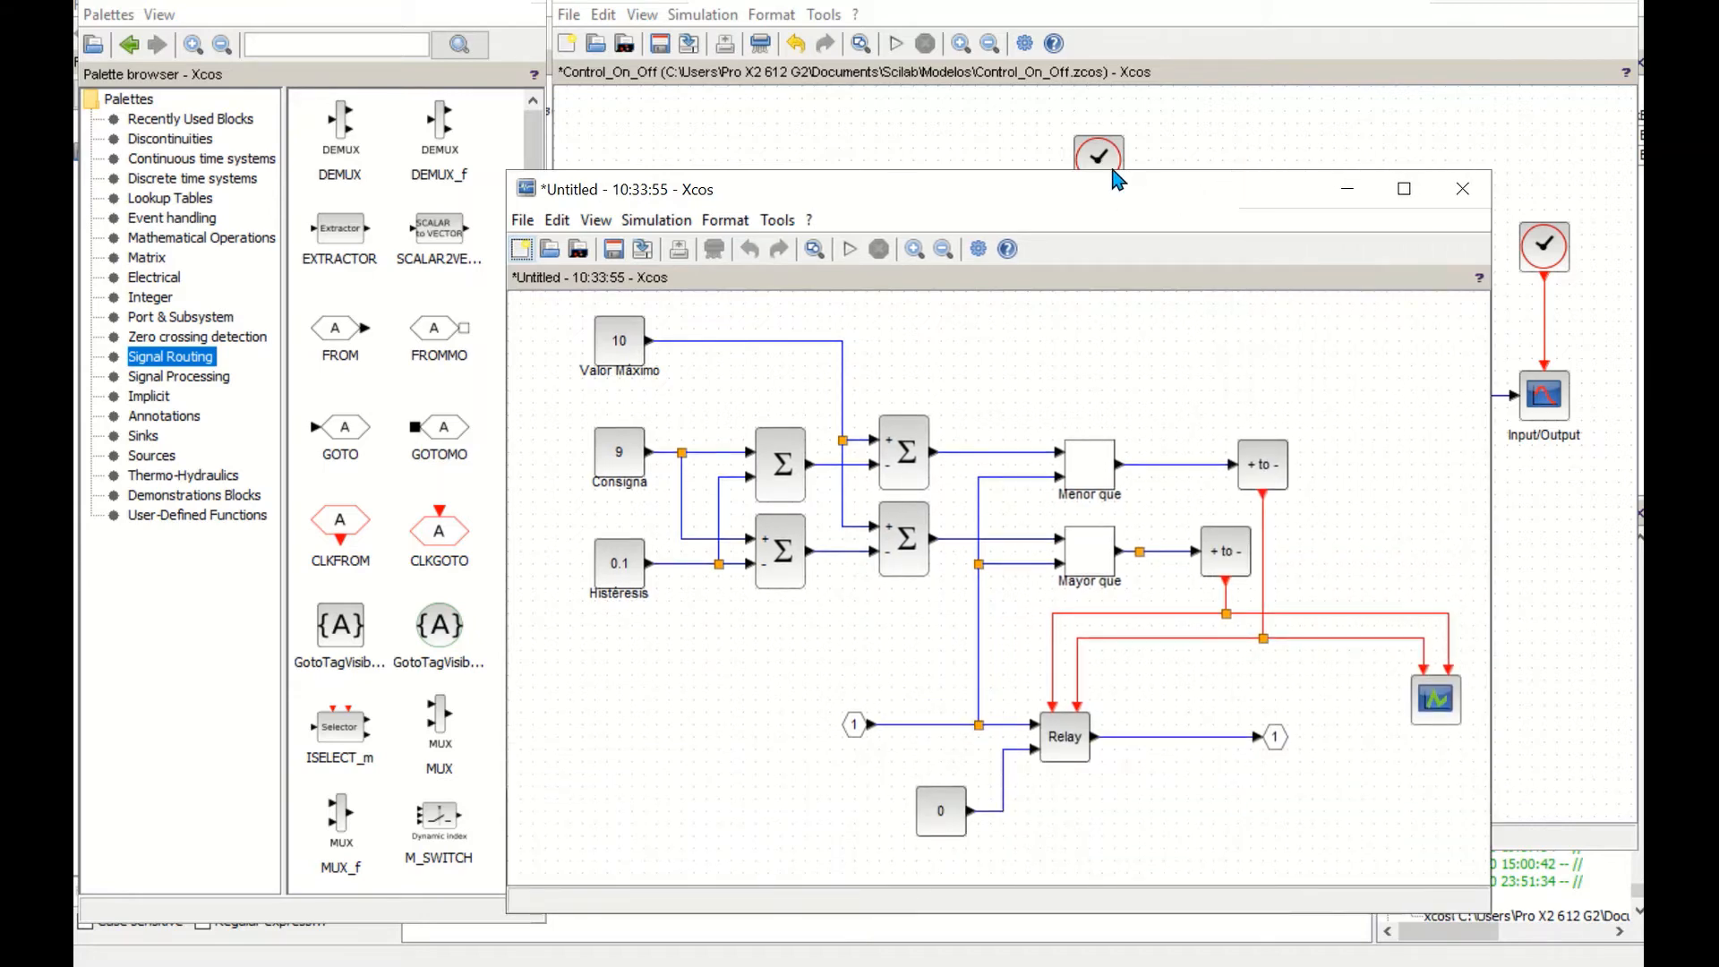
left_click_drag(1120, 190, 1107, 88)
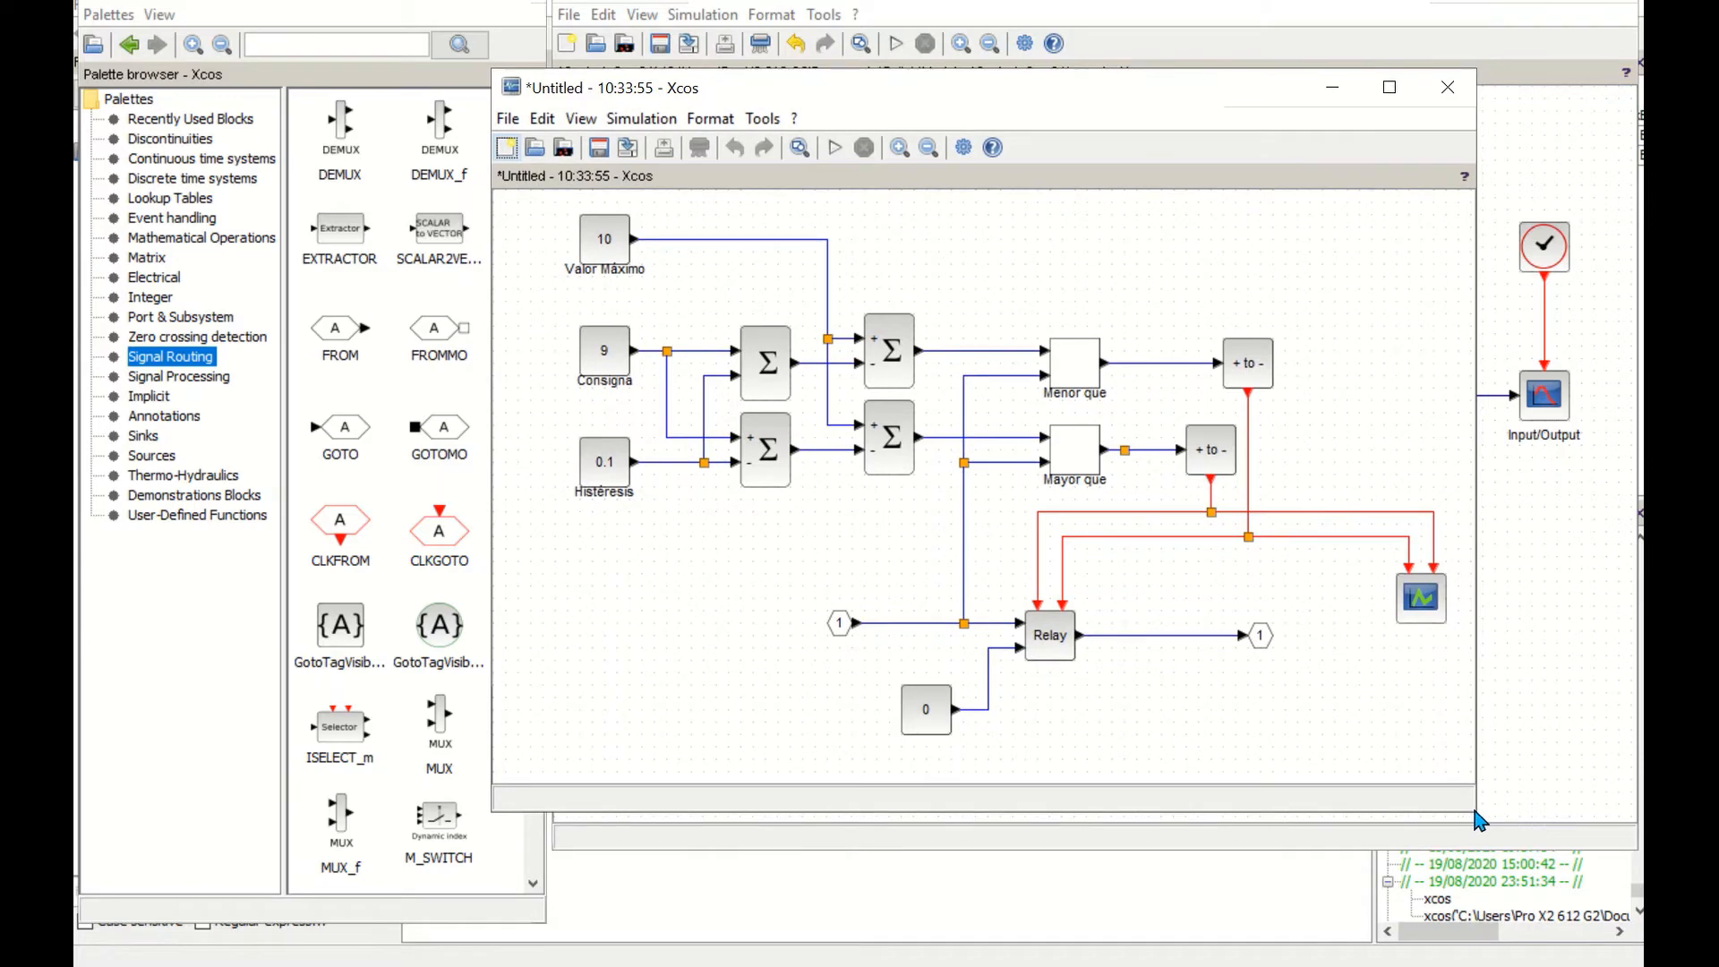
left_click_drag(1465, 821, 1555, 851)
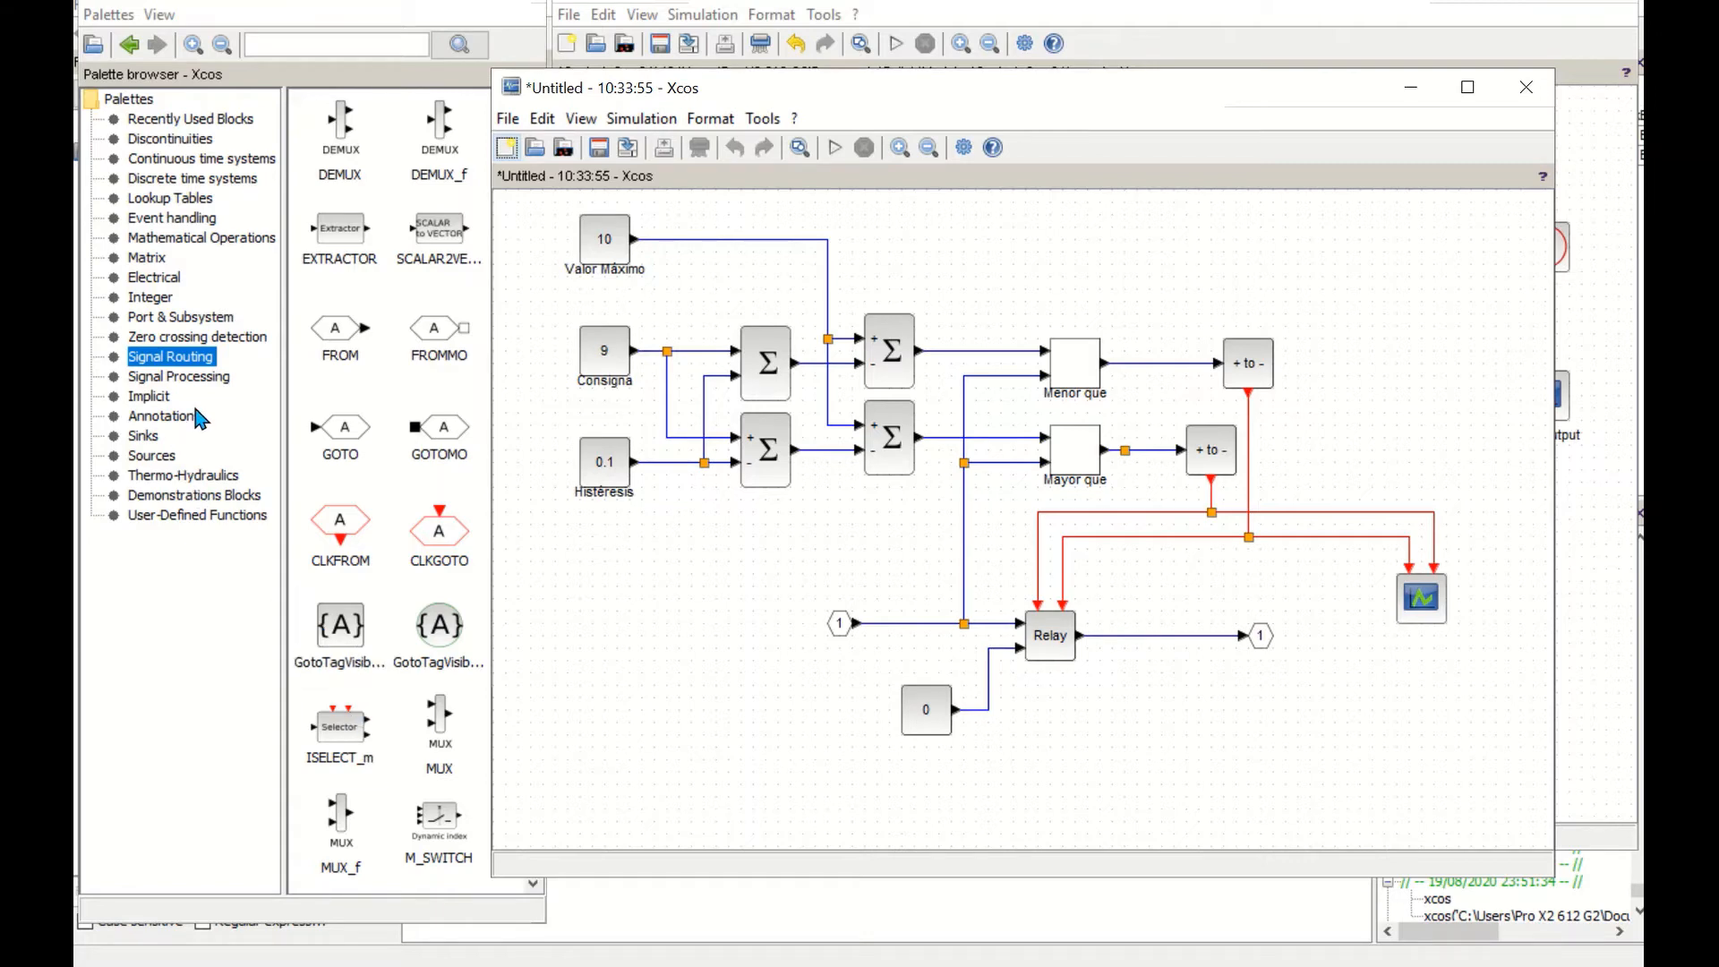
- Locate the RELAY_f block used in the subsystem among the Signal Routing blocks
left_click(192, 321)
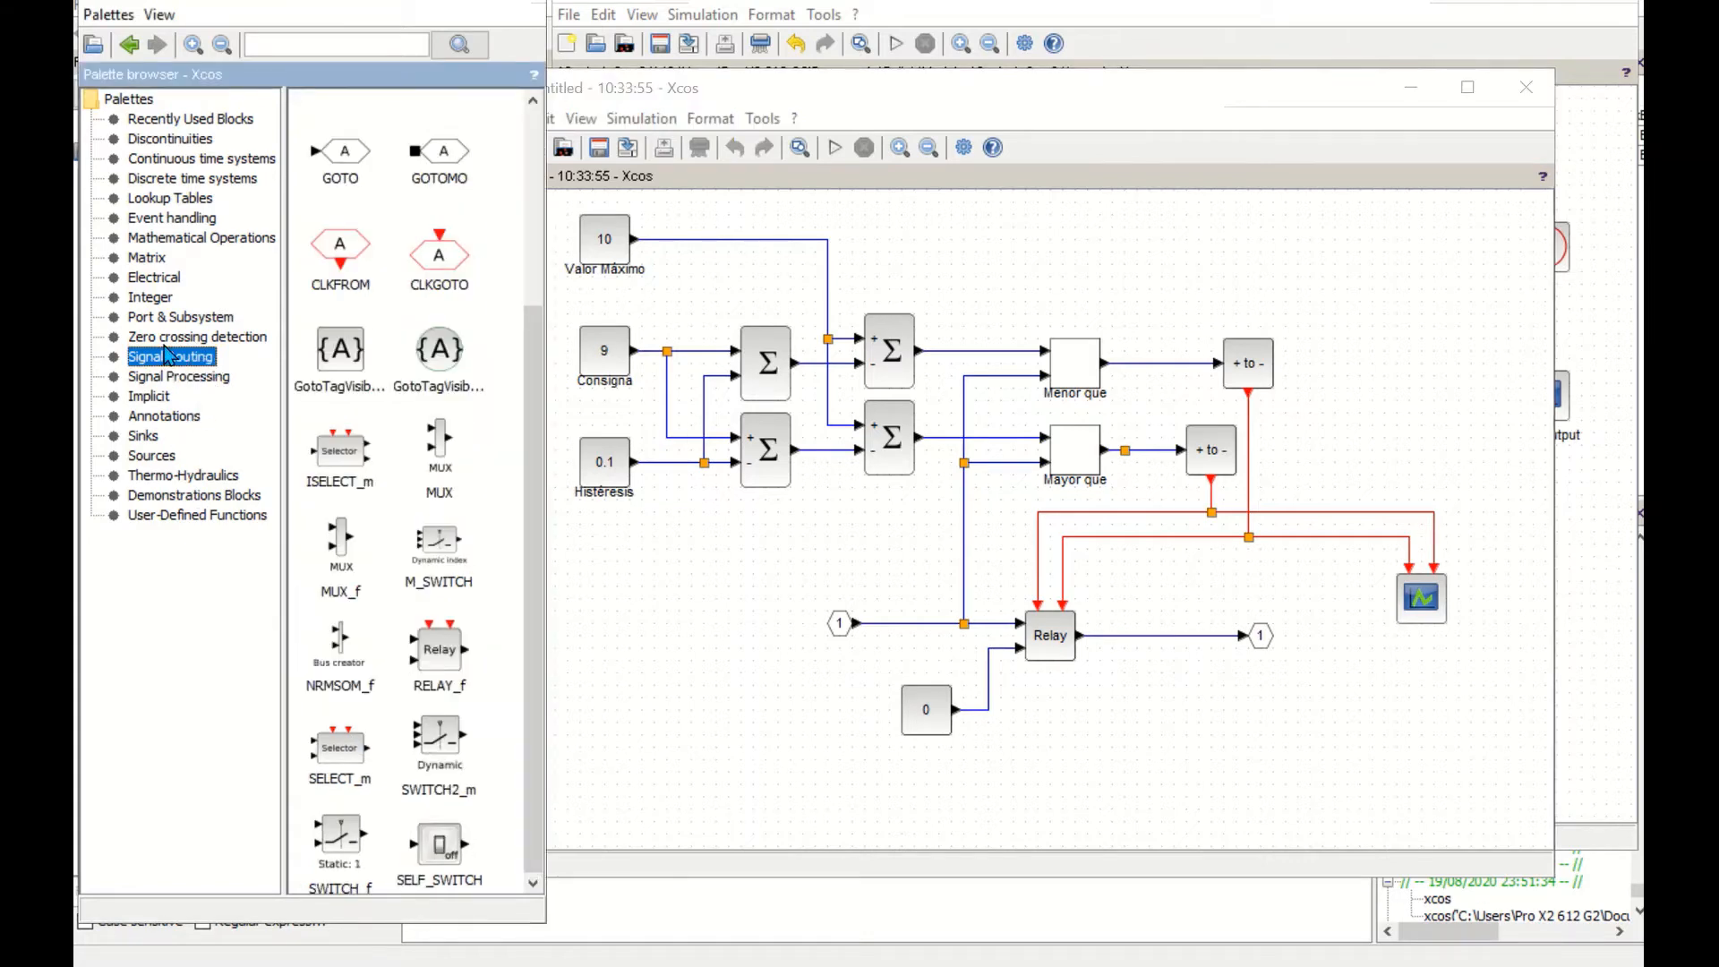
key("Up")
left_click(173, 360)
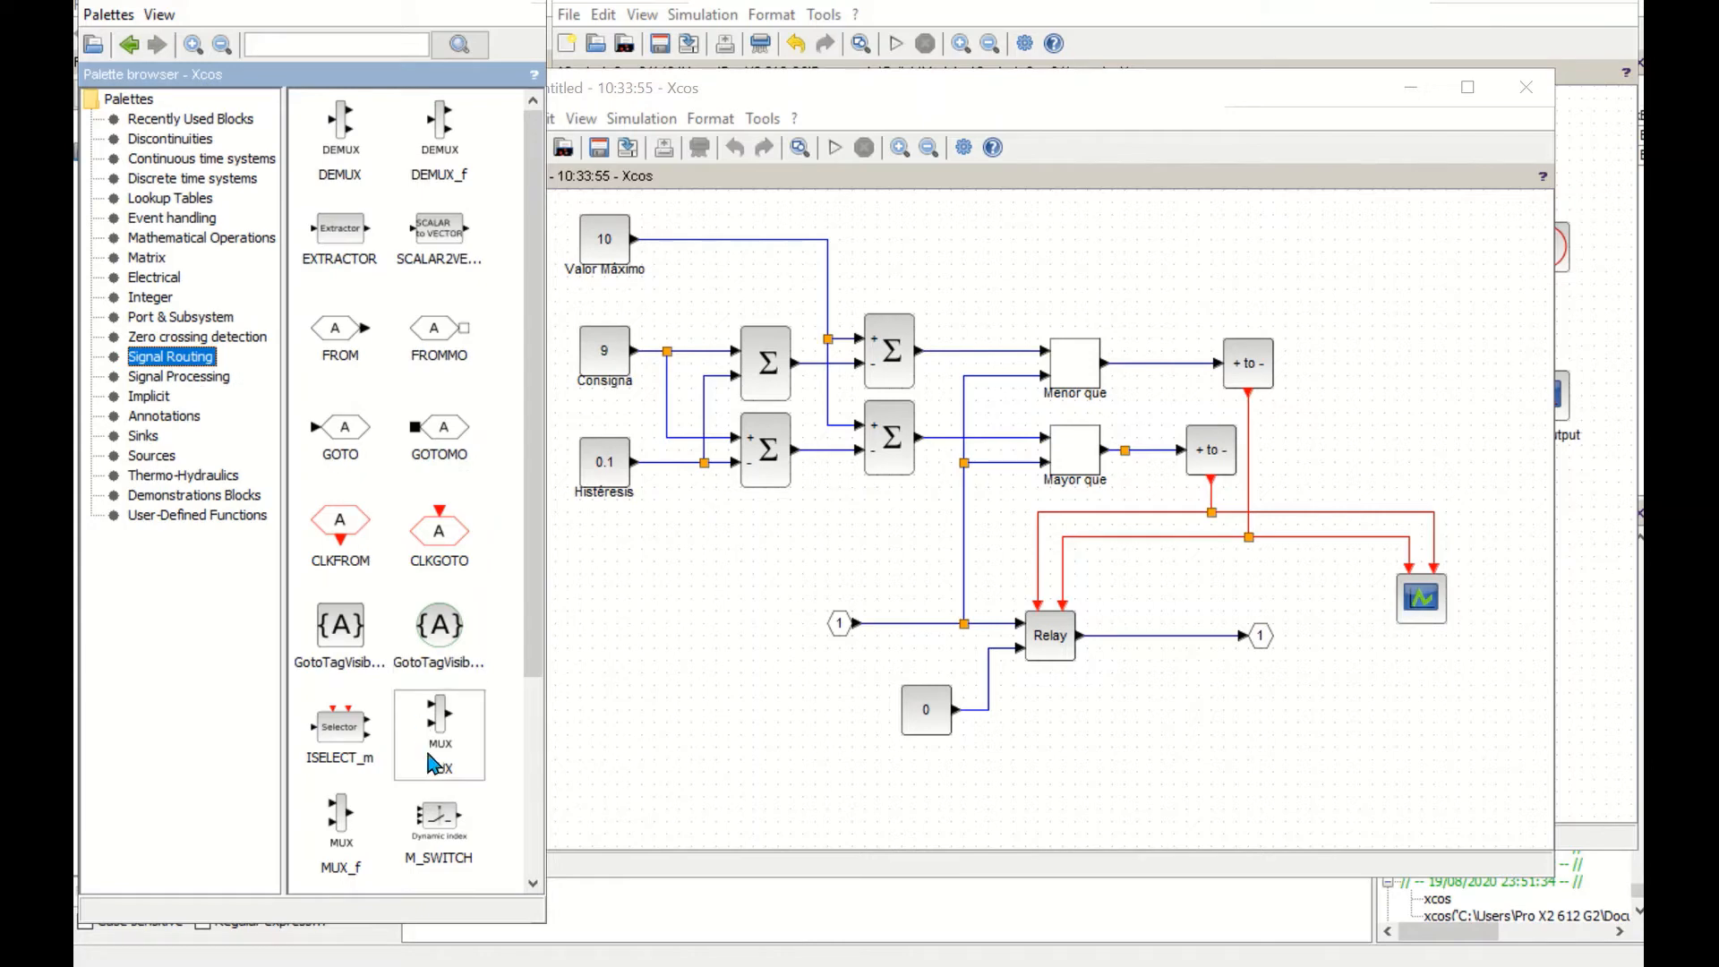
scroll(438, 769, "down", 3)
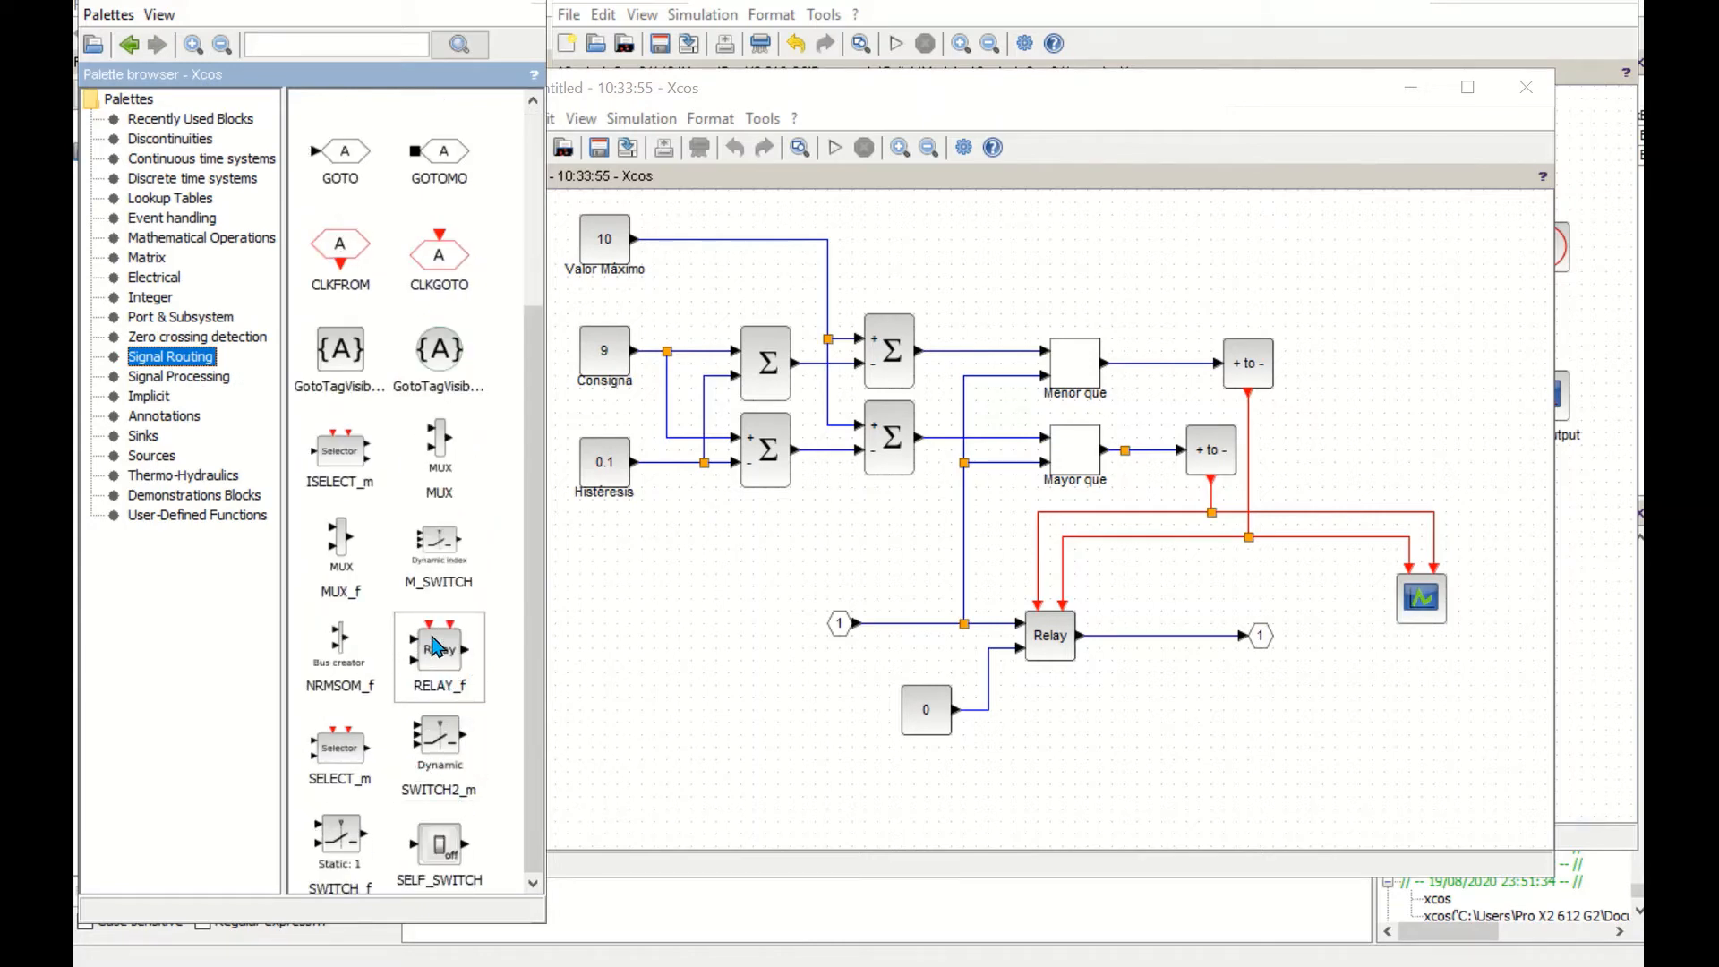
left_click(759, 716)
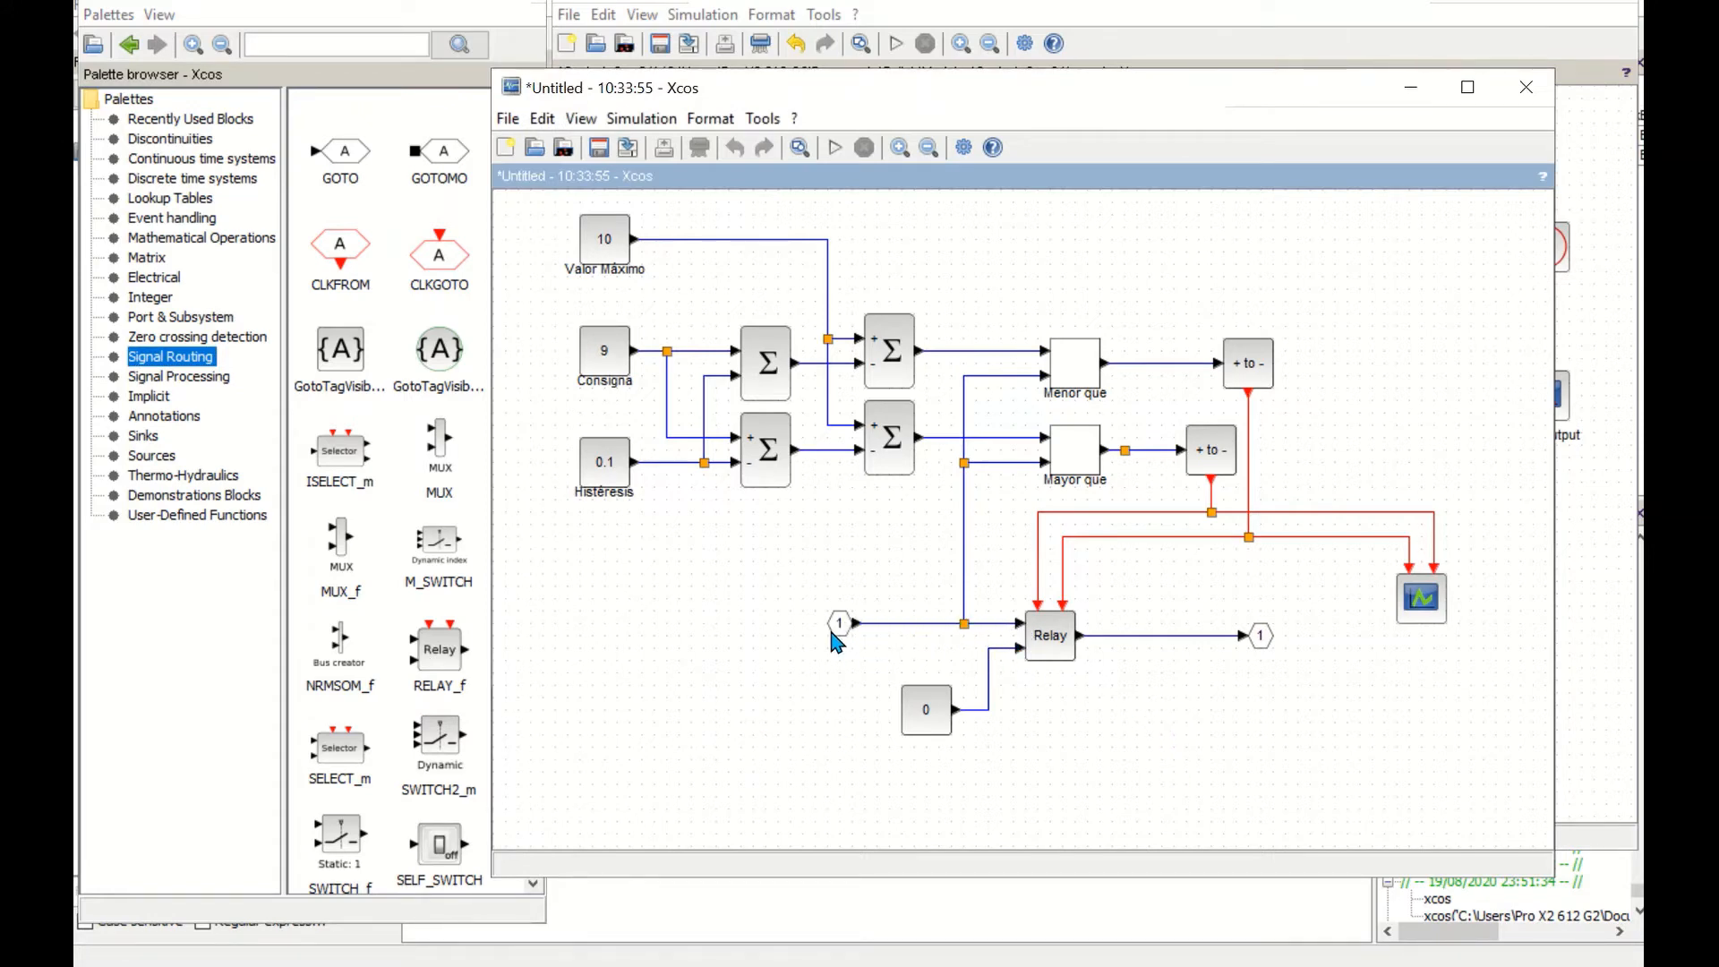
- Inspect the Relay block's parameters without changing them and return to the main Control_On_Off diagram
double_click(1054, 652)
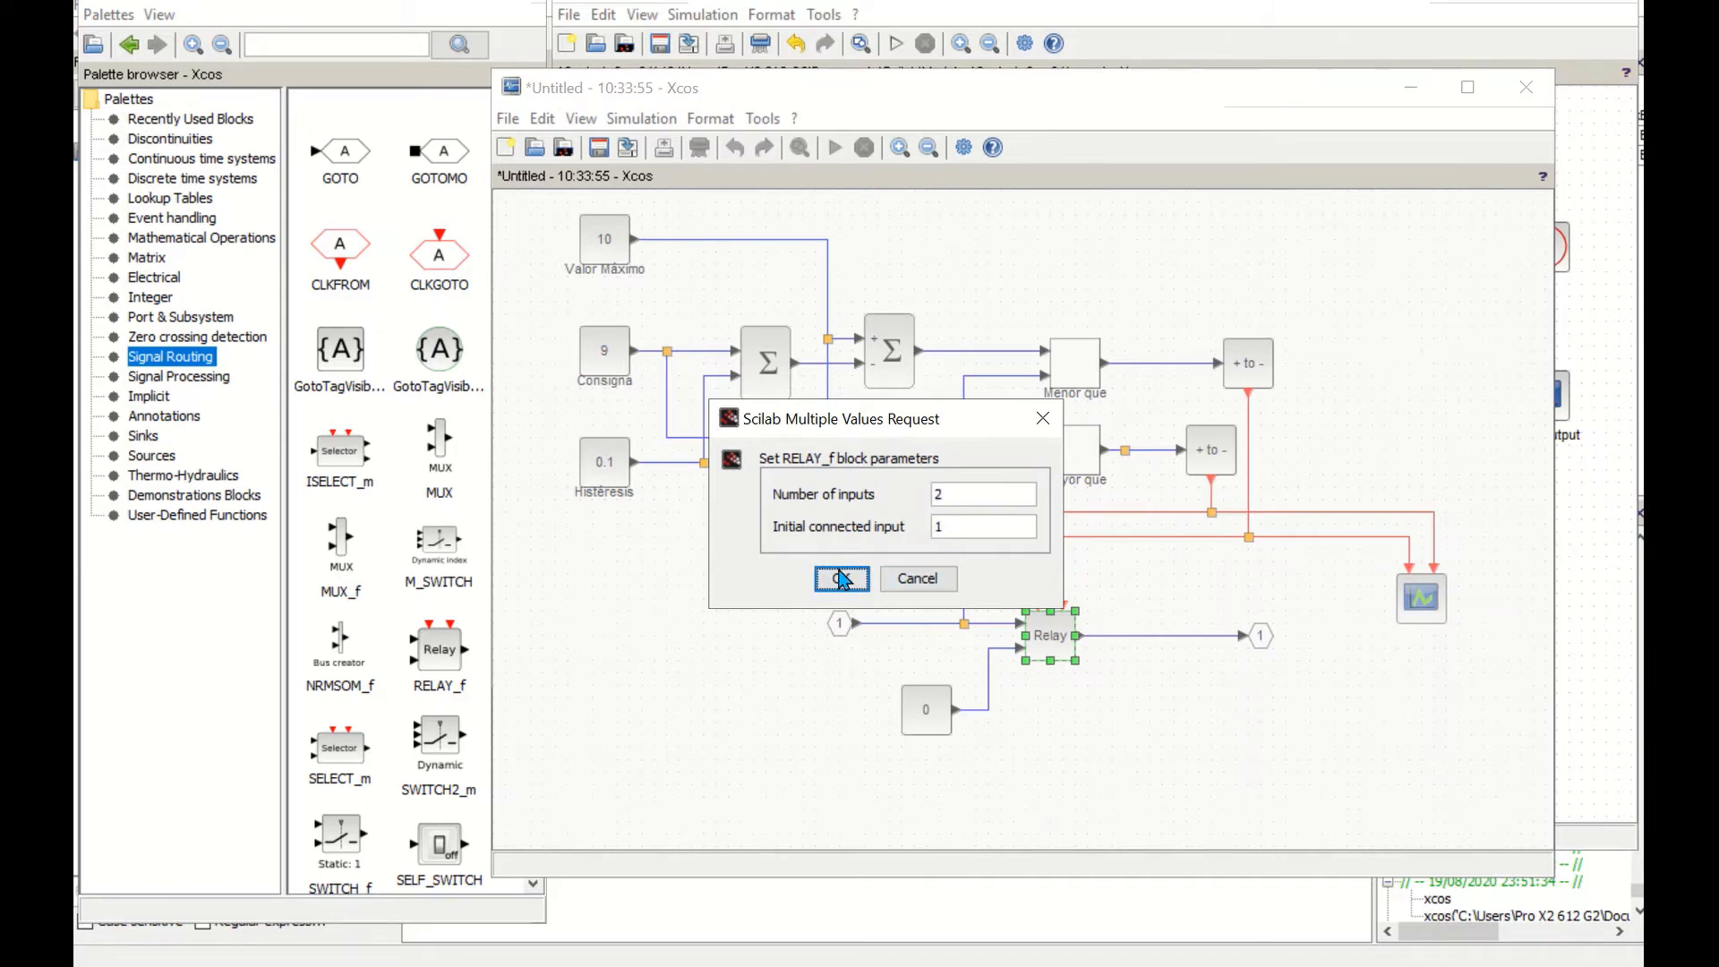
left_click(915, 584)
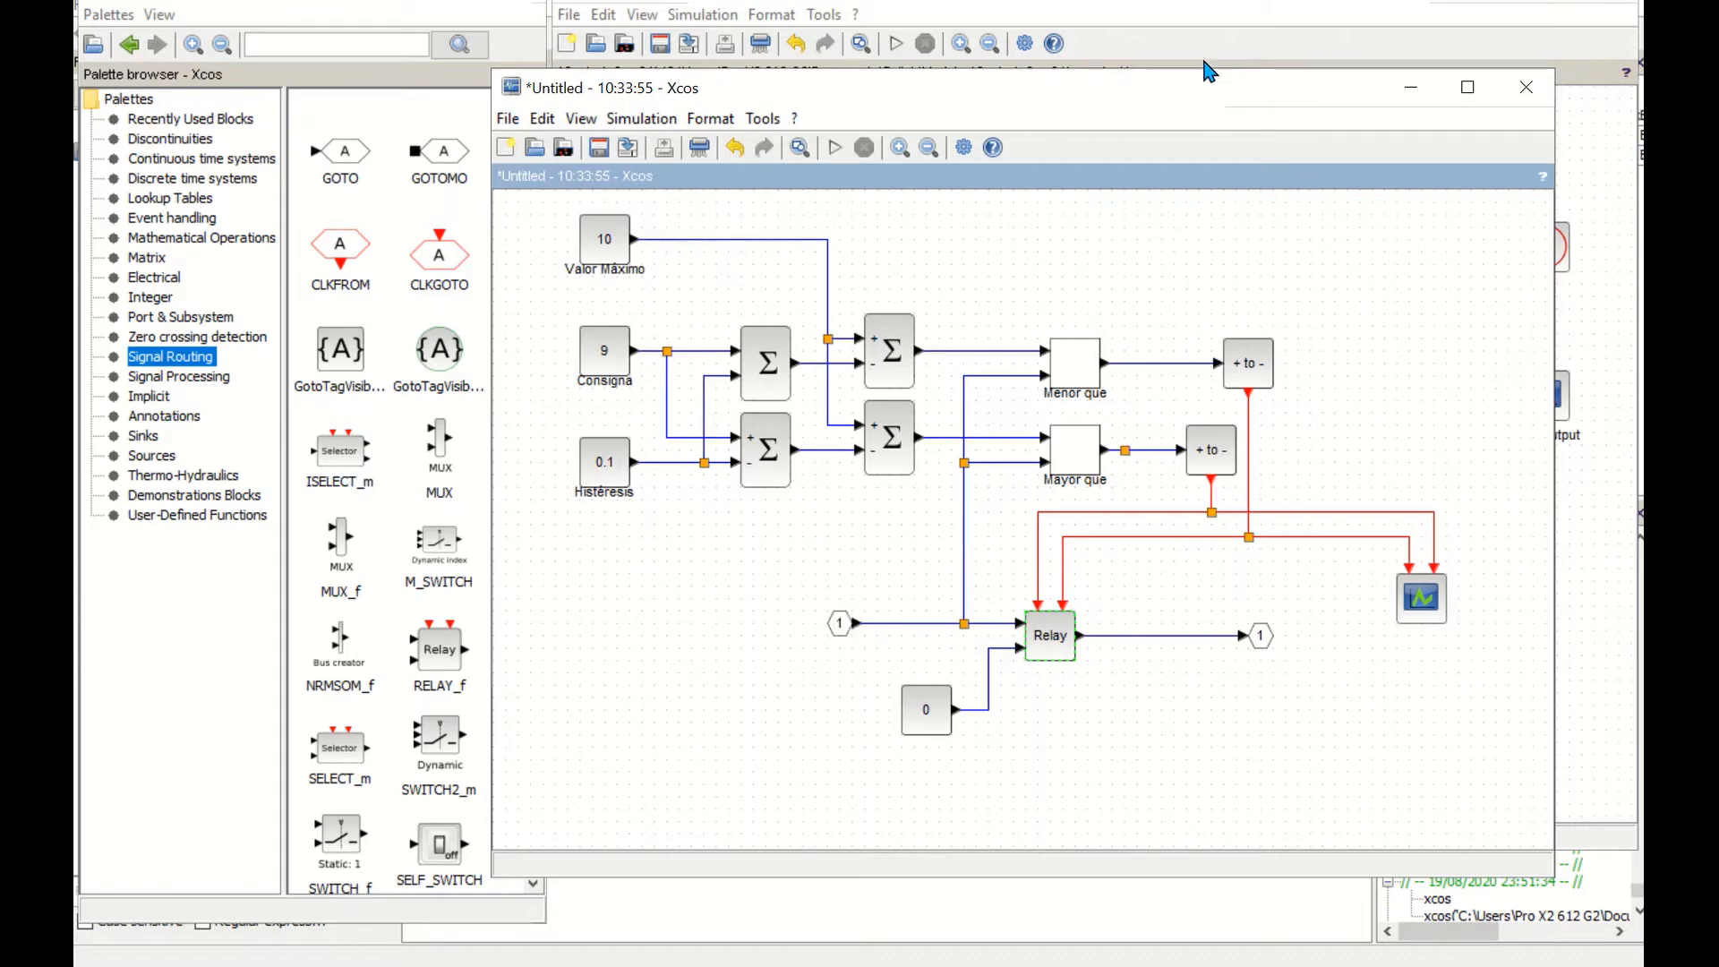
left_click(1590, 329)
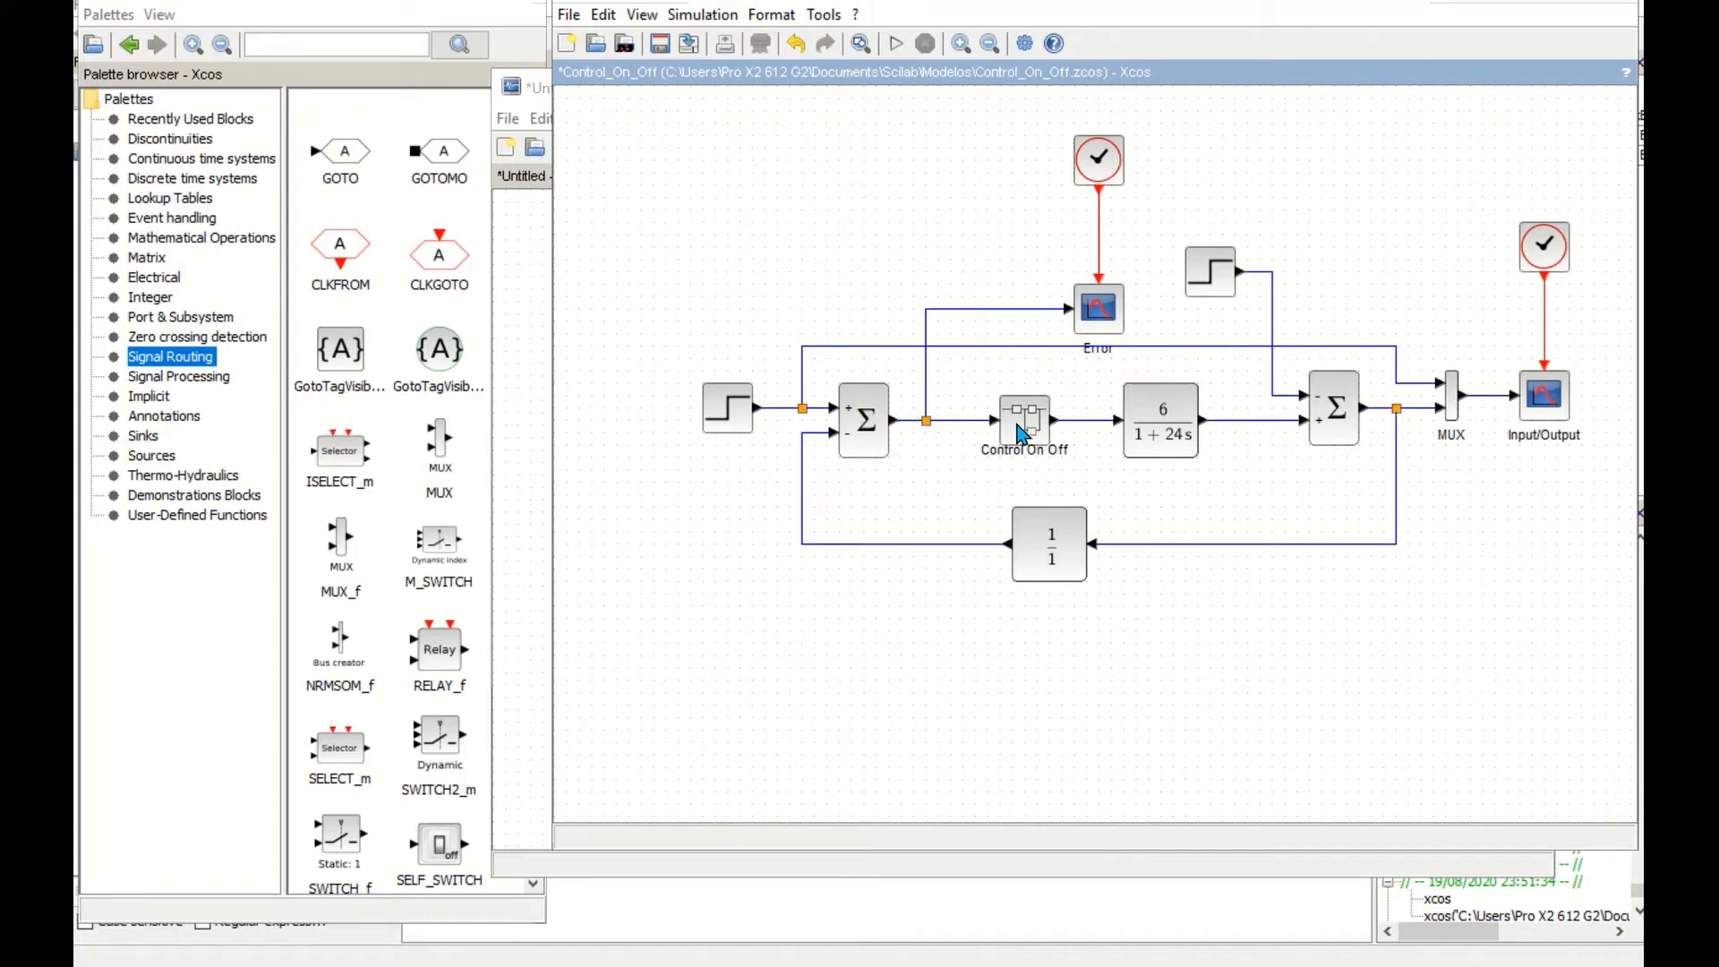
- Compare the Control On Off subsystem diagram with the main Control_On_Off diagram and return to the subsystem
left_click(526, 453)
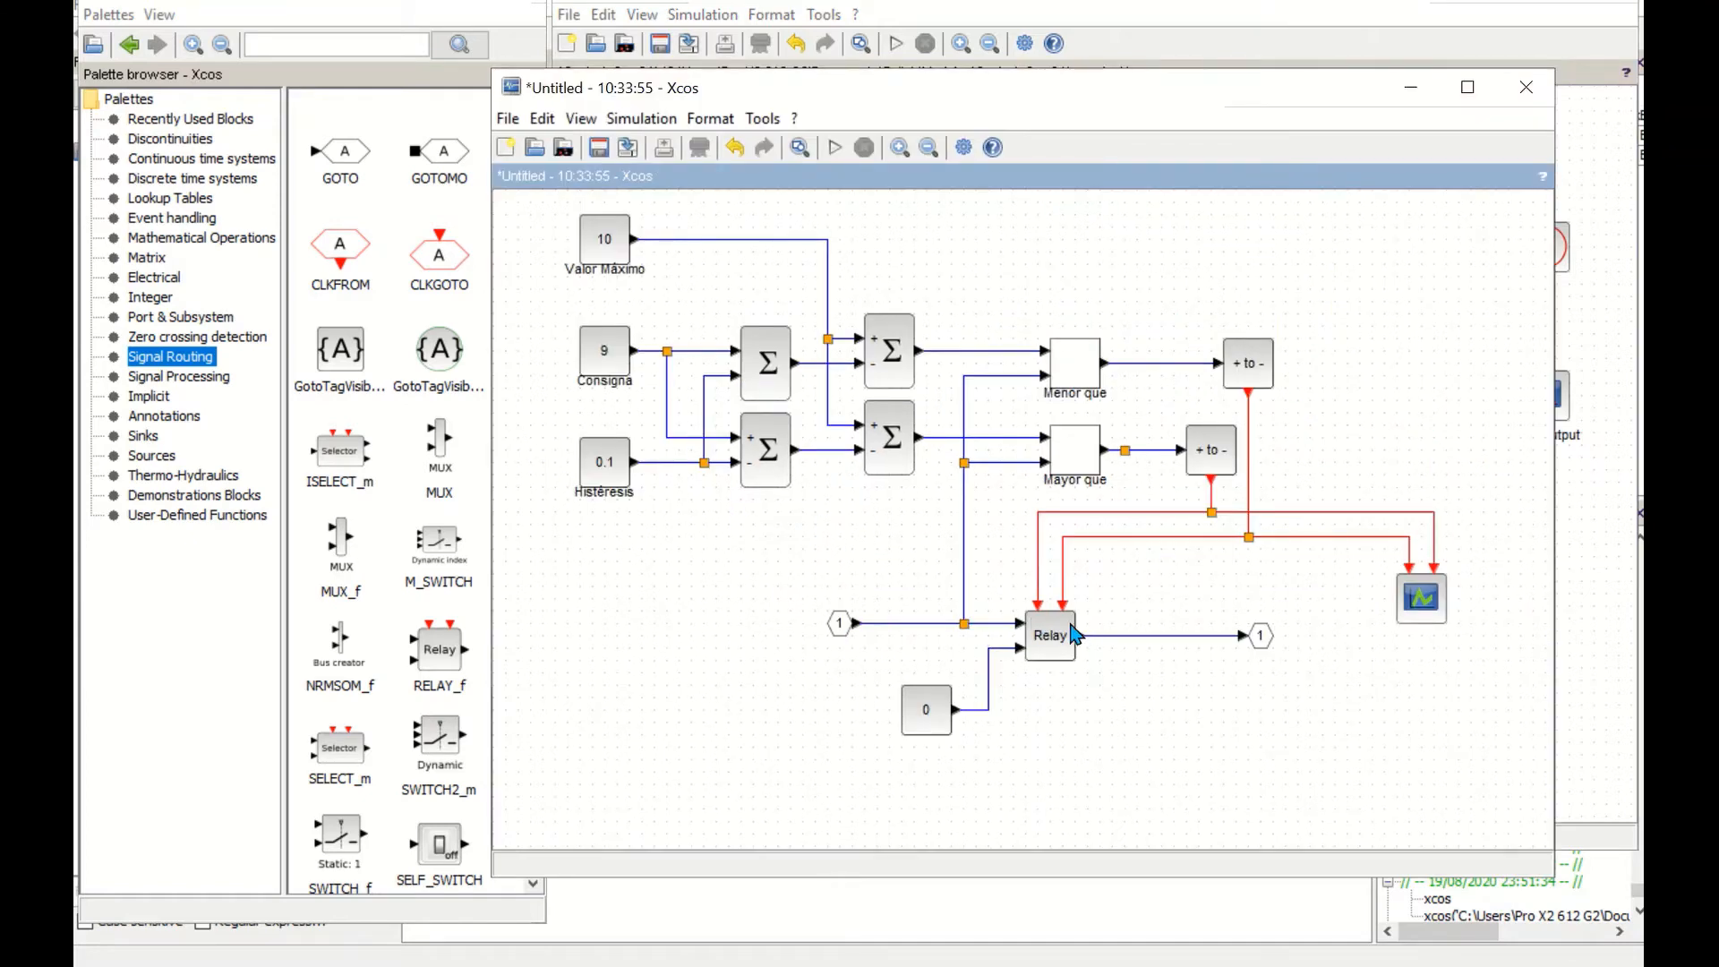
left_click(1578, 588)
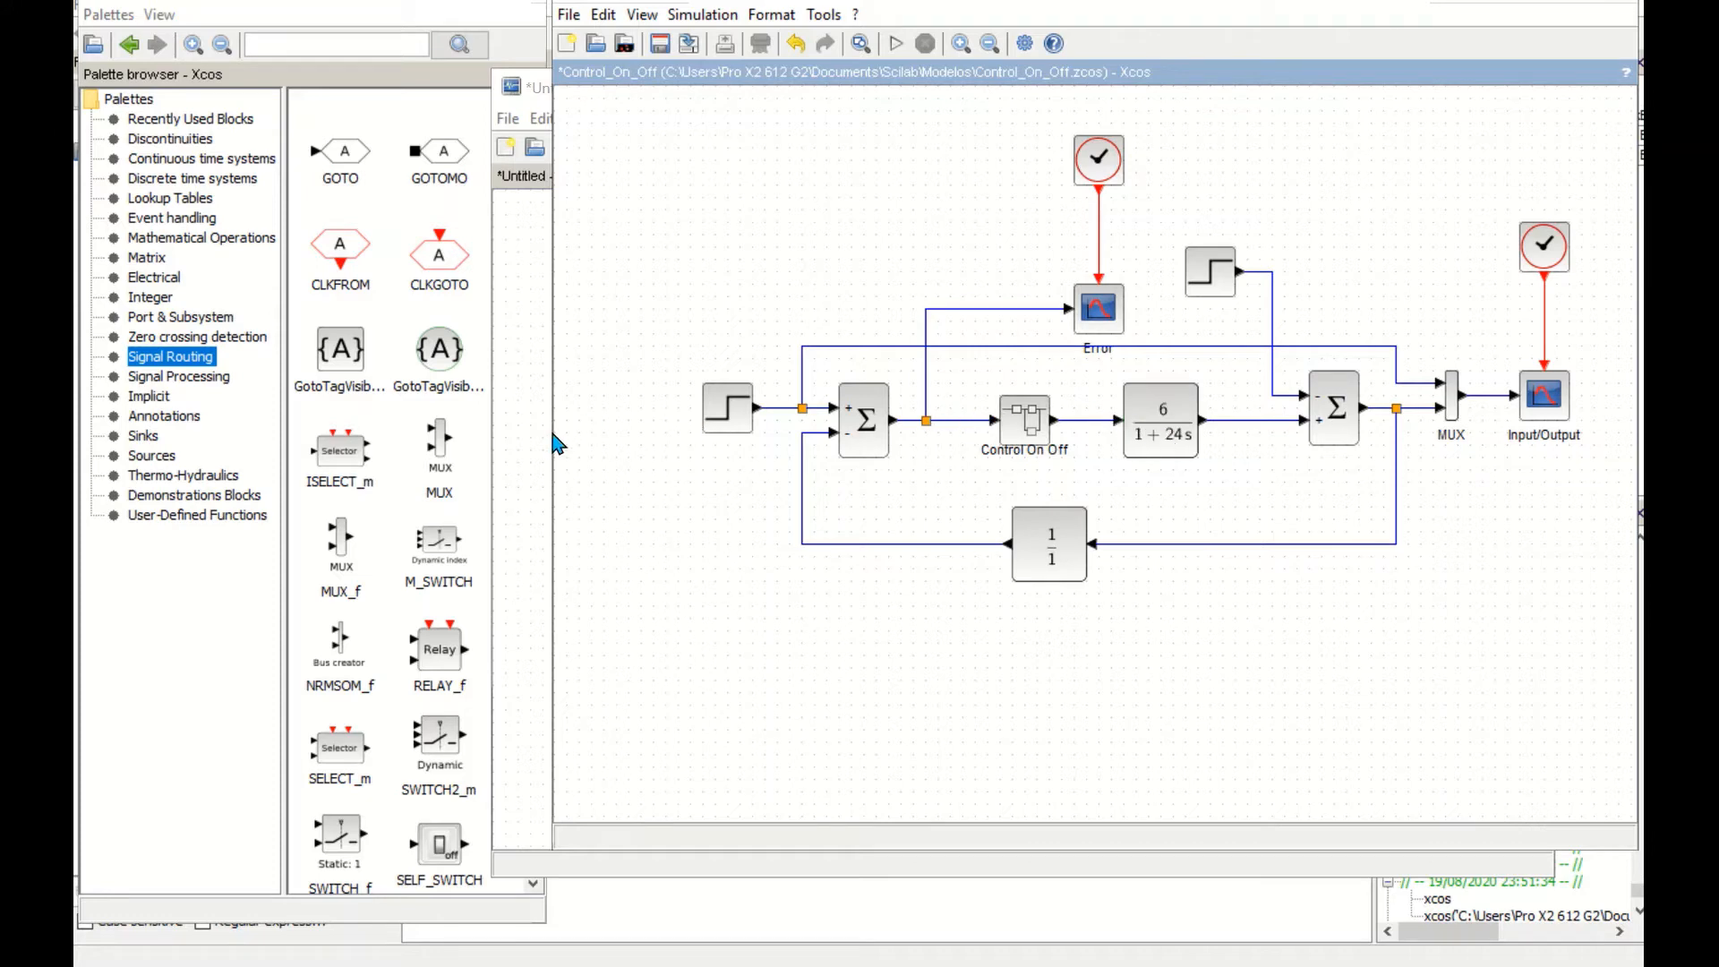
left_click(537, 459)
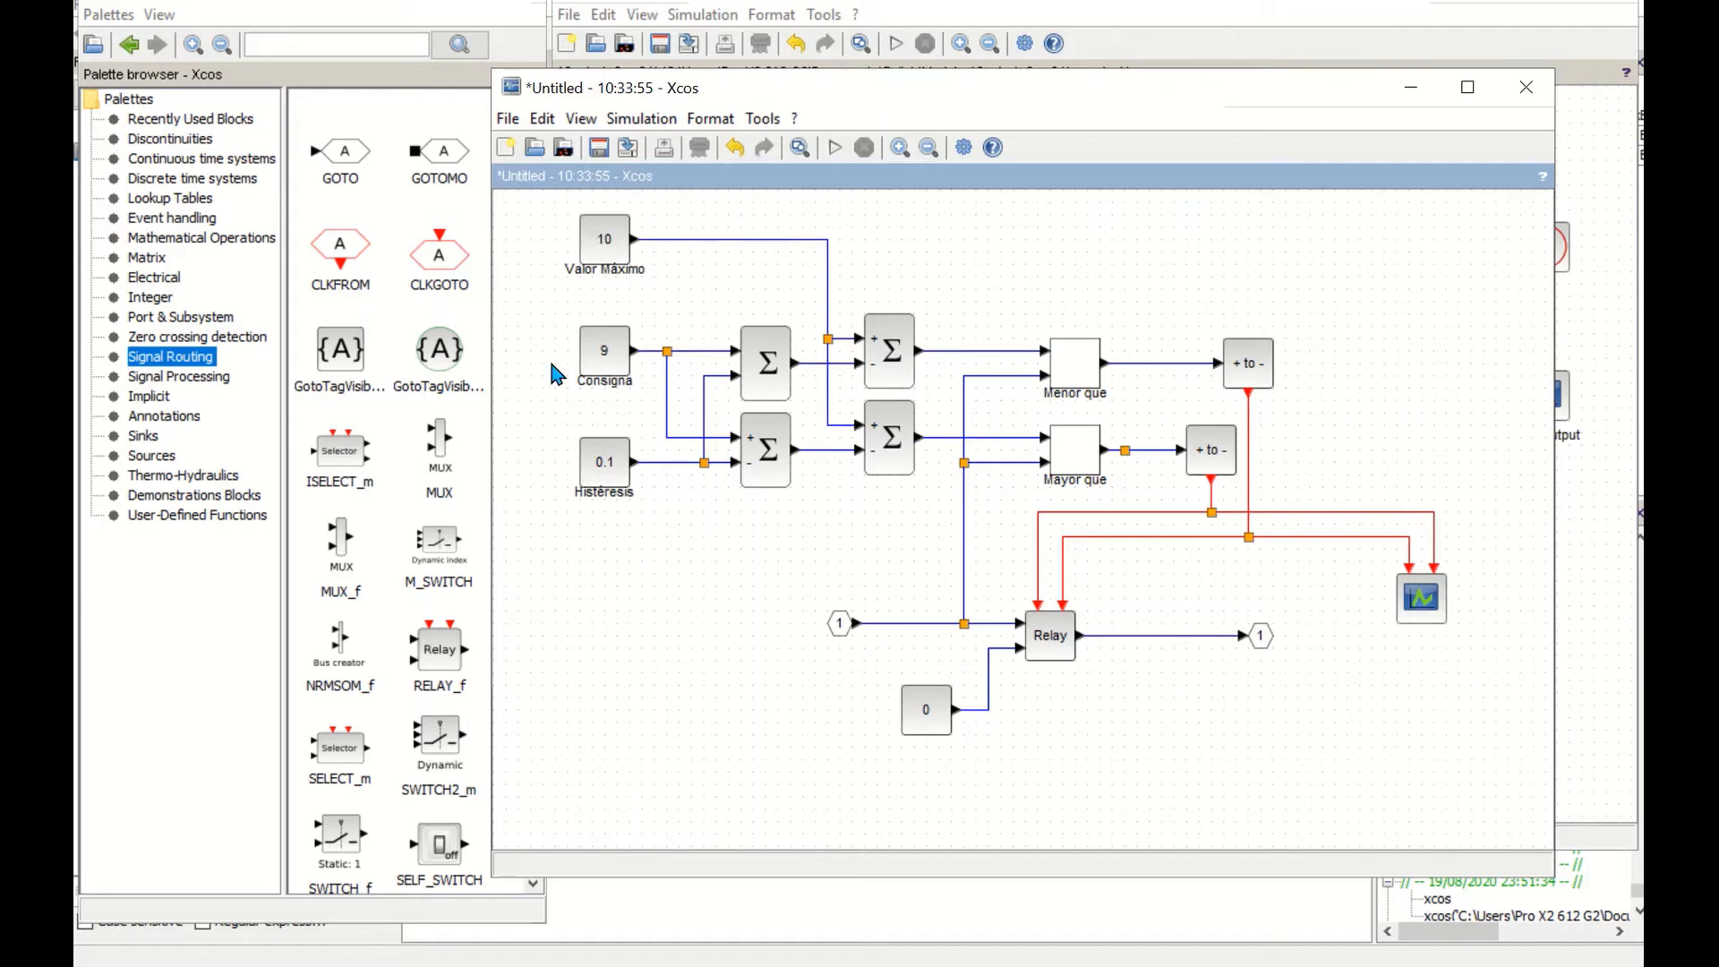
- Locate the CONST_m block used for the Consigna constant among the Sources blocks and return to the subsystem
left_click(608, 356)
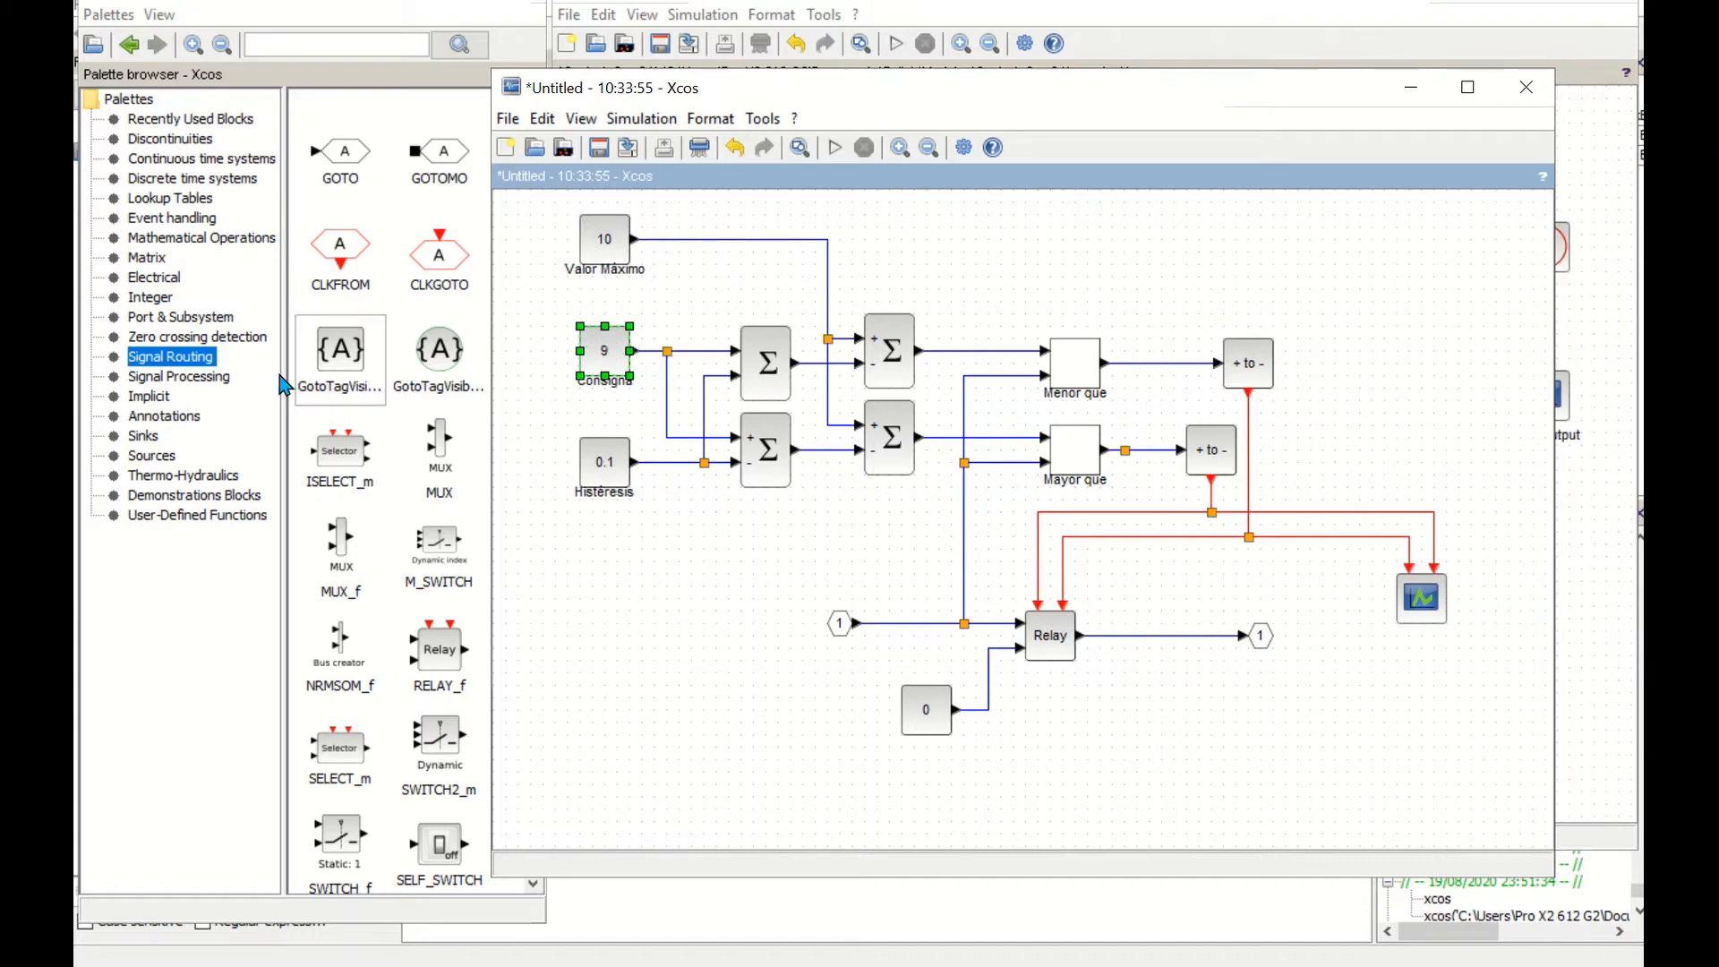
left_click(152, 457)
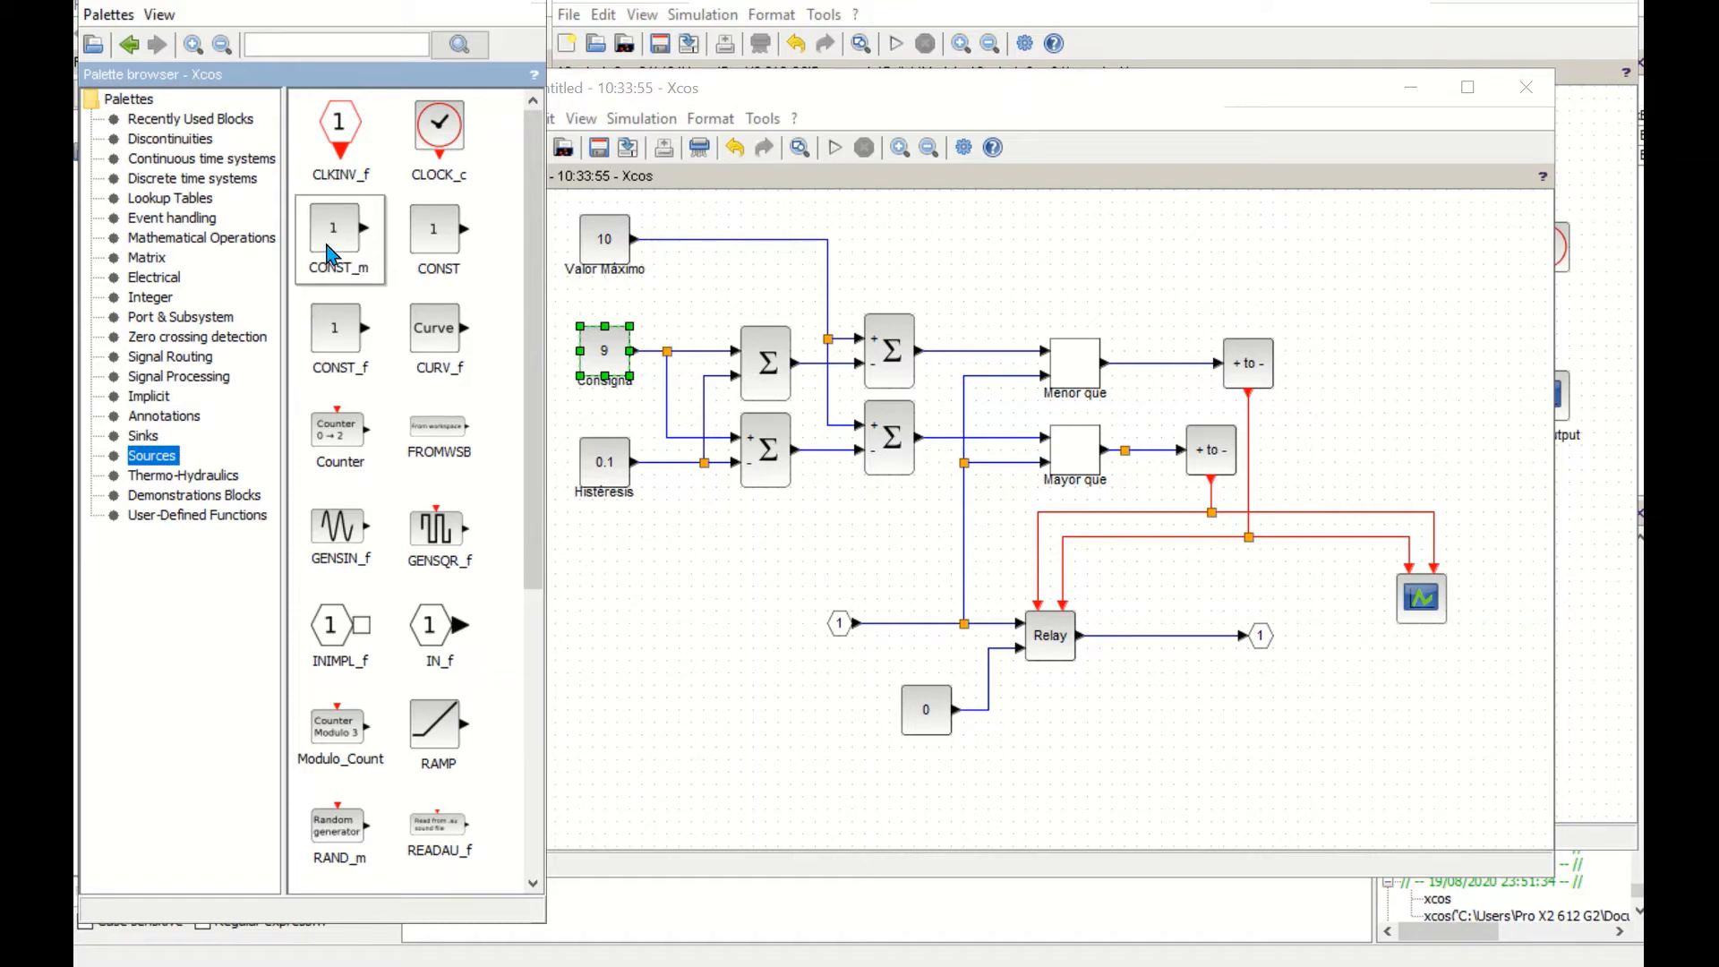
left_click(624, 534)
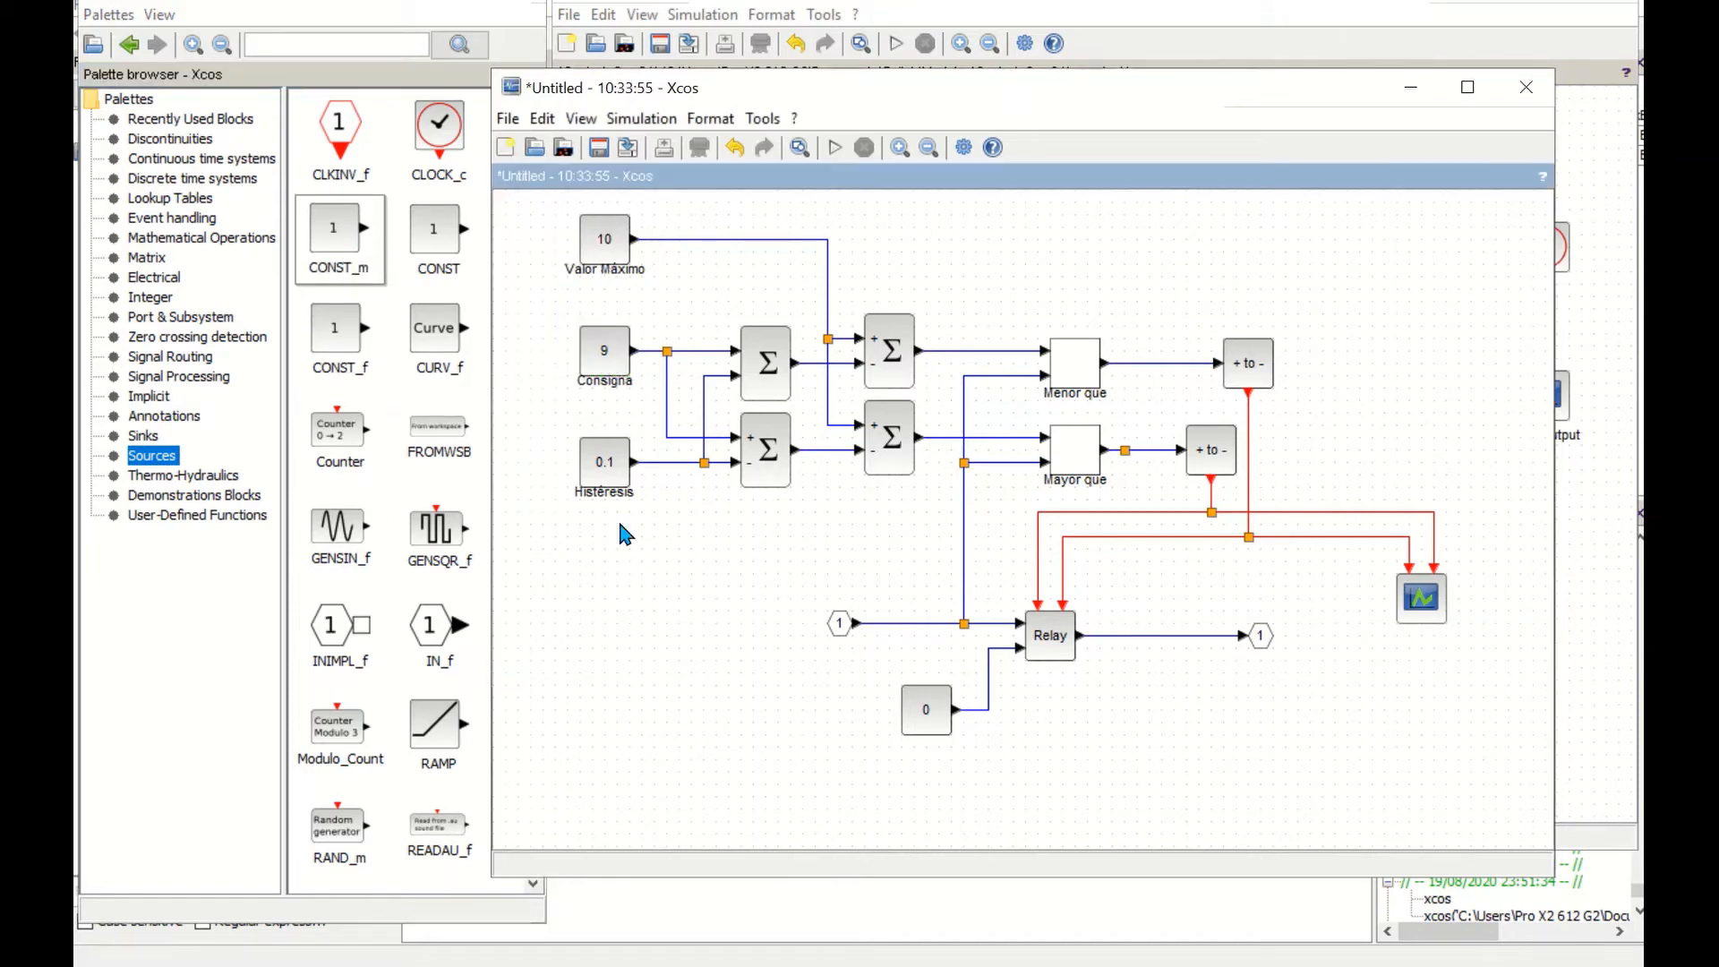
- View the legend formatting of the Consigna block and close the format editor without changing anything
left_click(600, 374)
right_click(610, 360)
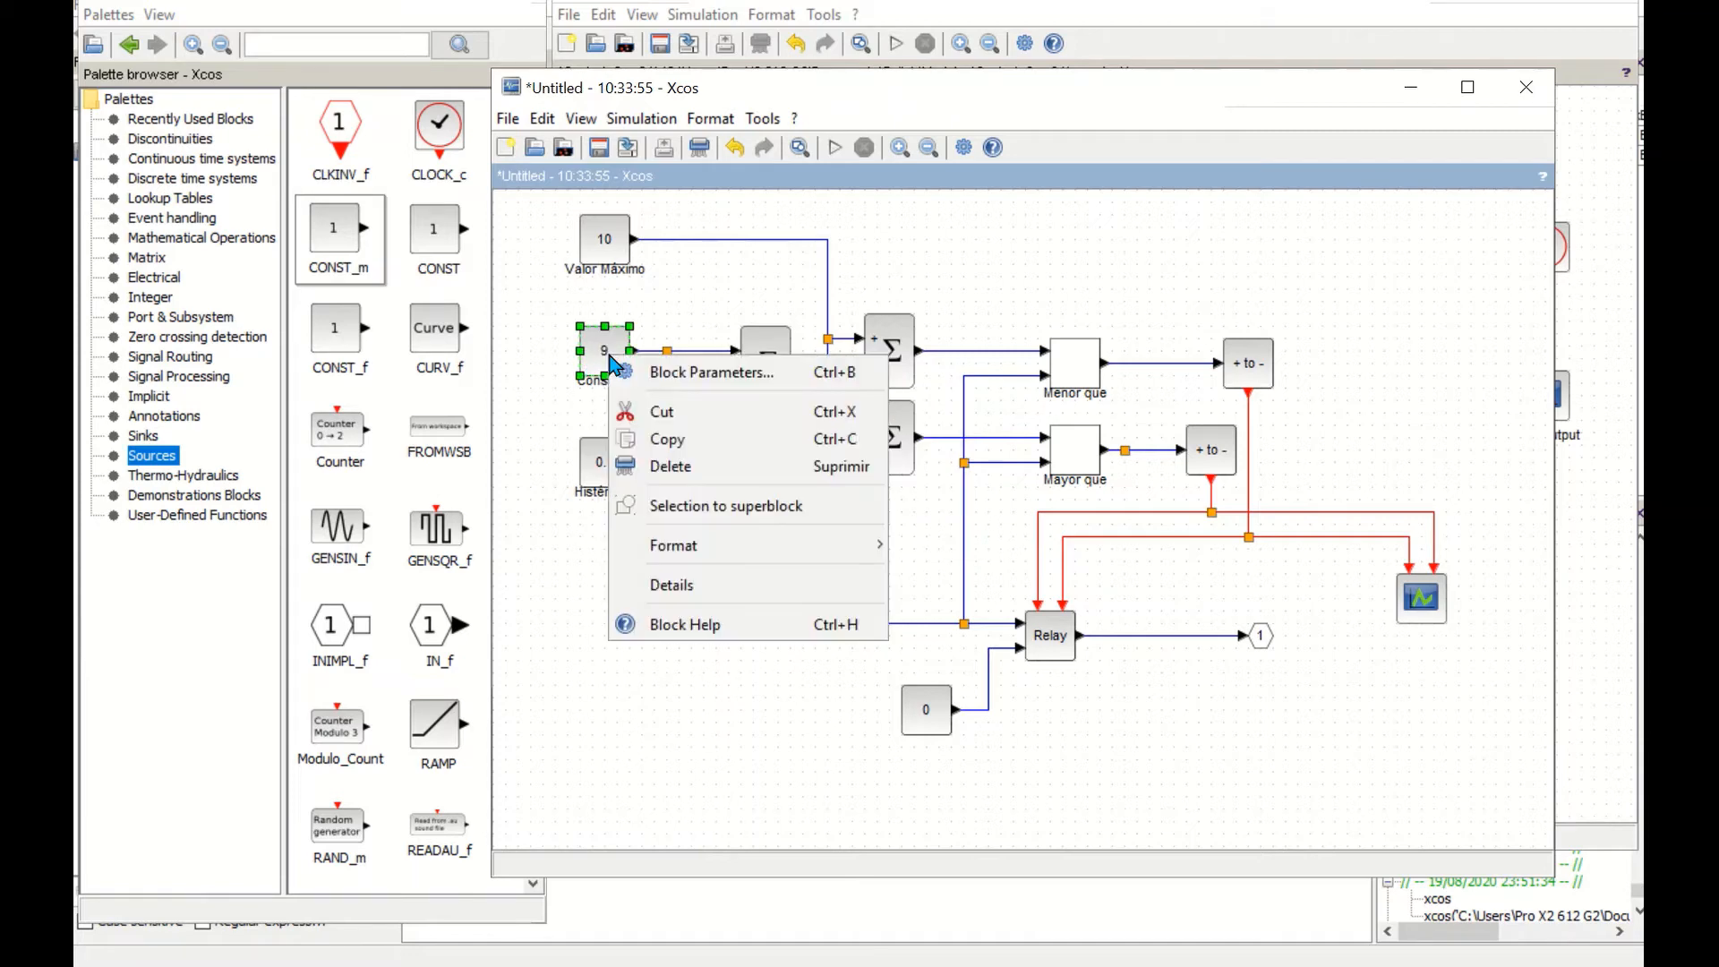
mouse_move(698, 561)
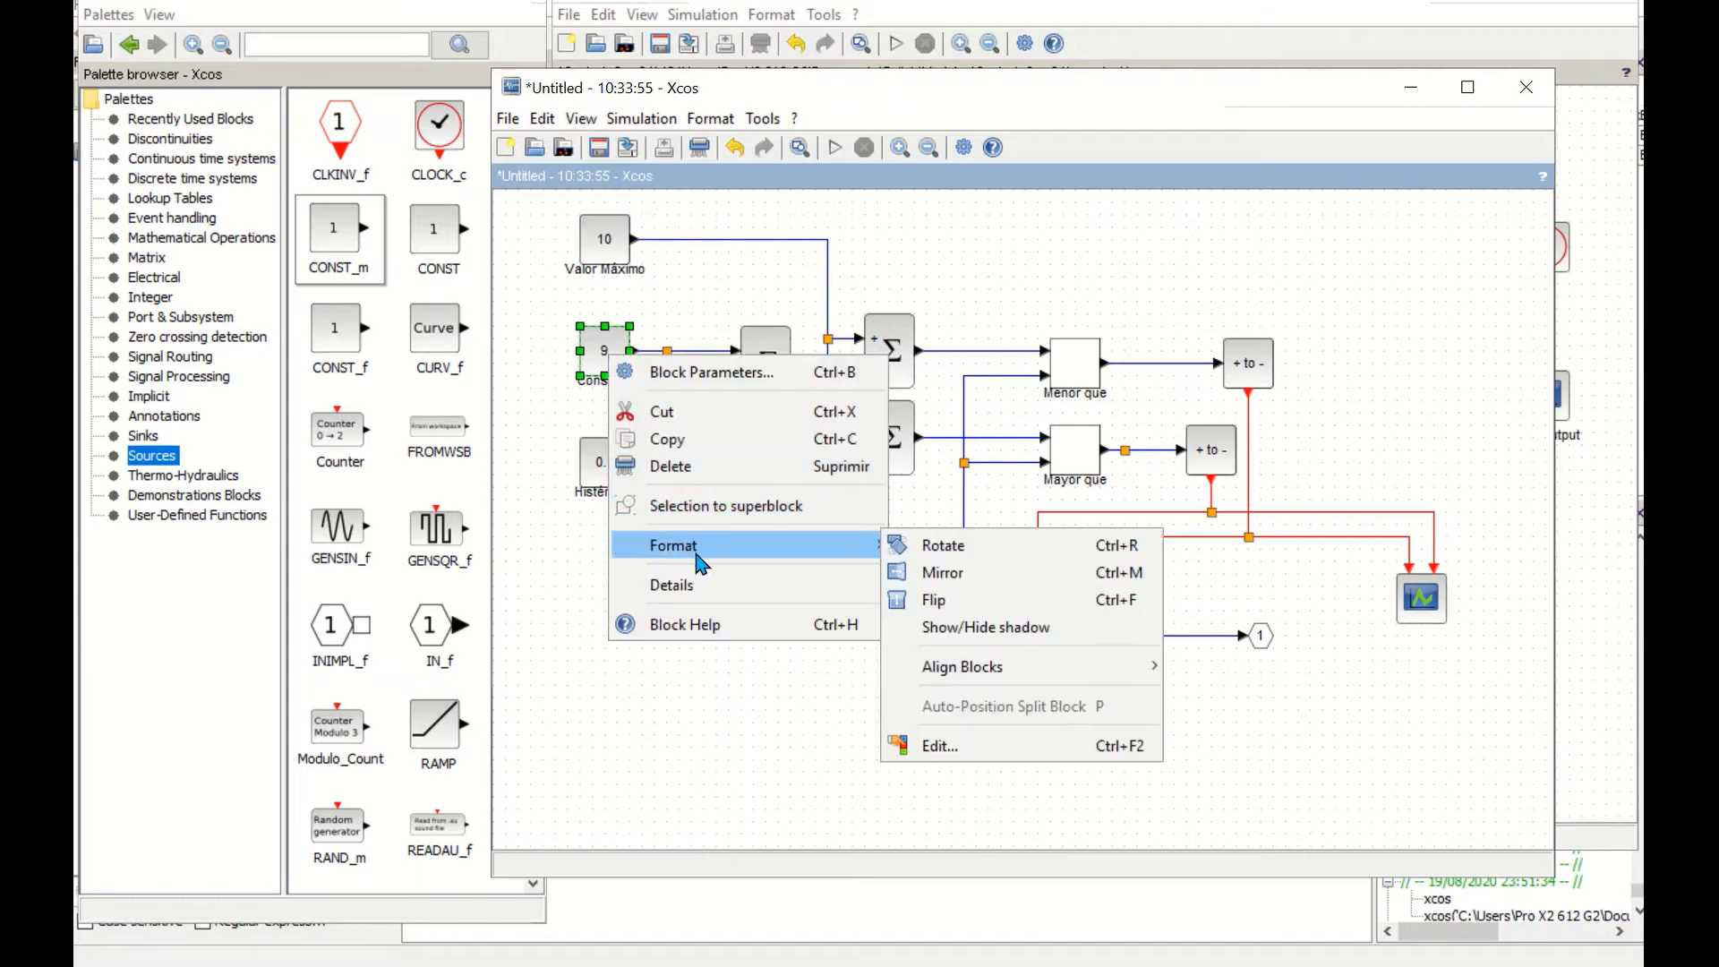
left_click(955, 755)
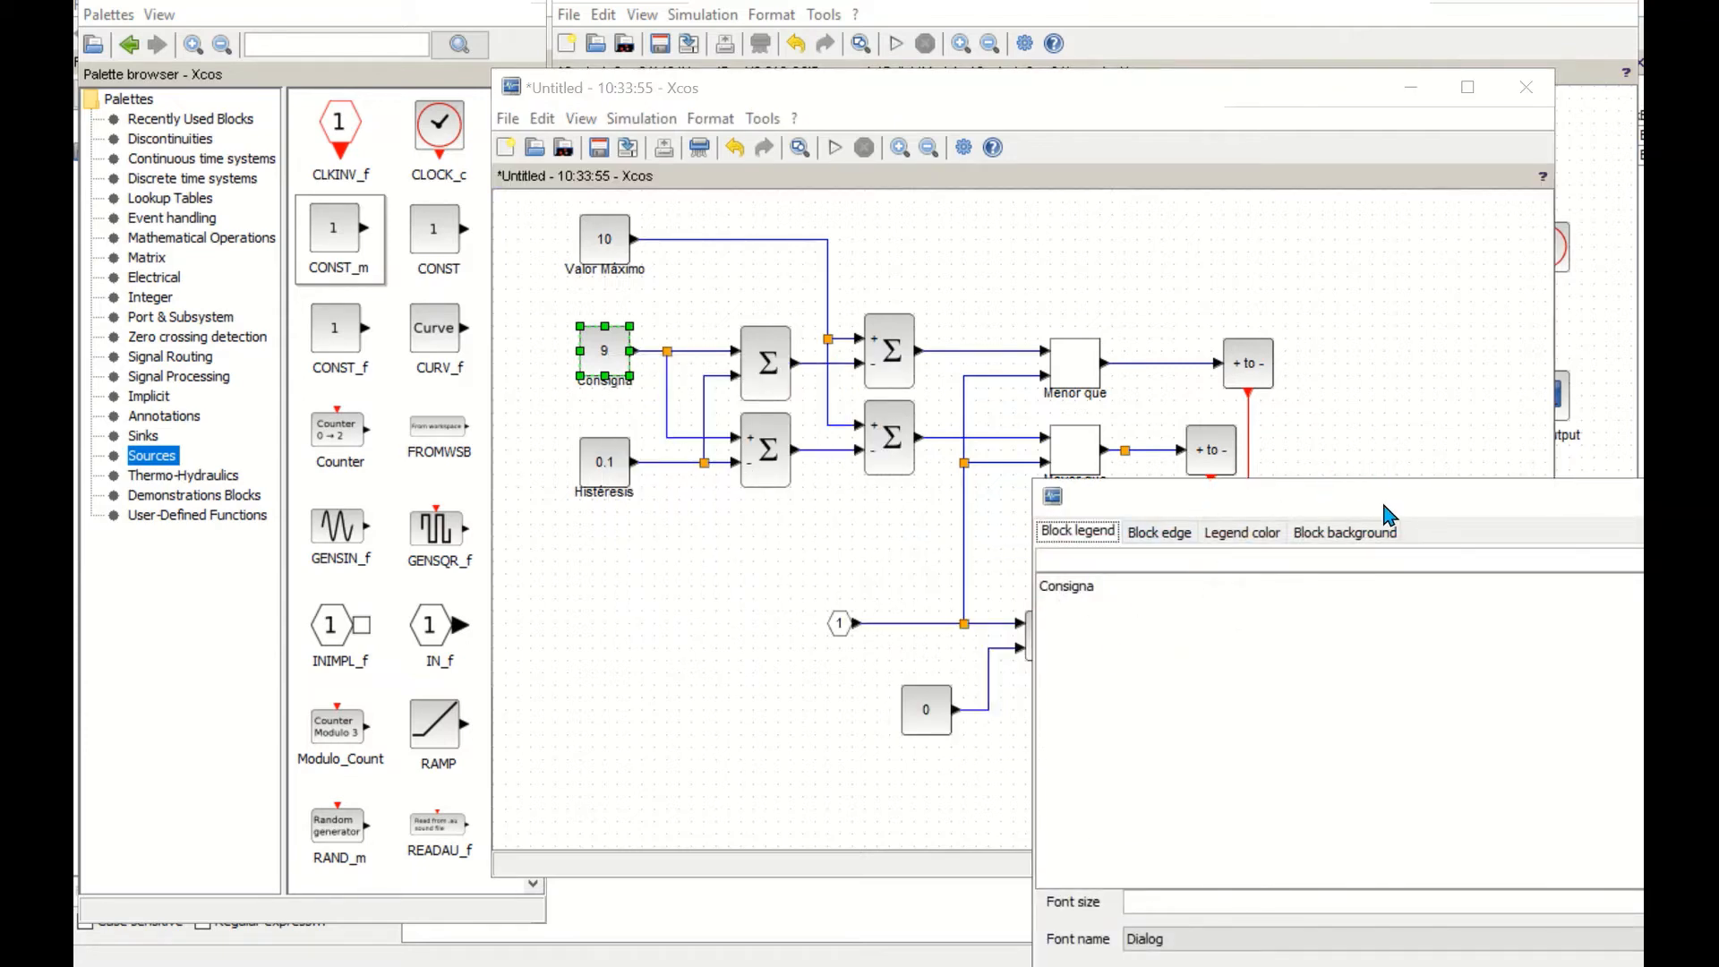
left_click_drag(1376, 504, 1003, 371)
left_click(1394, 368)
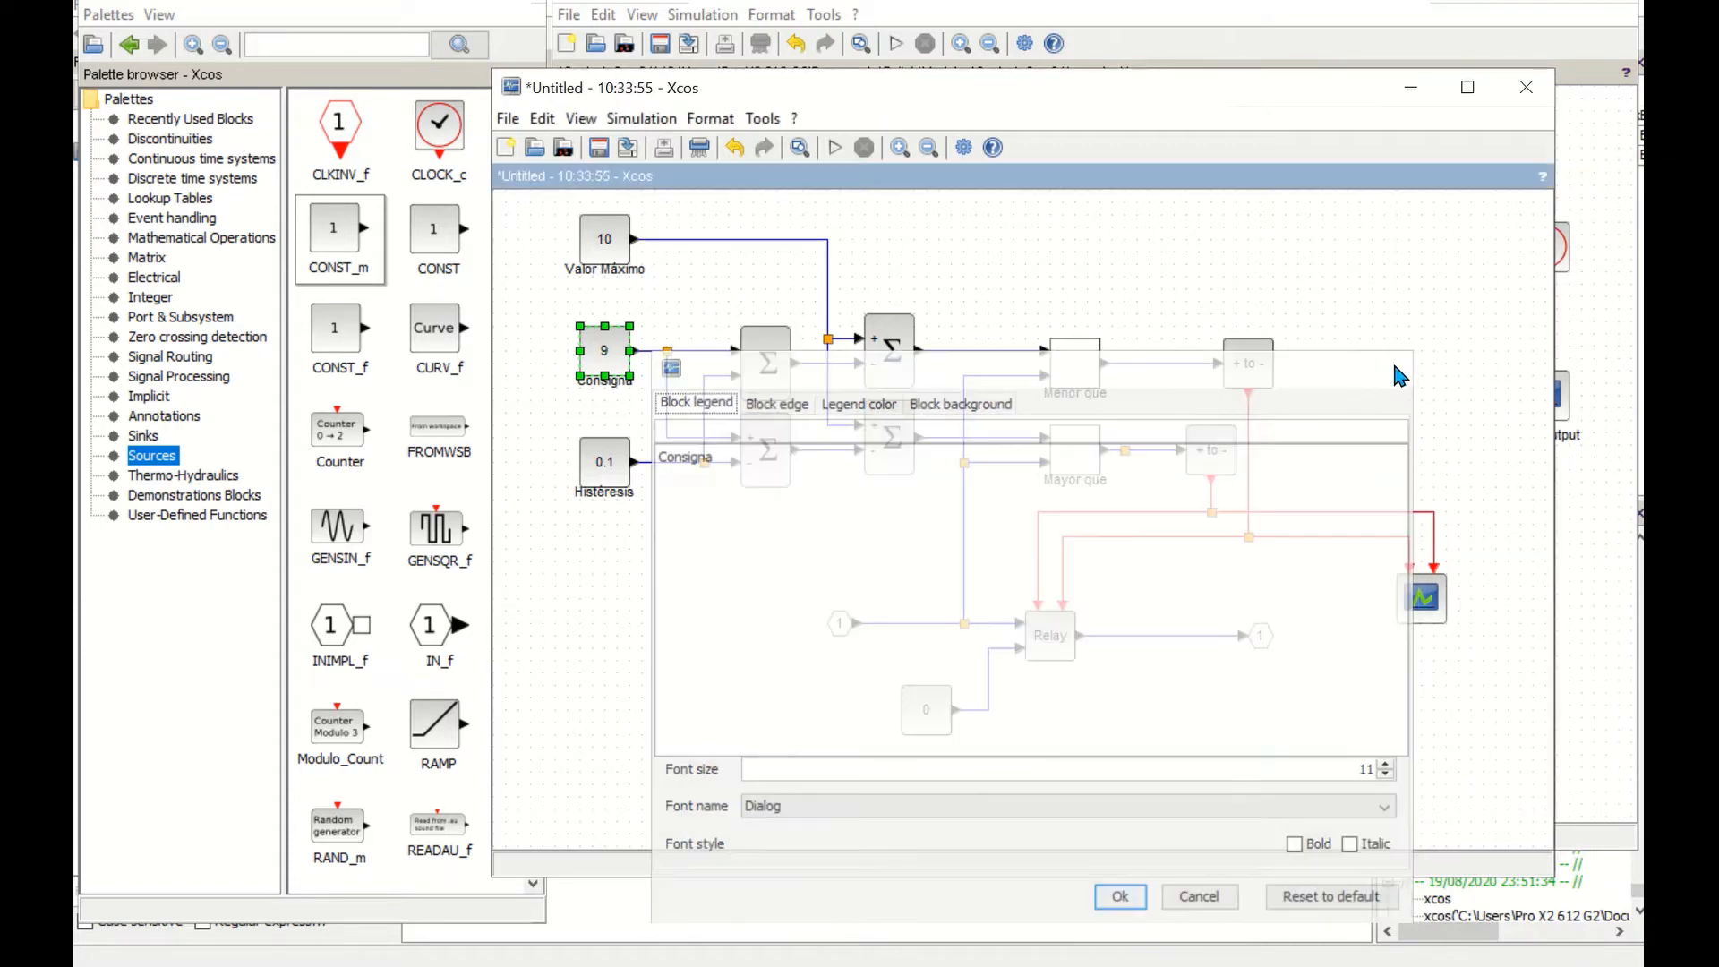
left_click(597, 406)
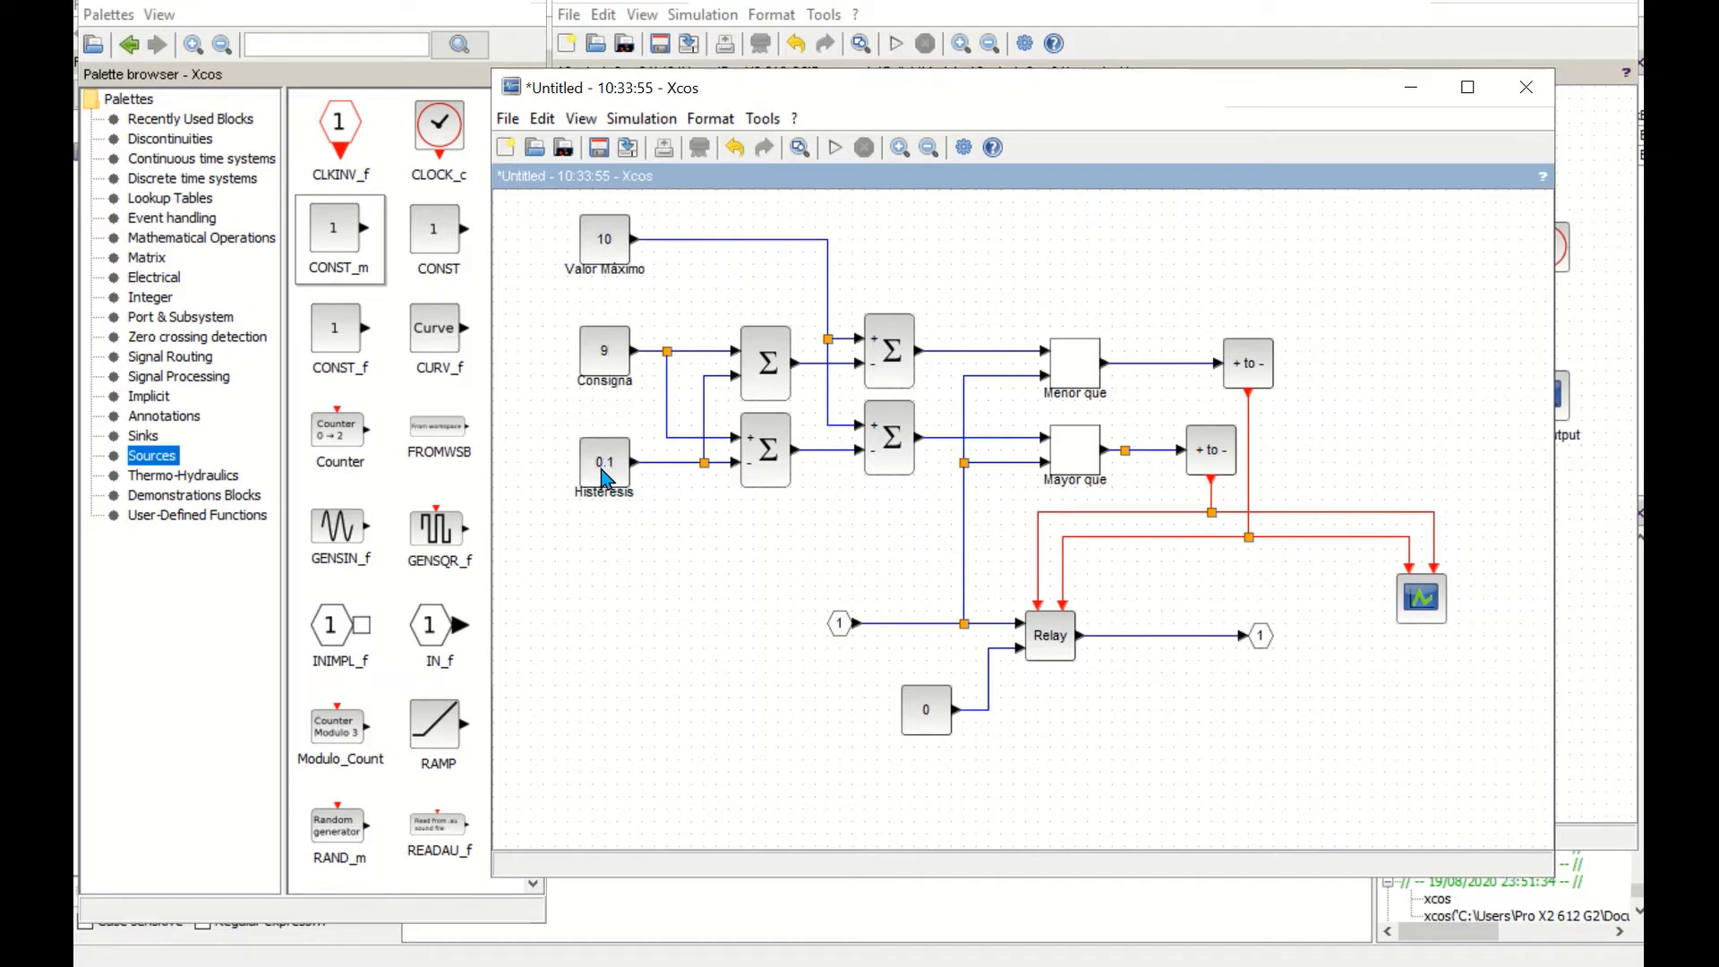
- Examine the constants and the summation blocks they feed, finding the Mathematical Operations blocks and inspecting the upper Summation block's parameters without changing them
mouse_move(614, 244)
mouse_move(607, 355)
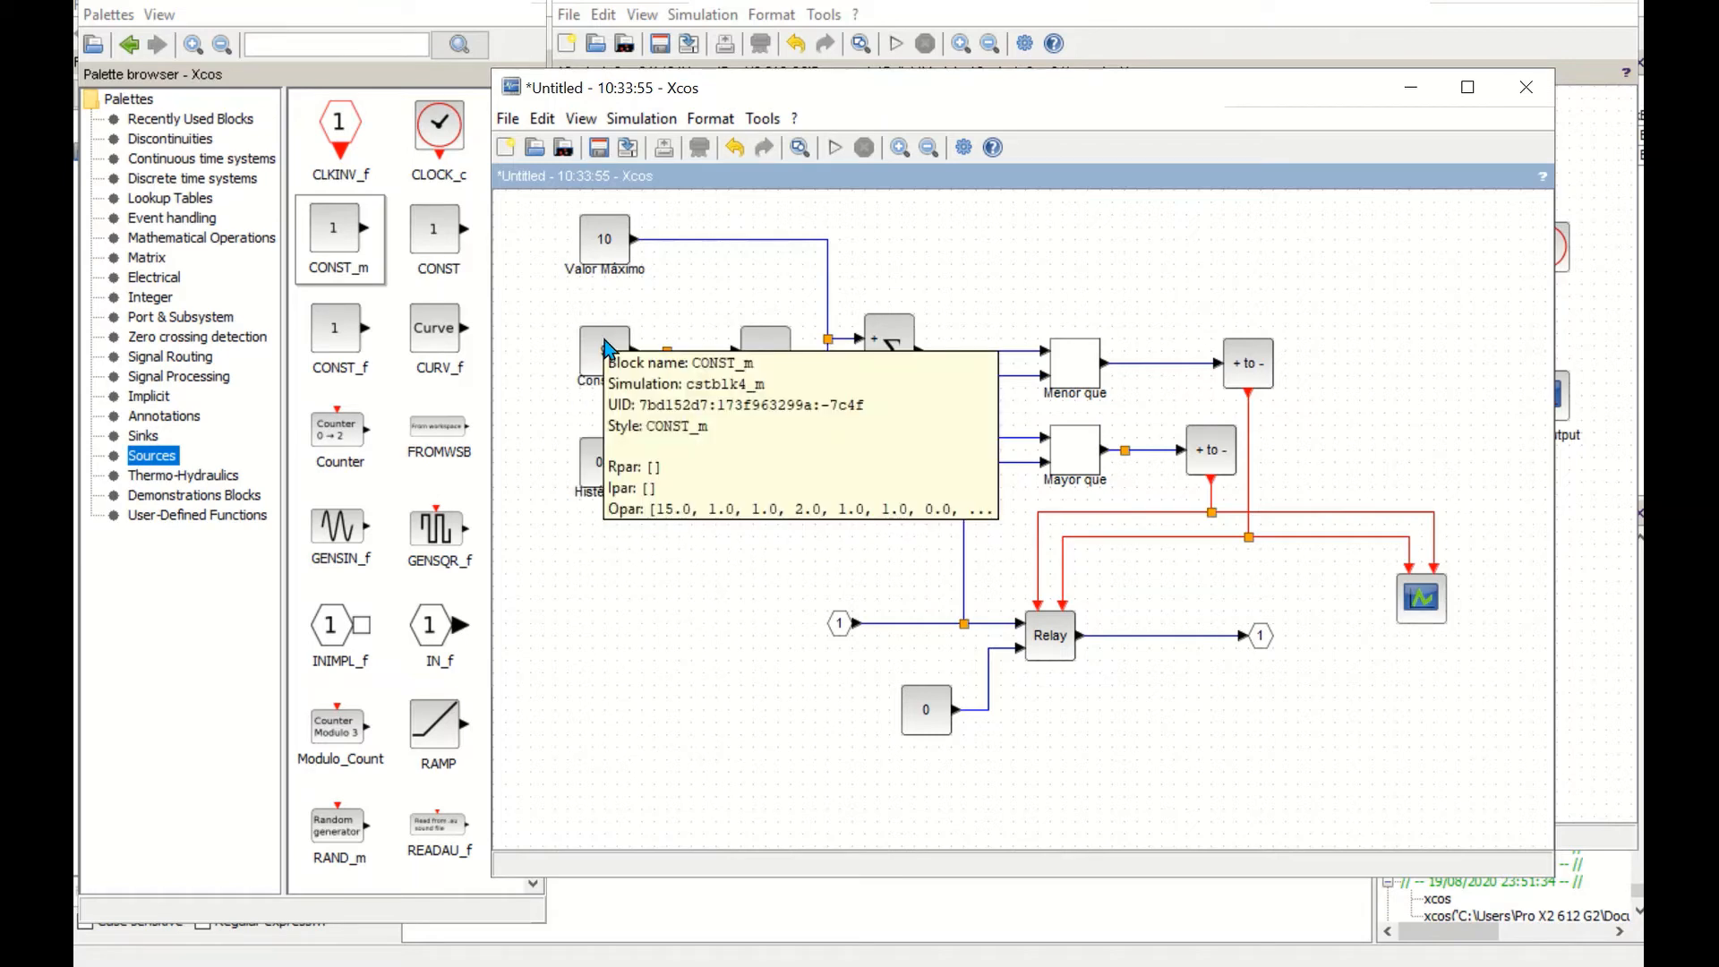
mouse_move(593, 469)
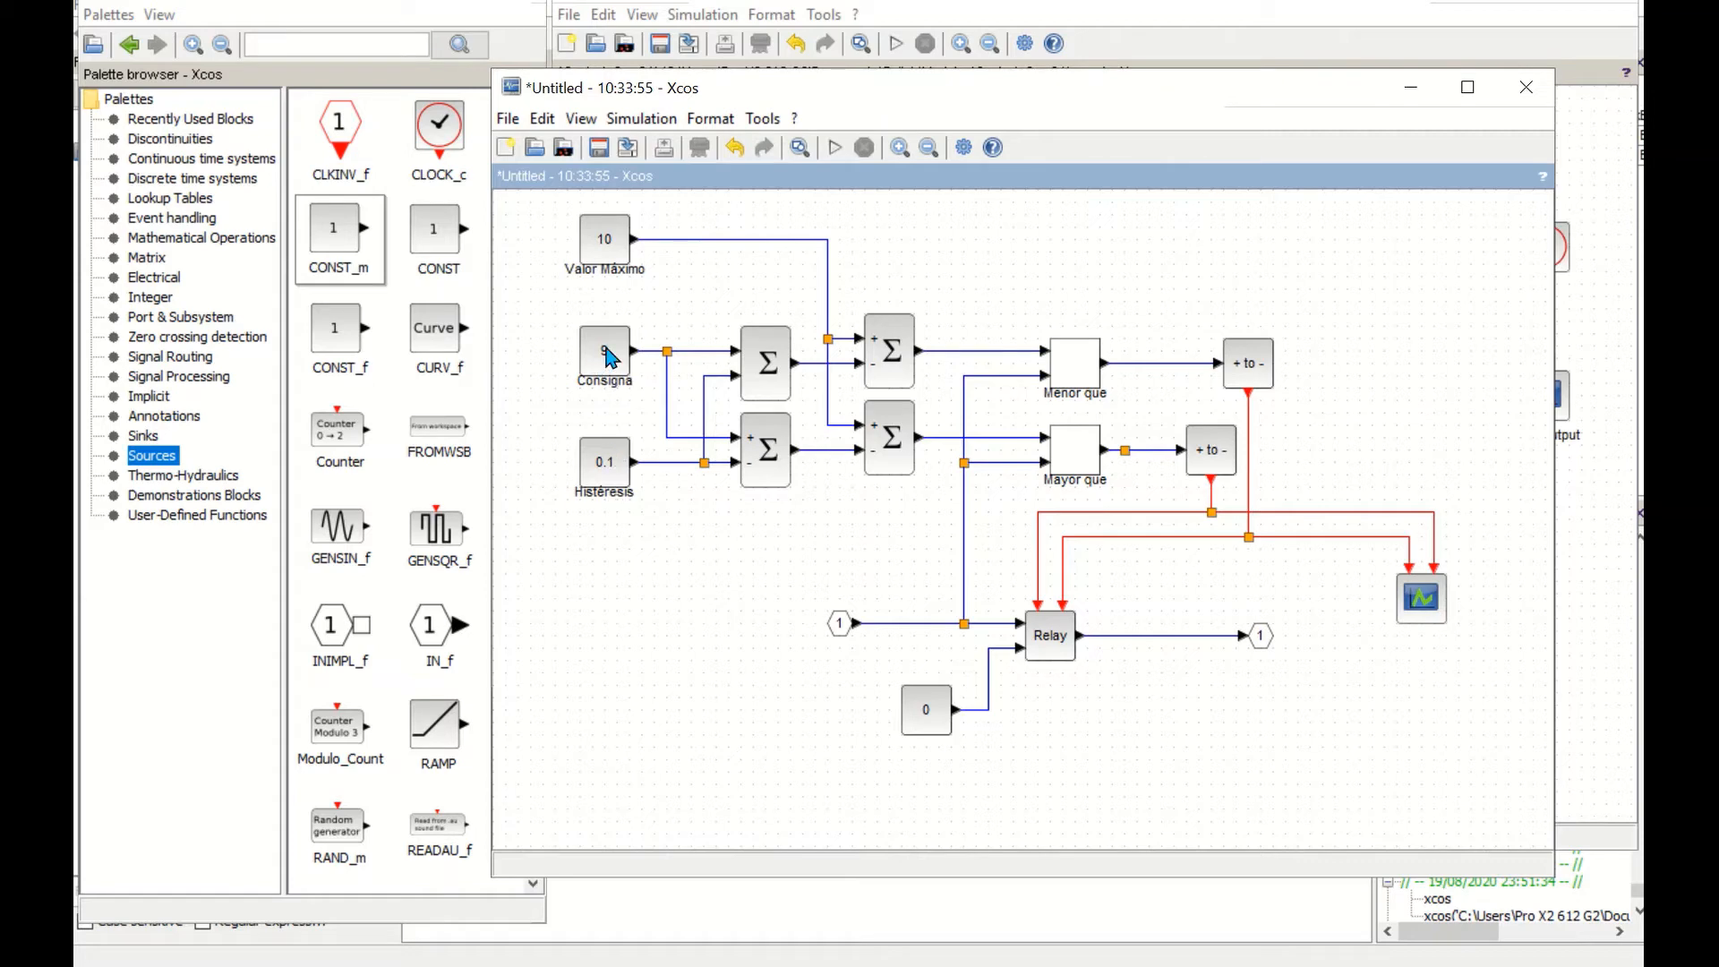
left_click(764, 357)
left_click(767, 458)
left_click(765, 363)
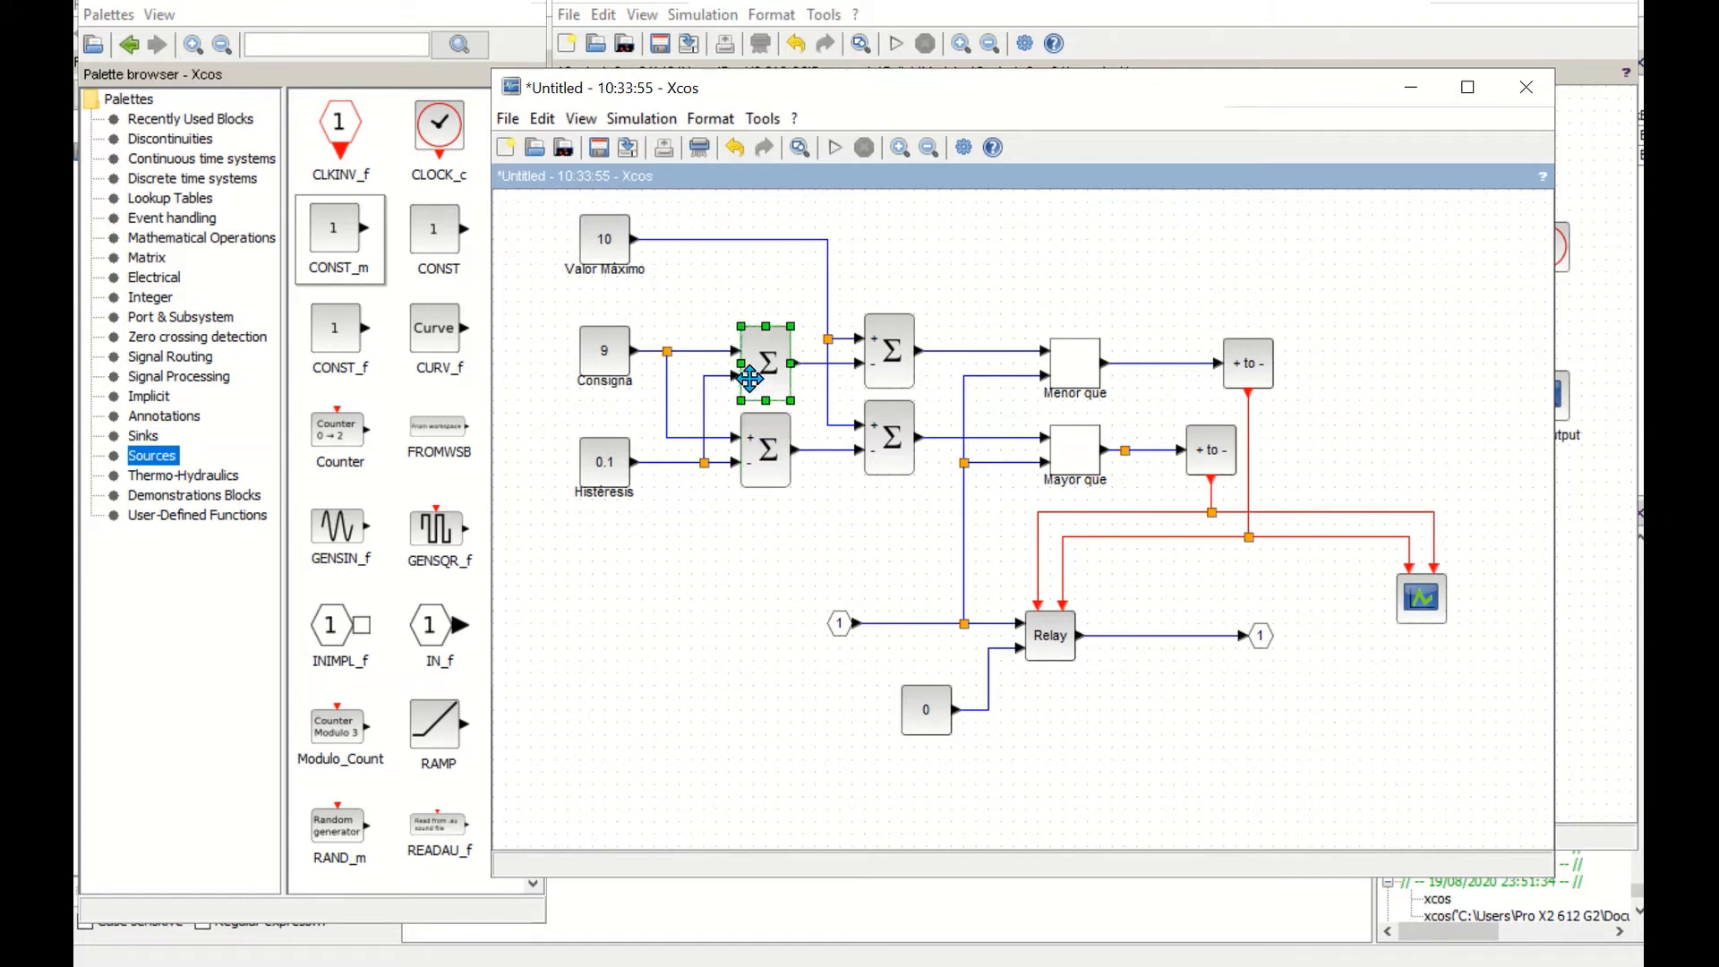
left_click(196, 240)
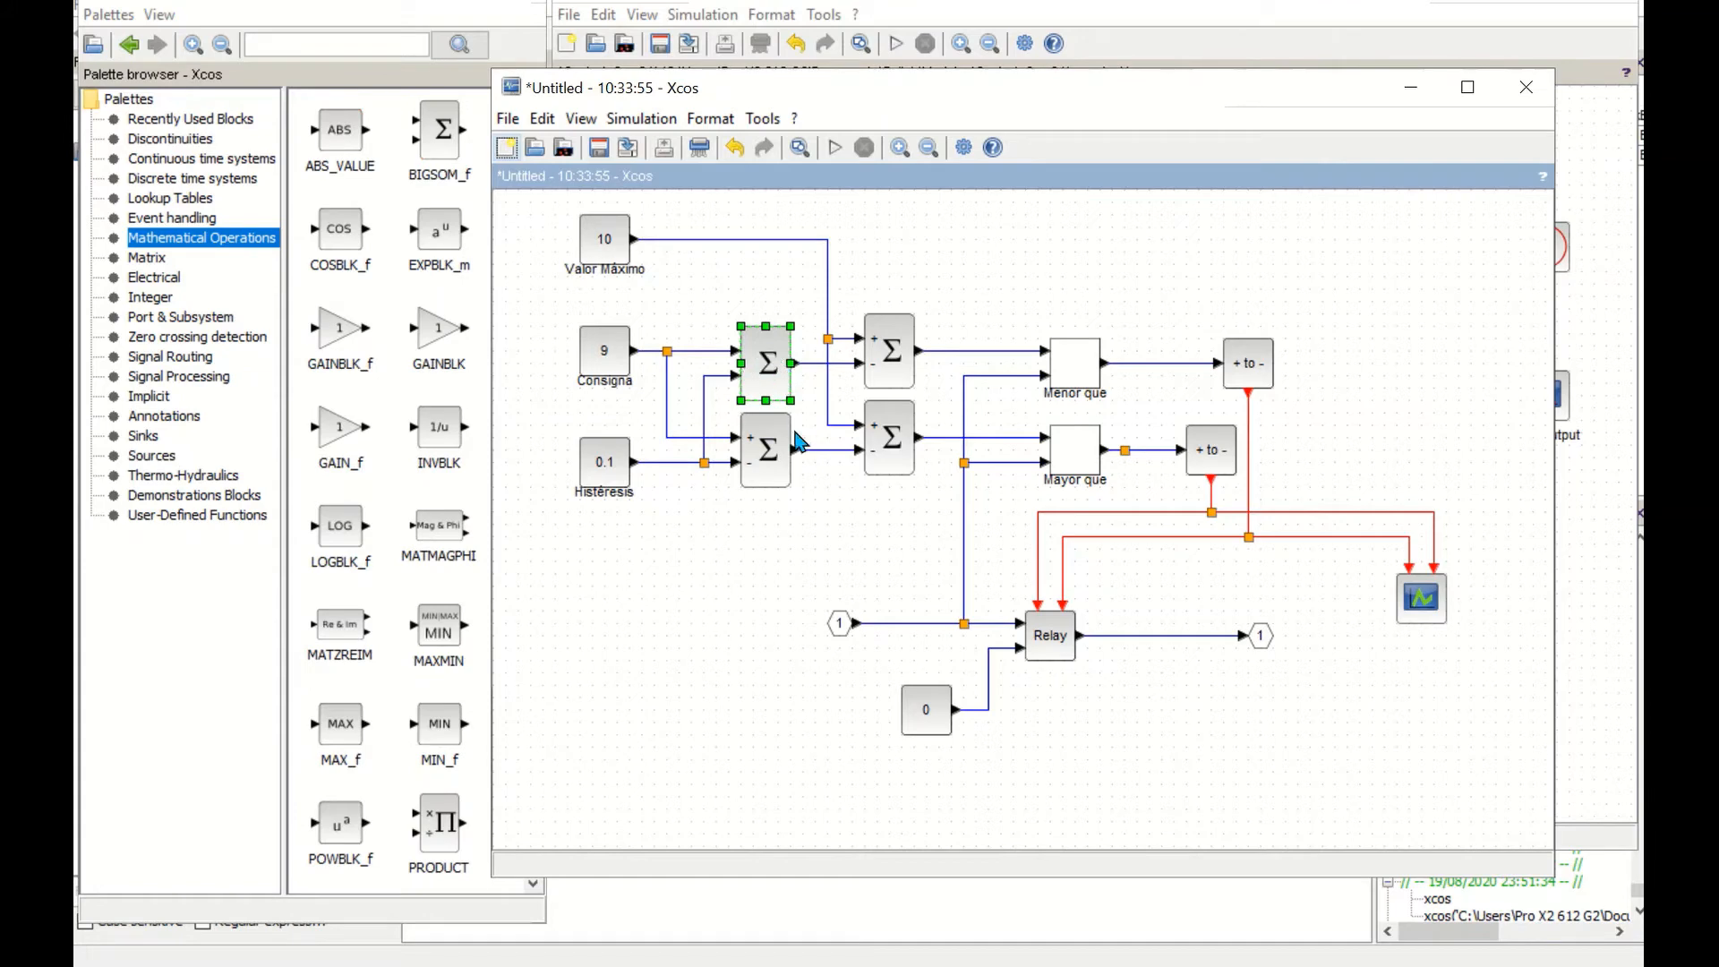
double_click(766, 360)
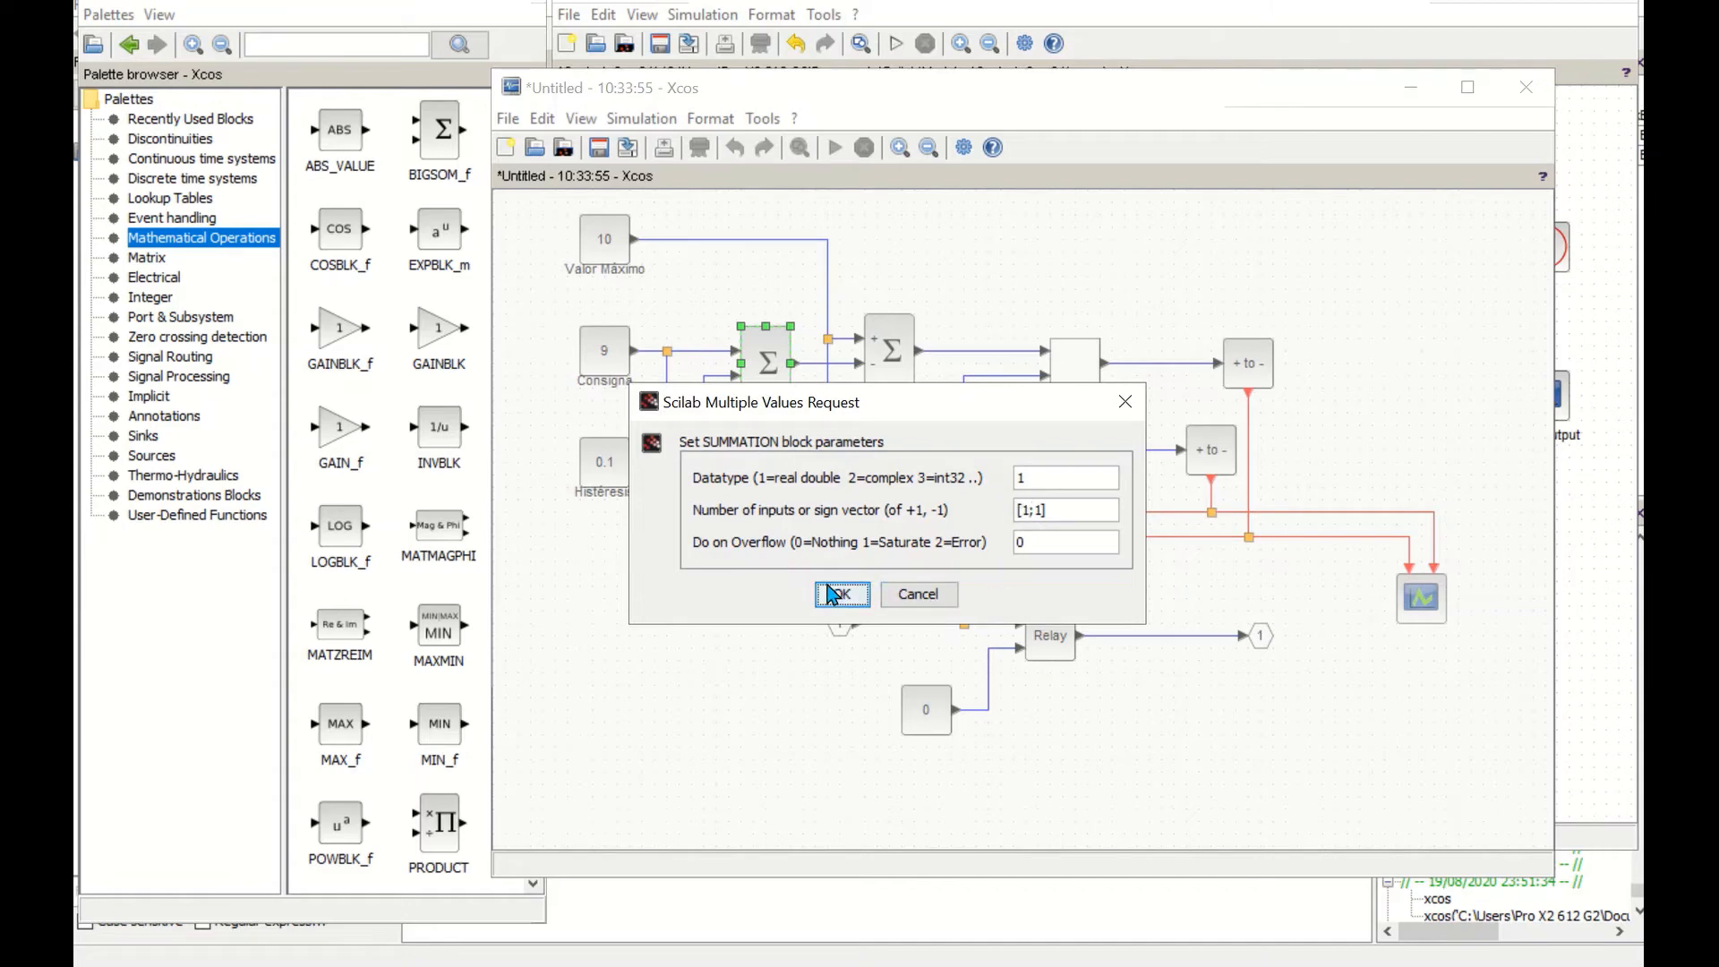
left_click(918, 593)
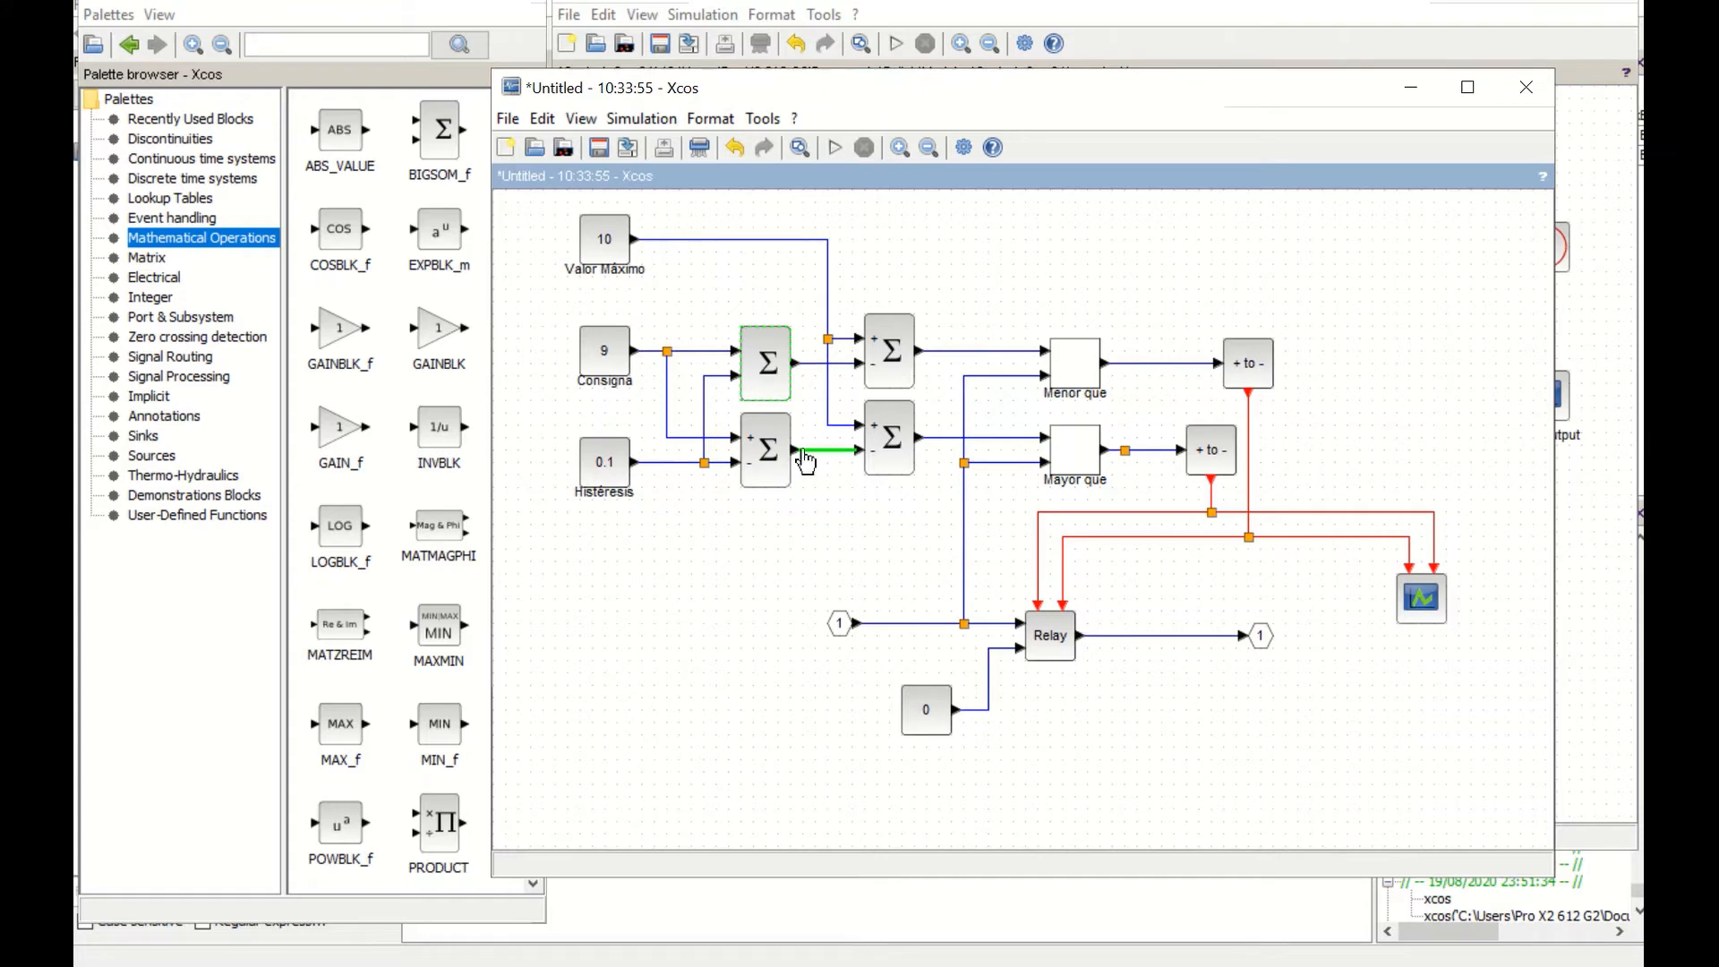
- Locate the RELATIONALOP block used for the Menor que comparison among the Mathematical Operations blocks
mouse_move(805, 460)
left_click(1072, 369)
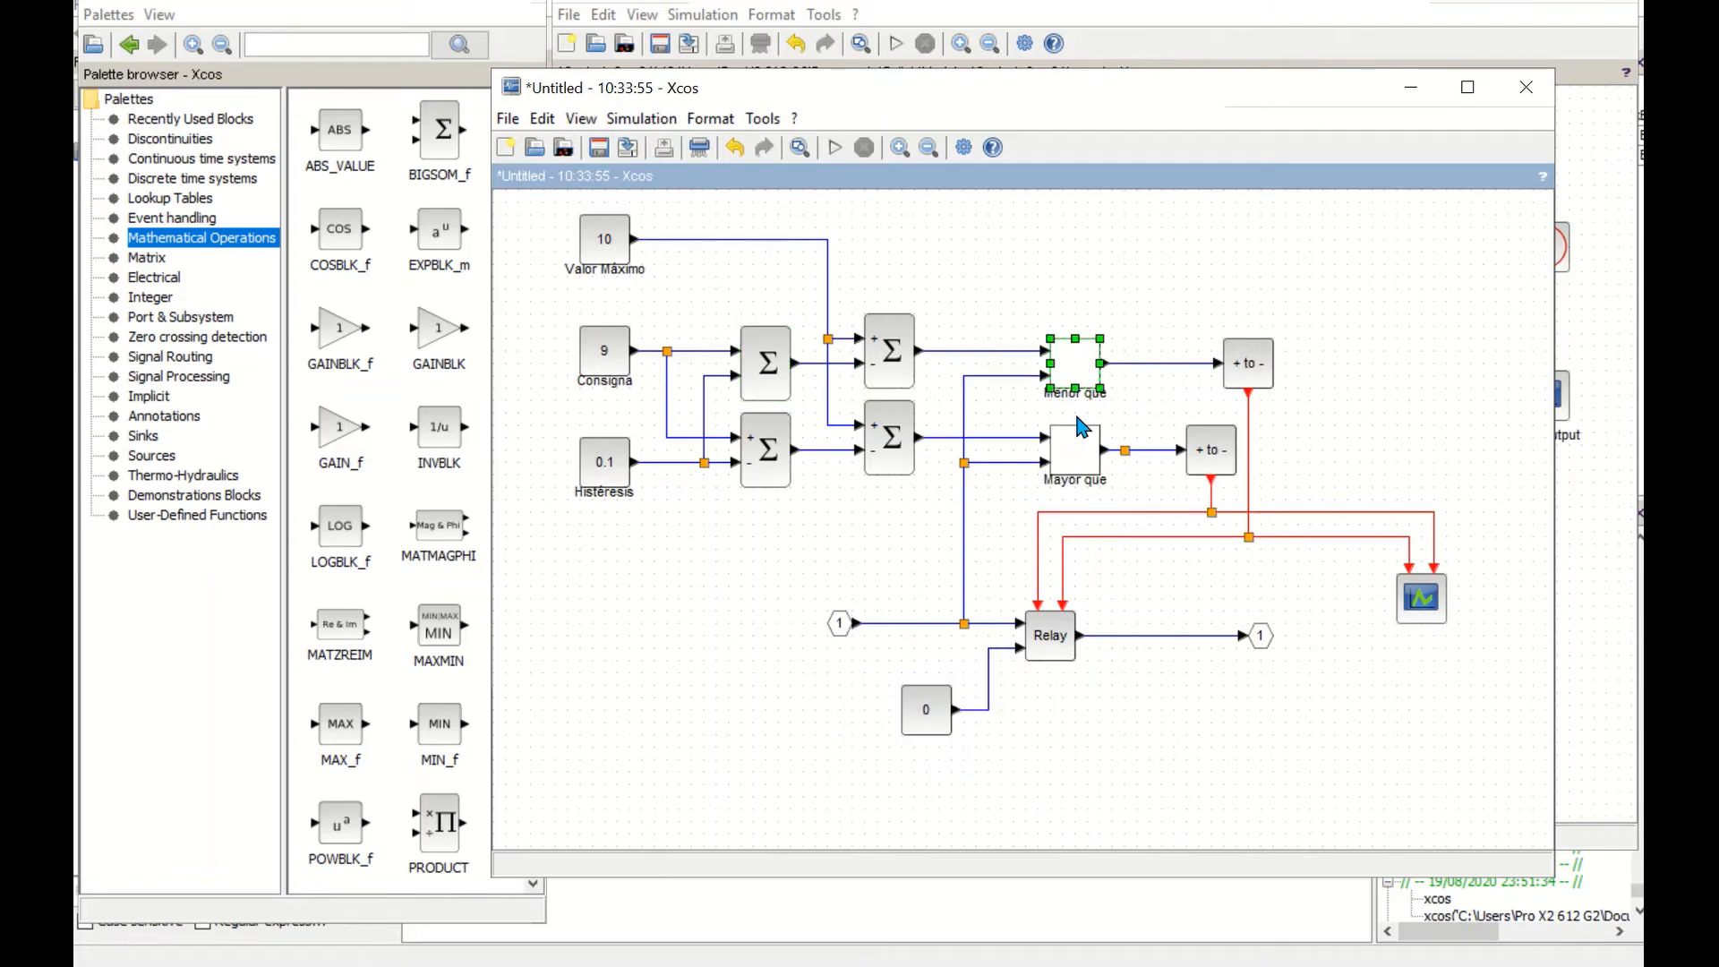
scroll(394, 427, "down", 5)
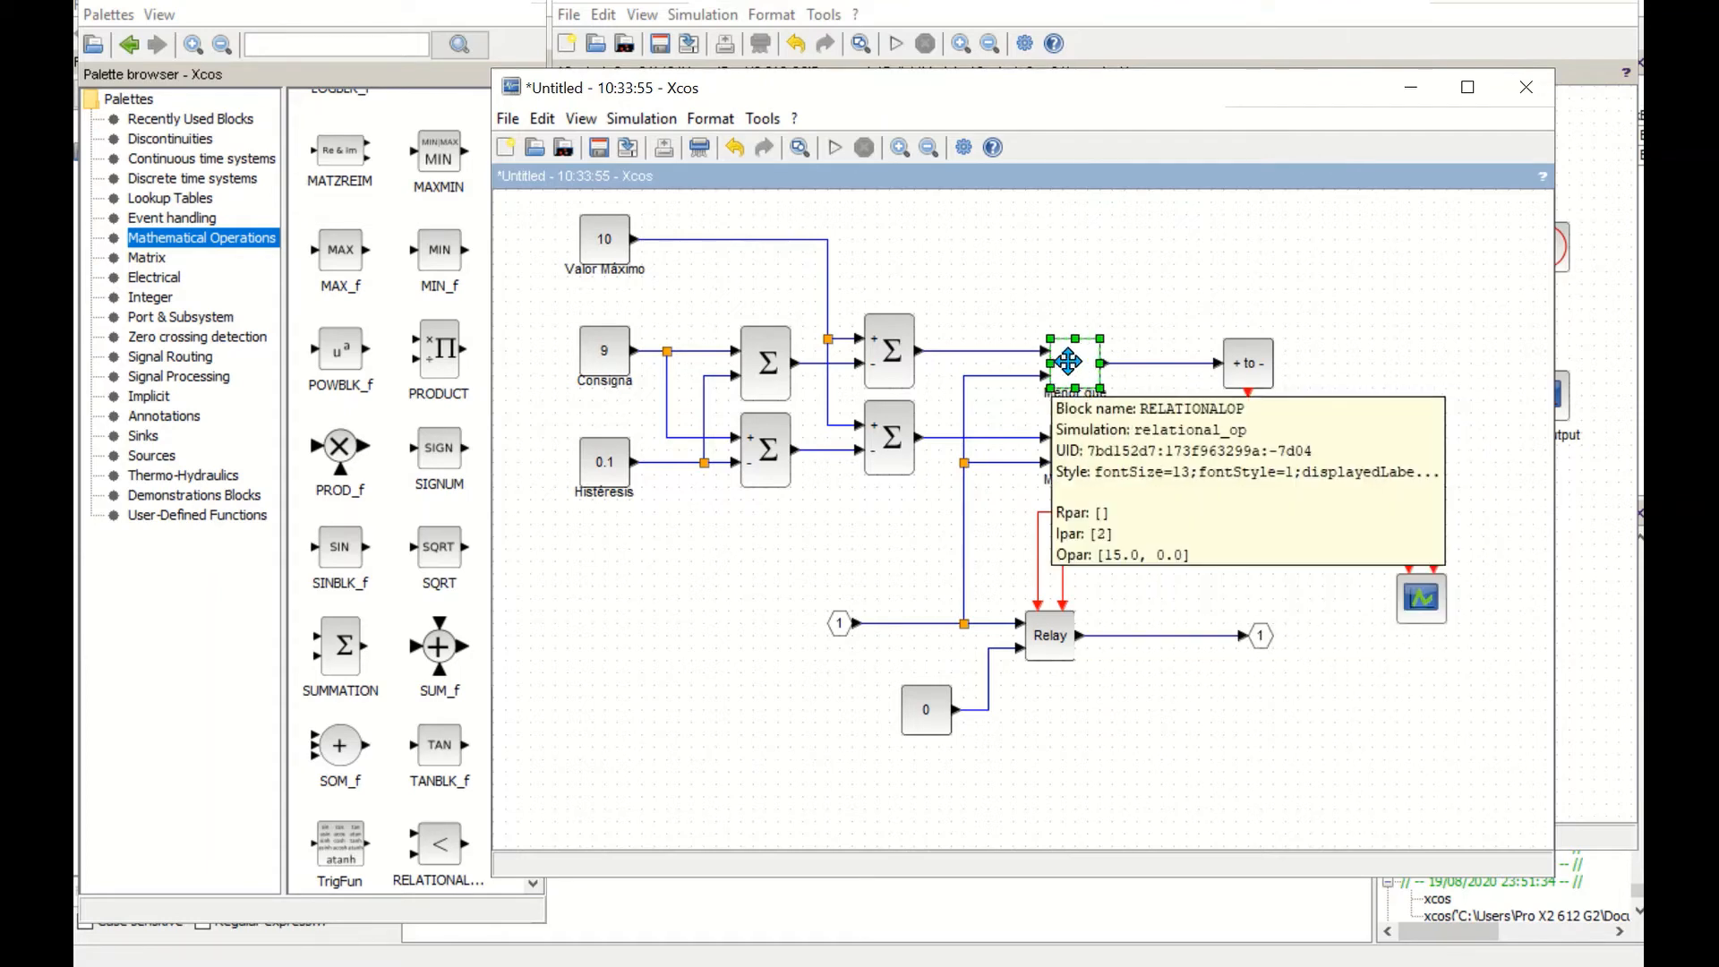
- Locate the POSTONEG_f block used after the comparisons among the Zero crossing detection blocks
left_click(1245, 361)
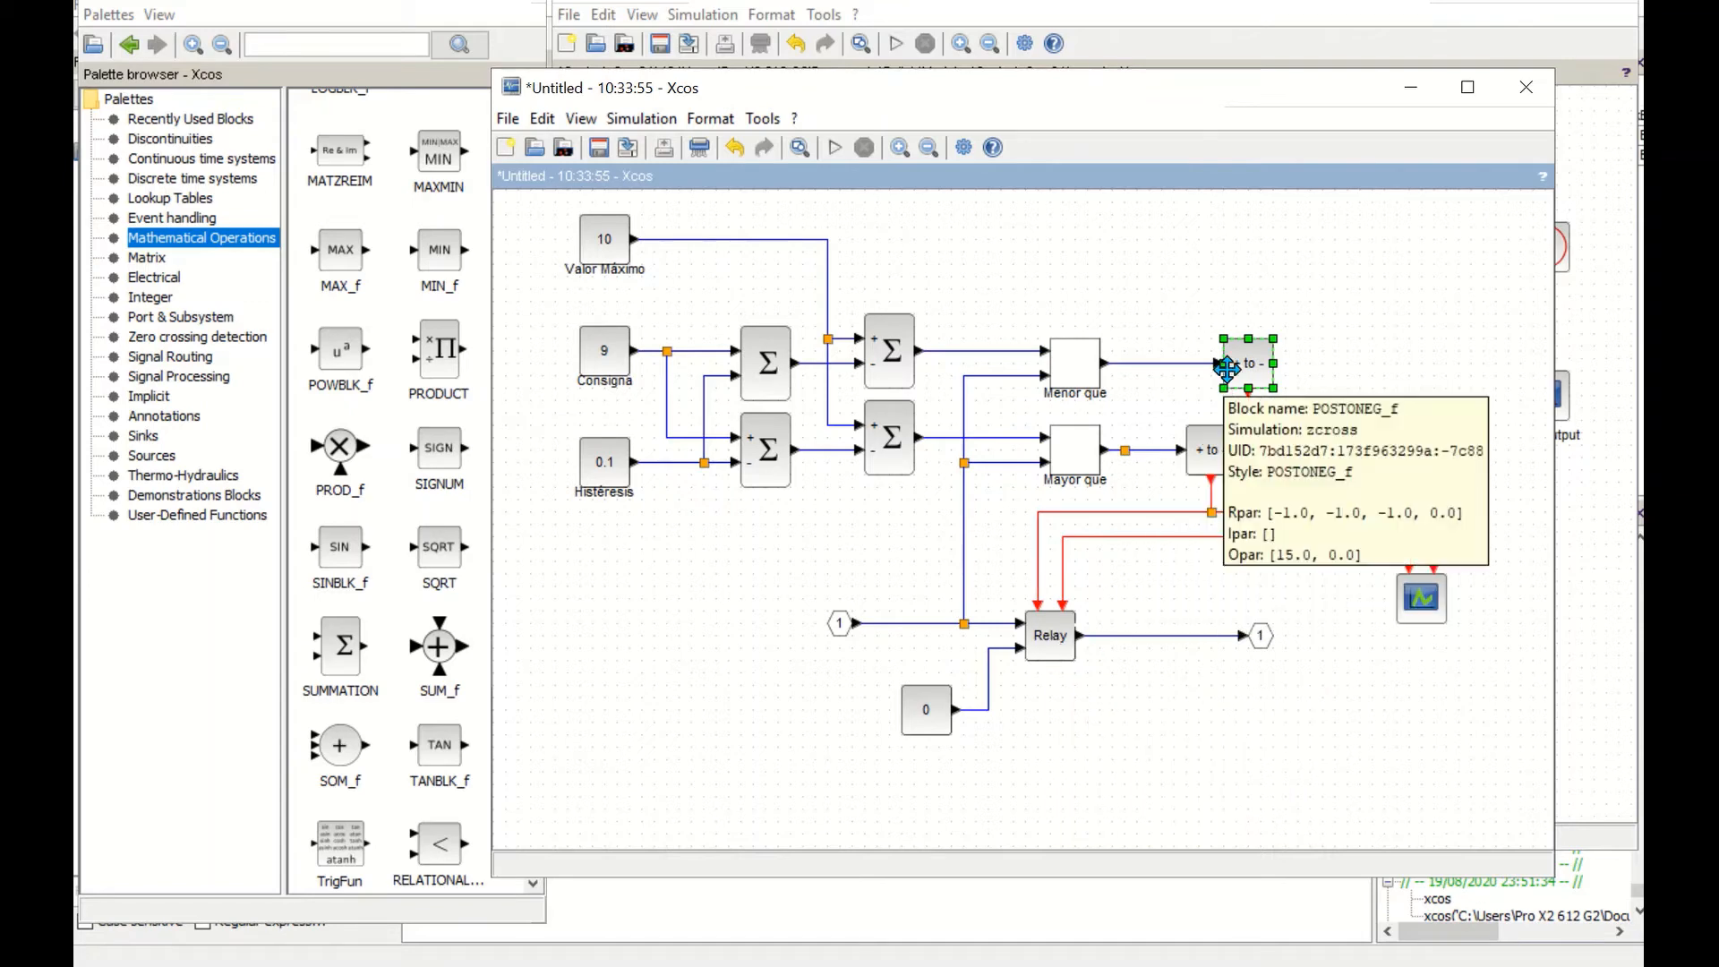
left_click(228, 339)
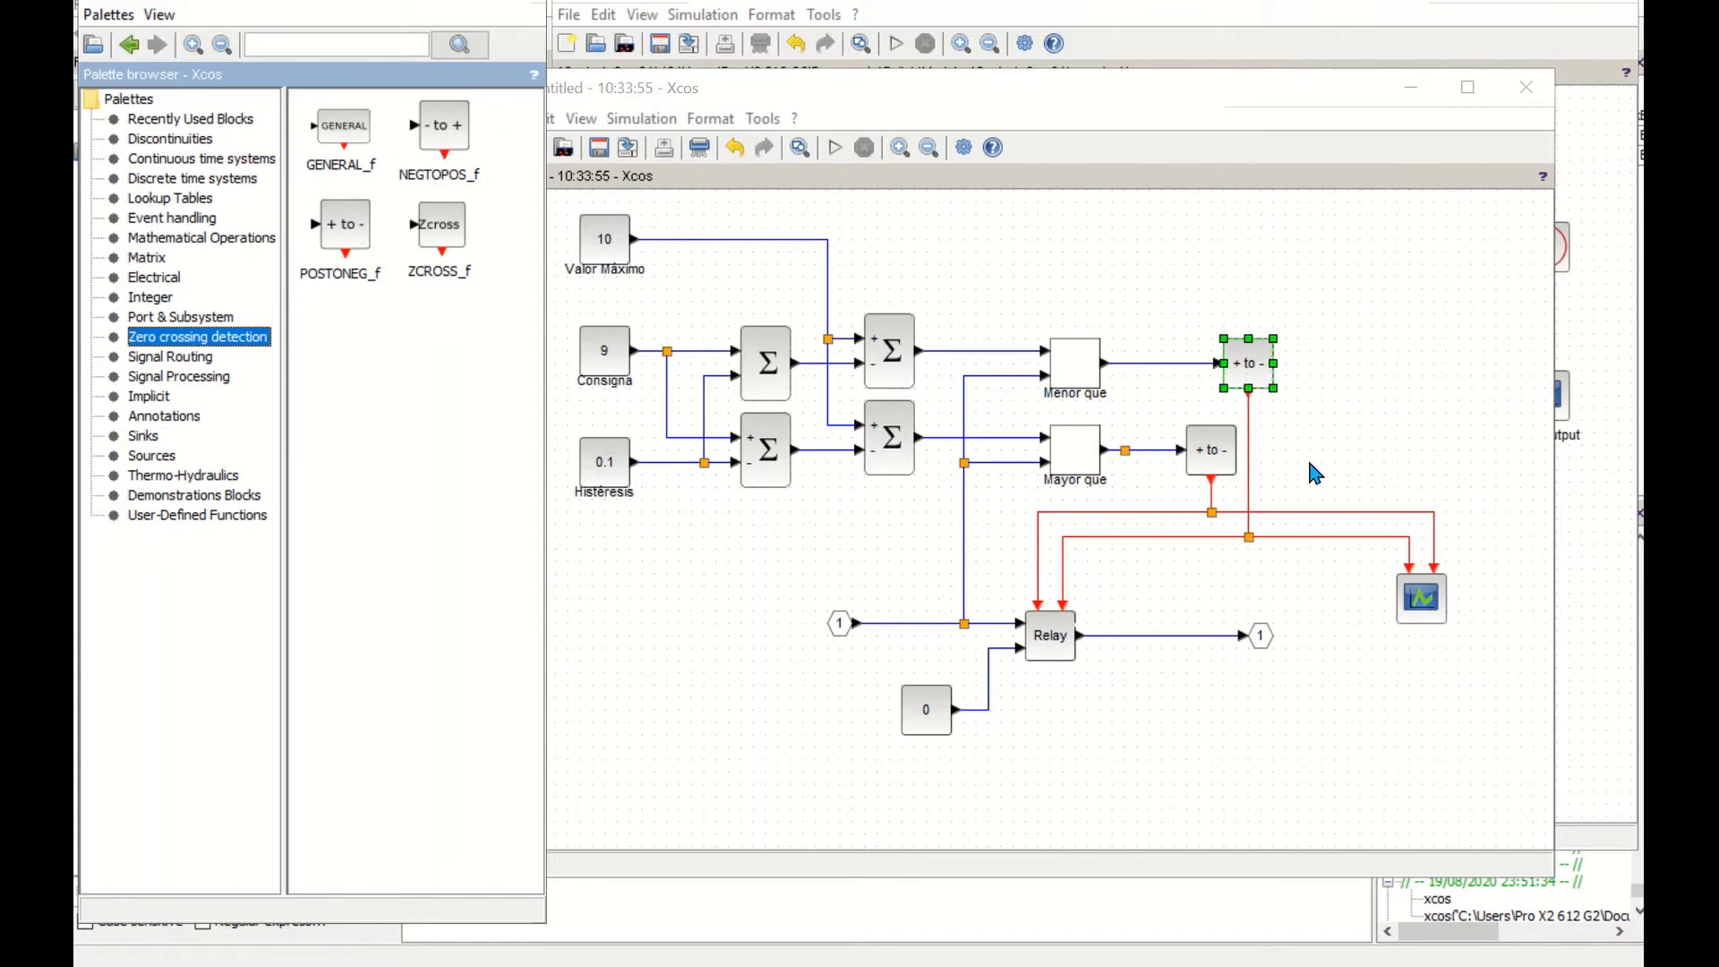
left_click(1365, 434)
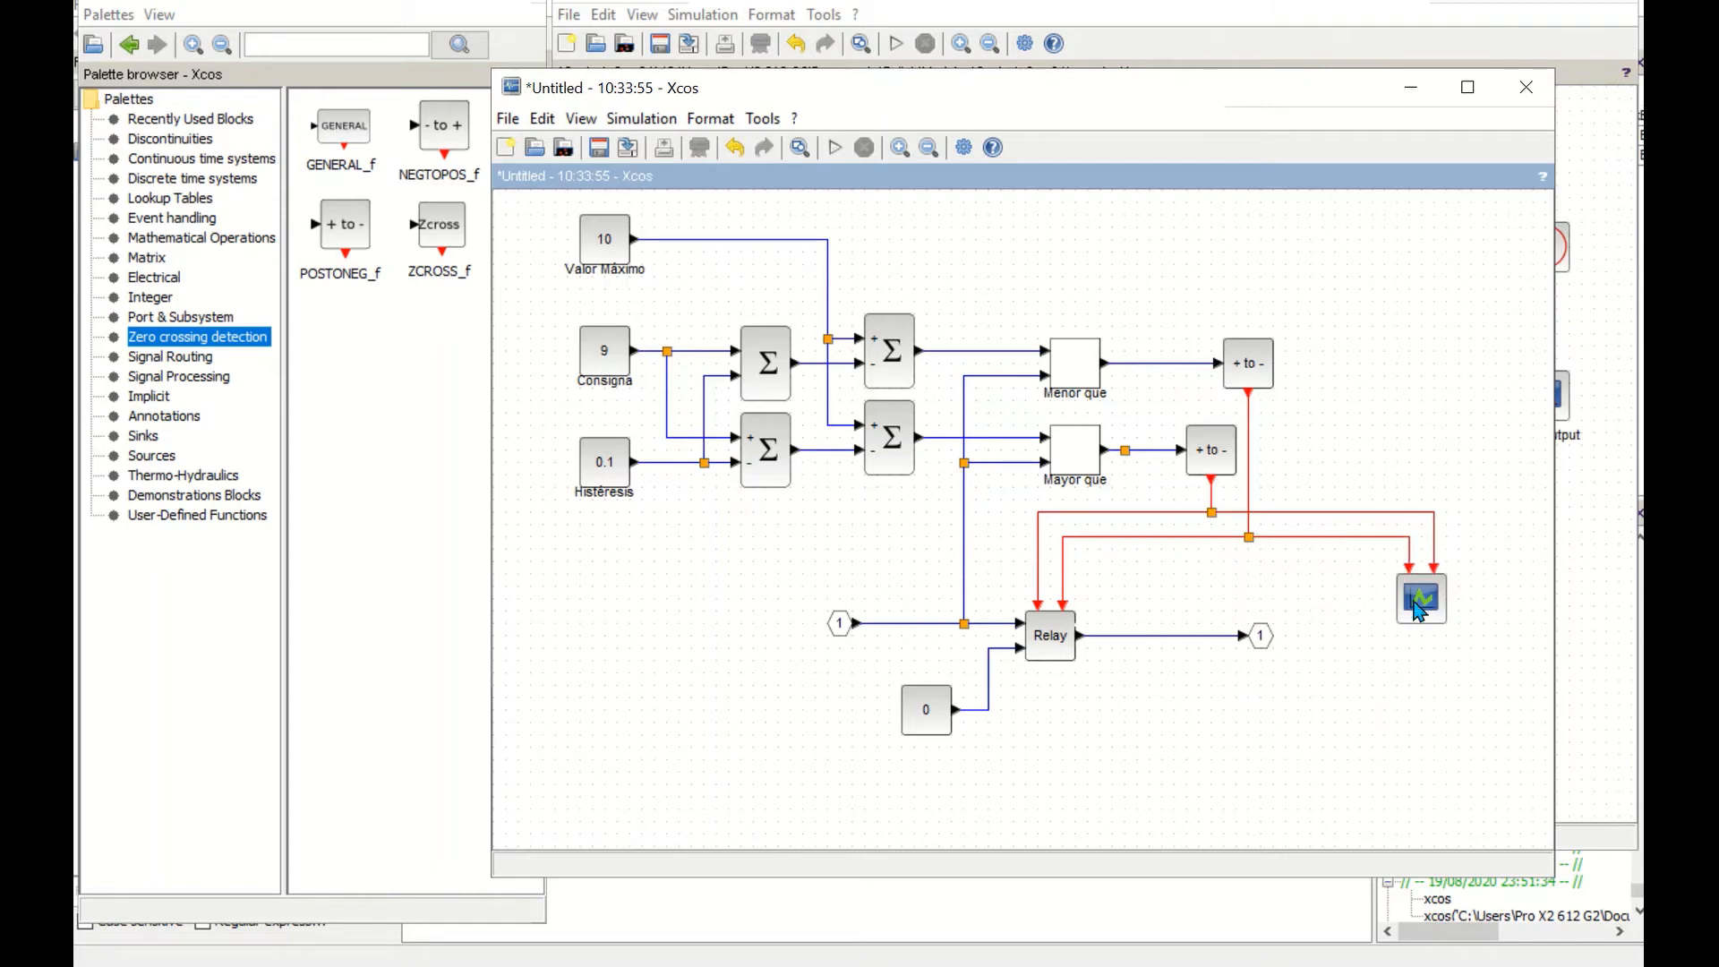
- Inspect the operator parameters of the Menor que and Mayor que relational blocks, cancelling both dialogs without changes
left_click(1258, 362)
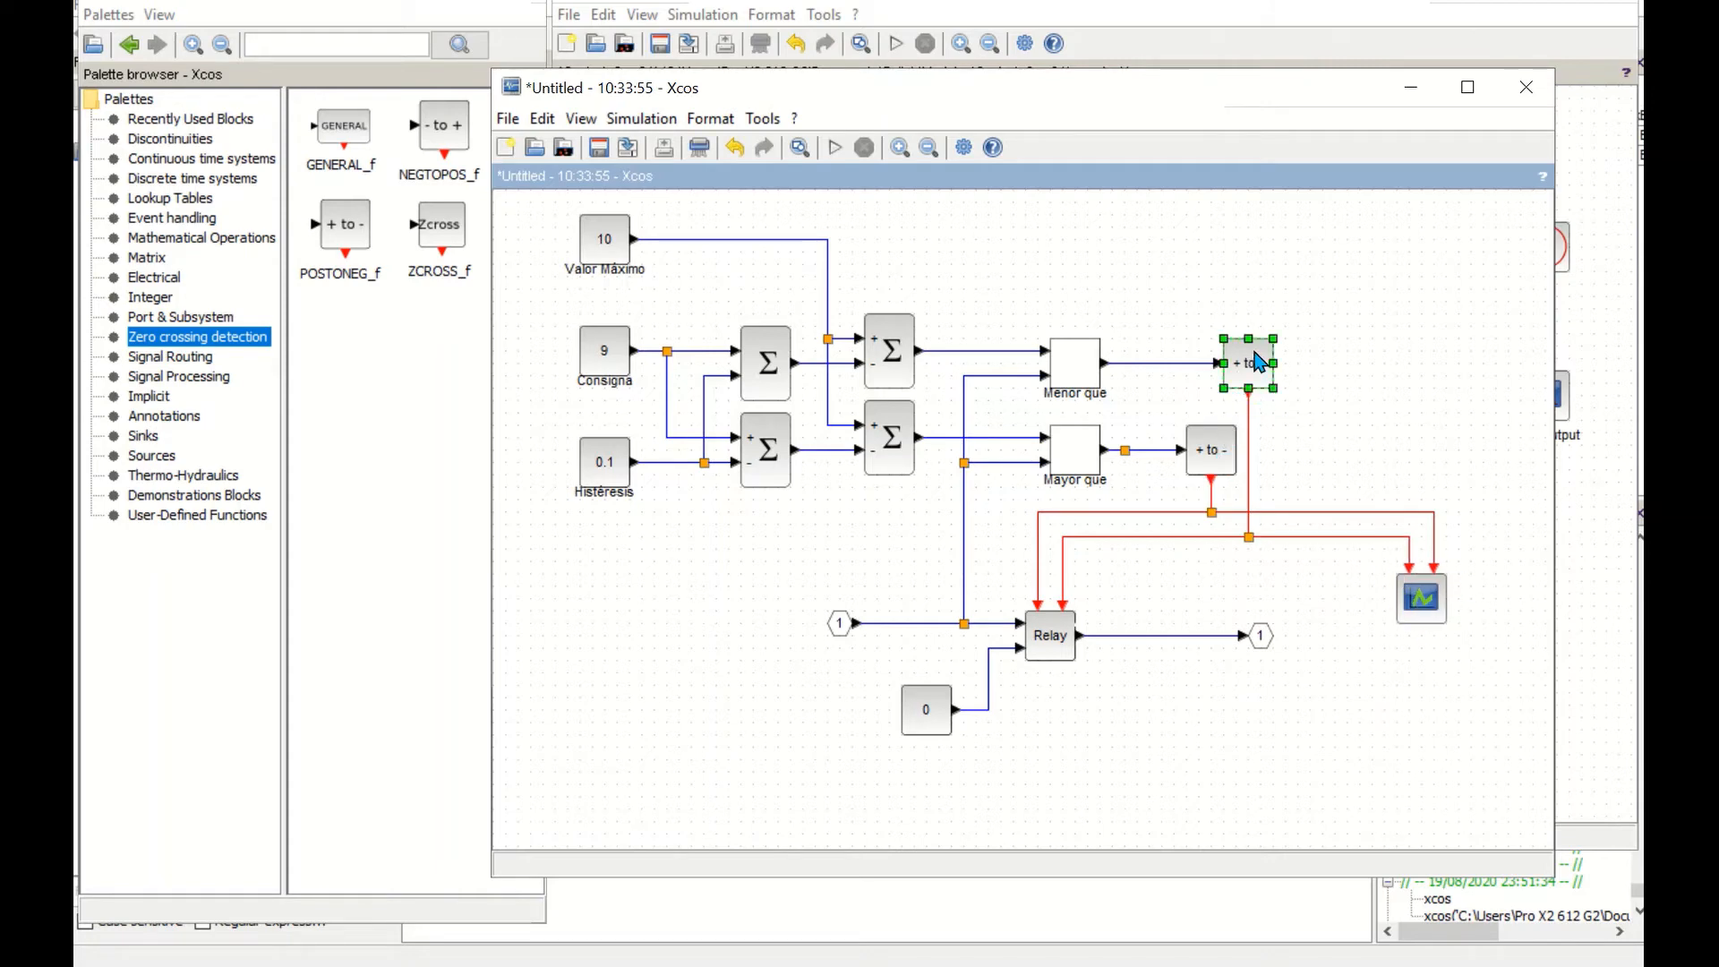
left_click(1211, 452)
left_click(1075, 367)
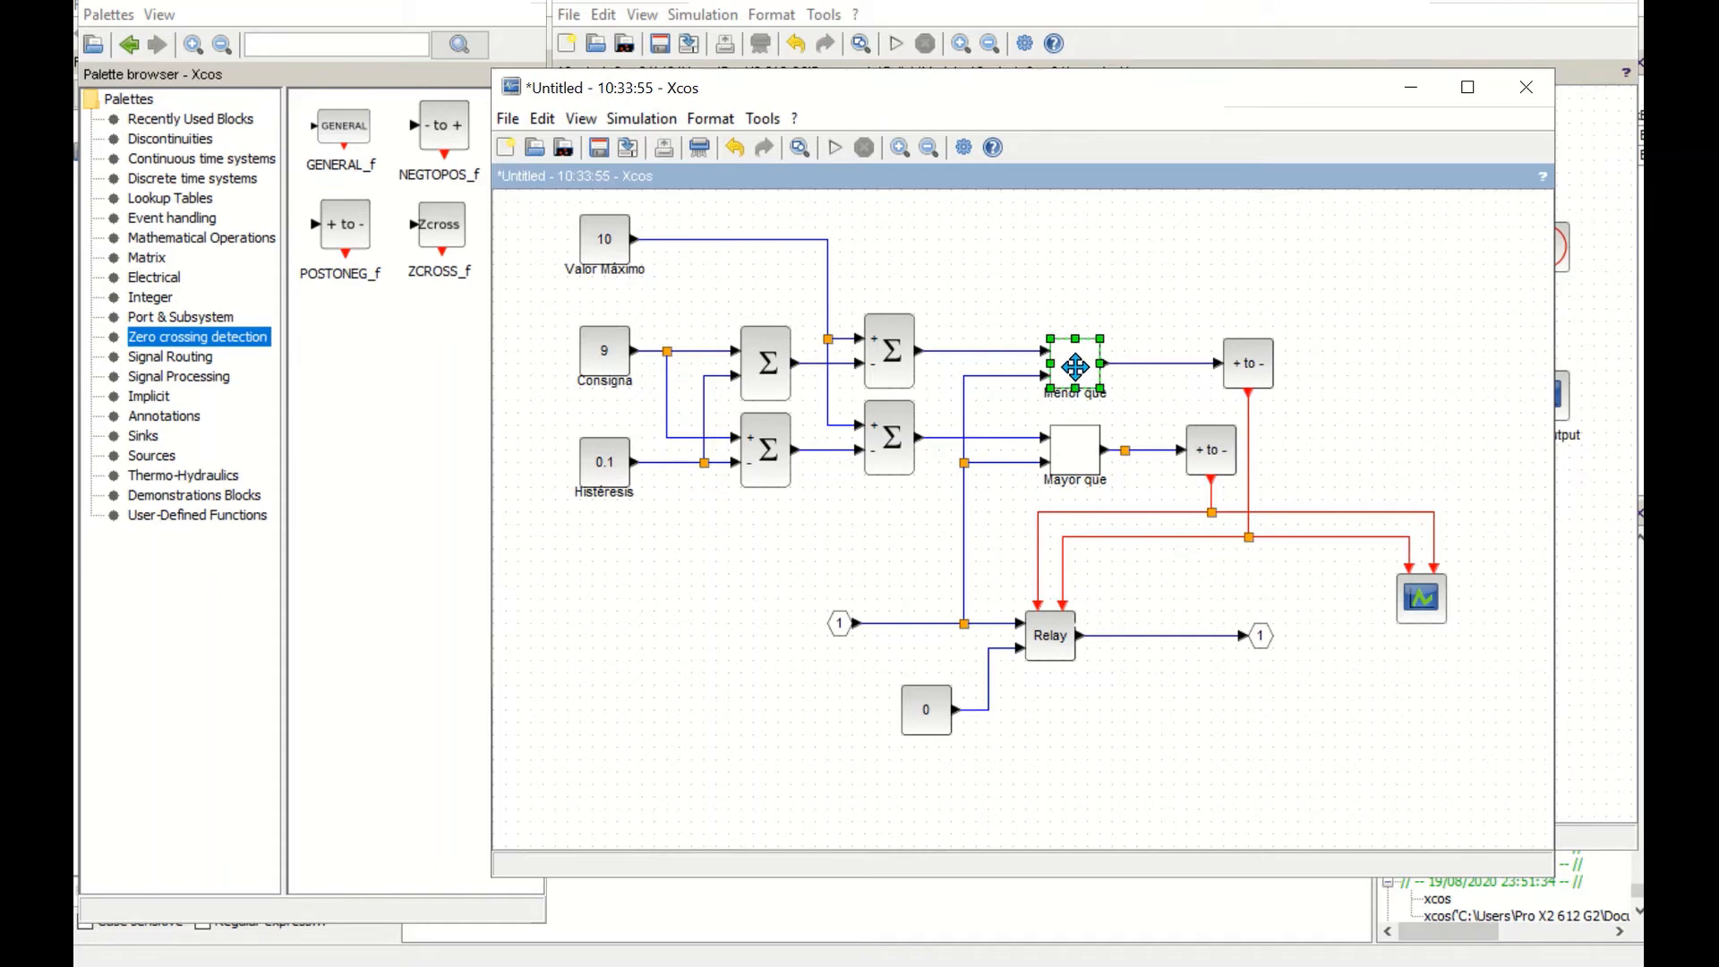
double_click(1075, 366)
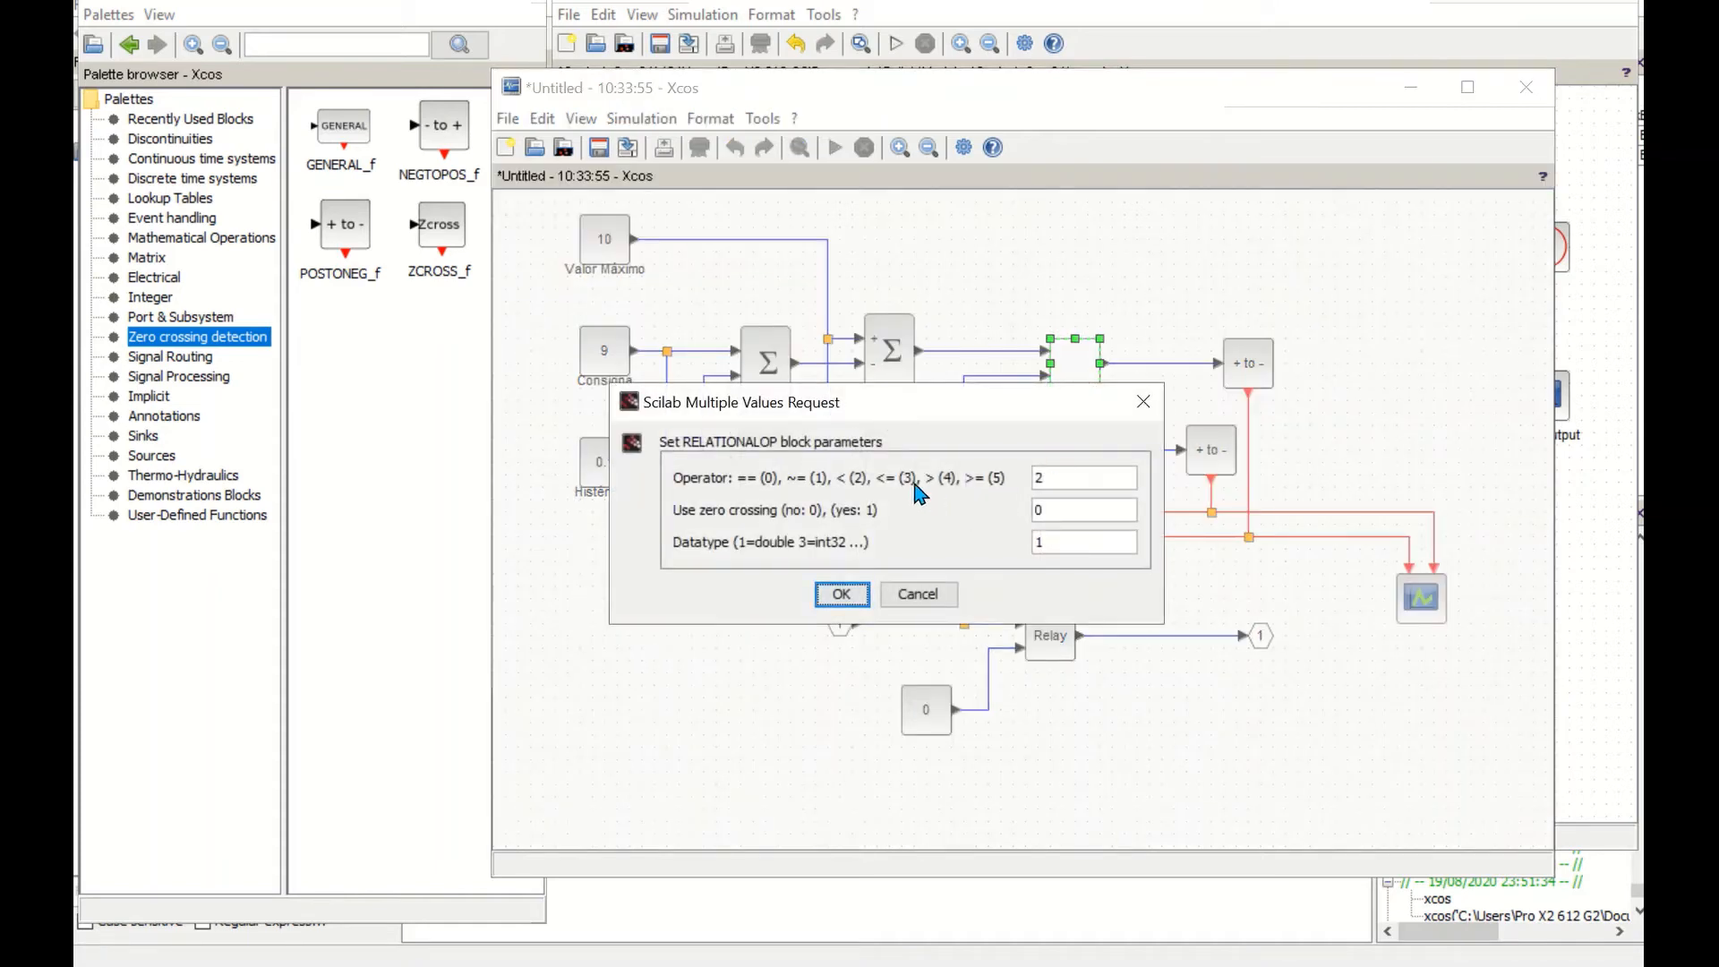
double_click(1047, 477)
left_click(930, 595)
double_click(1070, 458)
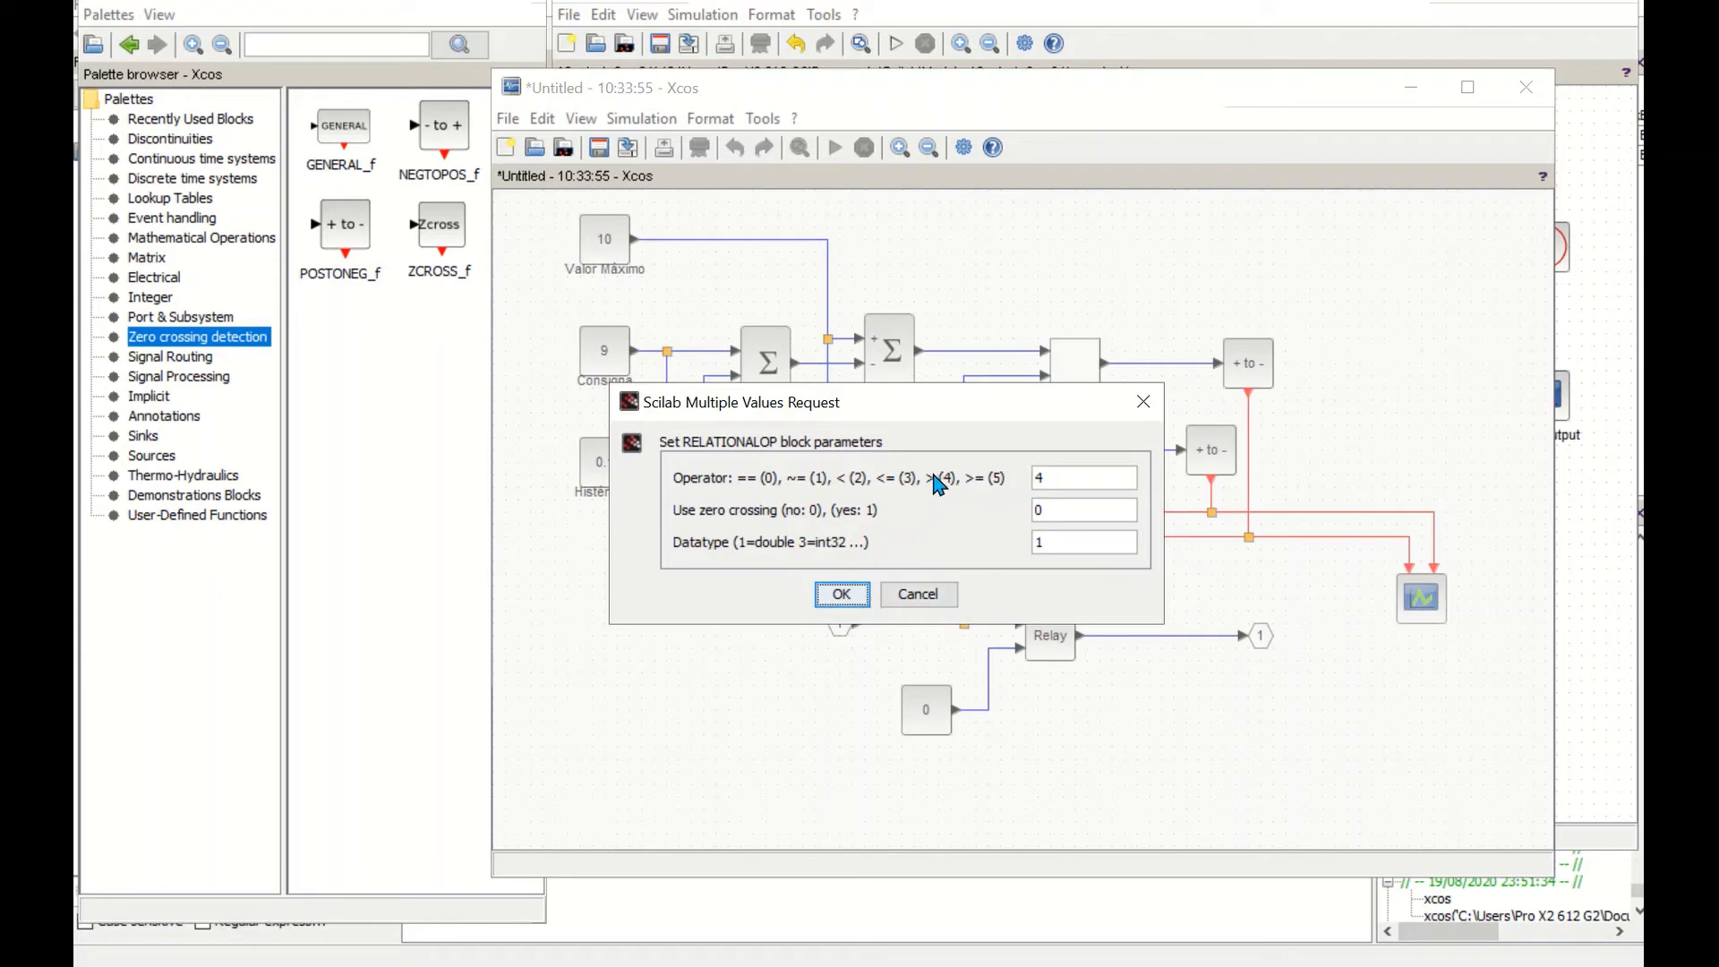
left_click(944, 598)
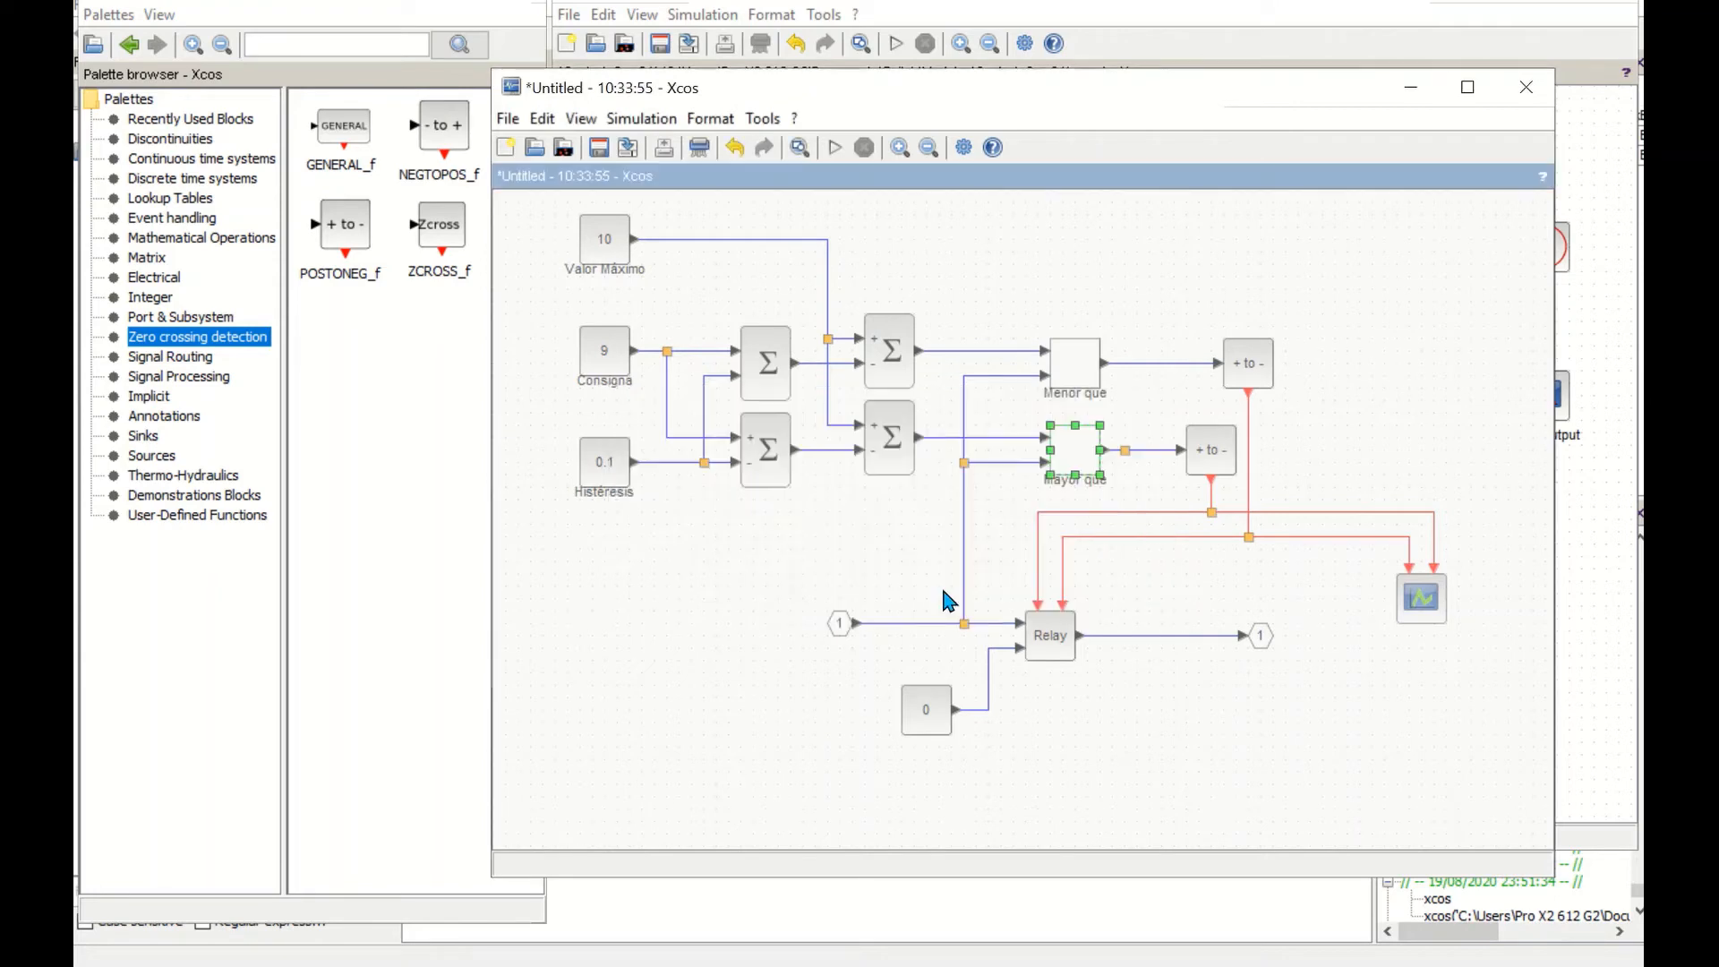
- View the formatting options available for the Mayor que block without applying any of them
right_click(1073, 449)
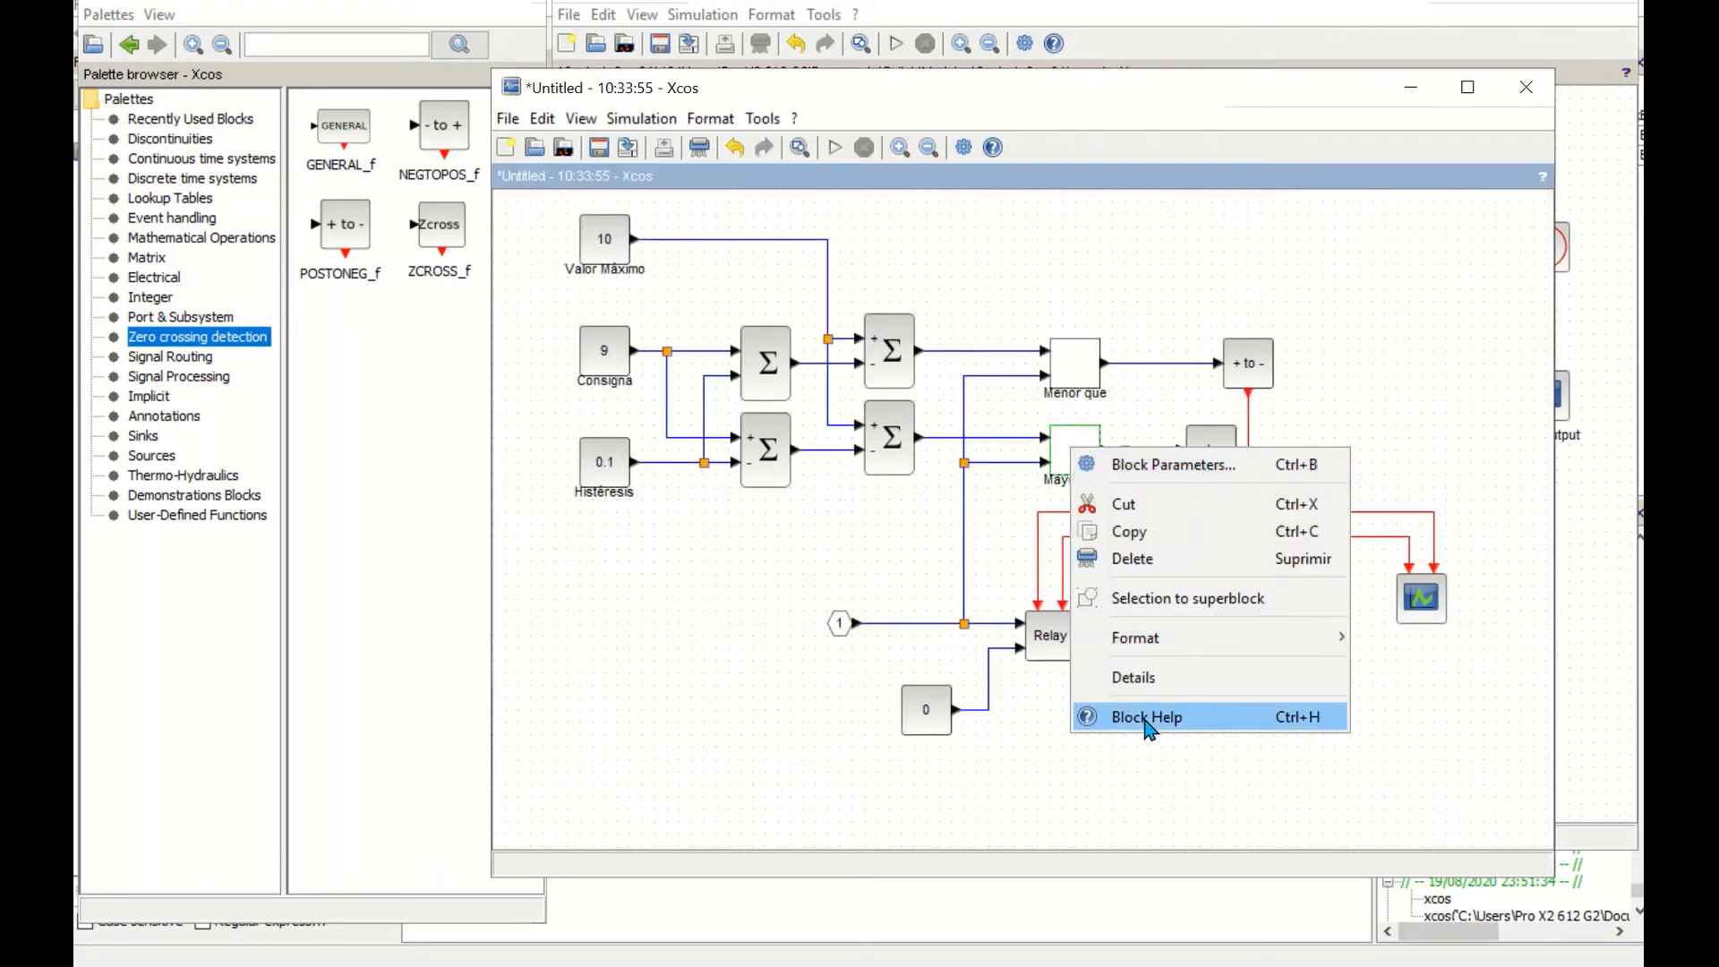
mouse_move(1157, 653)
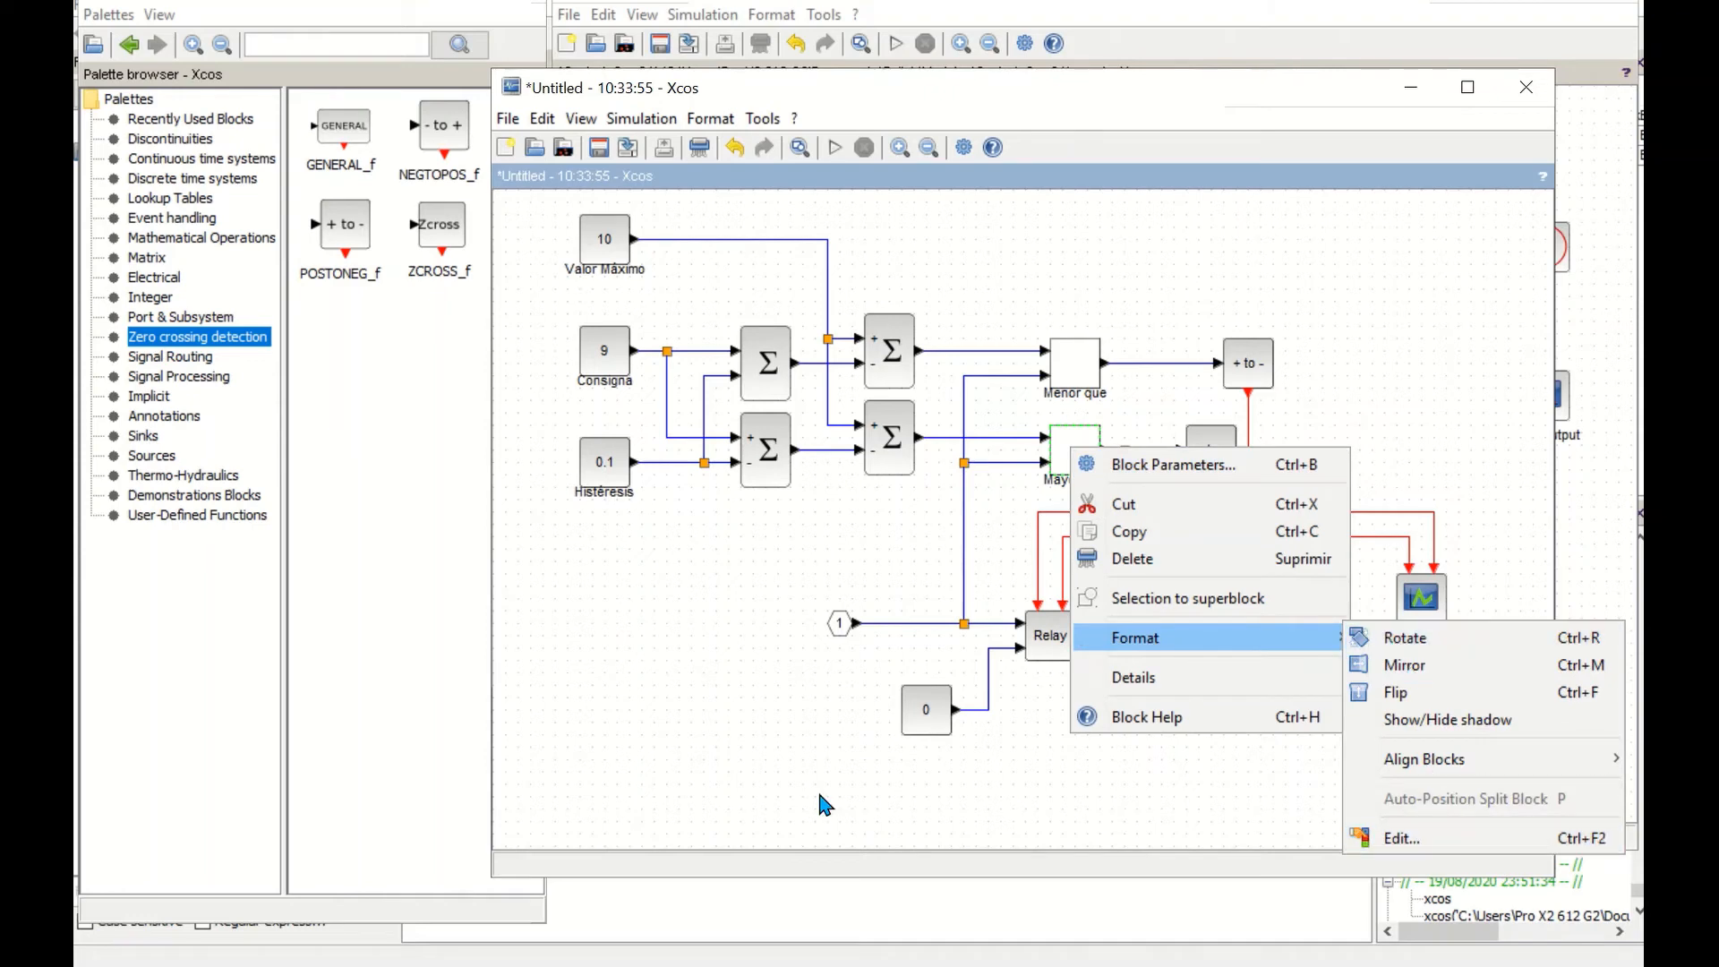
left_click(822, 725)
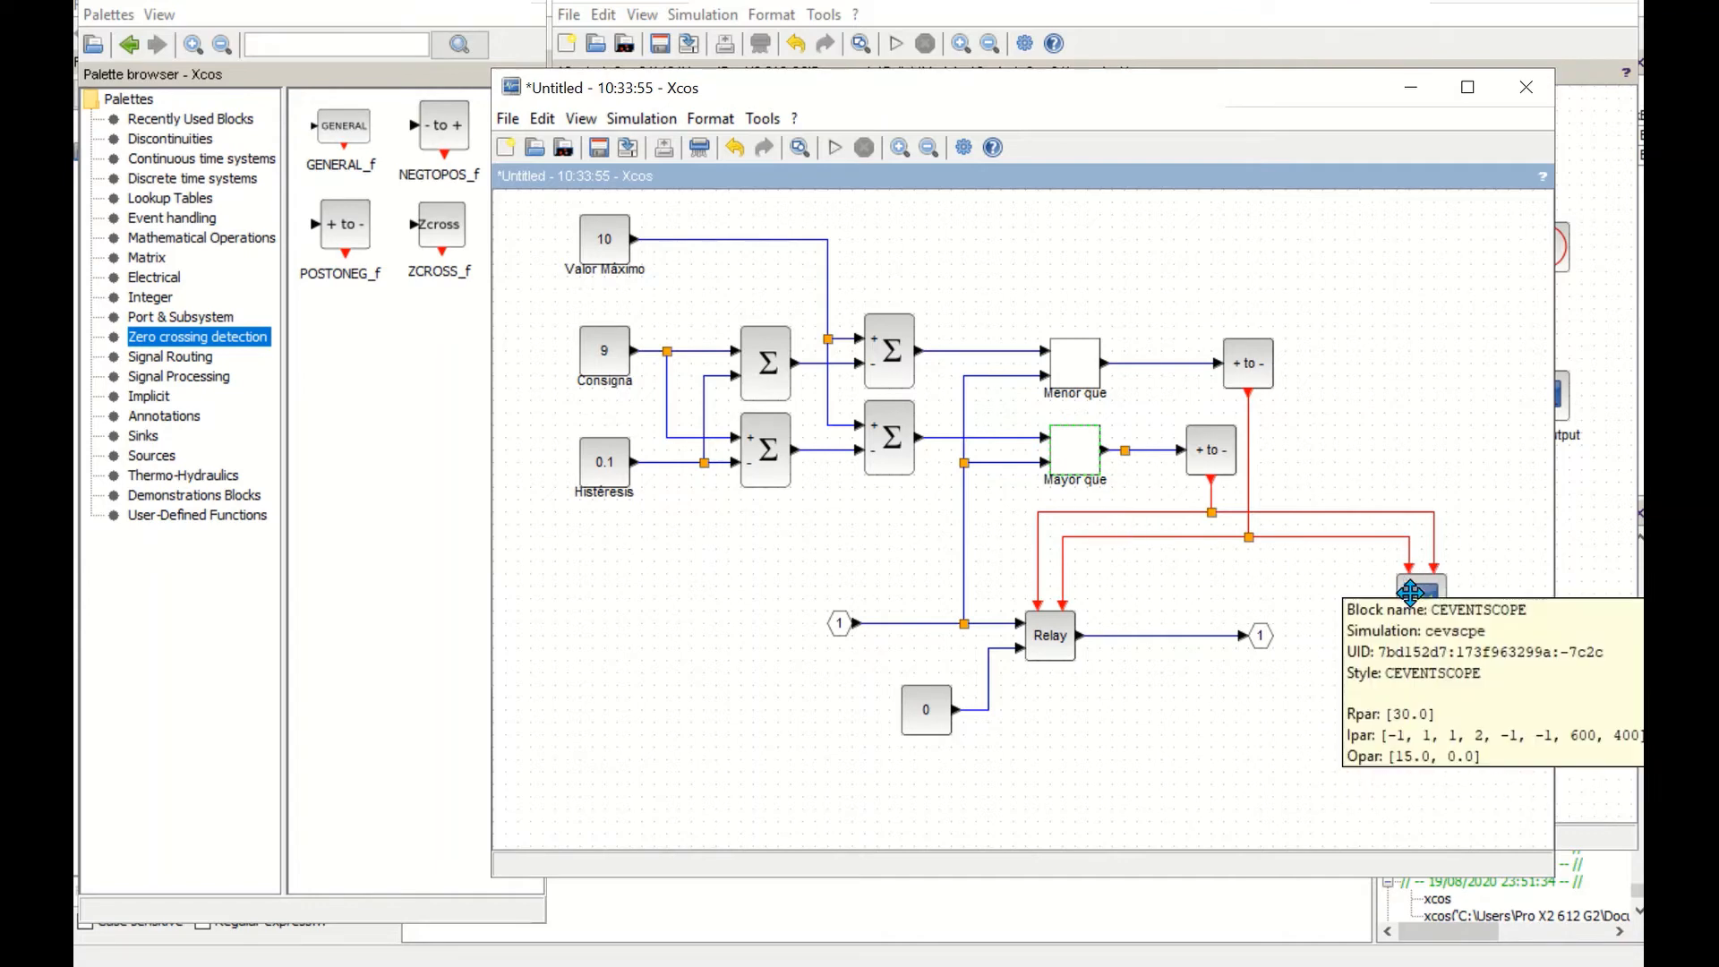
- Locate the CEVENTSCOPE block used as the subsystem's event scope among the Sinks blocks and return to the diagram
left_click(1420, 587)
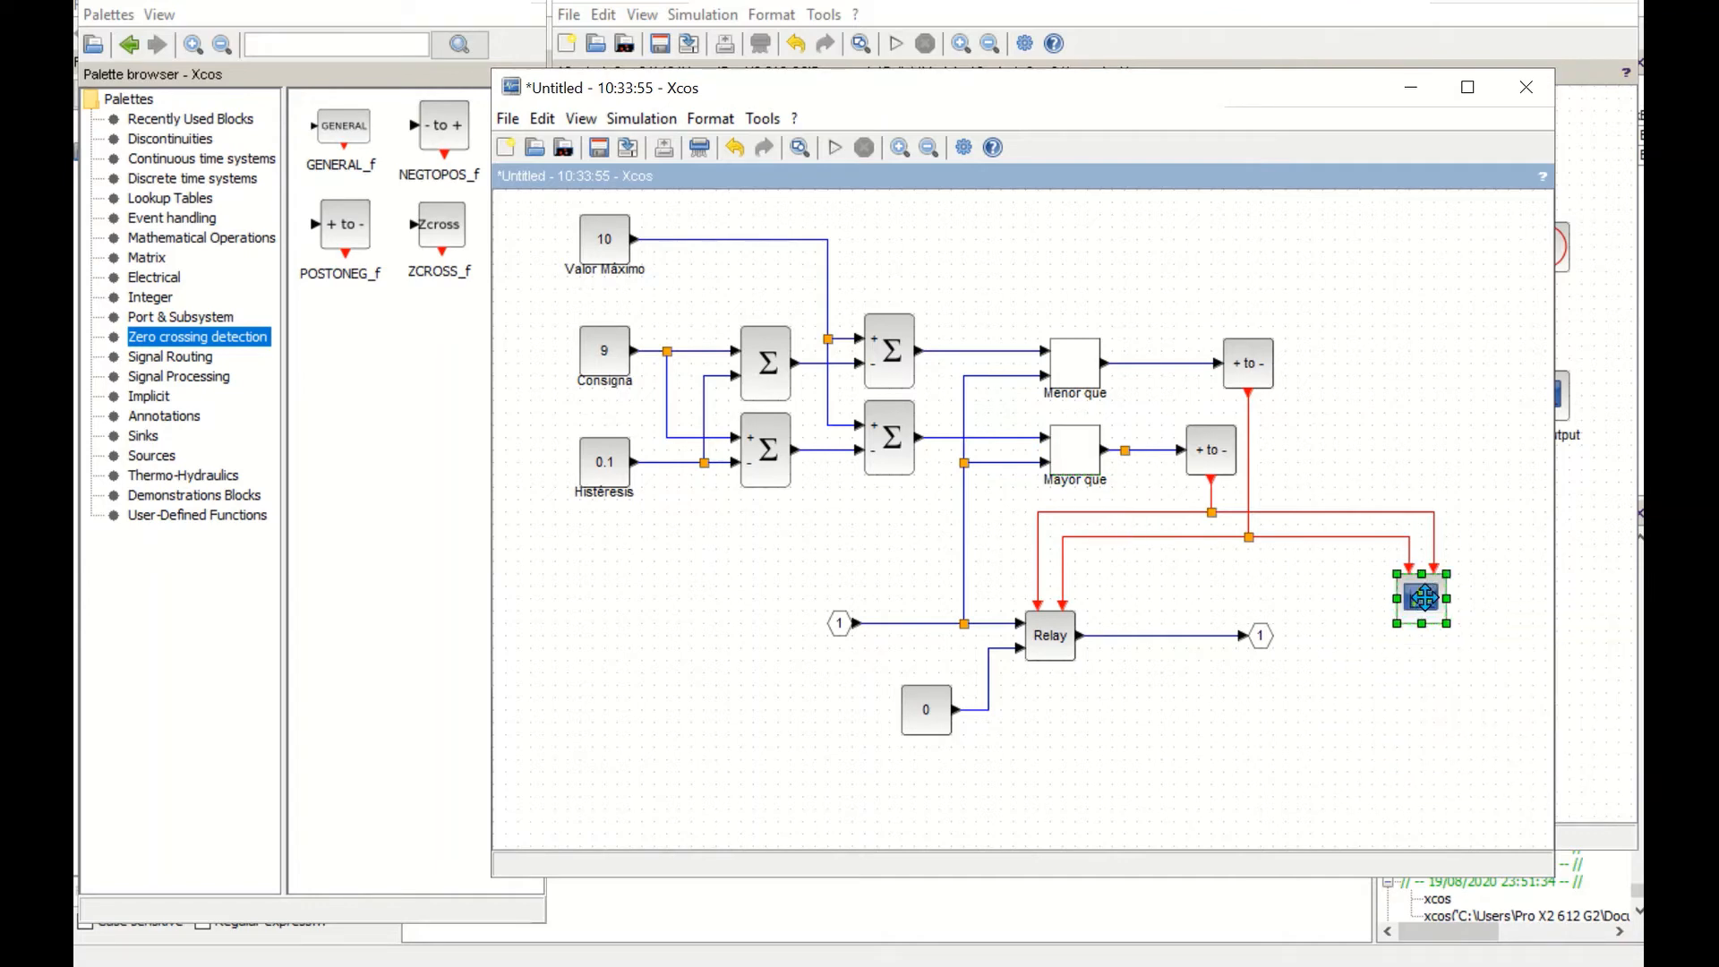
left_click(148, 437)
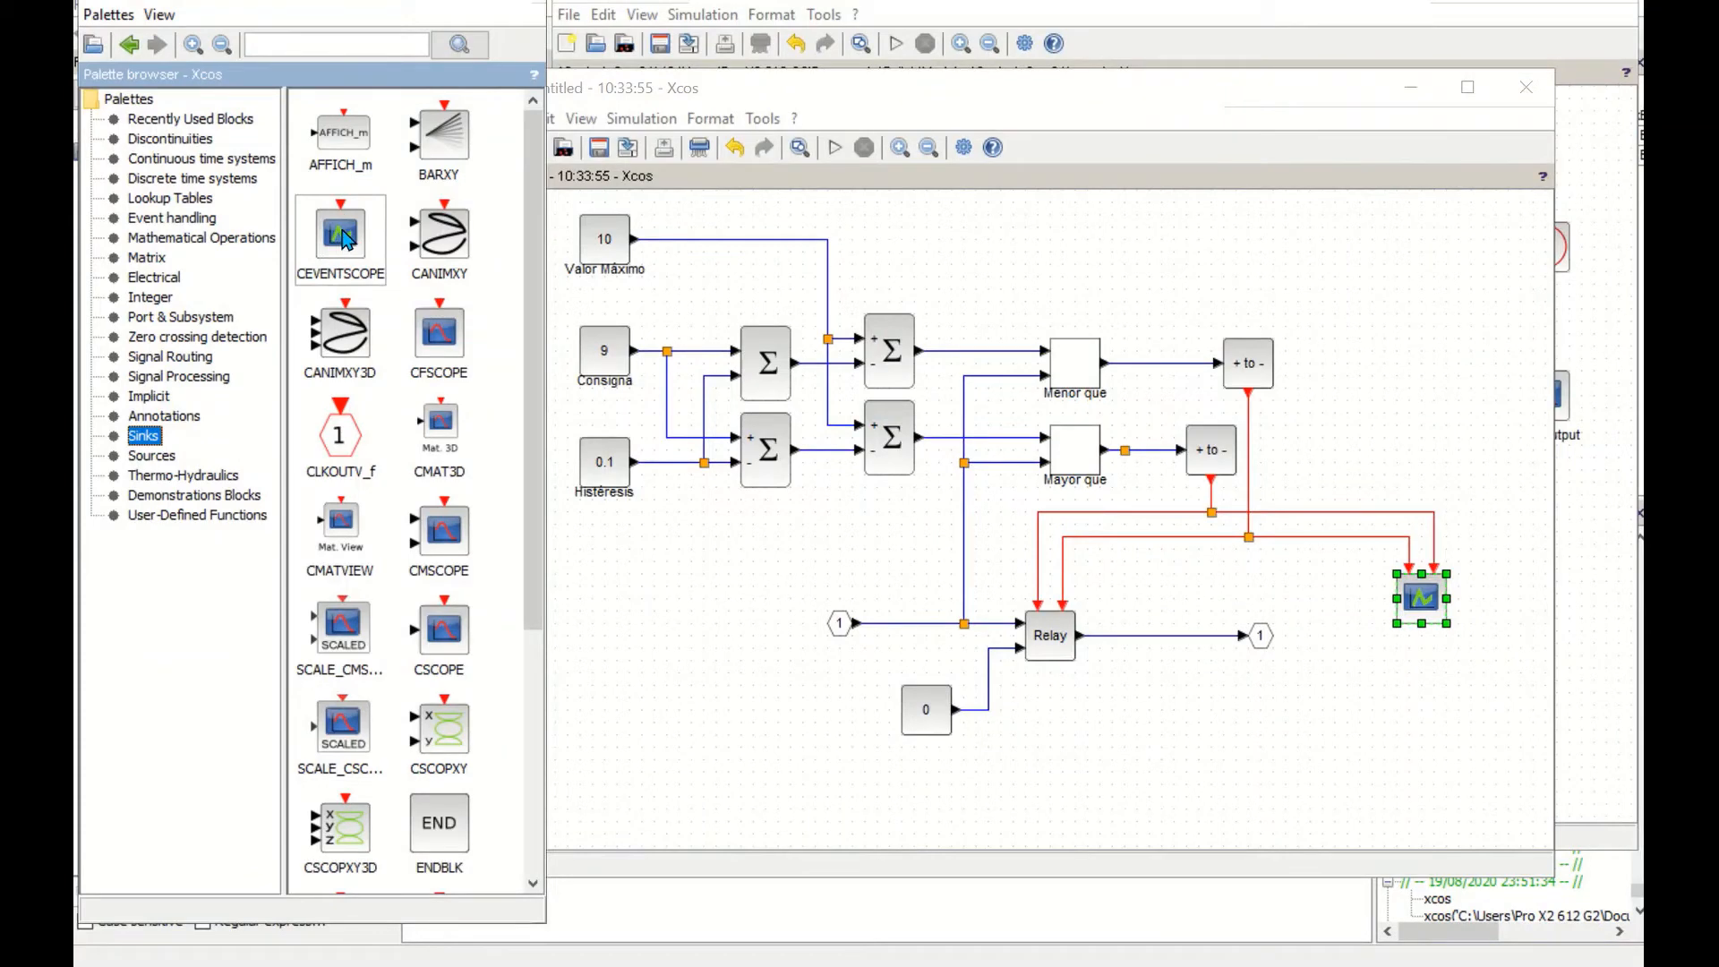
left_click_drag(1250, 541, 1248, 537)
left_click(1343, 703)
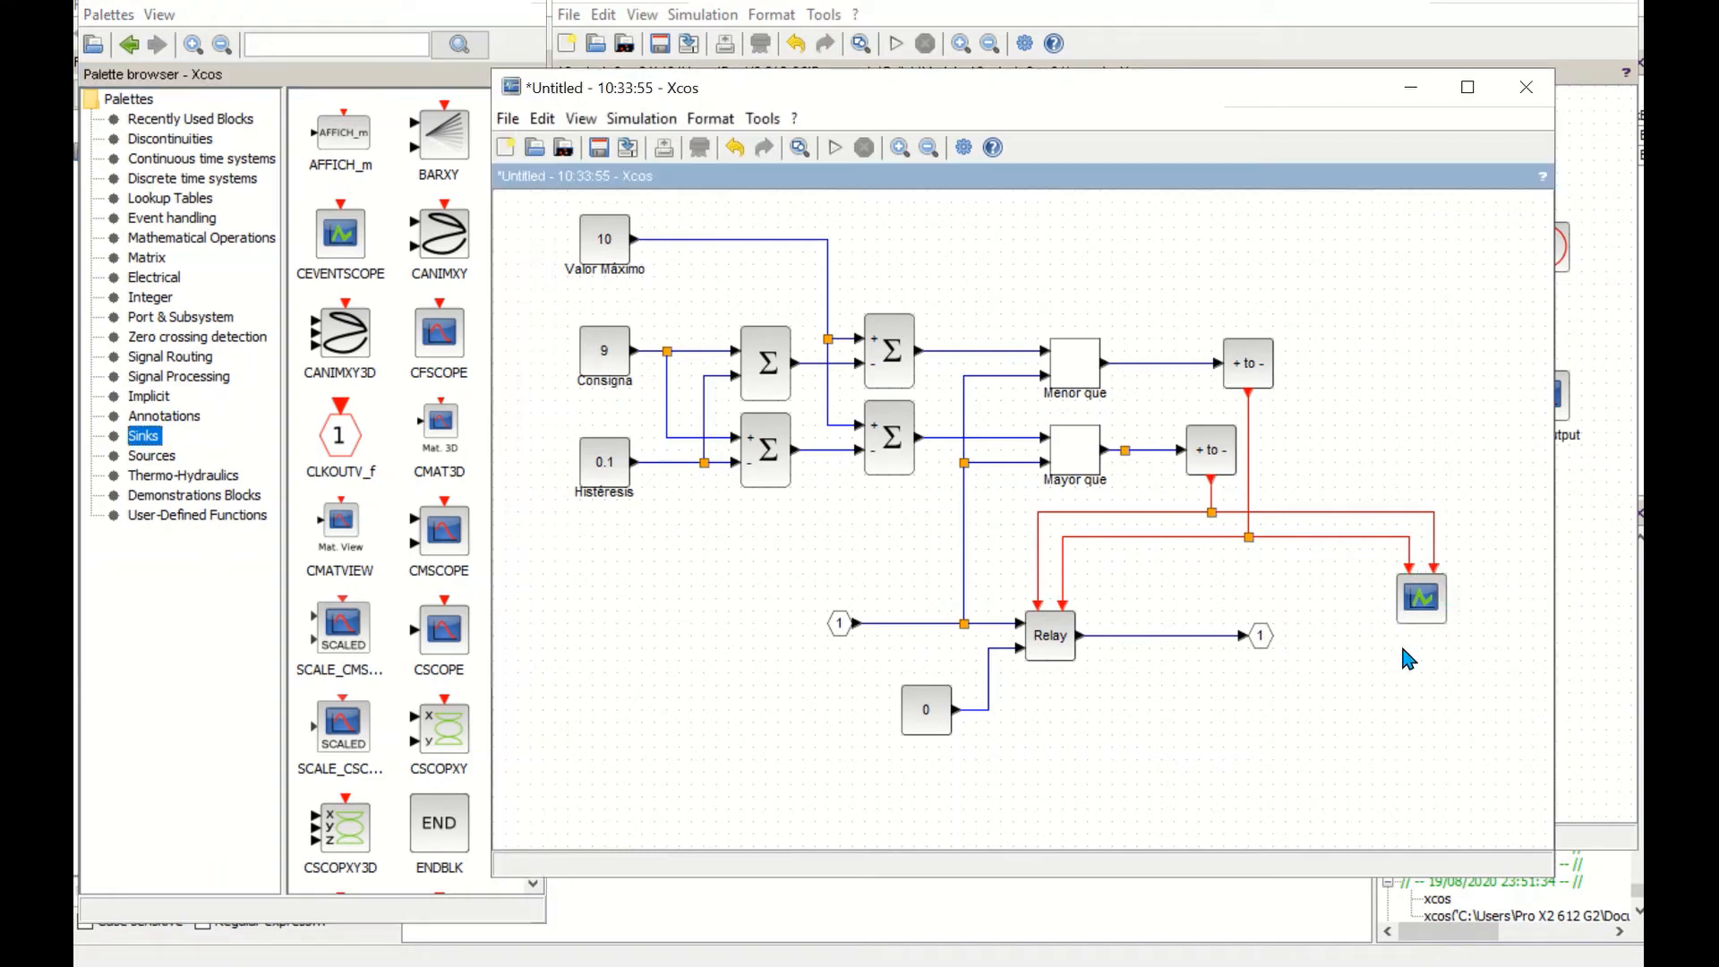
- Review the event scope's number of event inputs and curve styles, and accept its parameters unchanged
double_click(1423, 600)
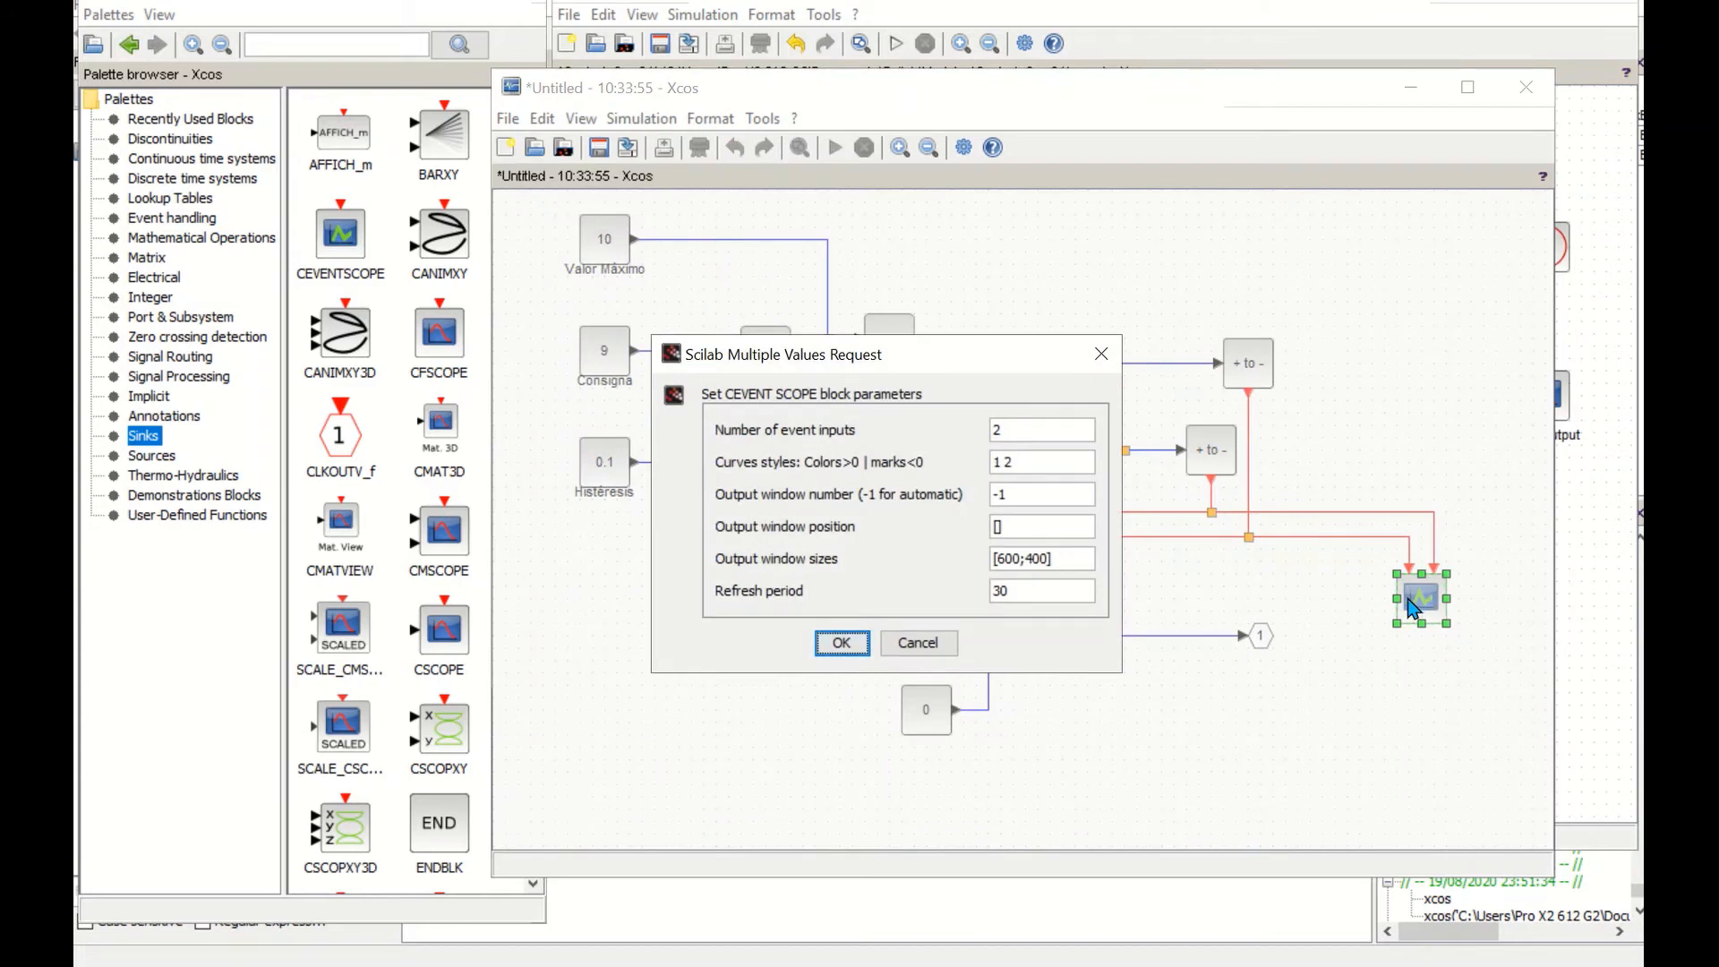
left_click(1002, 461)
double_click(995, 462)
left_click(1020, 462)
left_click(842, 644)
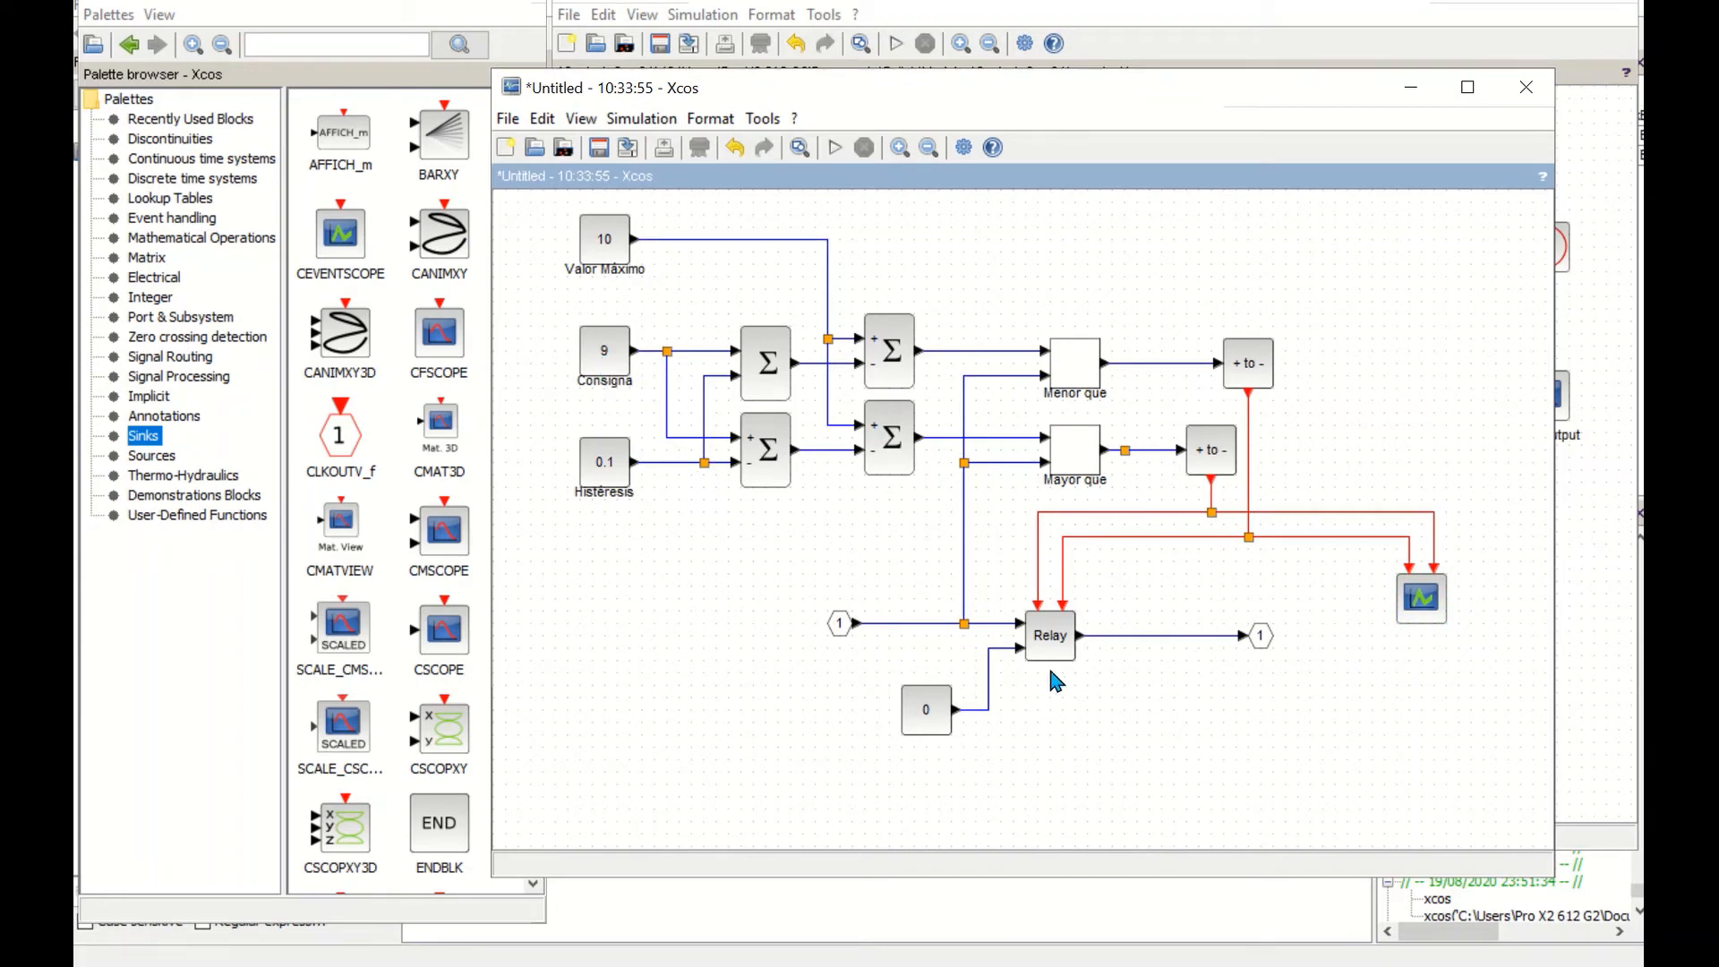
- Inspect the parameters of the Relay block and of the constant 0 block feeding it, closing both dialogs without changes
left_click(1056, 641)
double_click(1056, 641)
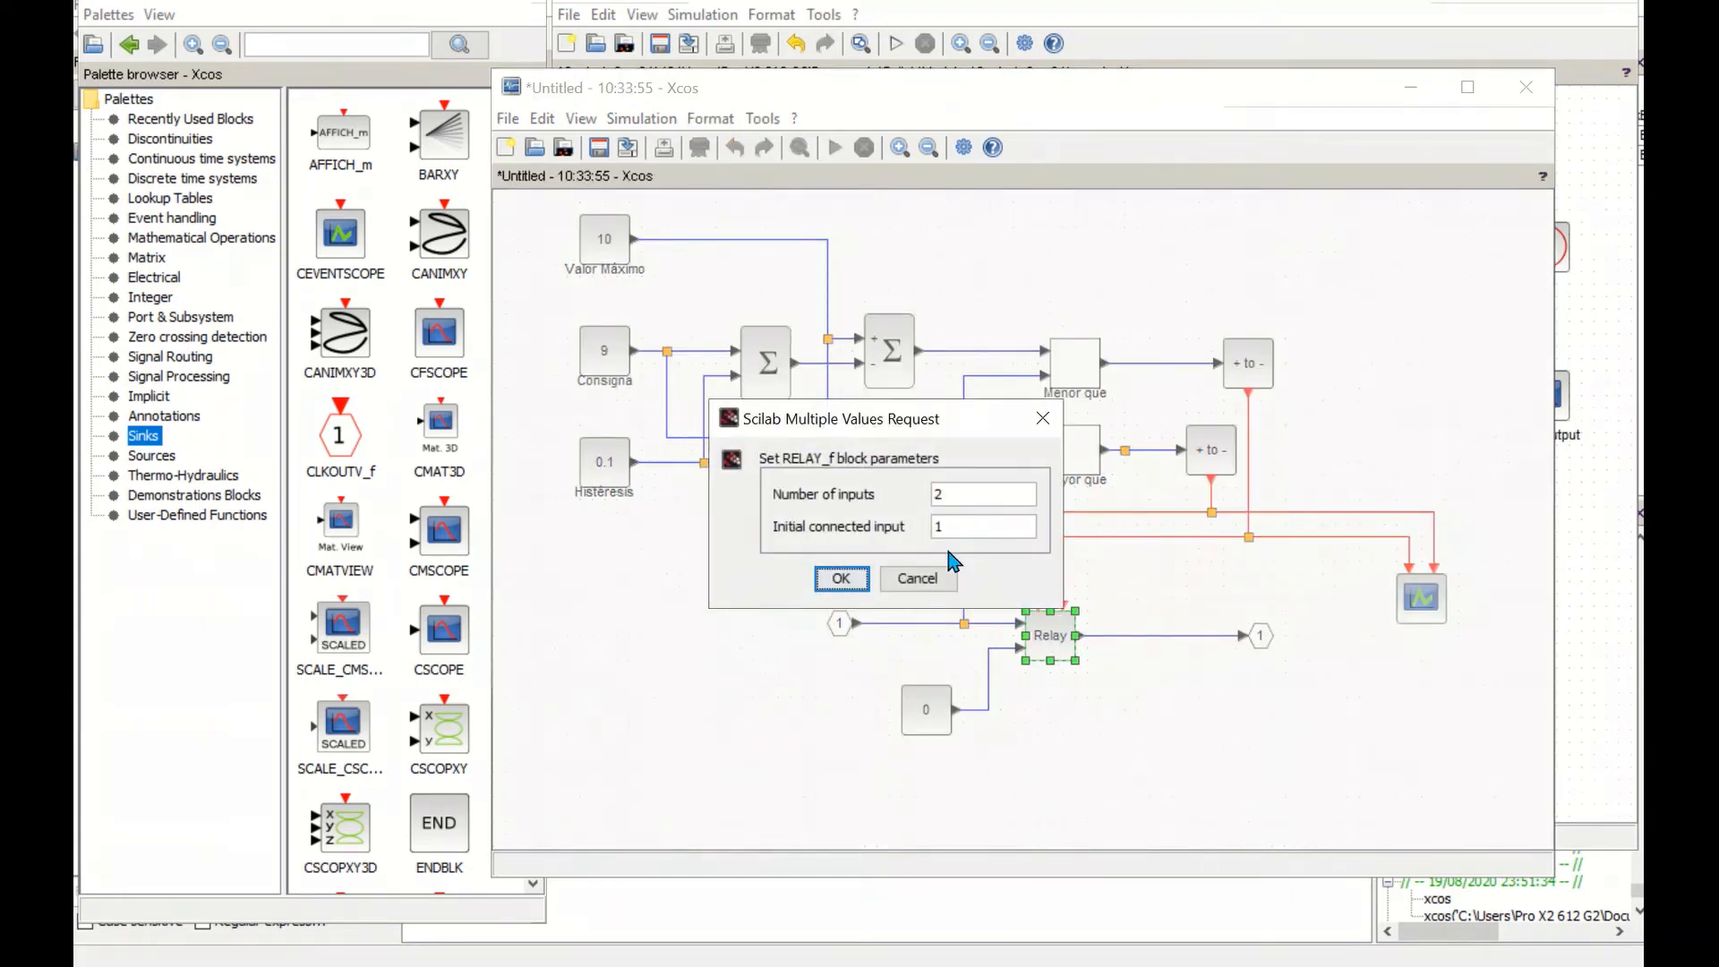
left_click(1043, 418)
double_click(925, 709)
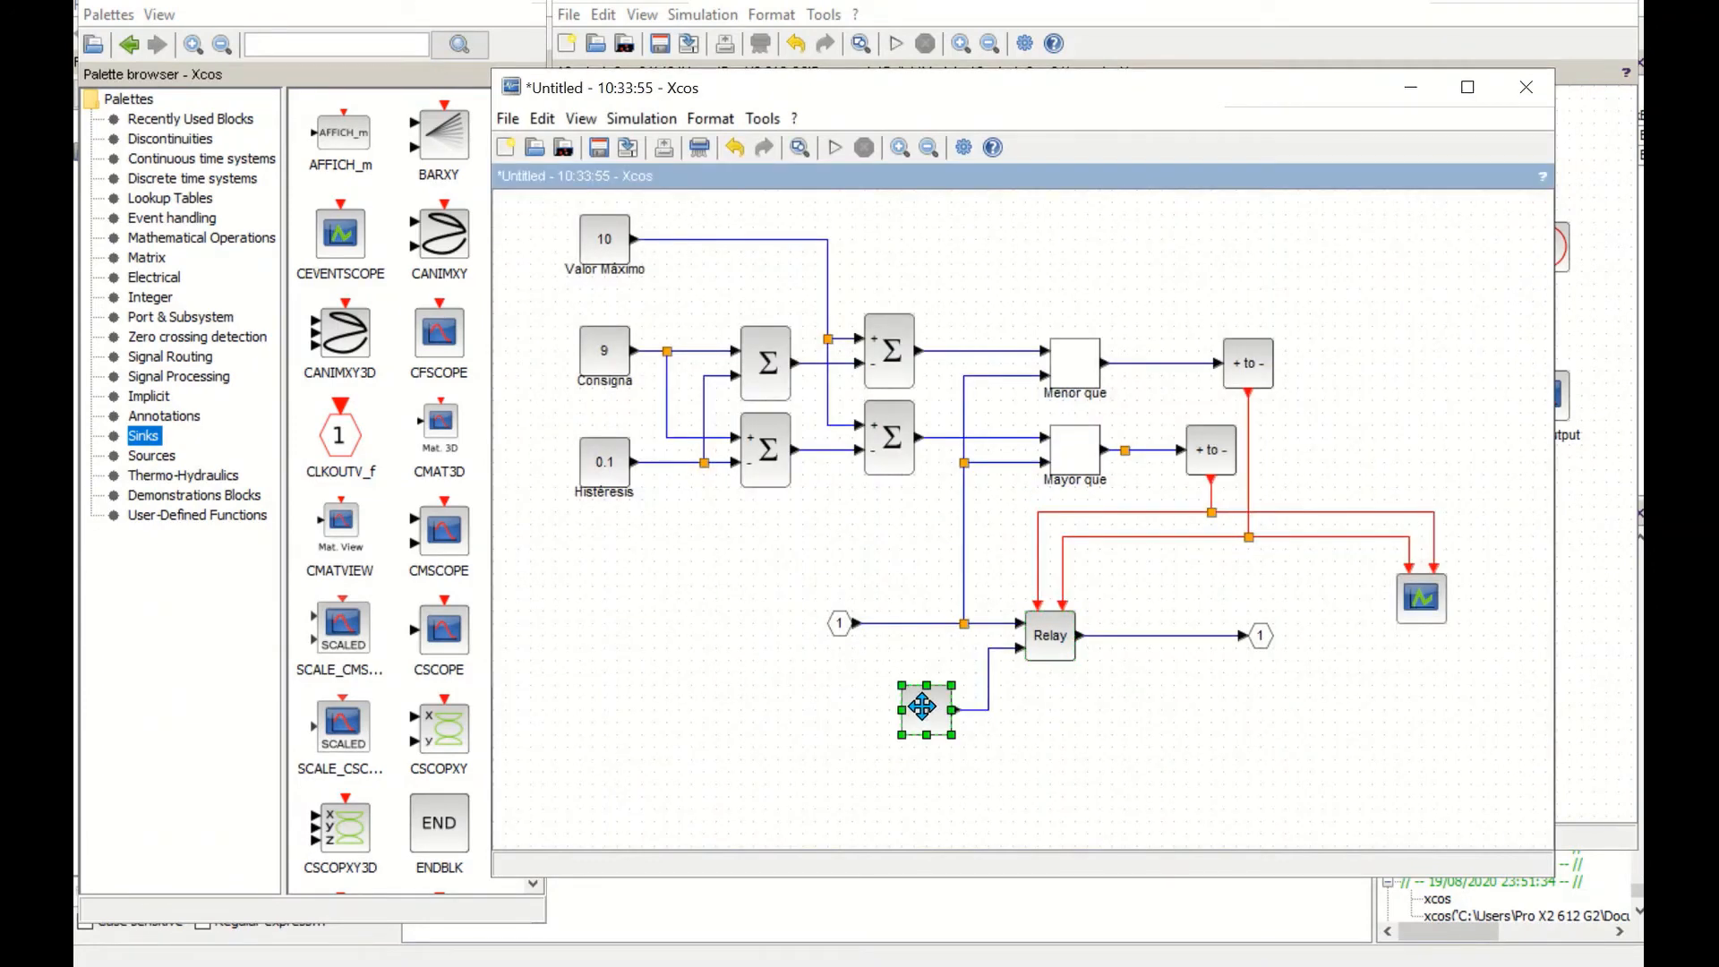
left_click(1034, 417)
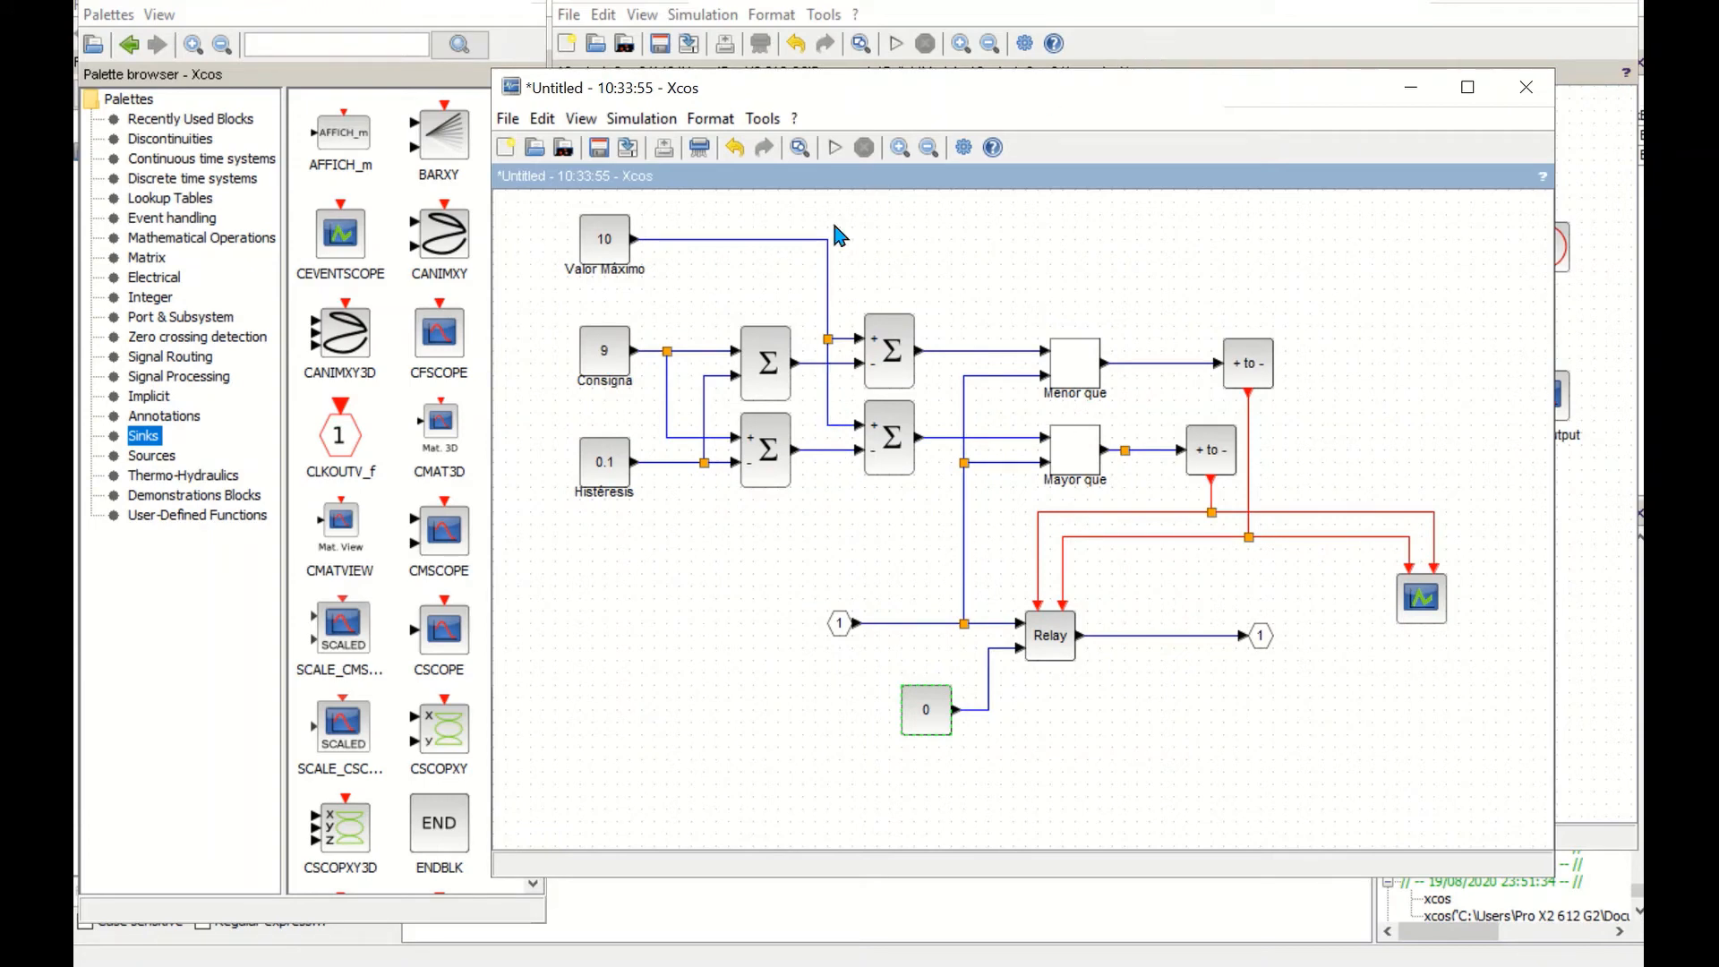
- Set the Consigna constant block's value to 8
left_click(609, 353)
double_click(609, 353)
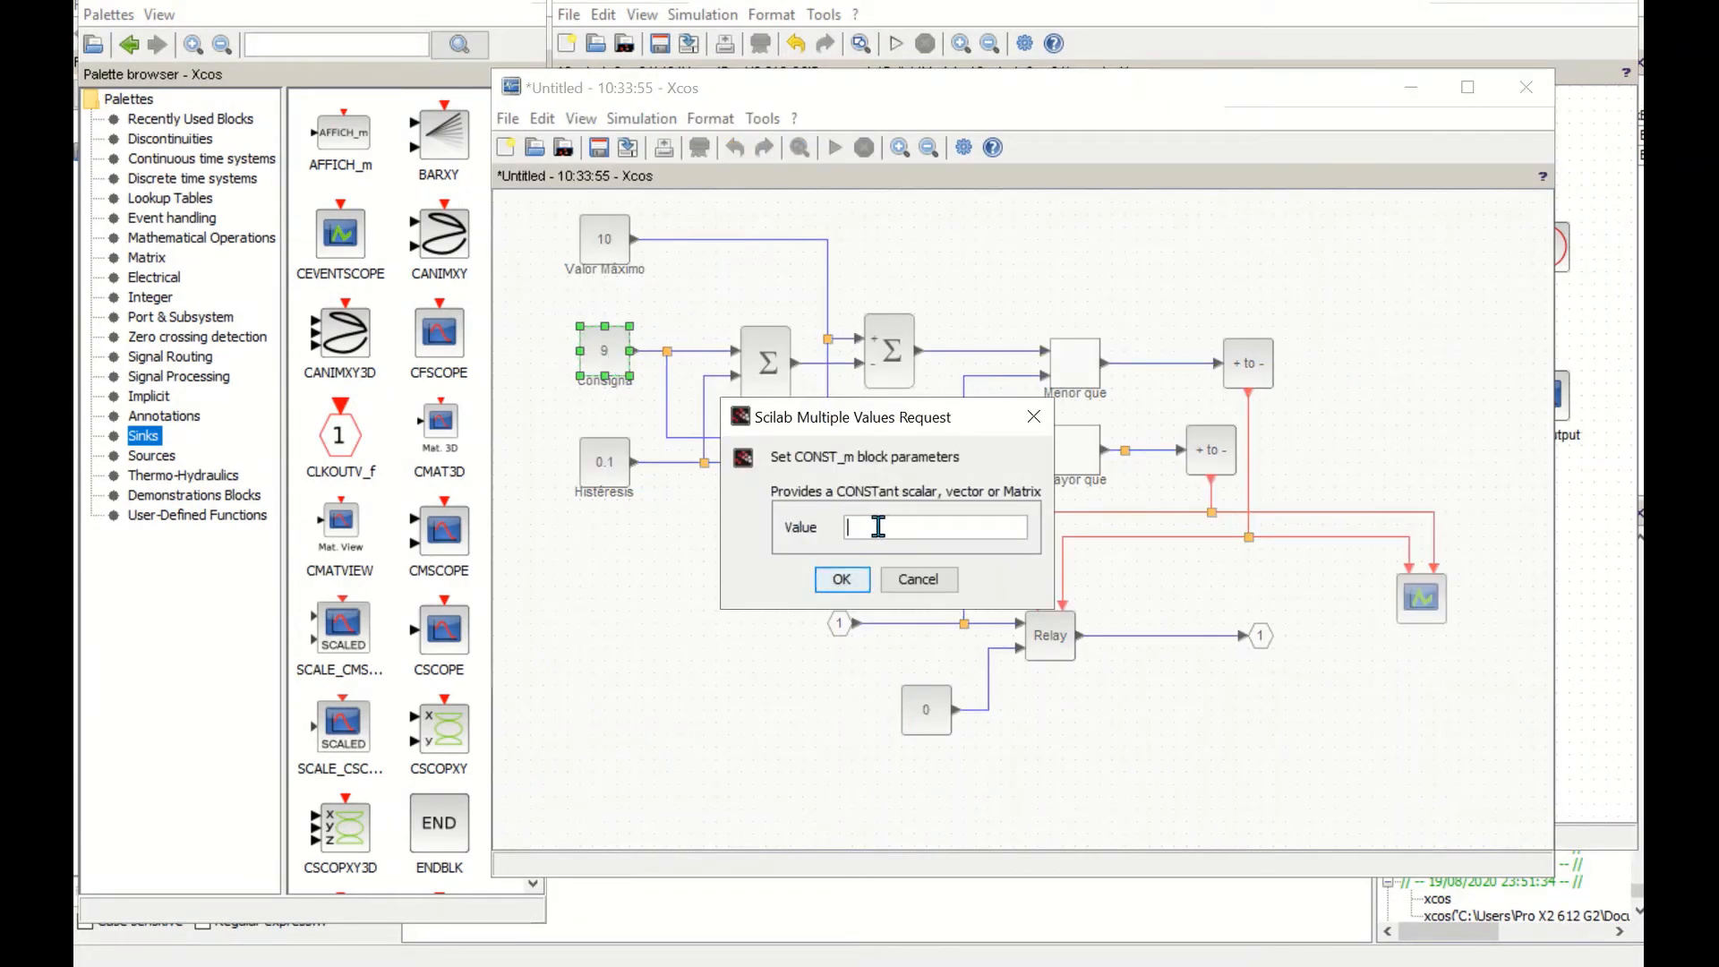
type("7")
type("8")
left_click(841, 580)
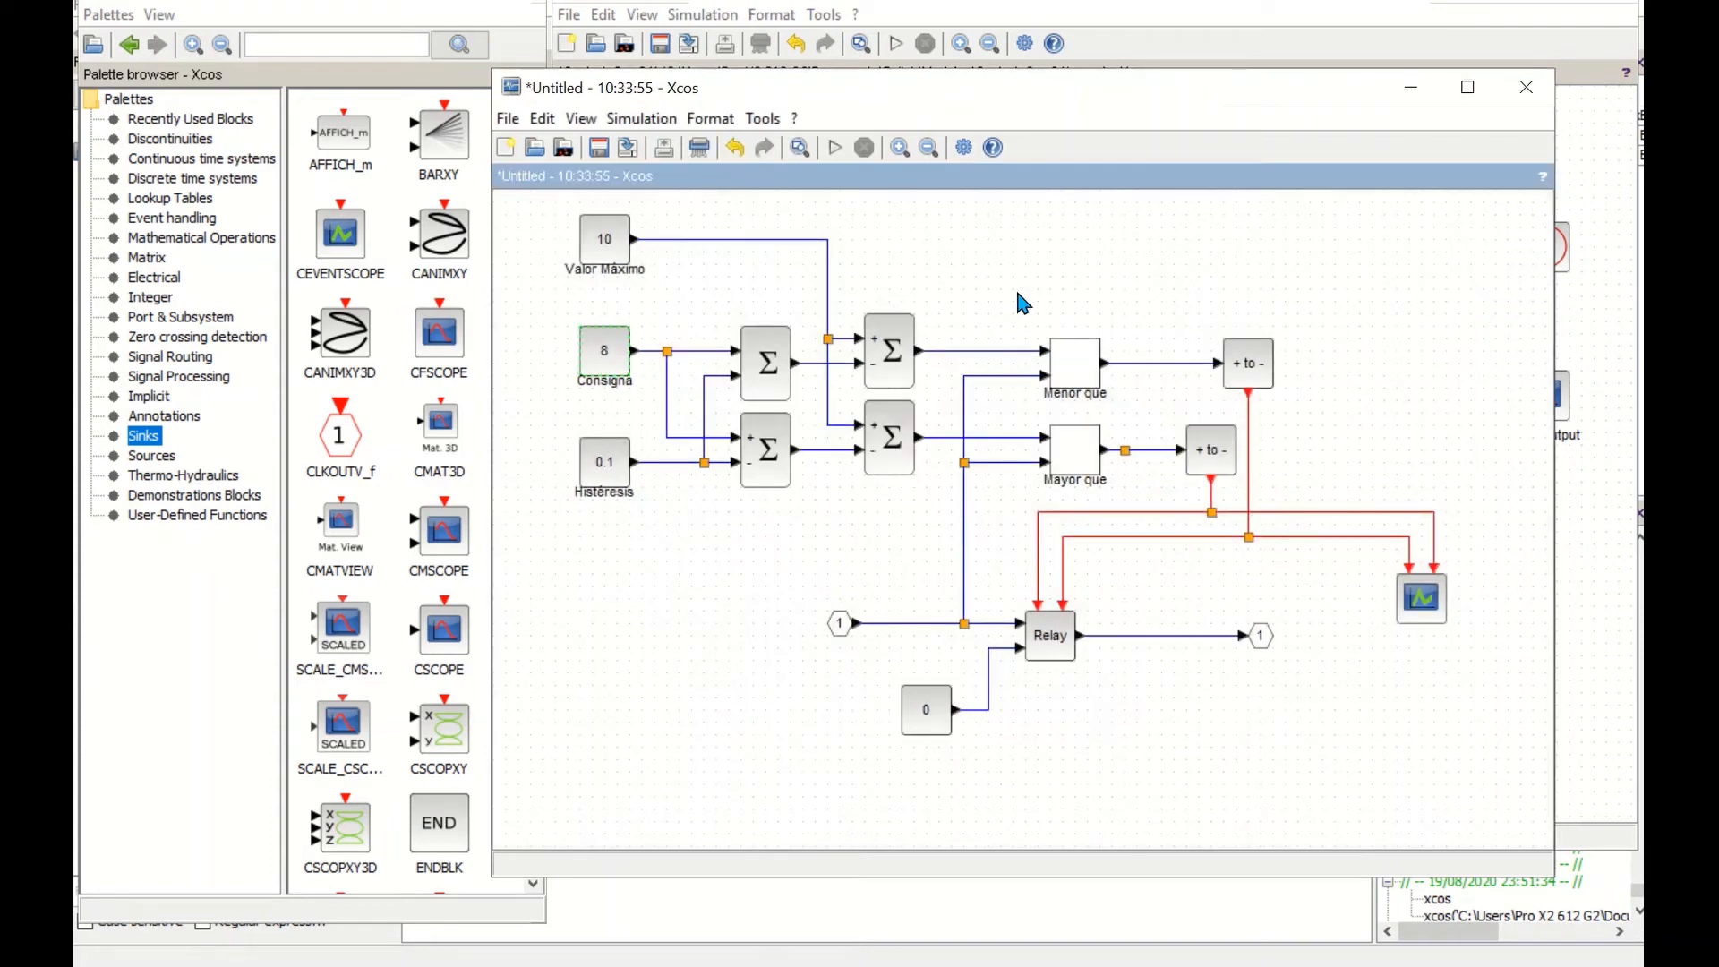
- Simulate the main Control_On_Off model and separate the resulting plot windows so the event plot is visible
left_click(1226, 20)
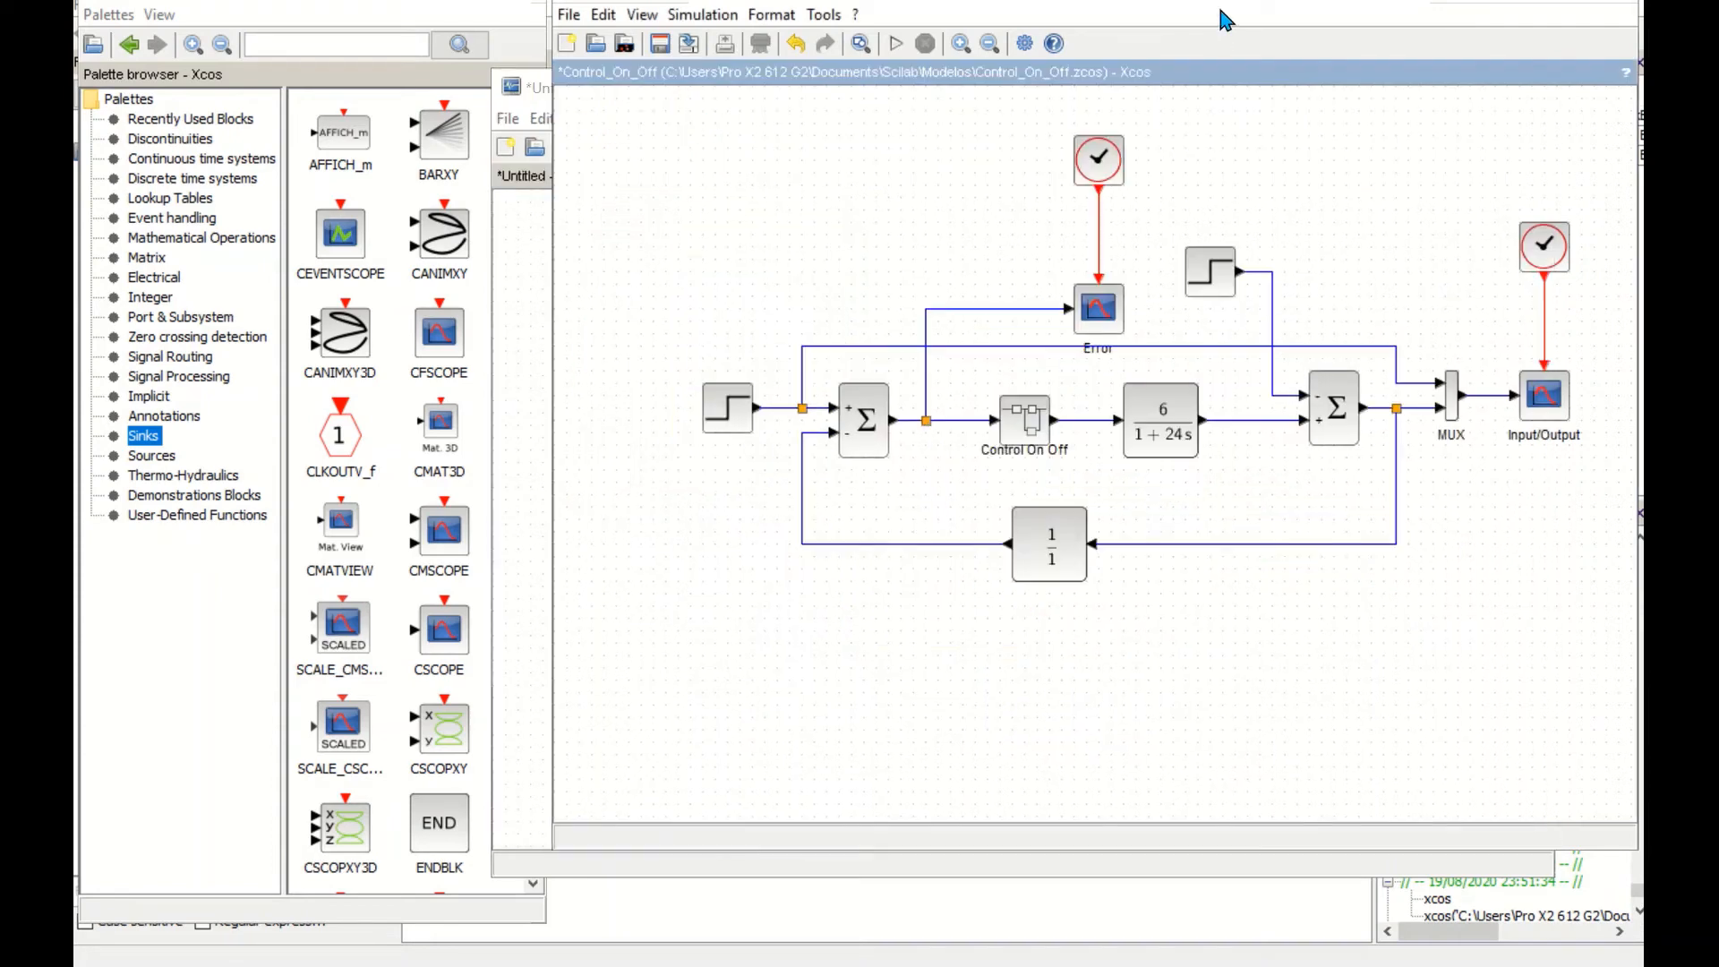
left_click(895, 43)
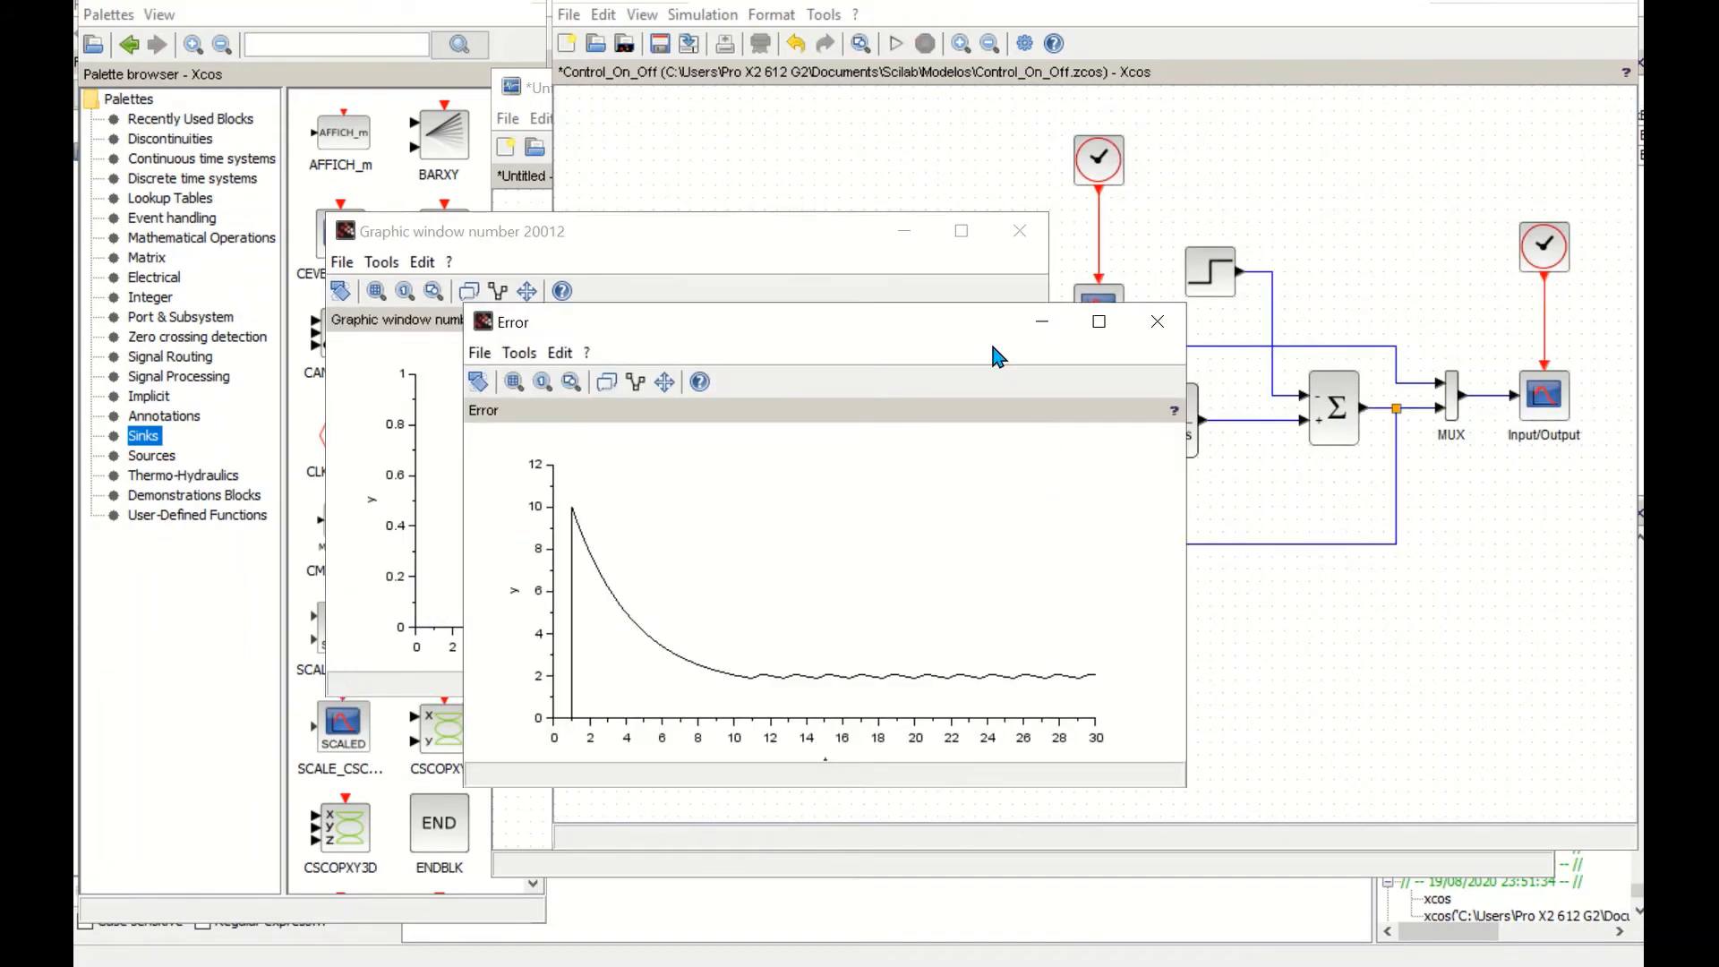
left_click_drag(661, 249, 574, 54)
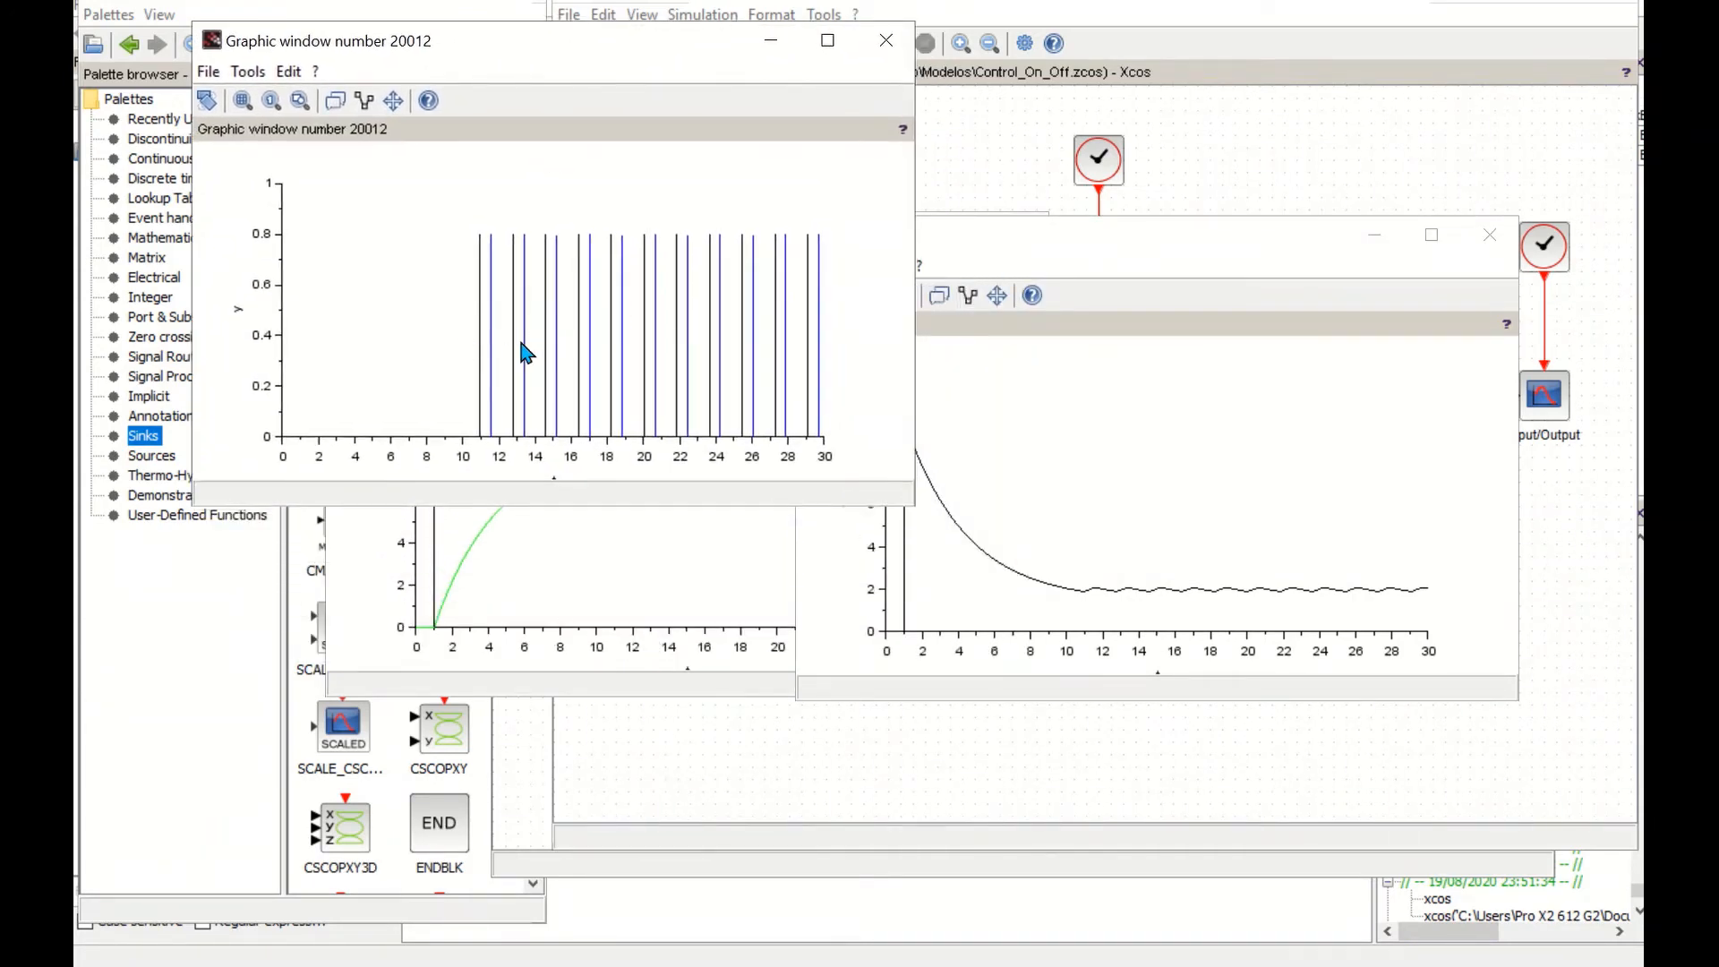
- Enlarge the Error plot and zoom in on its steady oscillation between t of about 10.5 and 26.5
left_click(1191, 236)
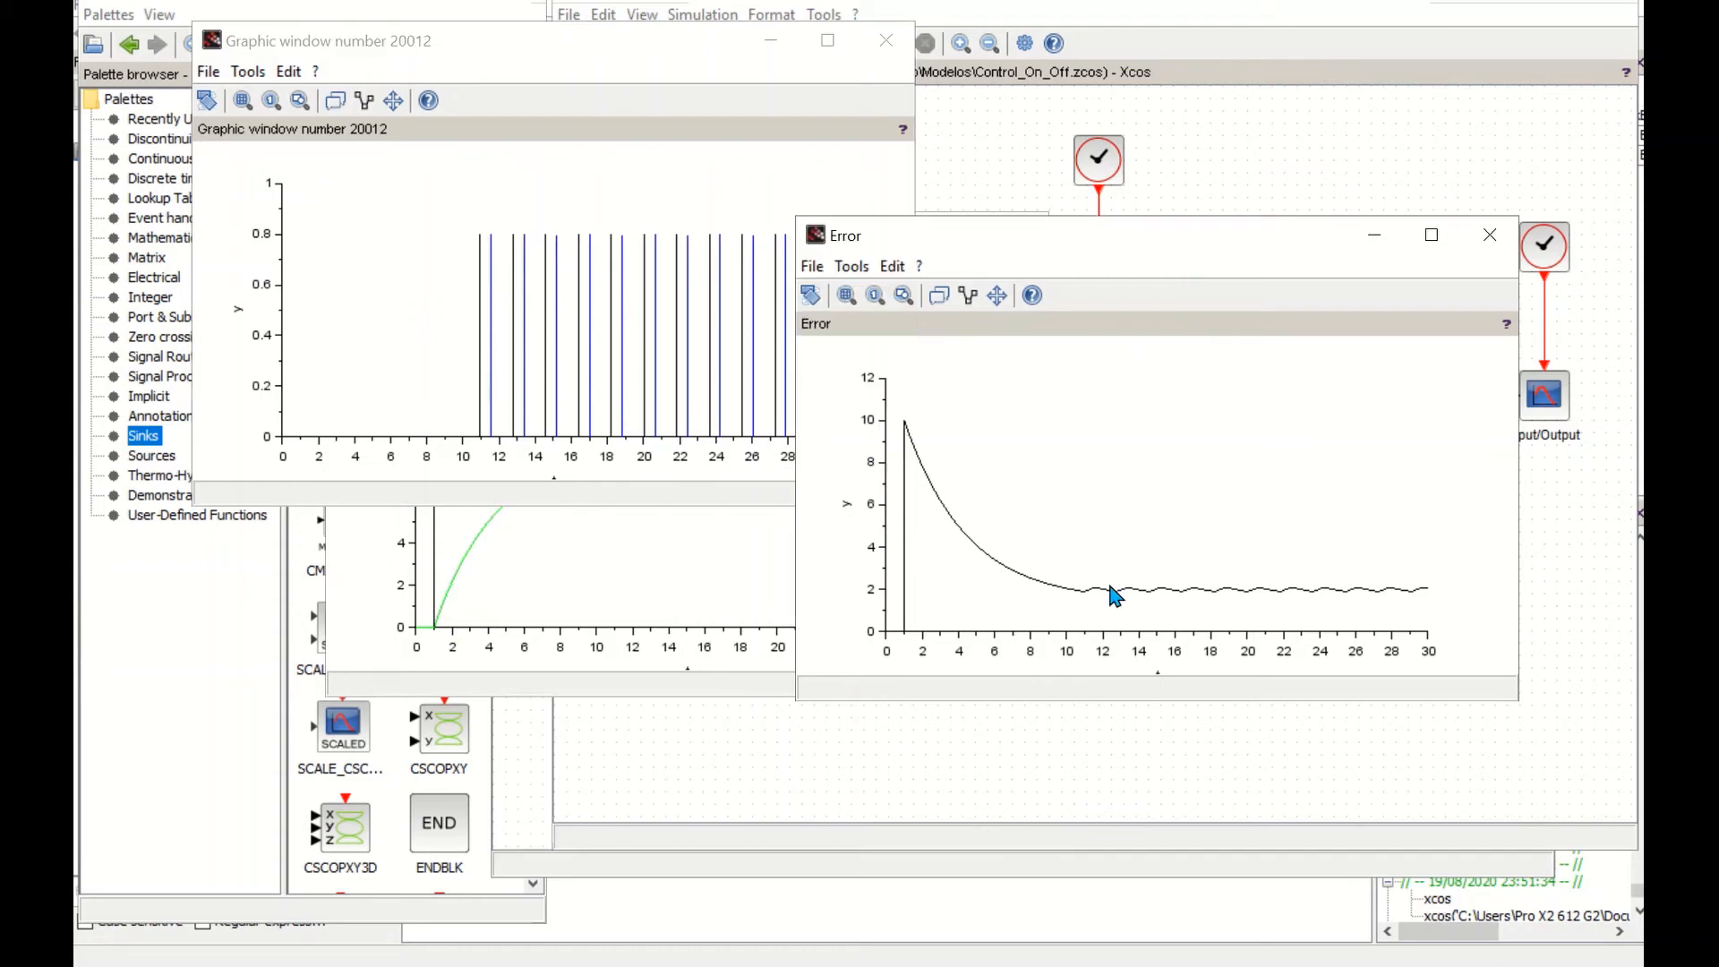
left_click(1432, 236)
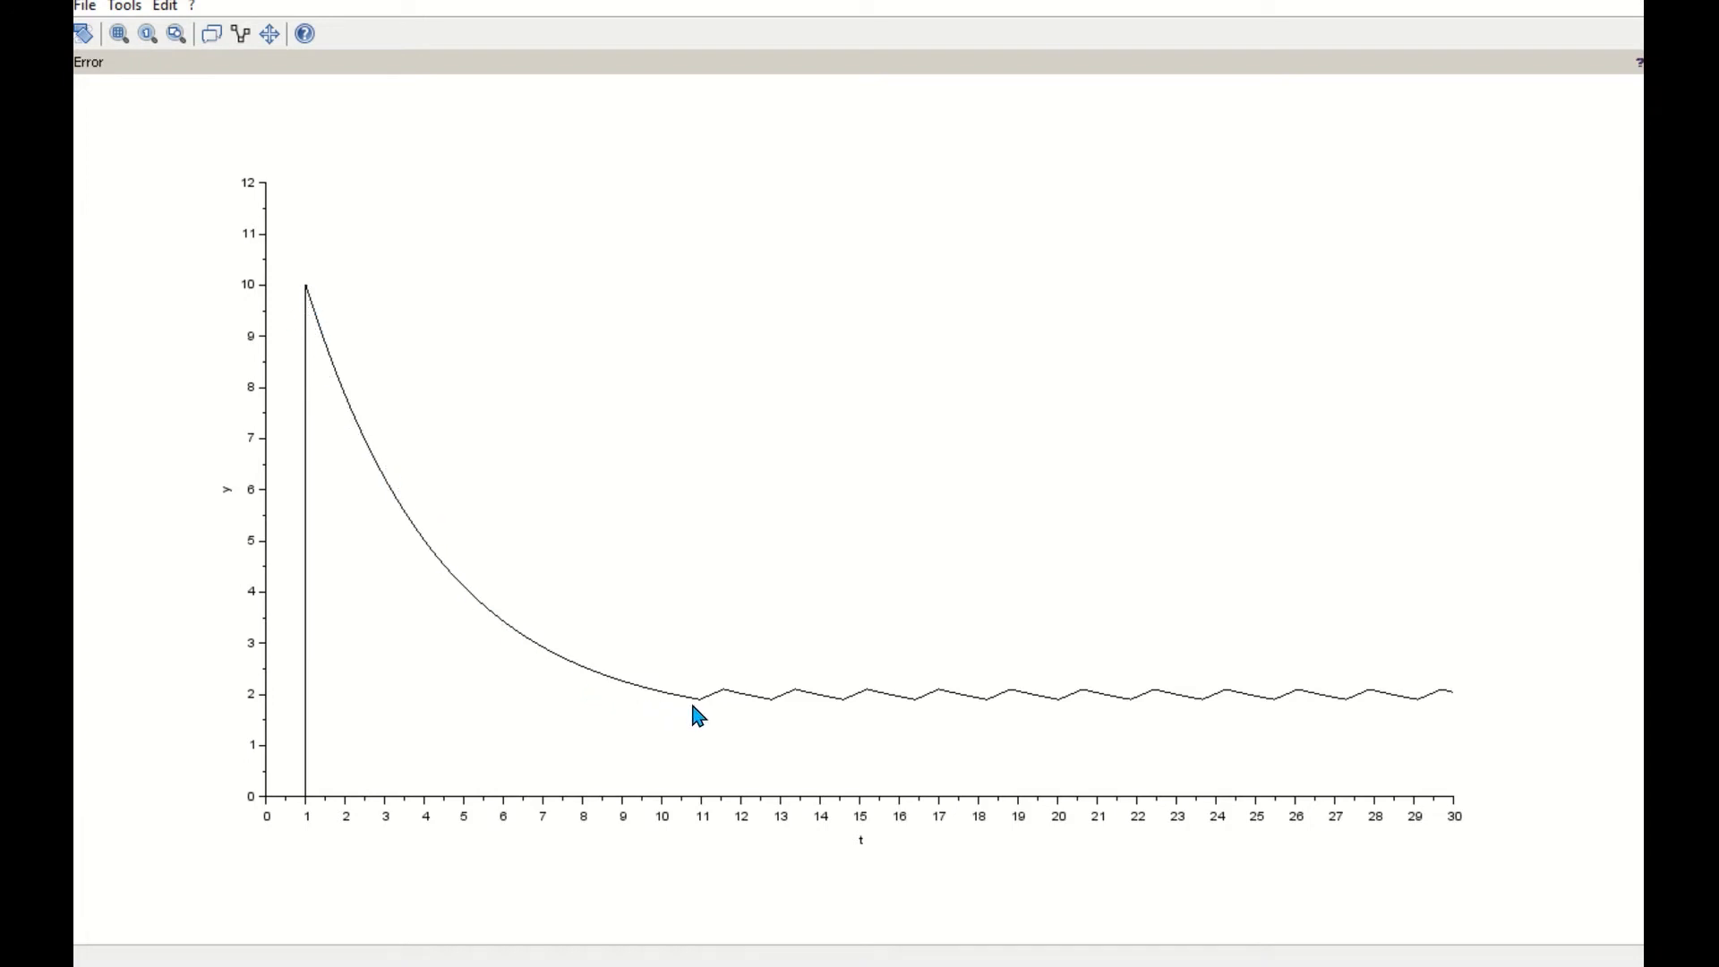
left_click(119, 34)
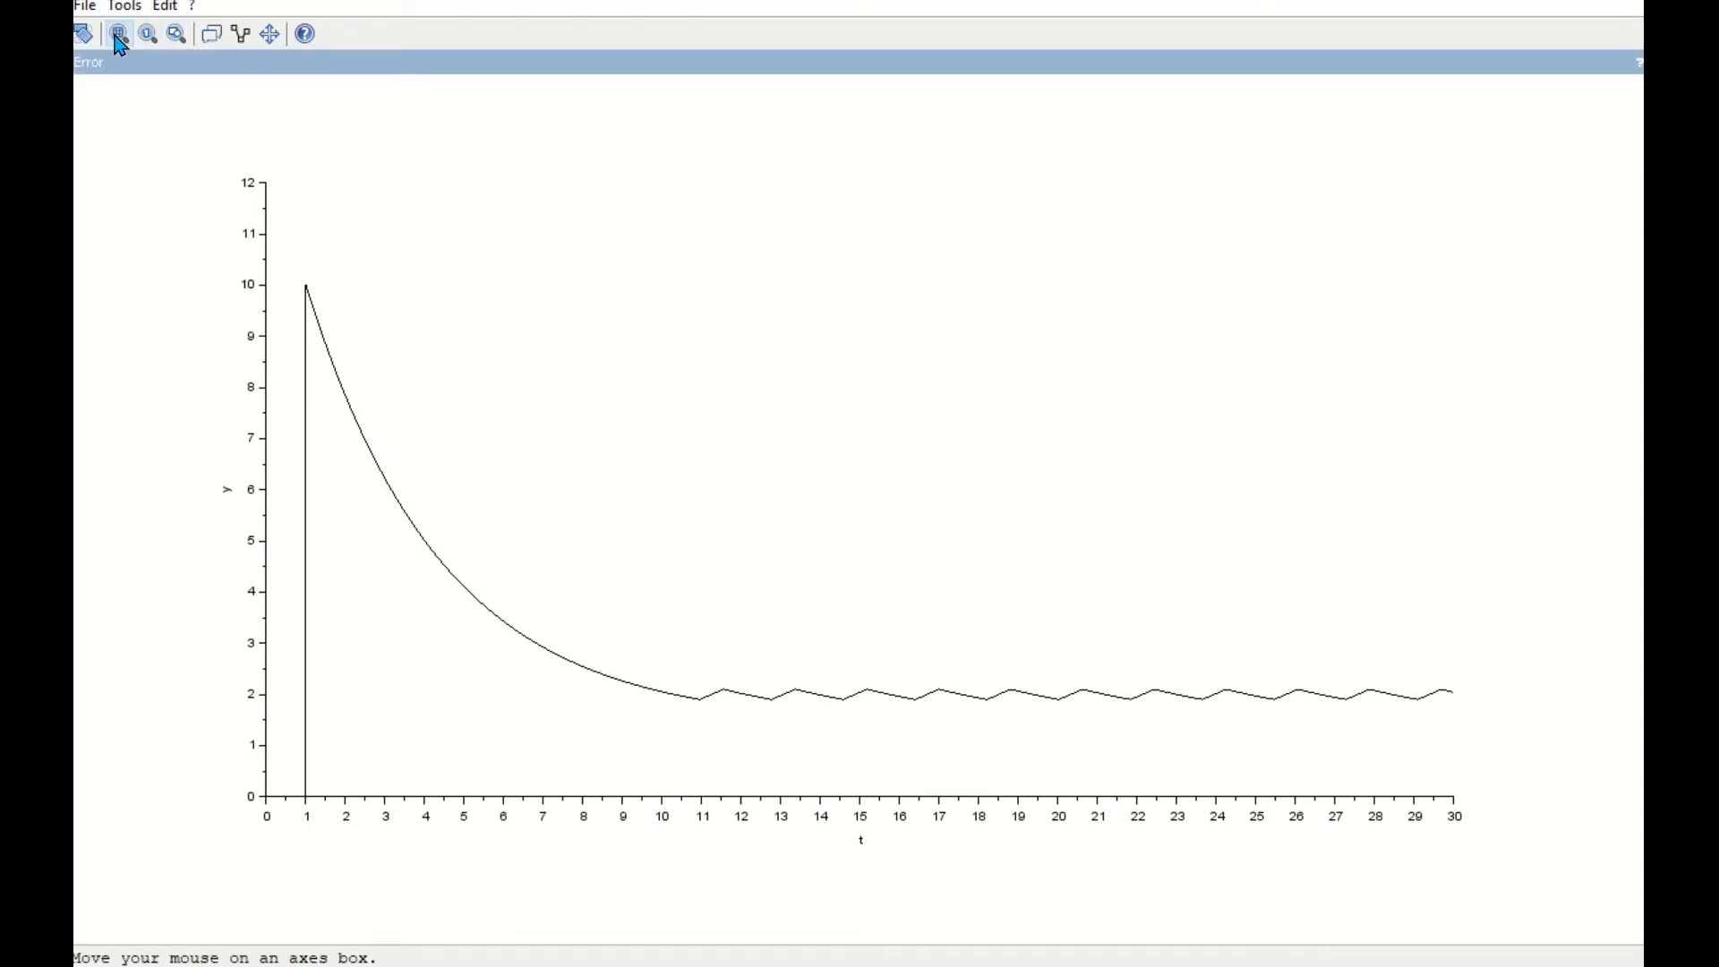
left_click(680, 661)
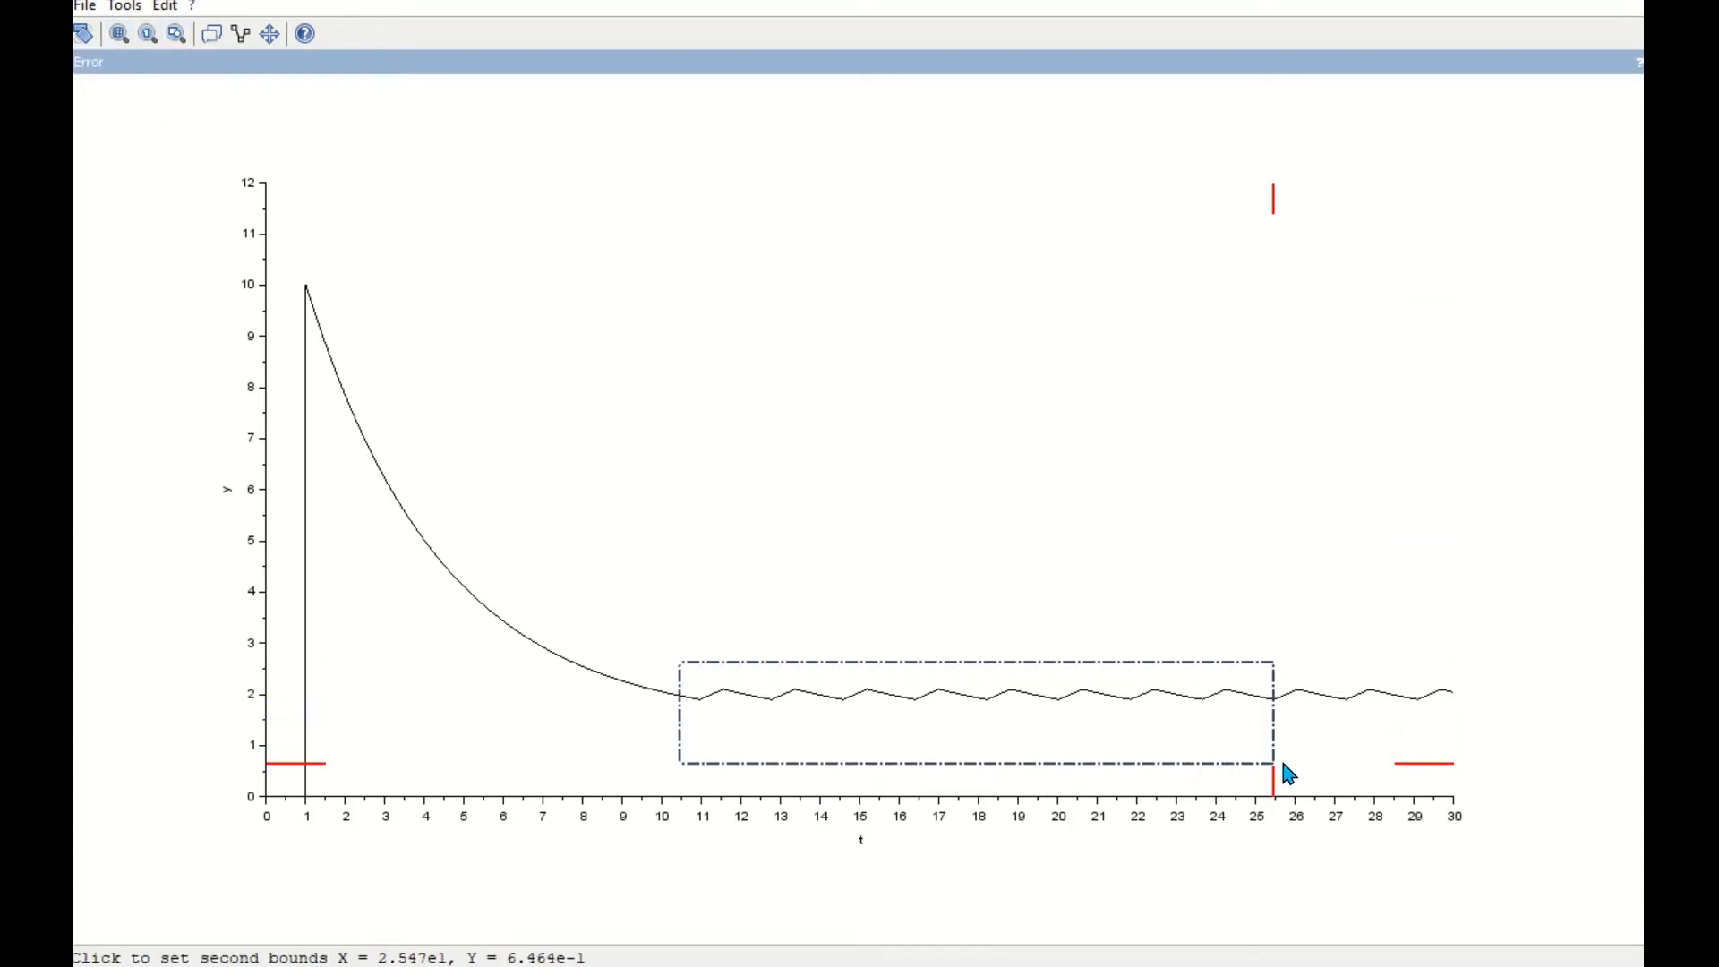
left_click(1324, 742)
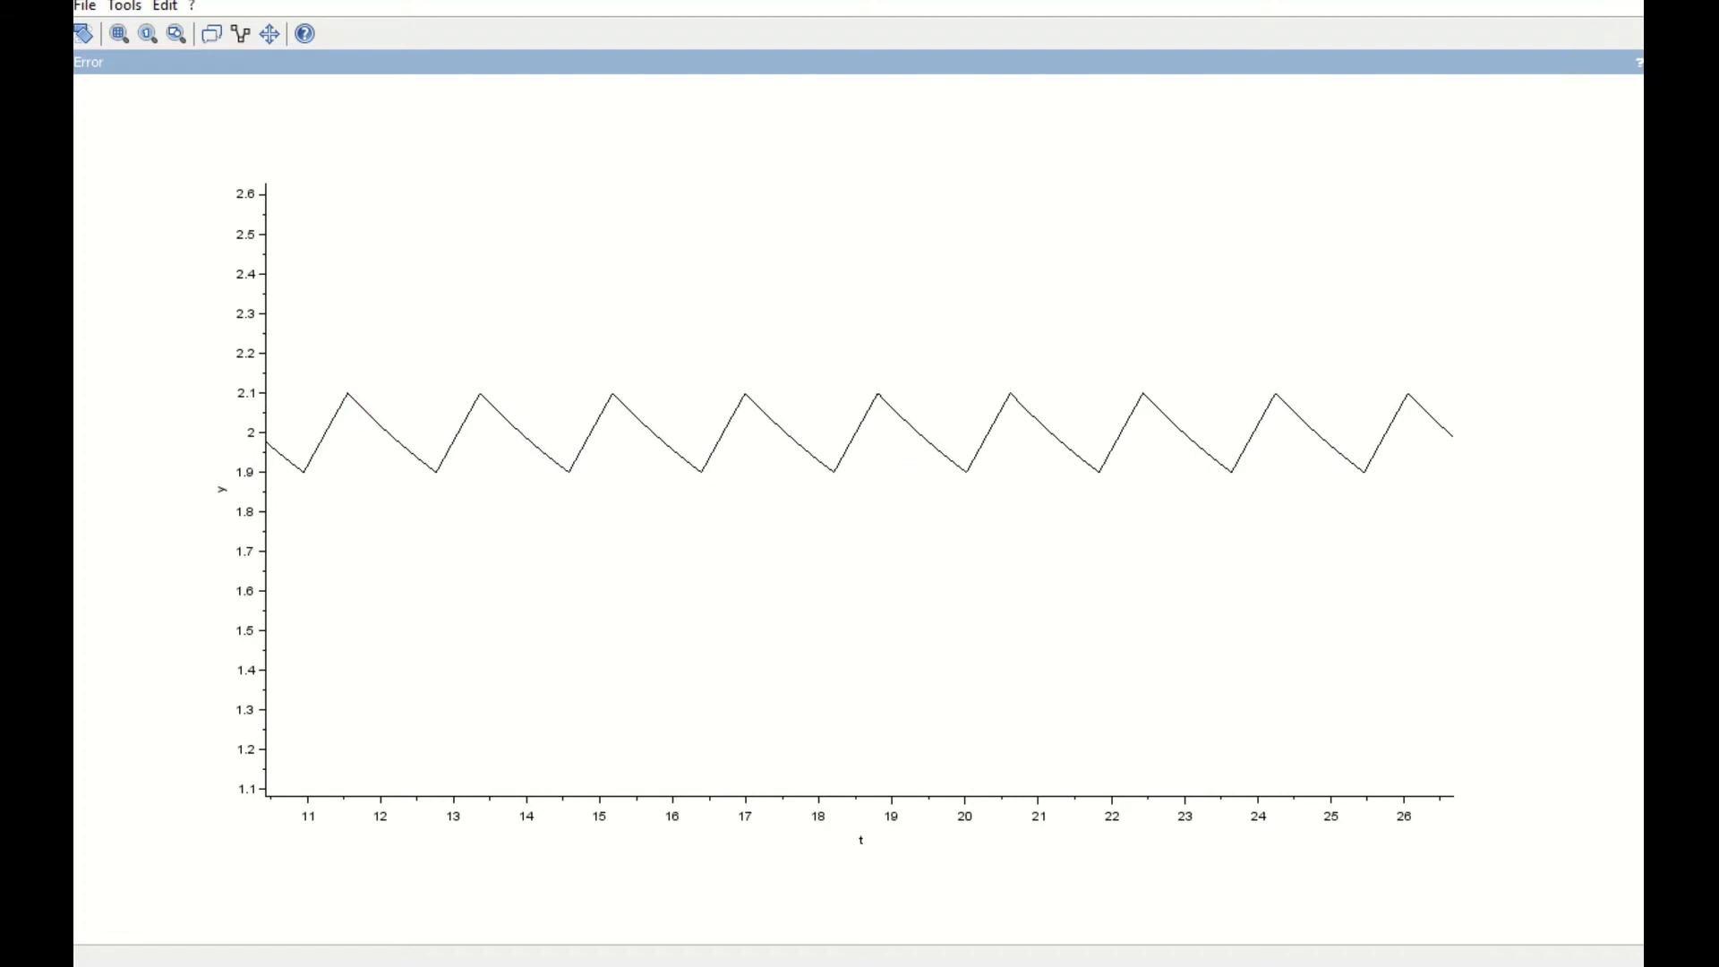
- Leave the enlarged Error plot, enlarge the event plot and zoom in on its first switching events, starting at t of about 10.5
left_click(1508, 1)
left_click(827, 40)
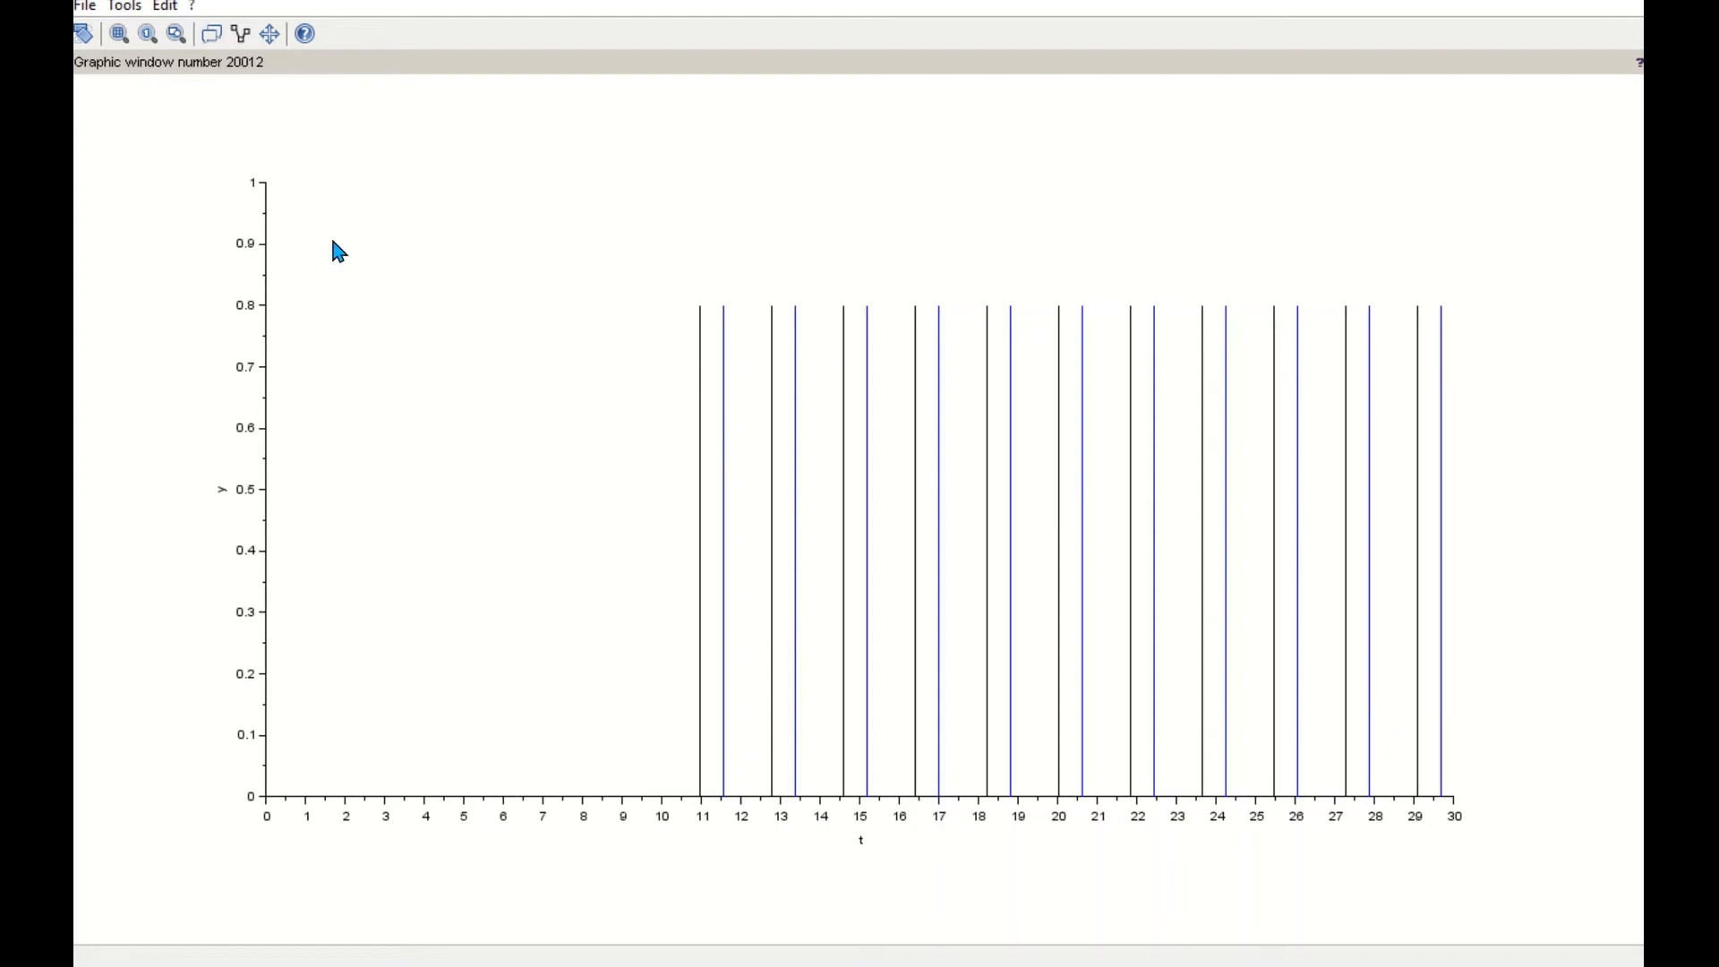
left_click(122, 33)
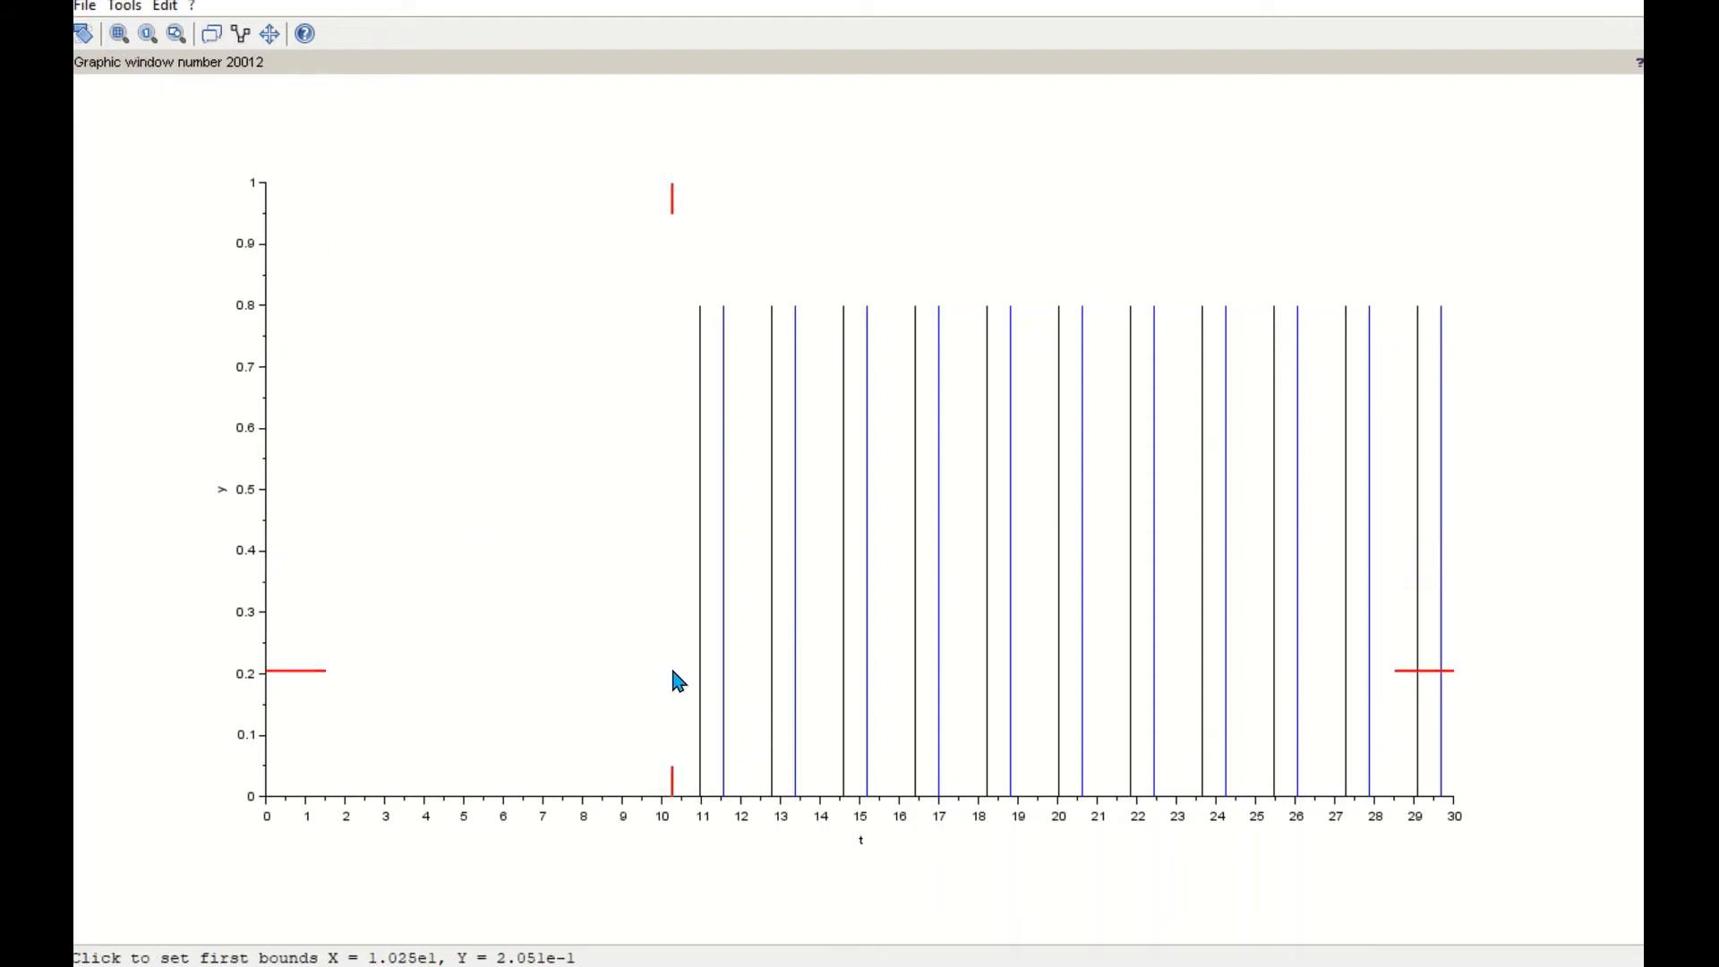
left_click(686, 700)
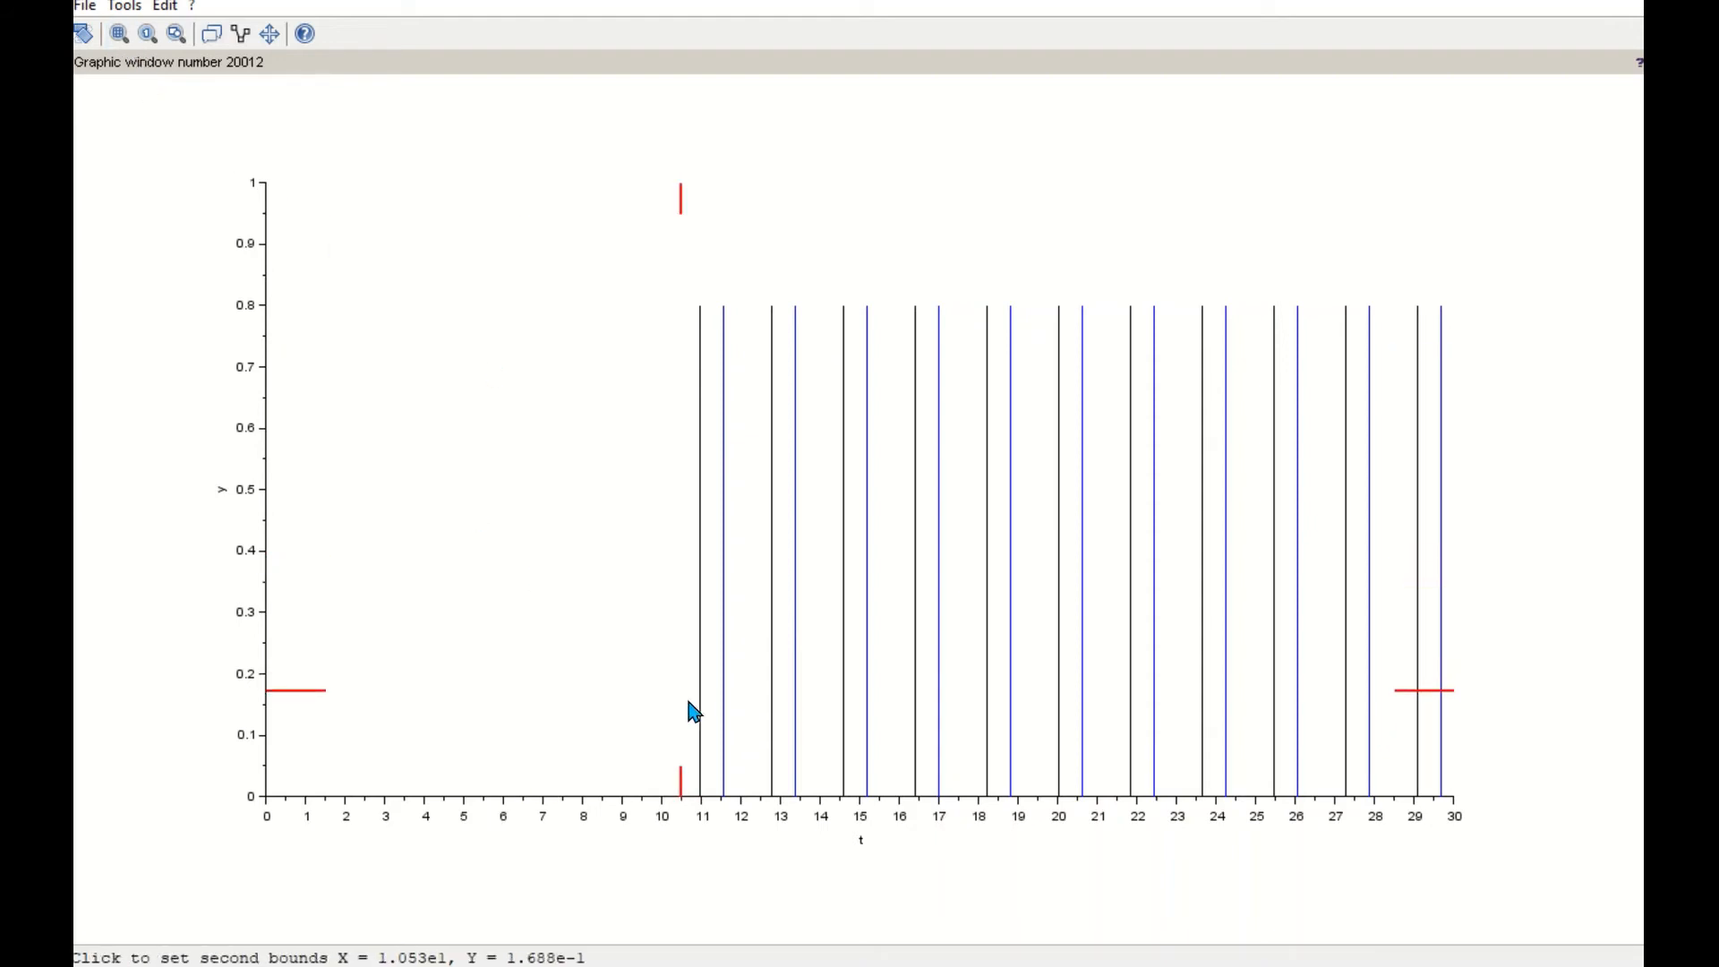
left_click(826, 806)
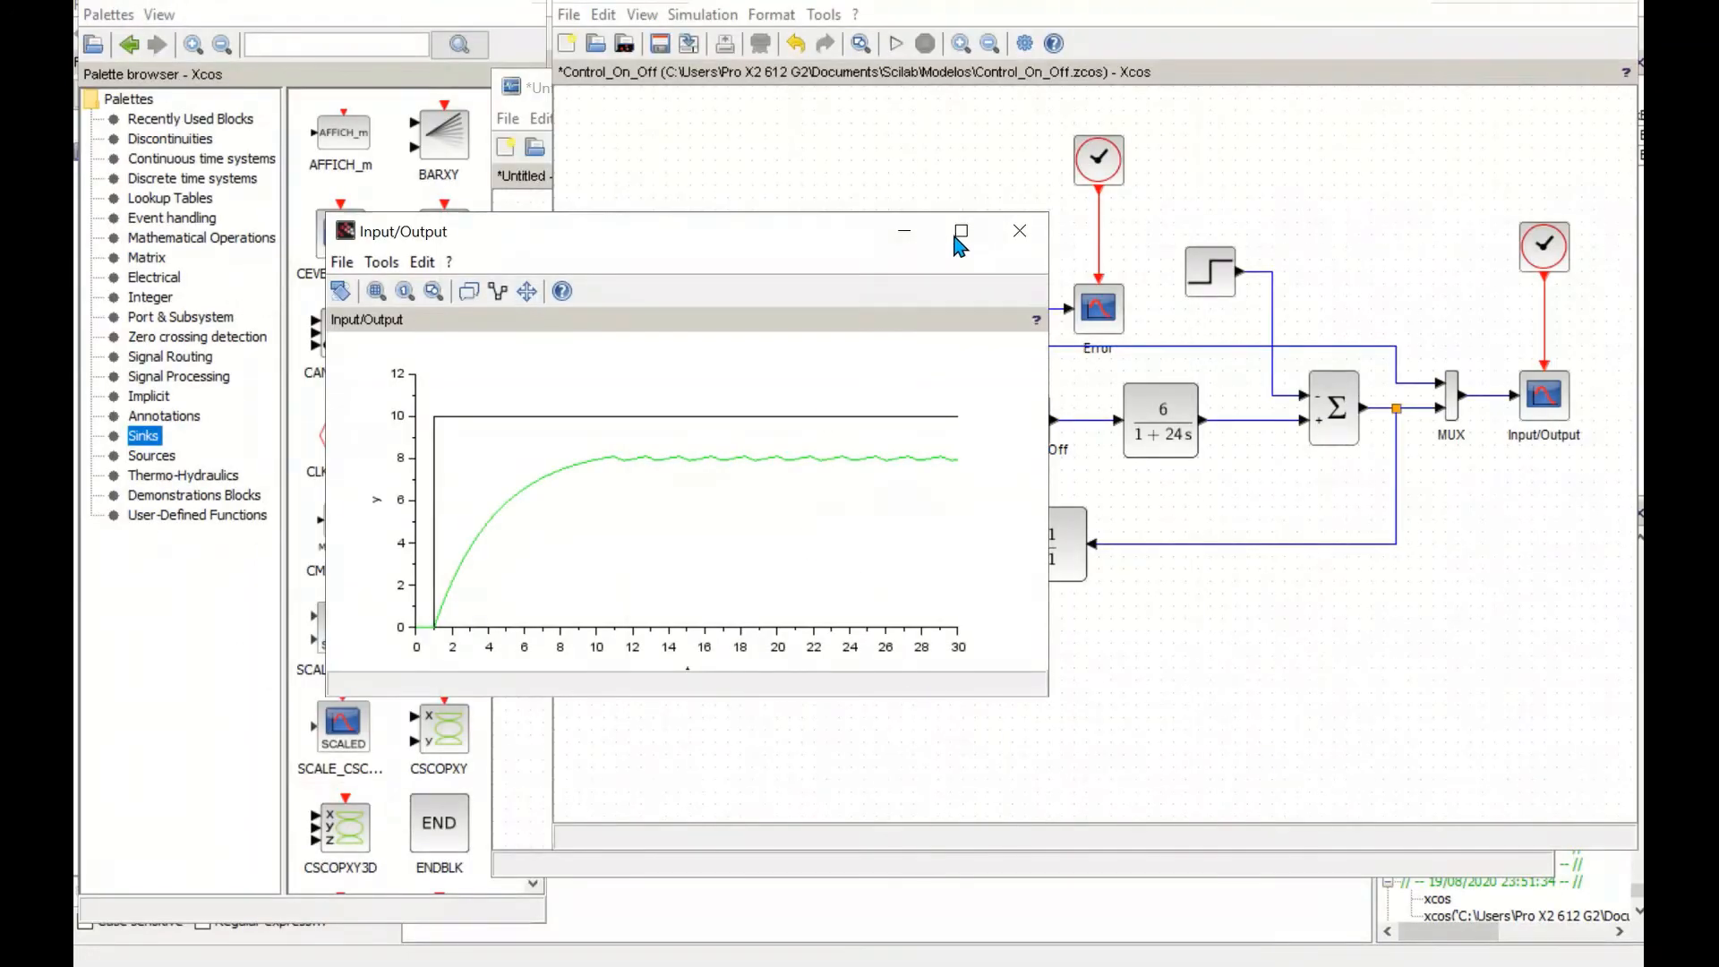
- Enlarge the Input/Output plot and zoom in twice on the output oscillation, down to t of about 10.6 to 19.3
left_click(960, 236)
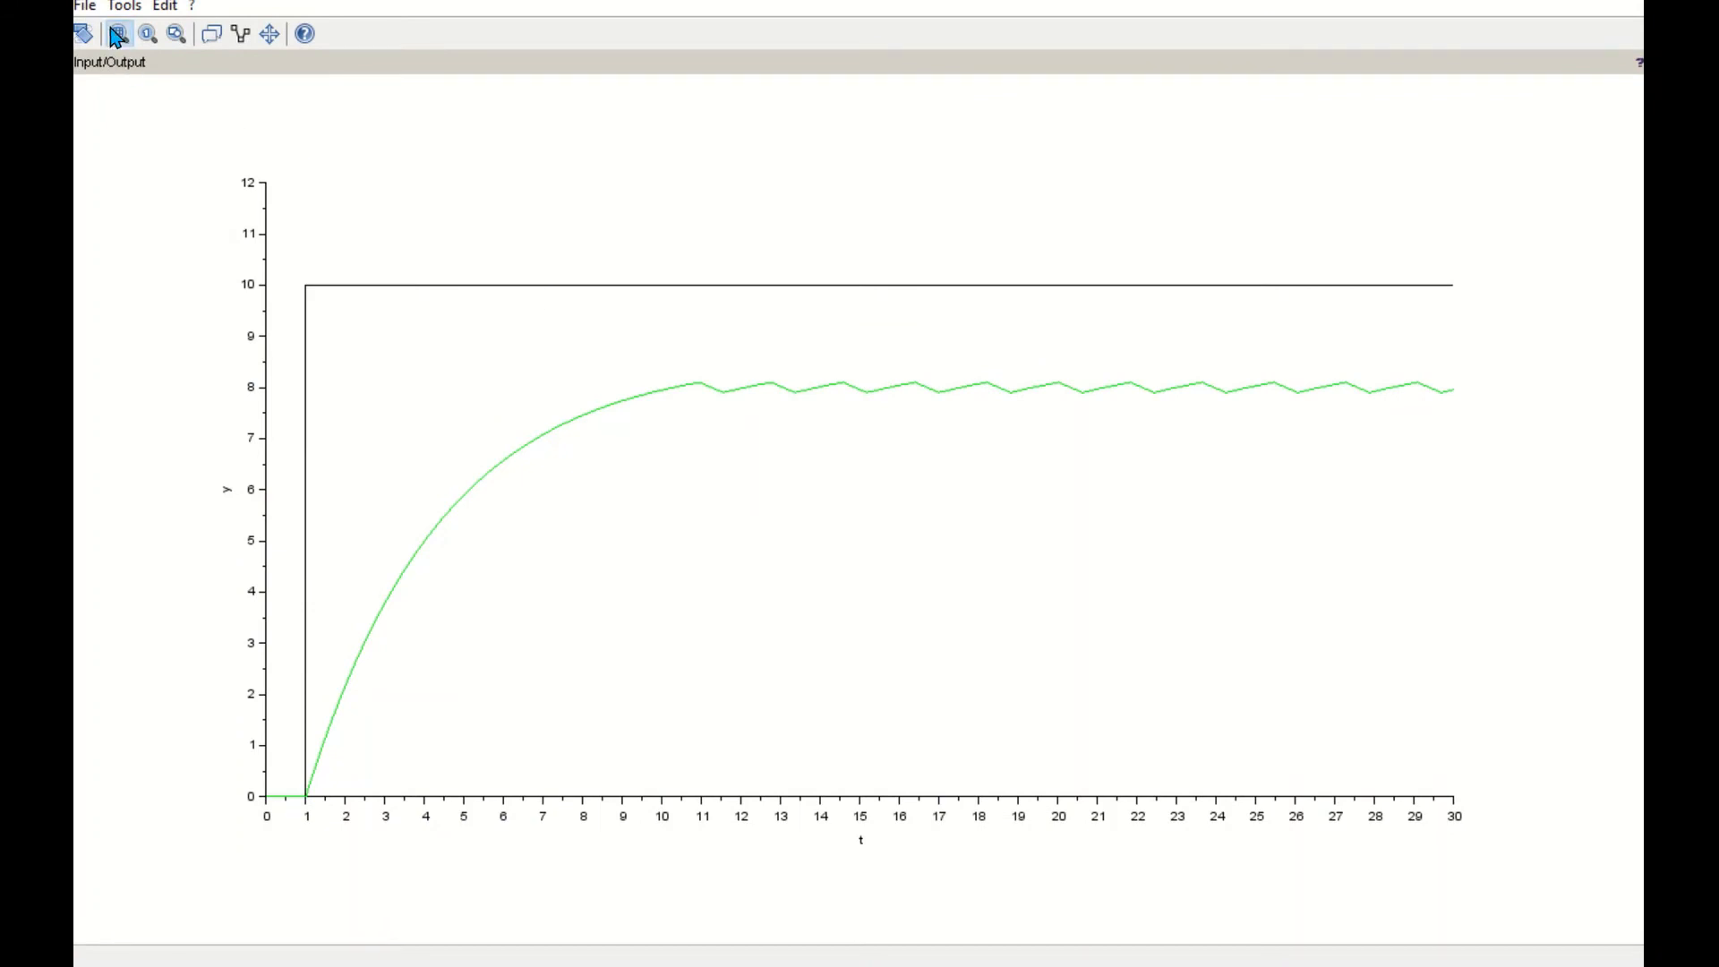
left_click(117, 34)
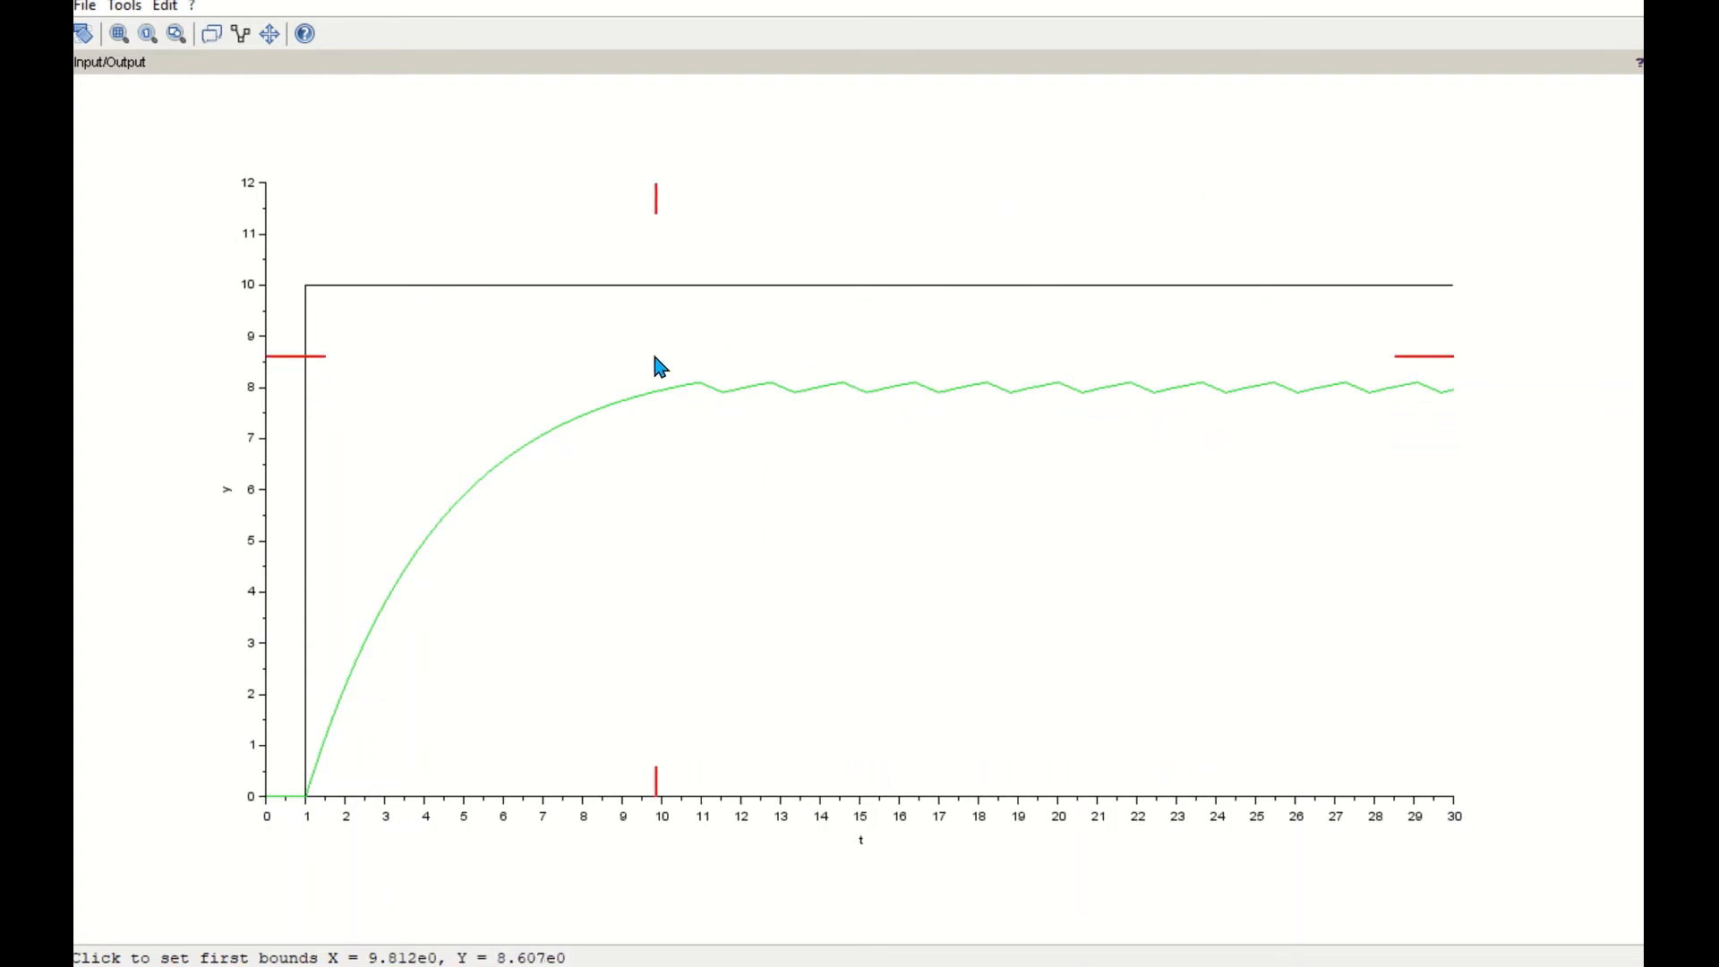
left_click(516, 320)
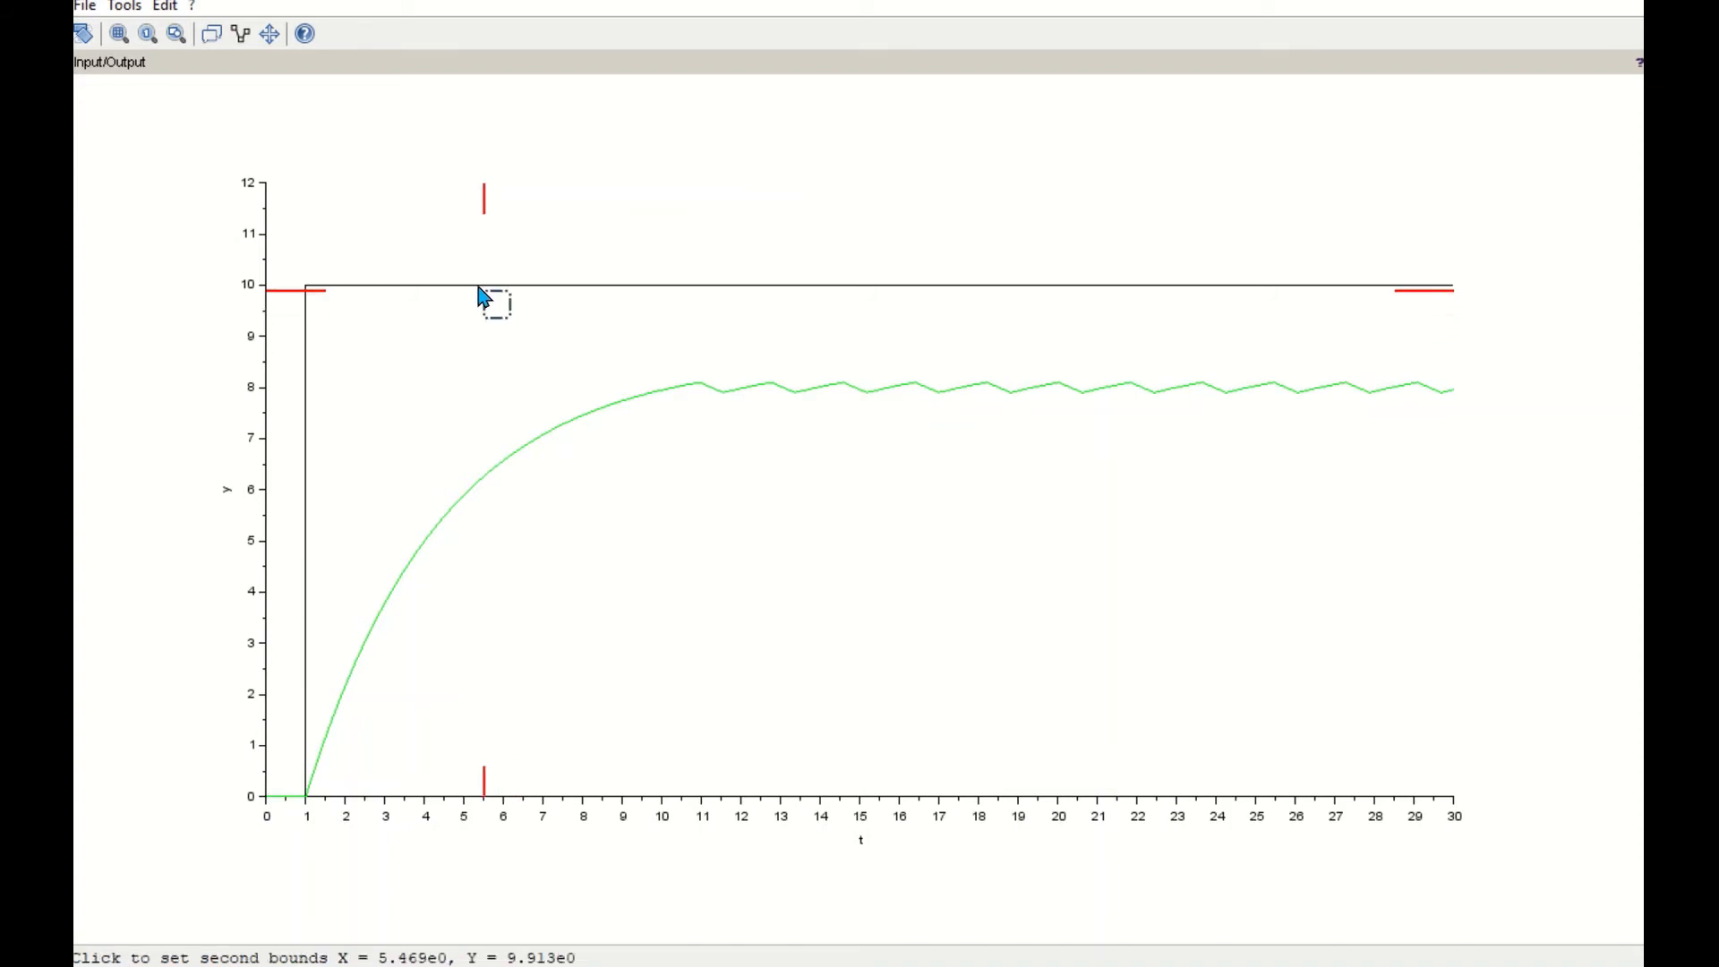
left_click(1374, 434)
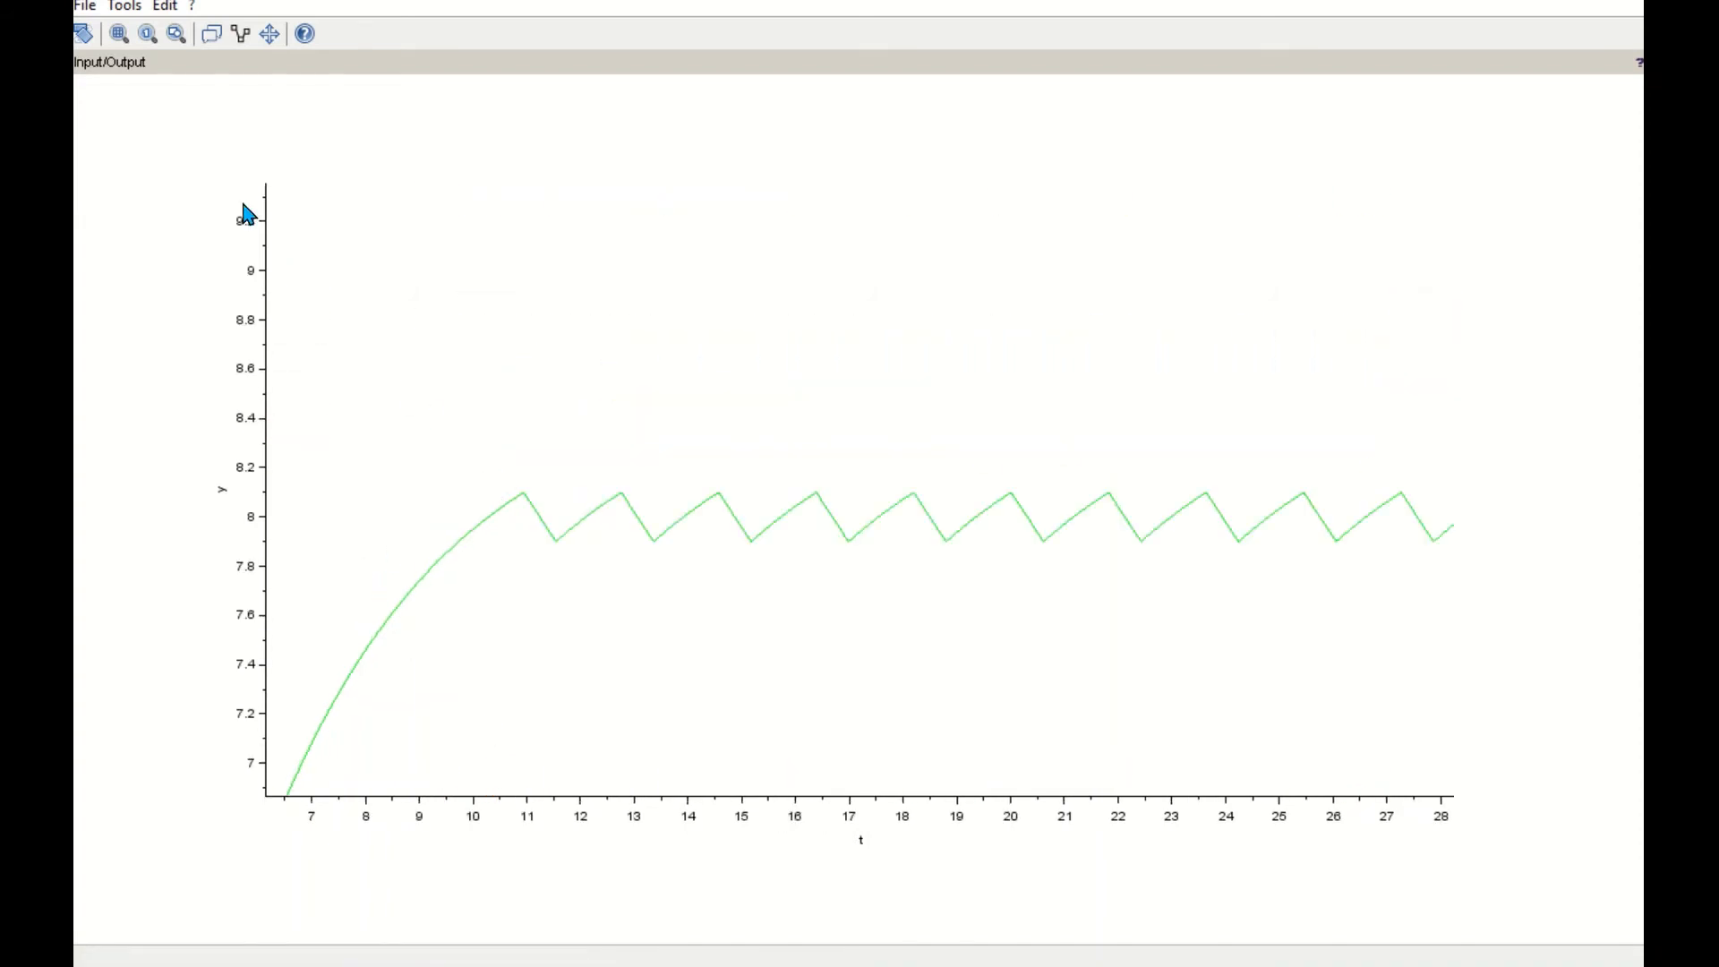
left_click(119, 33)
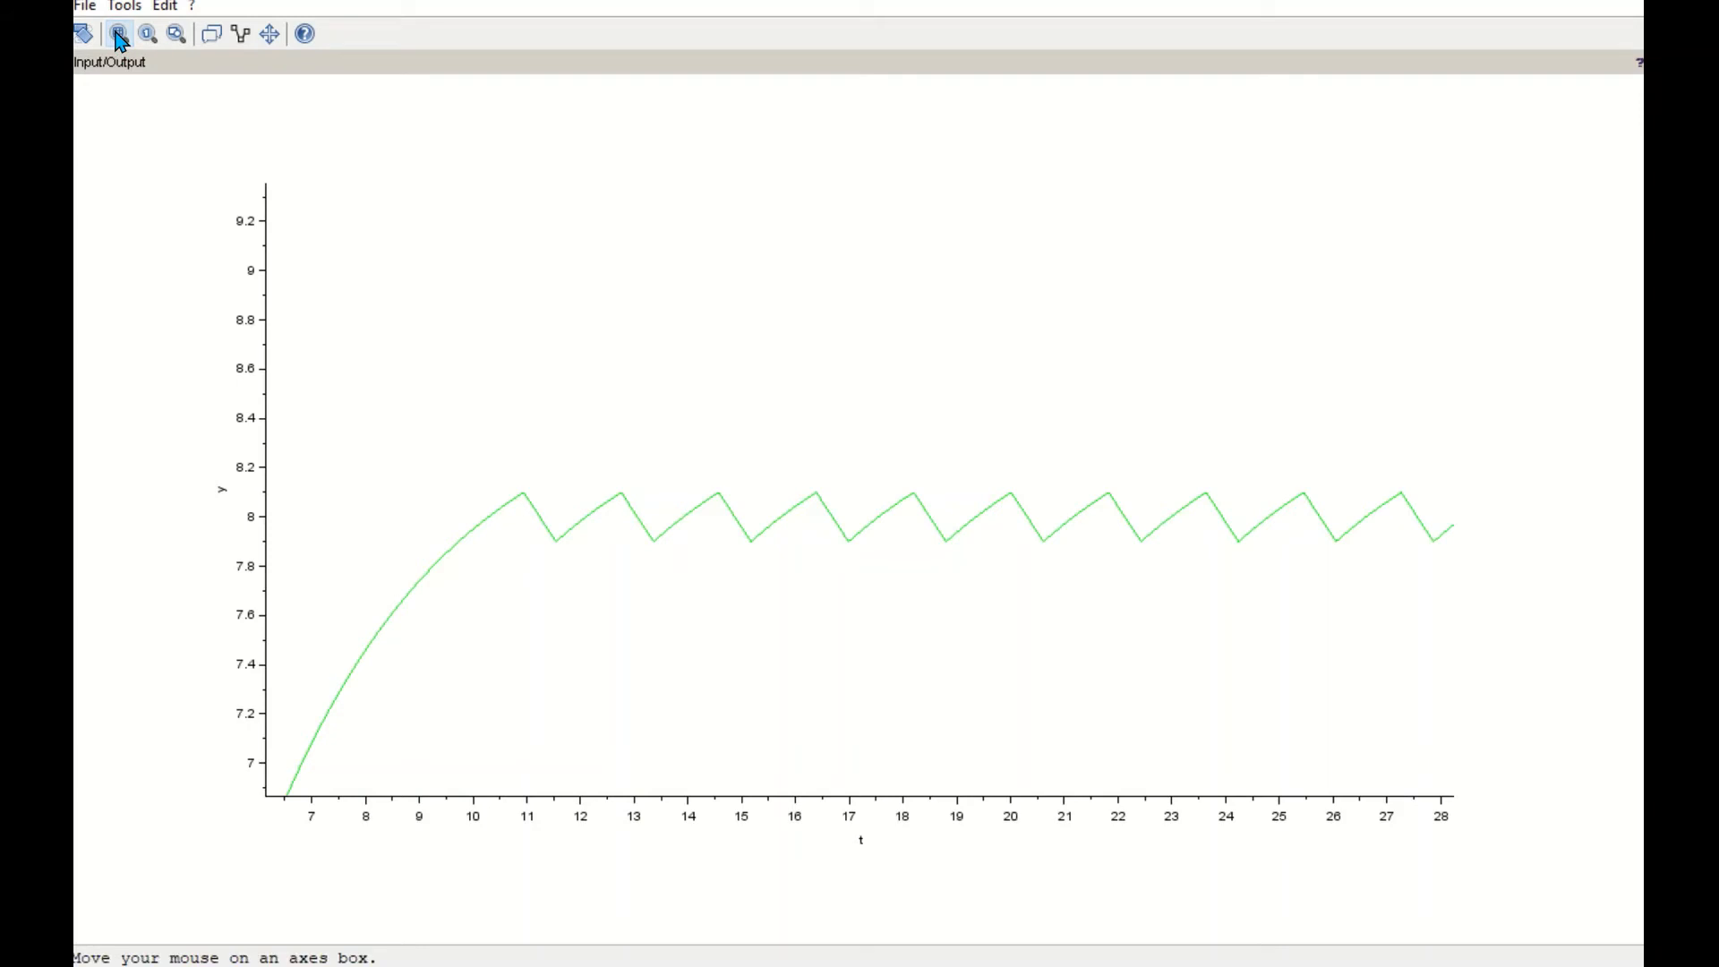
left_click(505, 467)
left_click(976, 573)
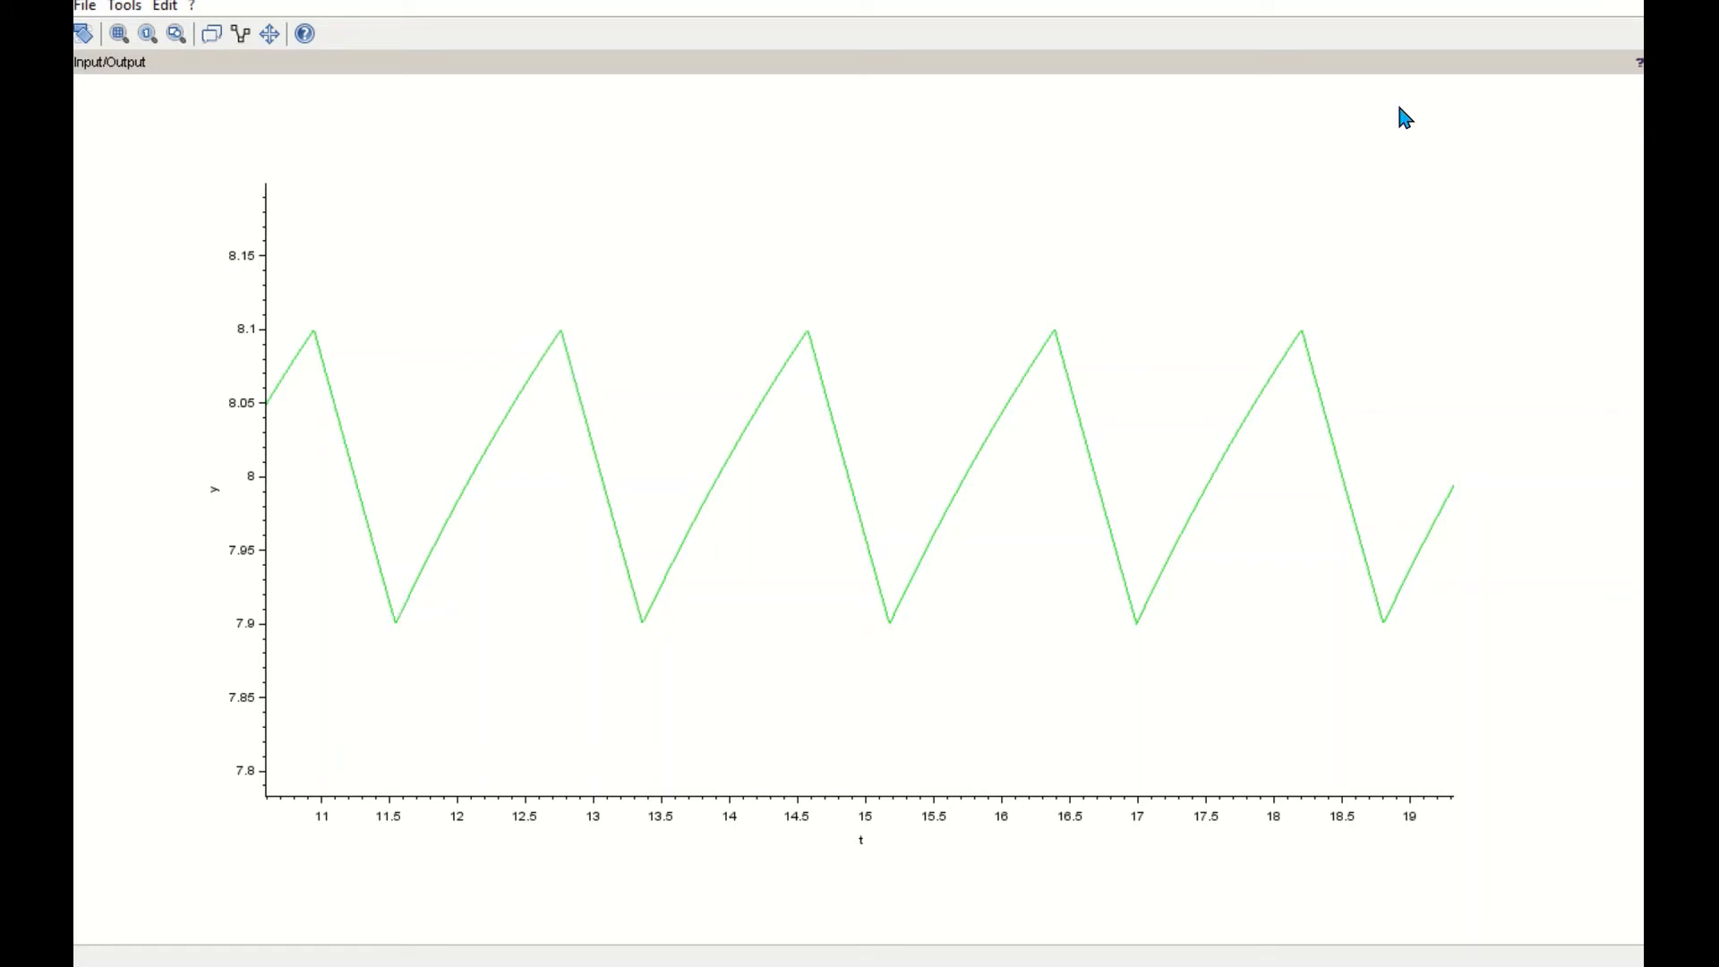
- Reset the Input/Output plot's zoom and zoom in on the oscillation between t of about 11 and 17
left_click(147, 33)
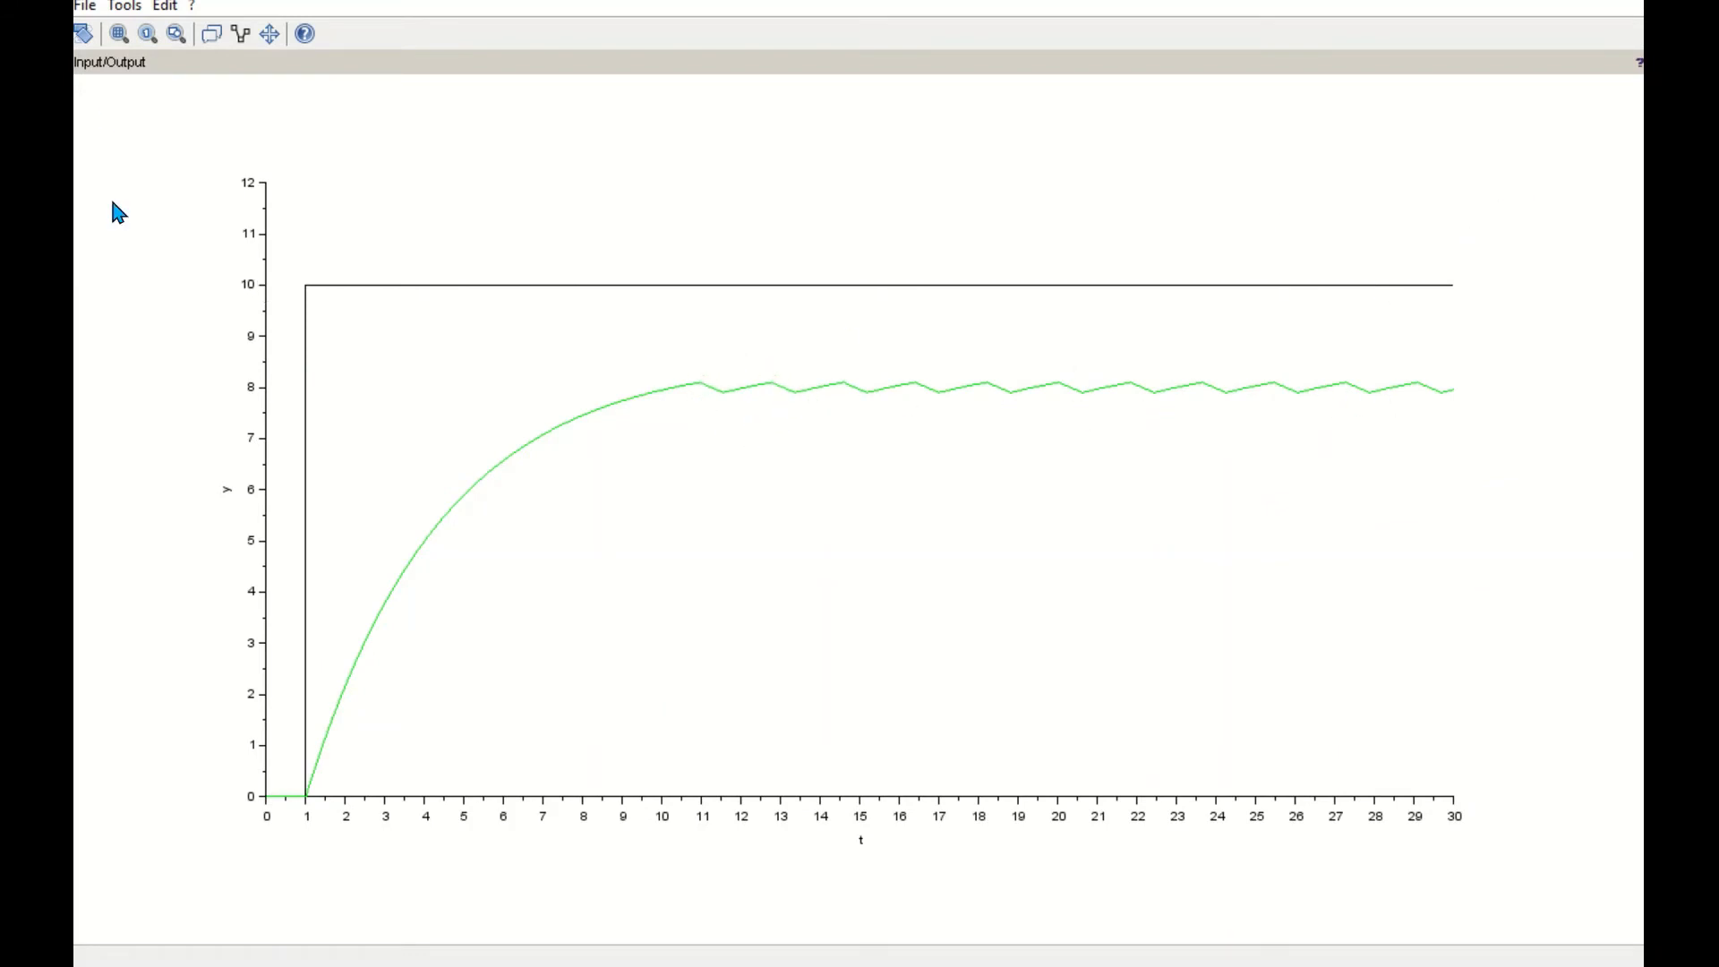
left_click(121, 36)
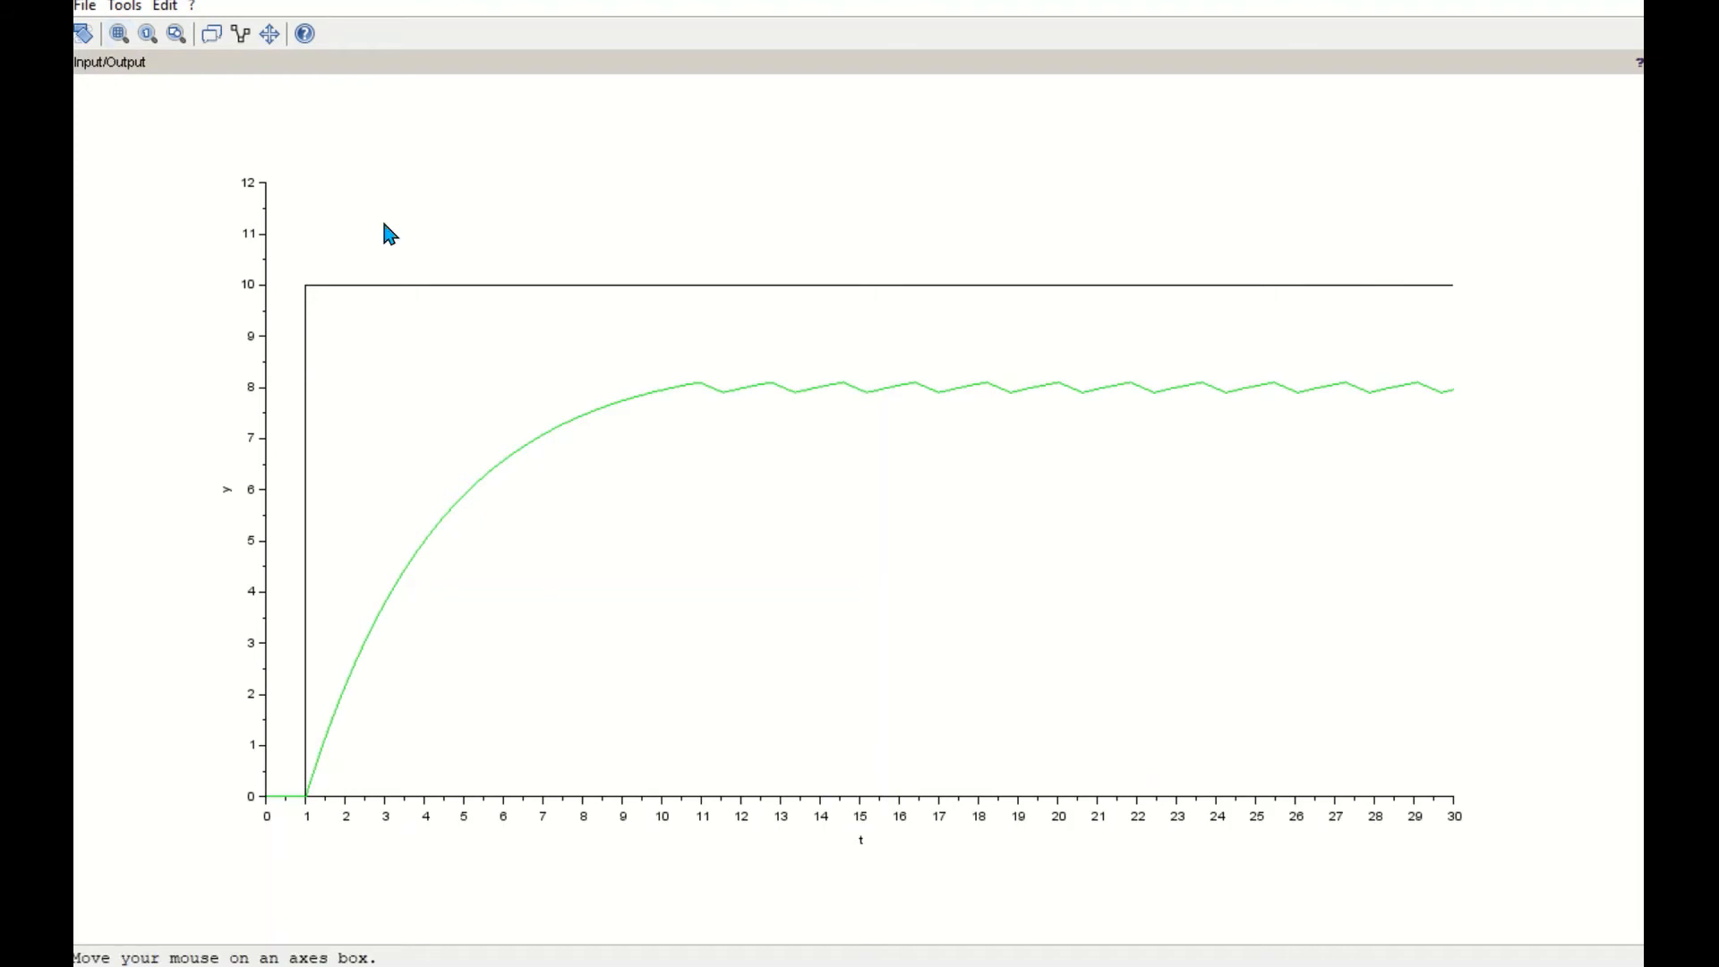
left_click(697, 366)
left_click(943, 407)
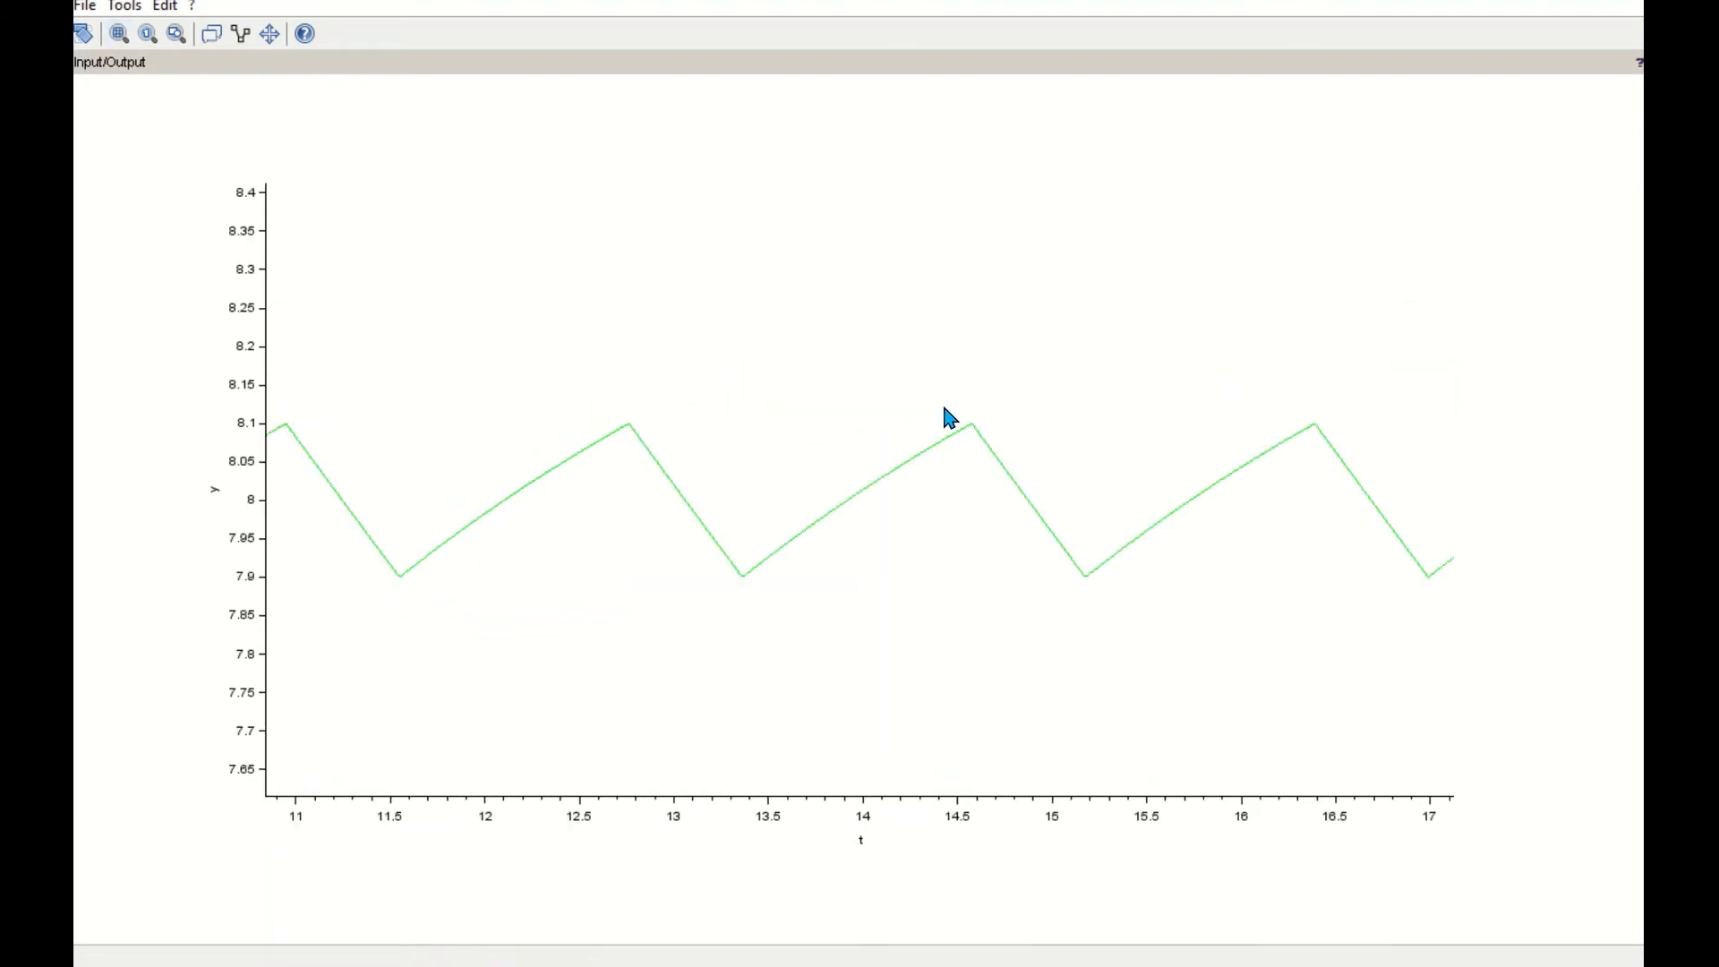
- Give the Input/Output plot's X axis blue grid lines by setting its grid color to 2 in the axes properties
left_click(165, 11)
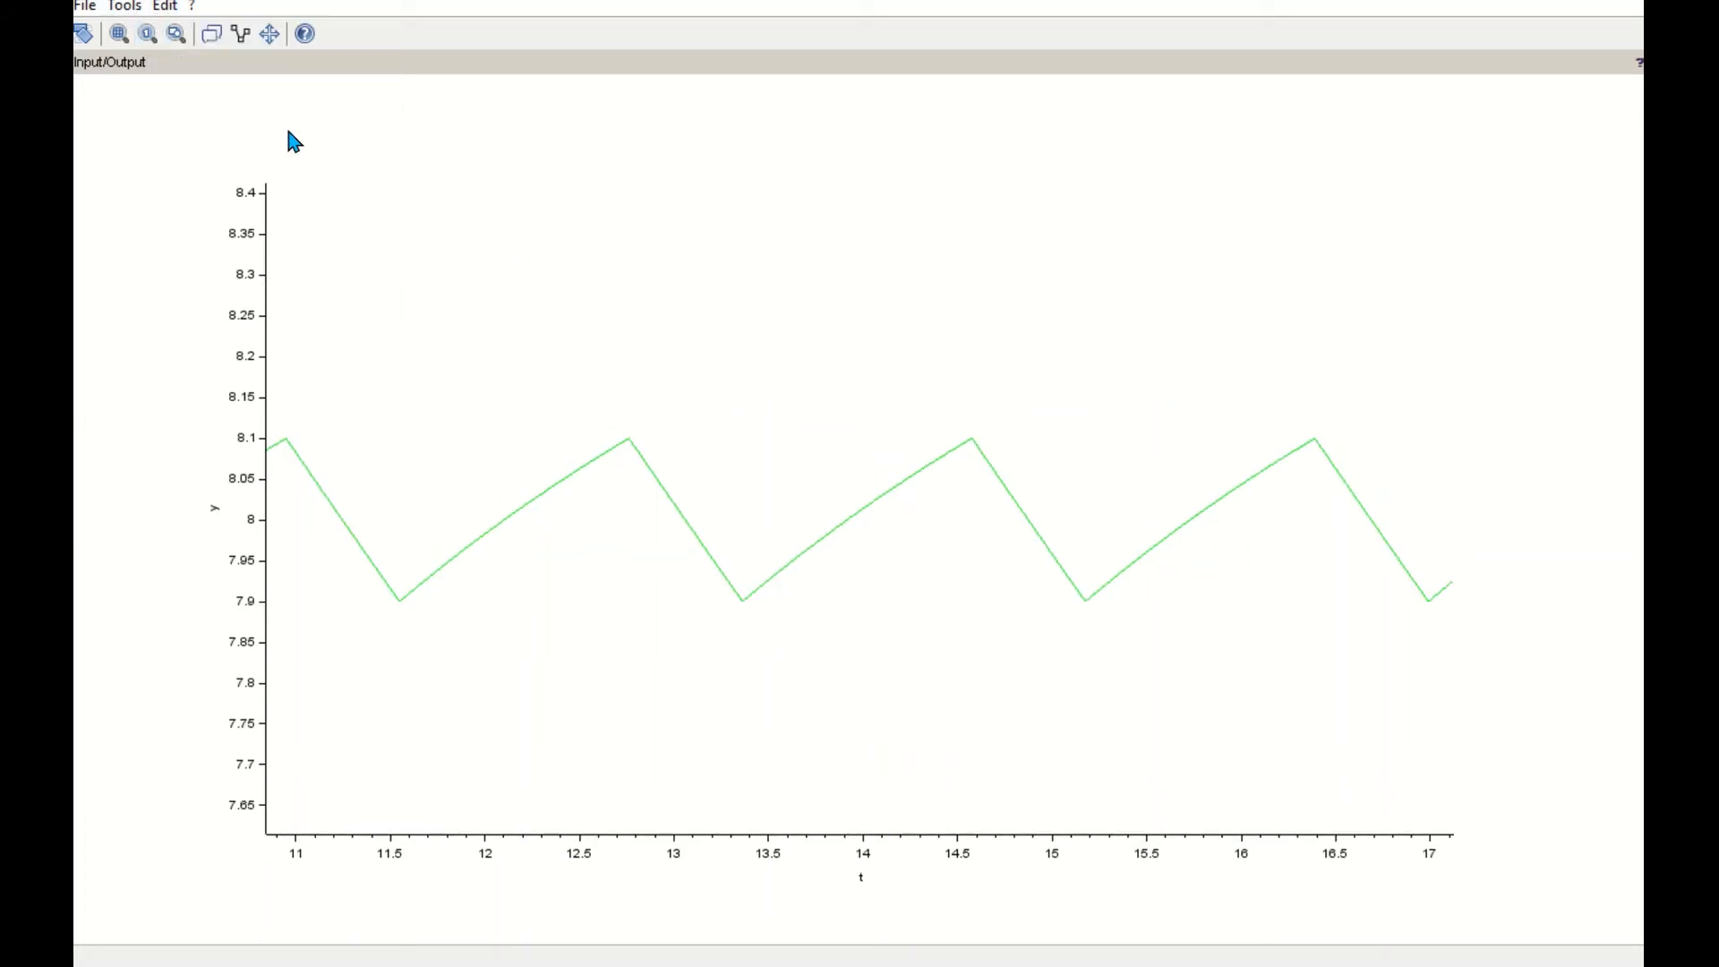
left_click(249, 119)
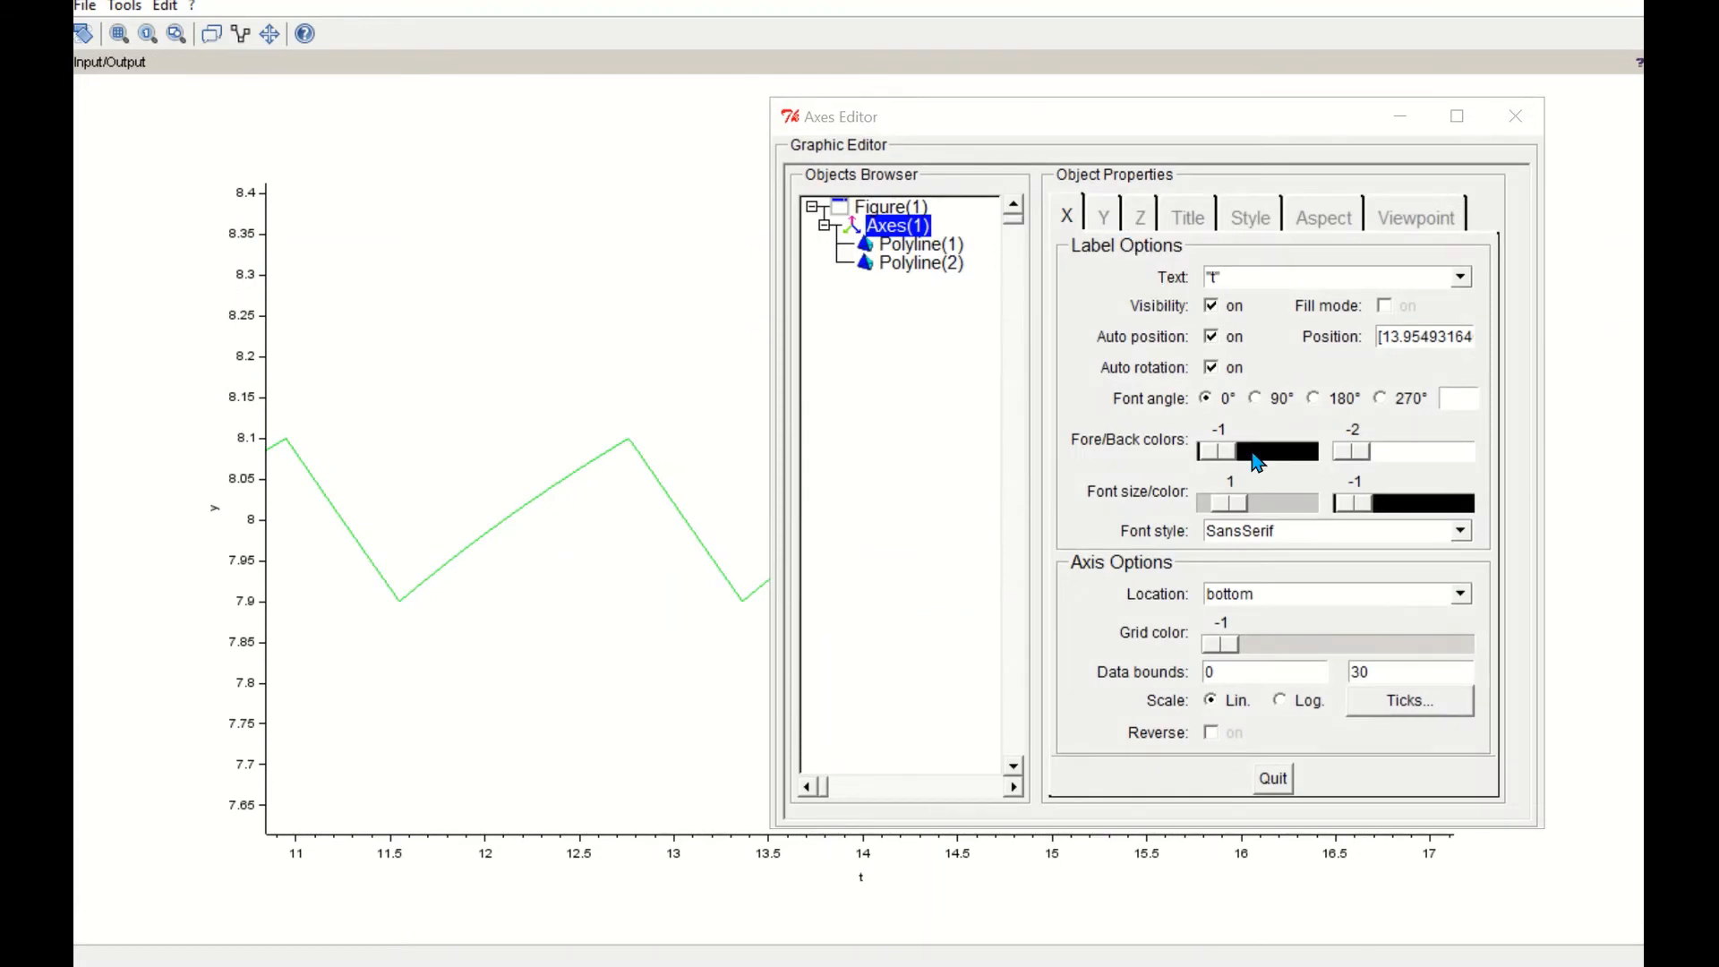
left_click(1293, 645)
left_click(1293, 645)
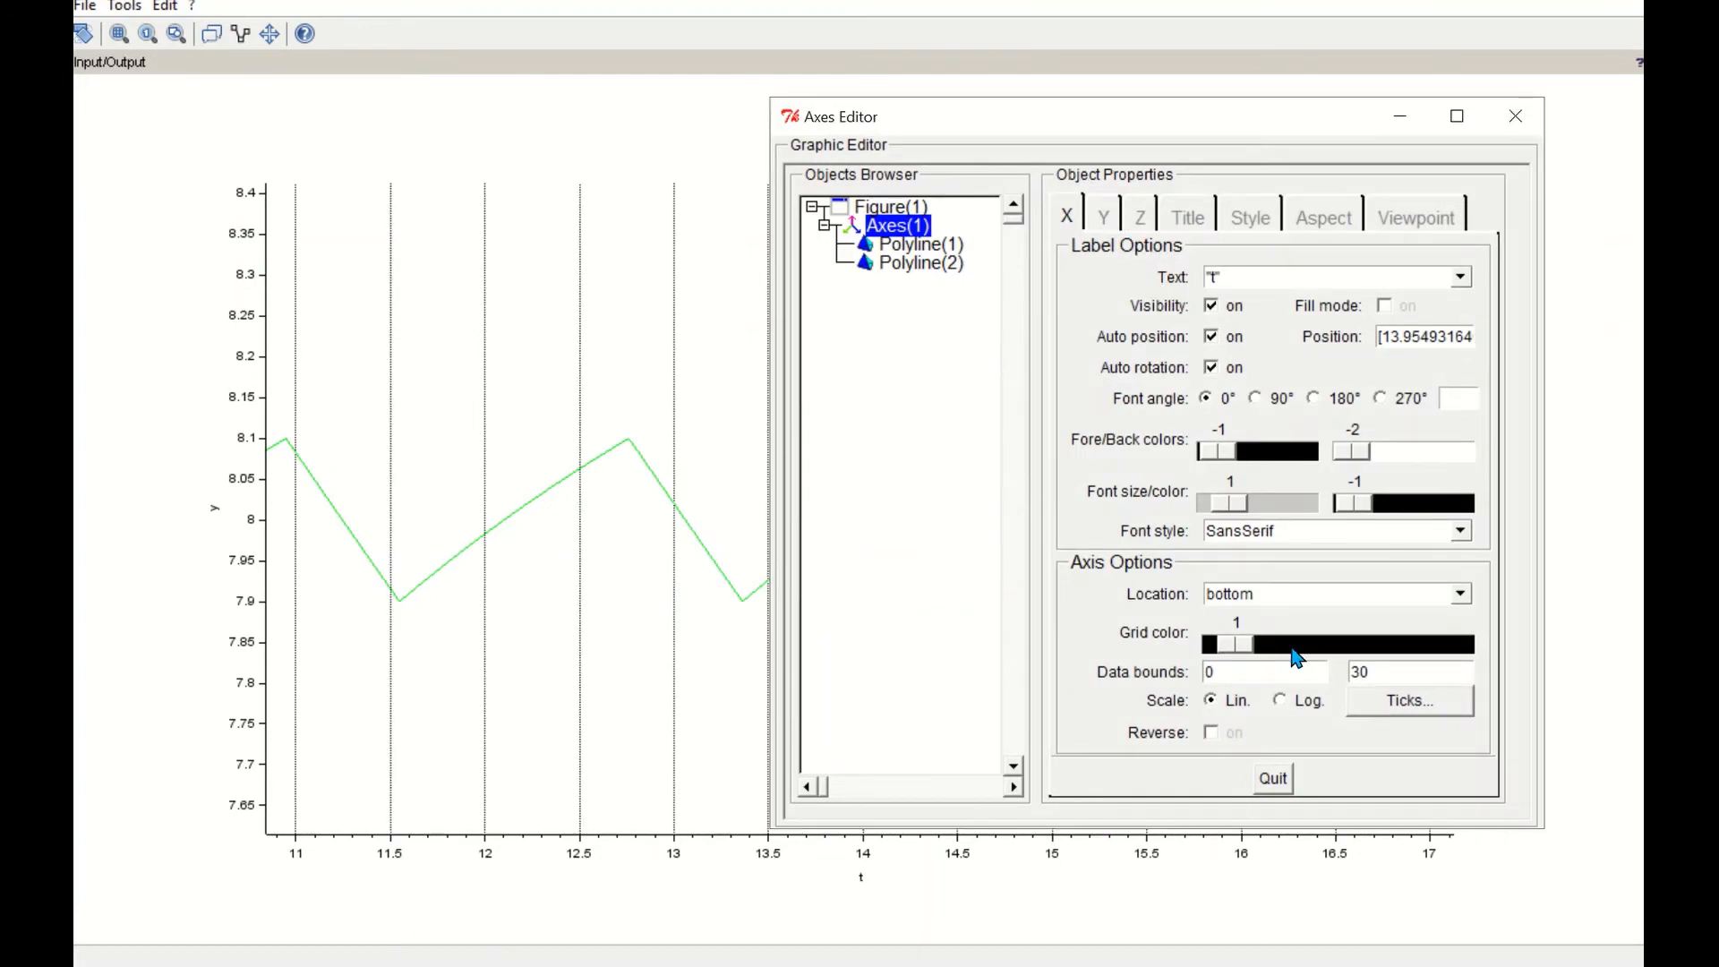
left_click(1304, 650)
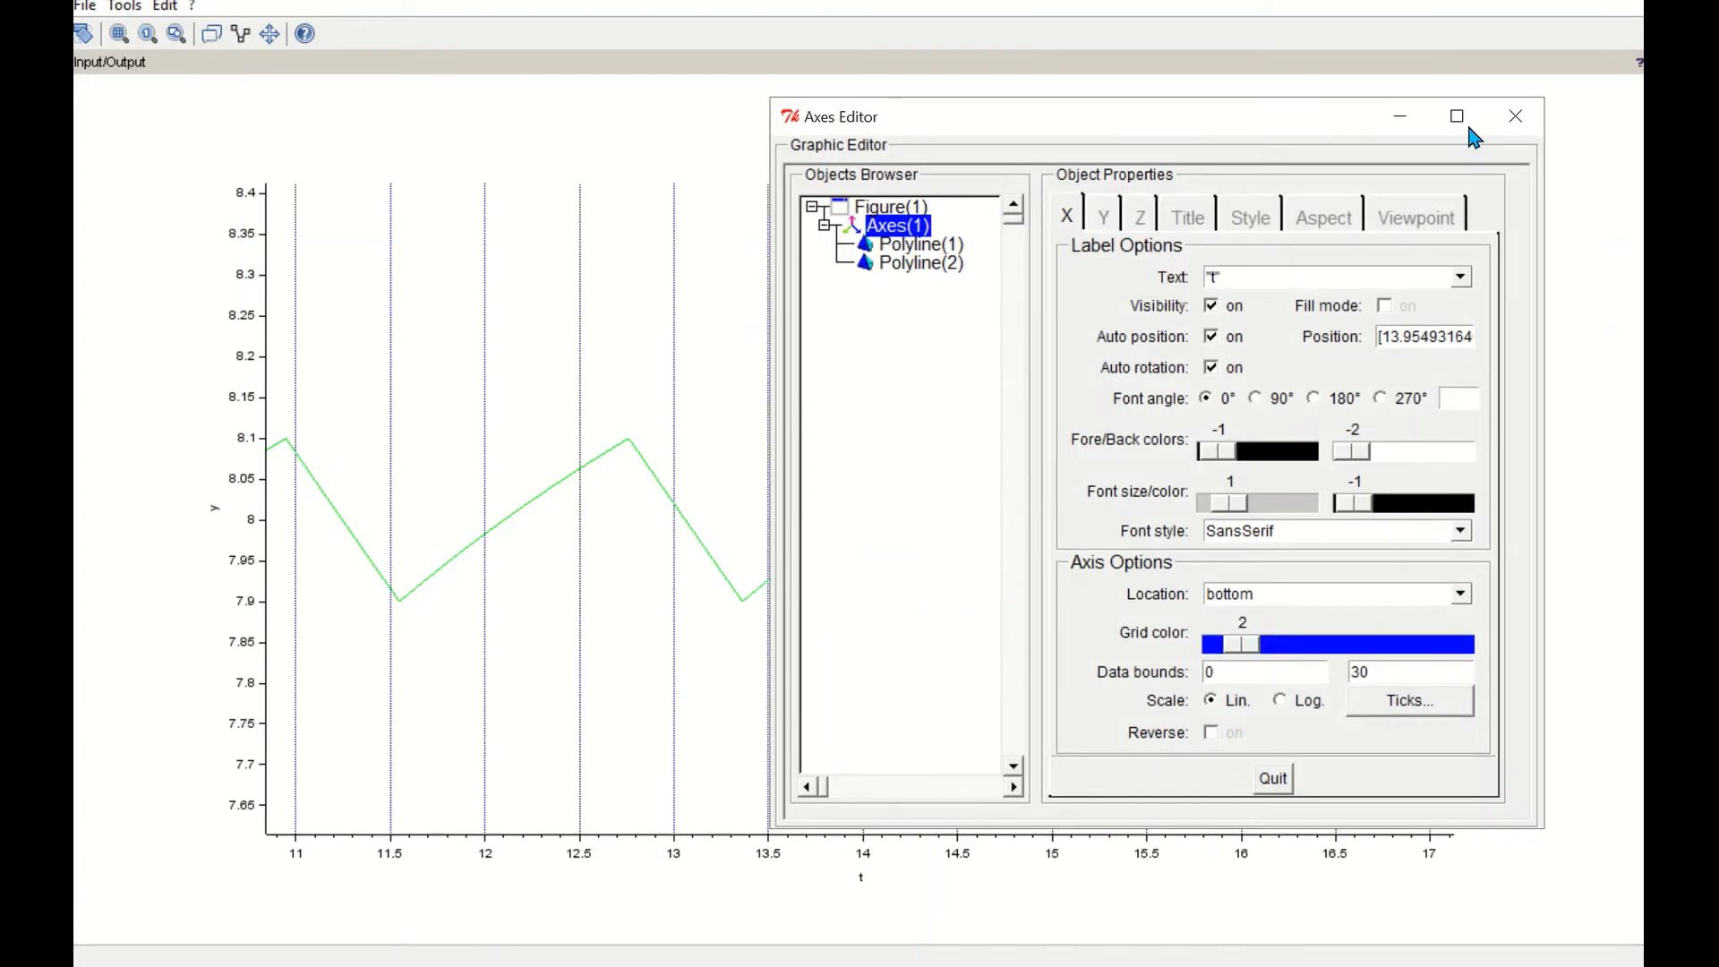
left_click(1515, 116)
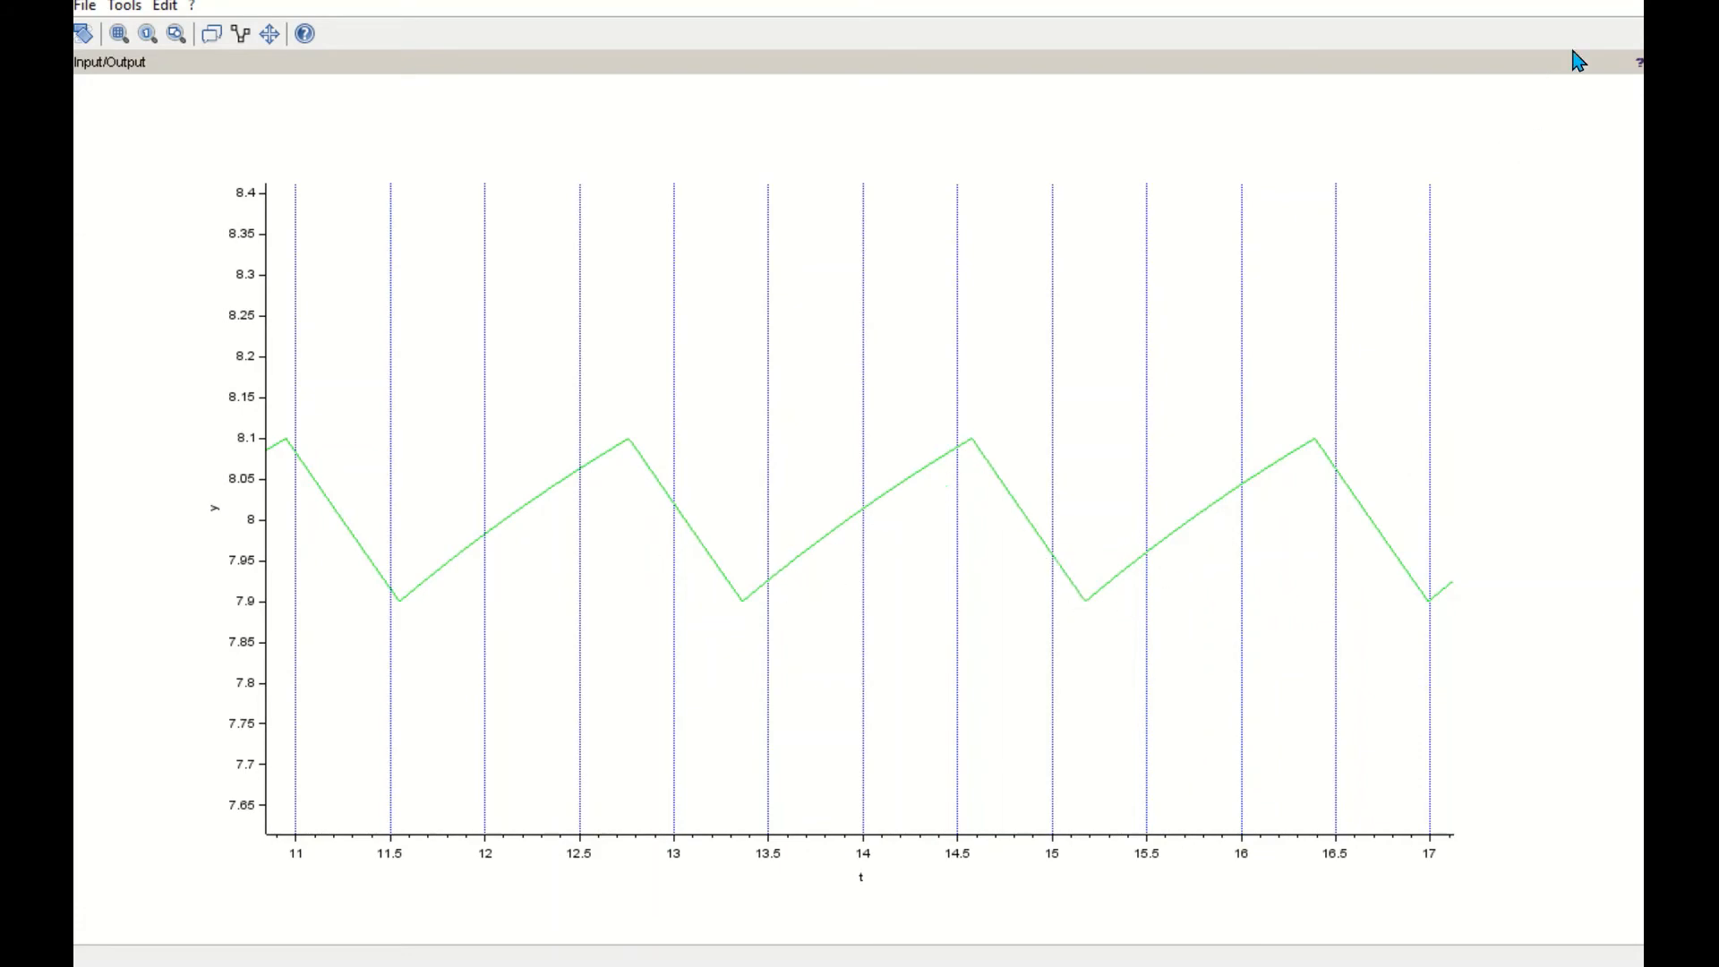
- Close the Input/Output plot and set the Histéresis constant in the Control On Off subsystem to 0.5
left_click(1627, 1)
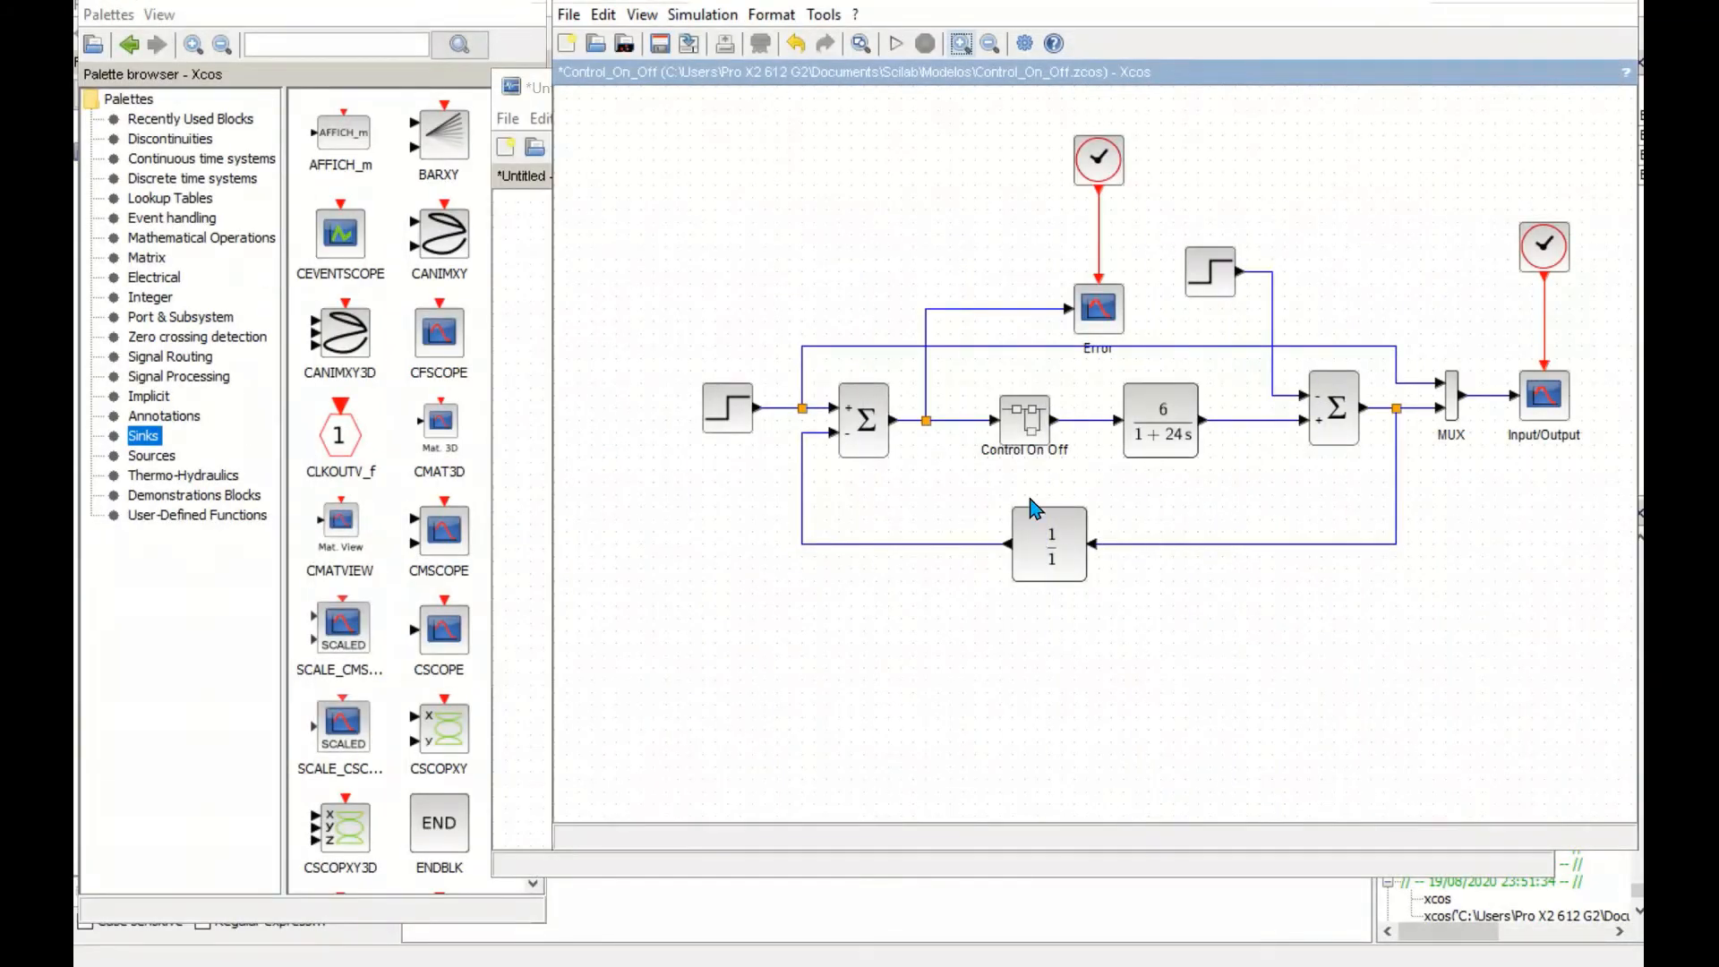
double_click(1033, 433)
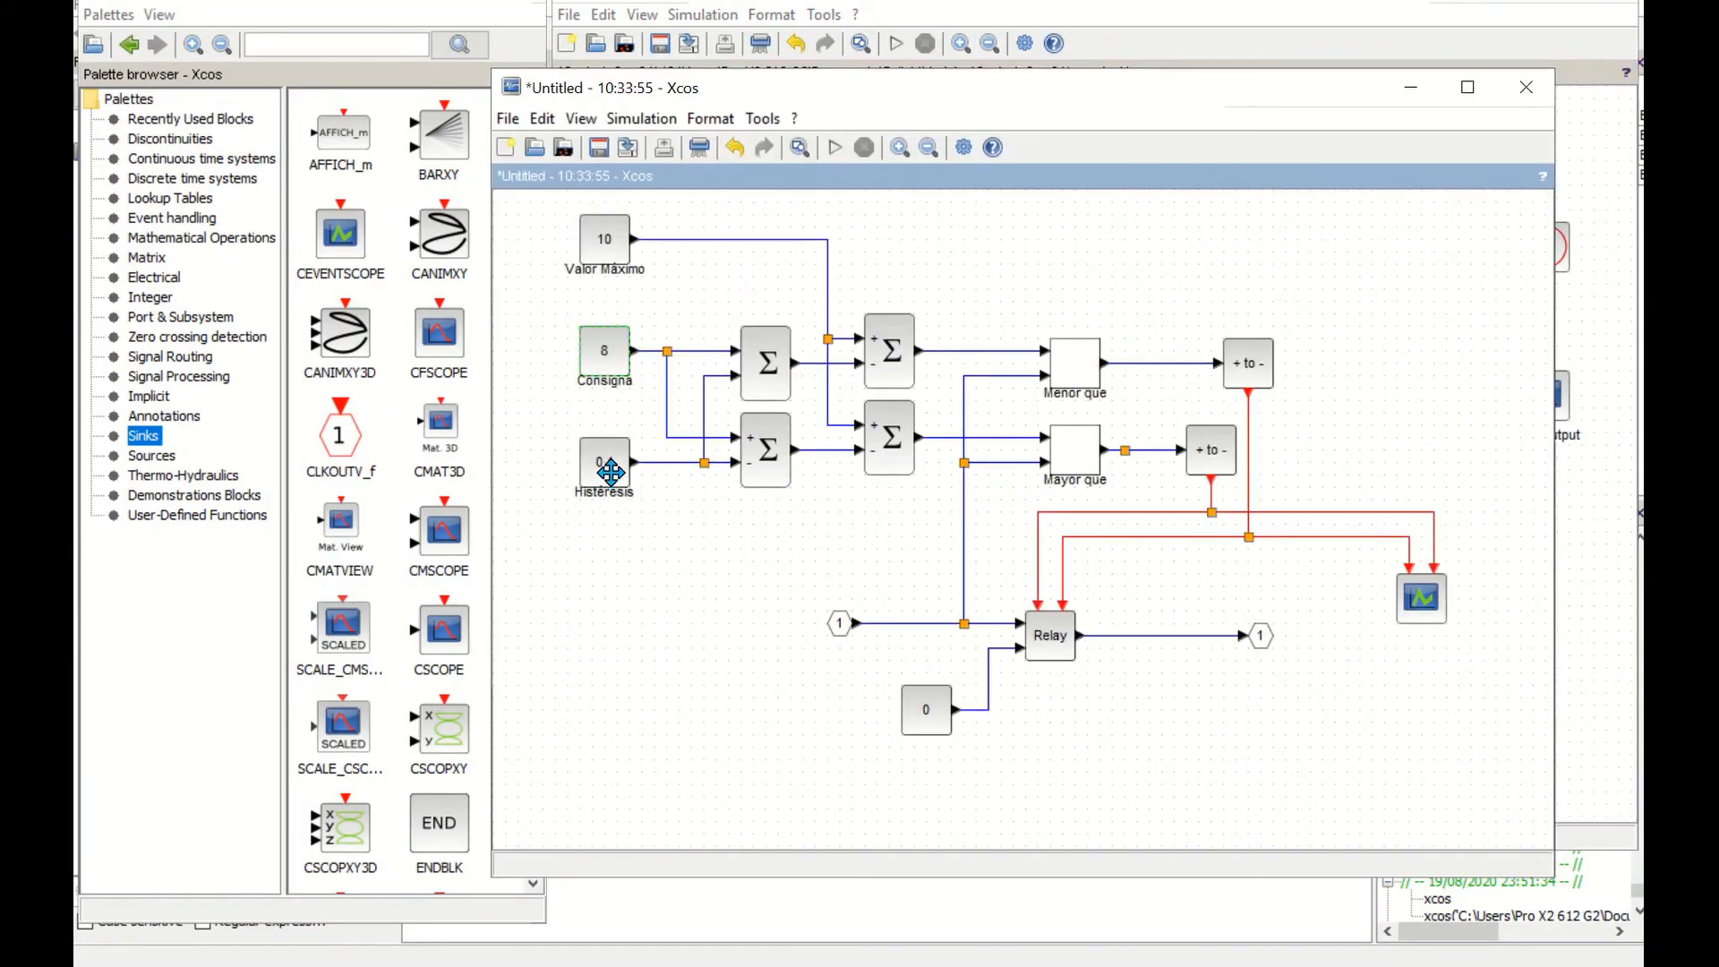
double_click(608, 465)
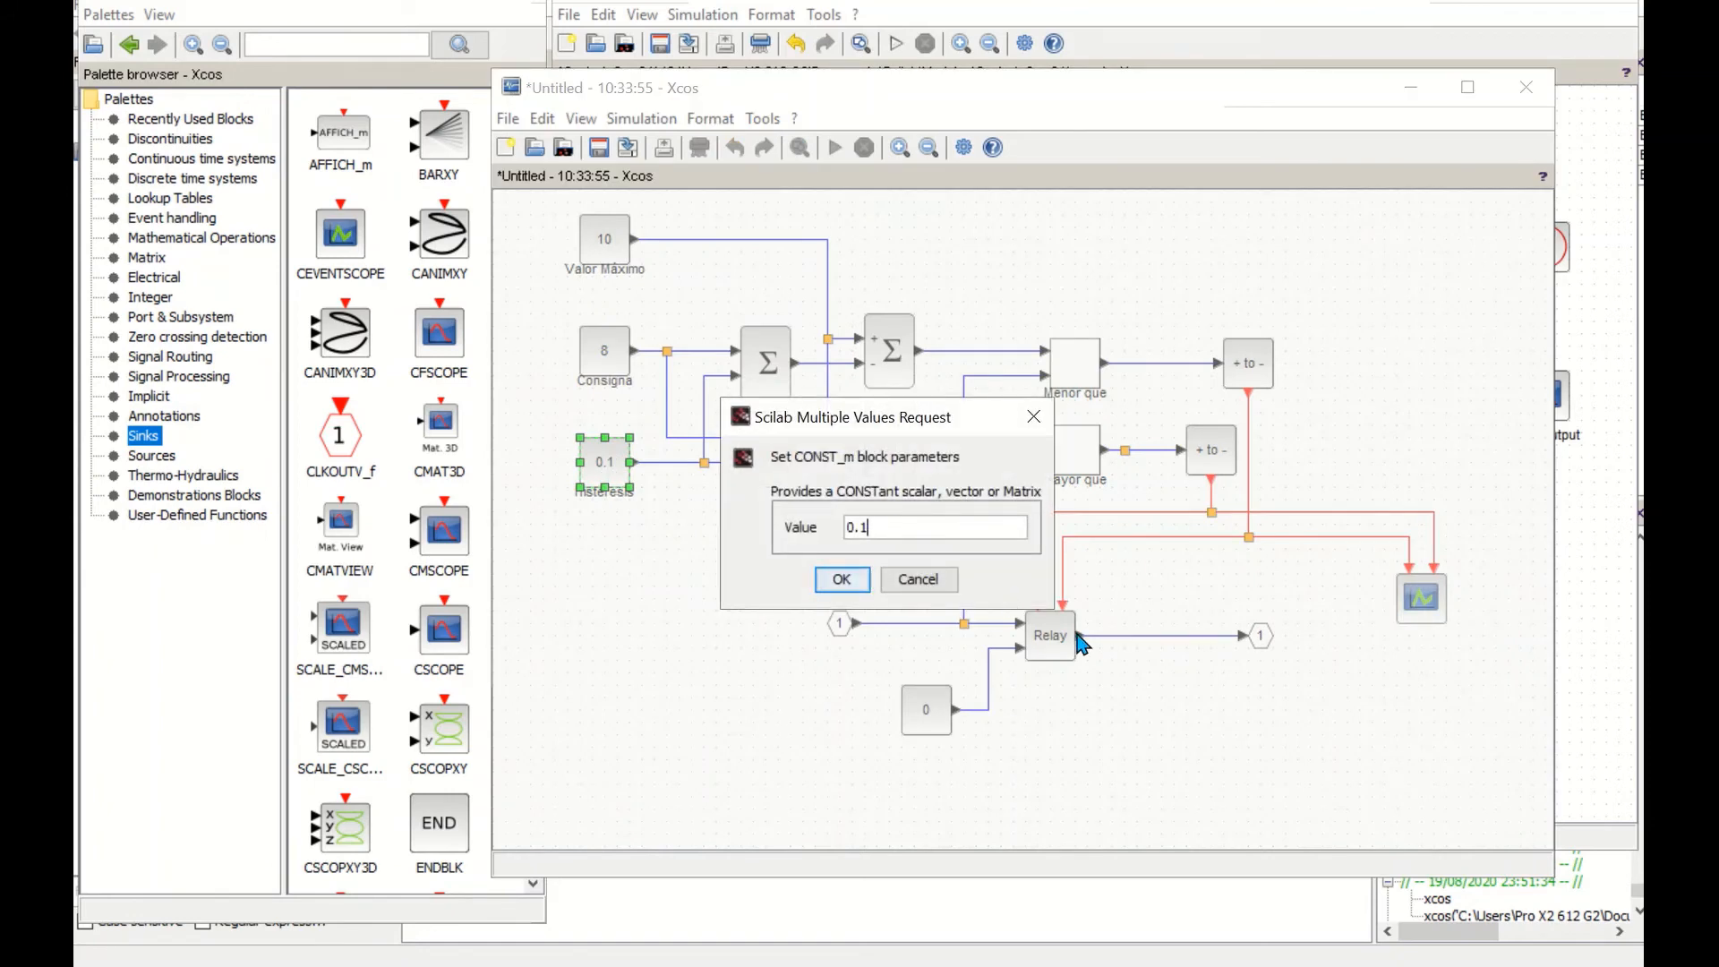
key("BackSpace")
left_click(841, 579)
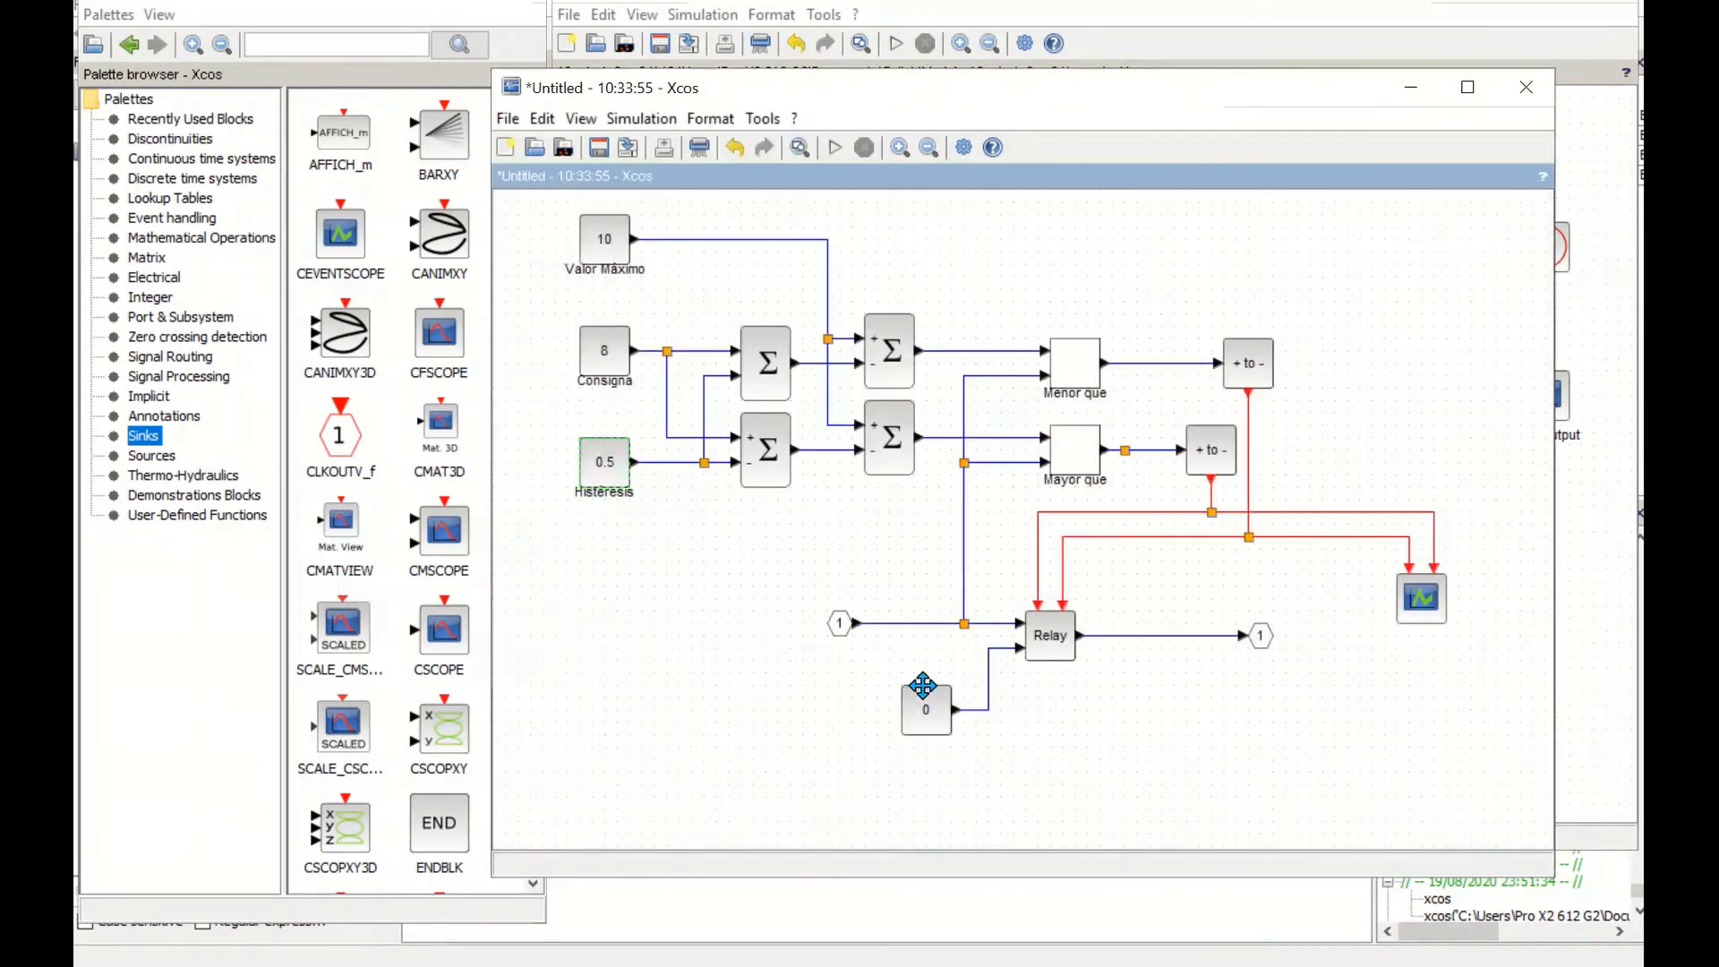
- Run the simulation, close the Error and event scope plots, and enlarge the Input/Output plot
left_click(834, 154)
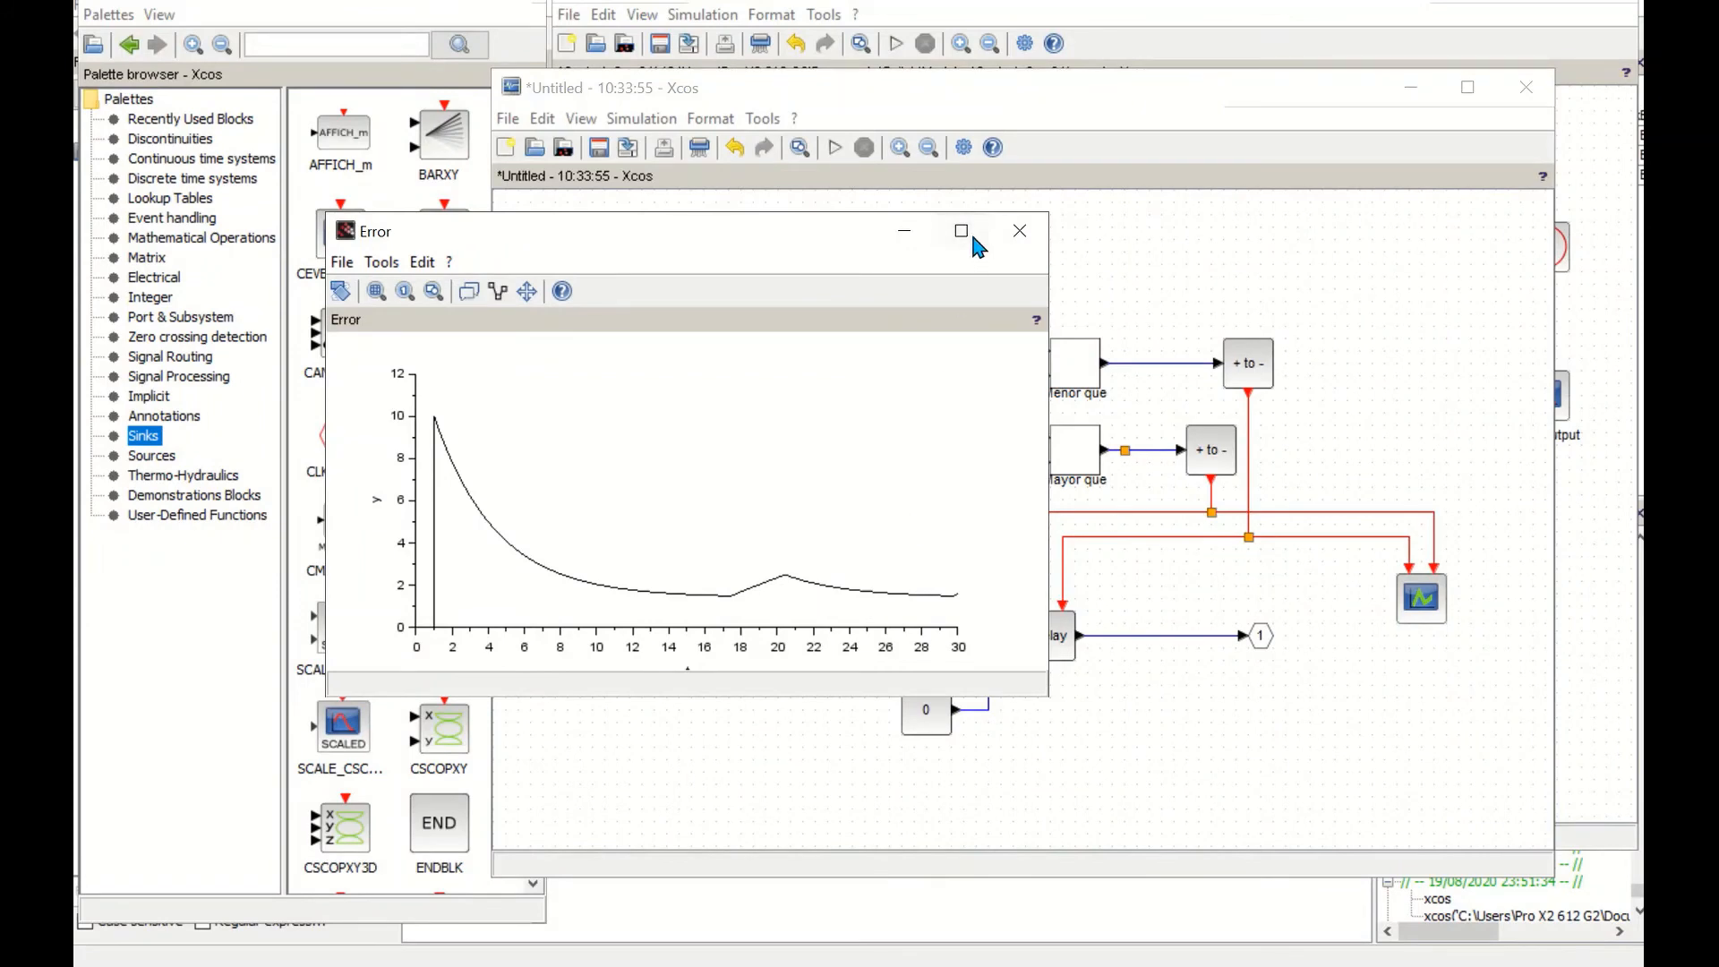
left_click(1019, 231)
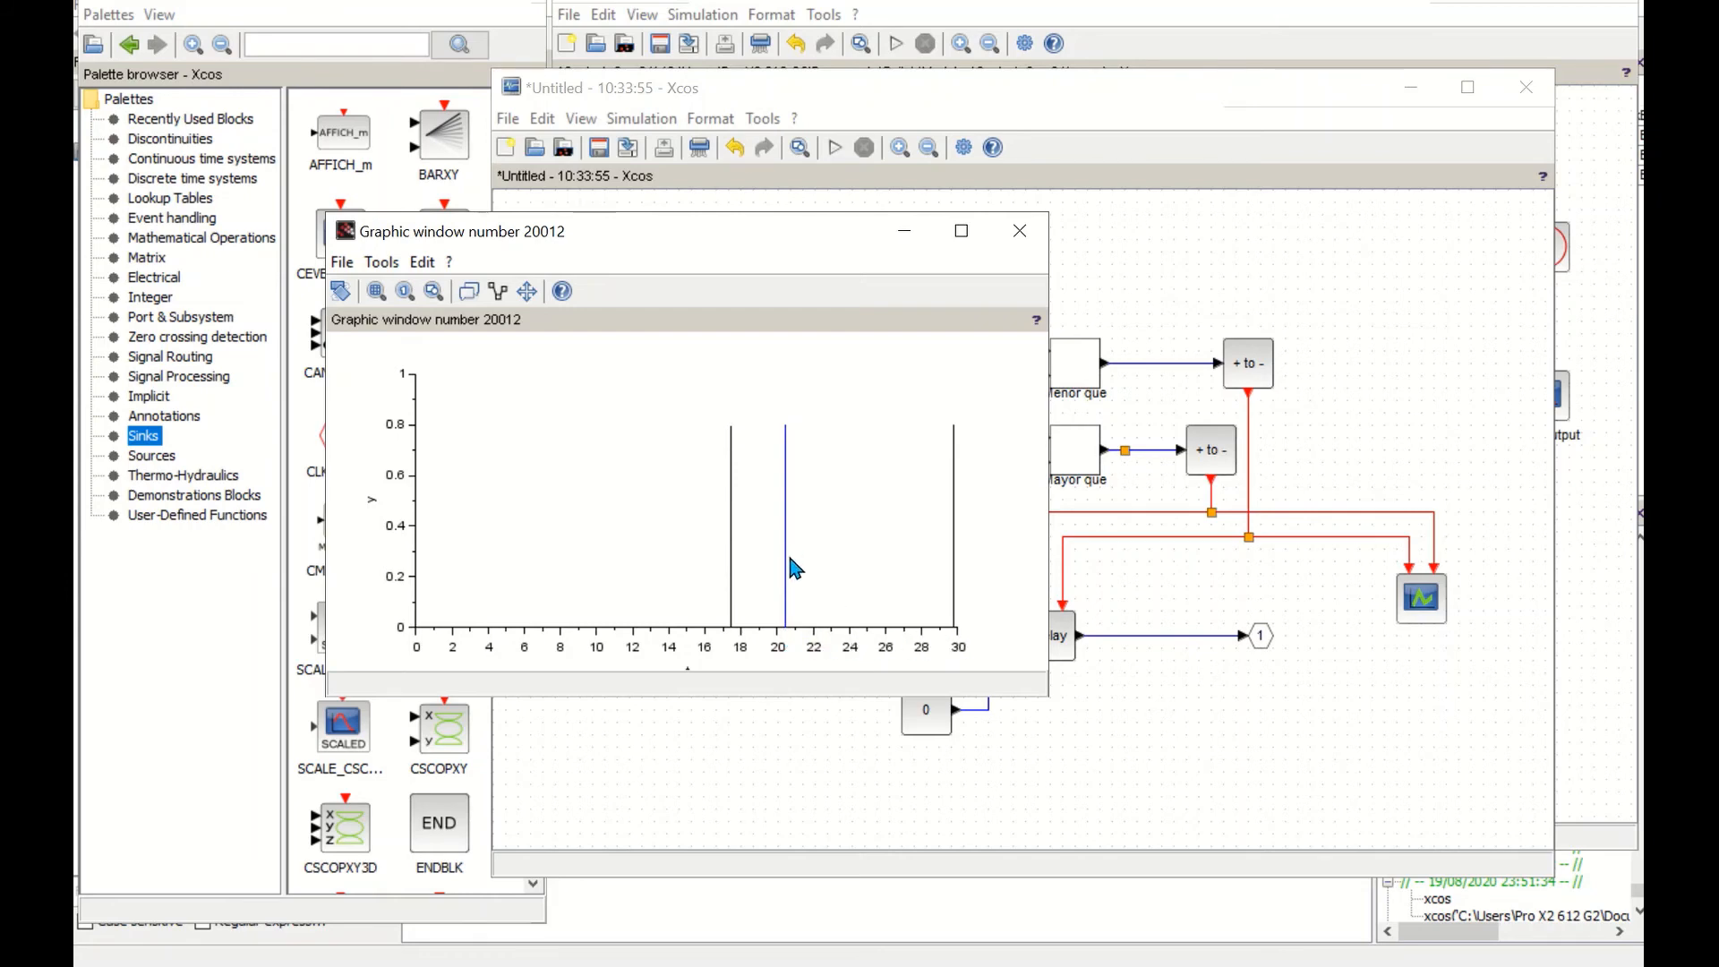
left_click(1020, 233)
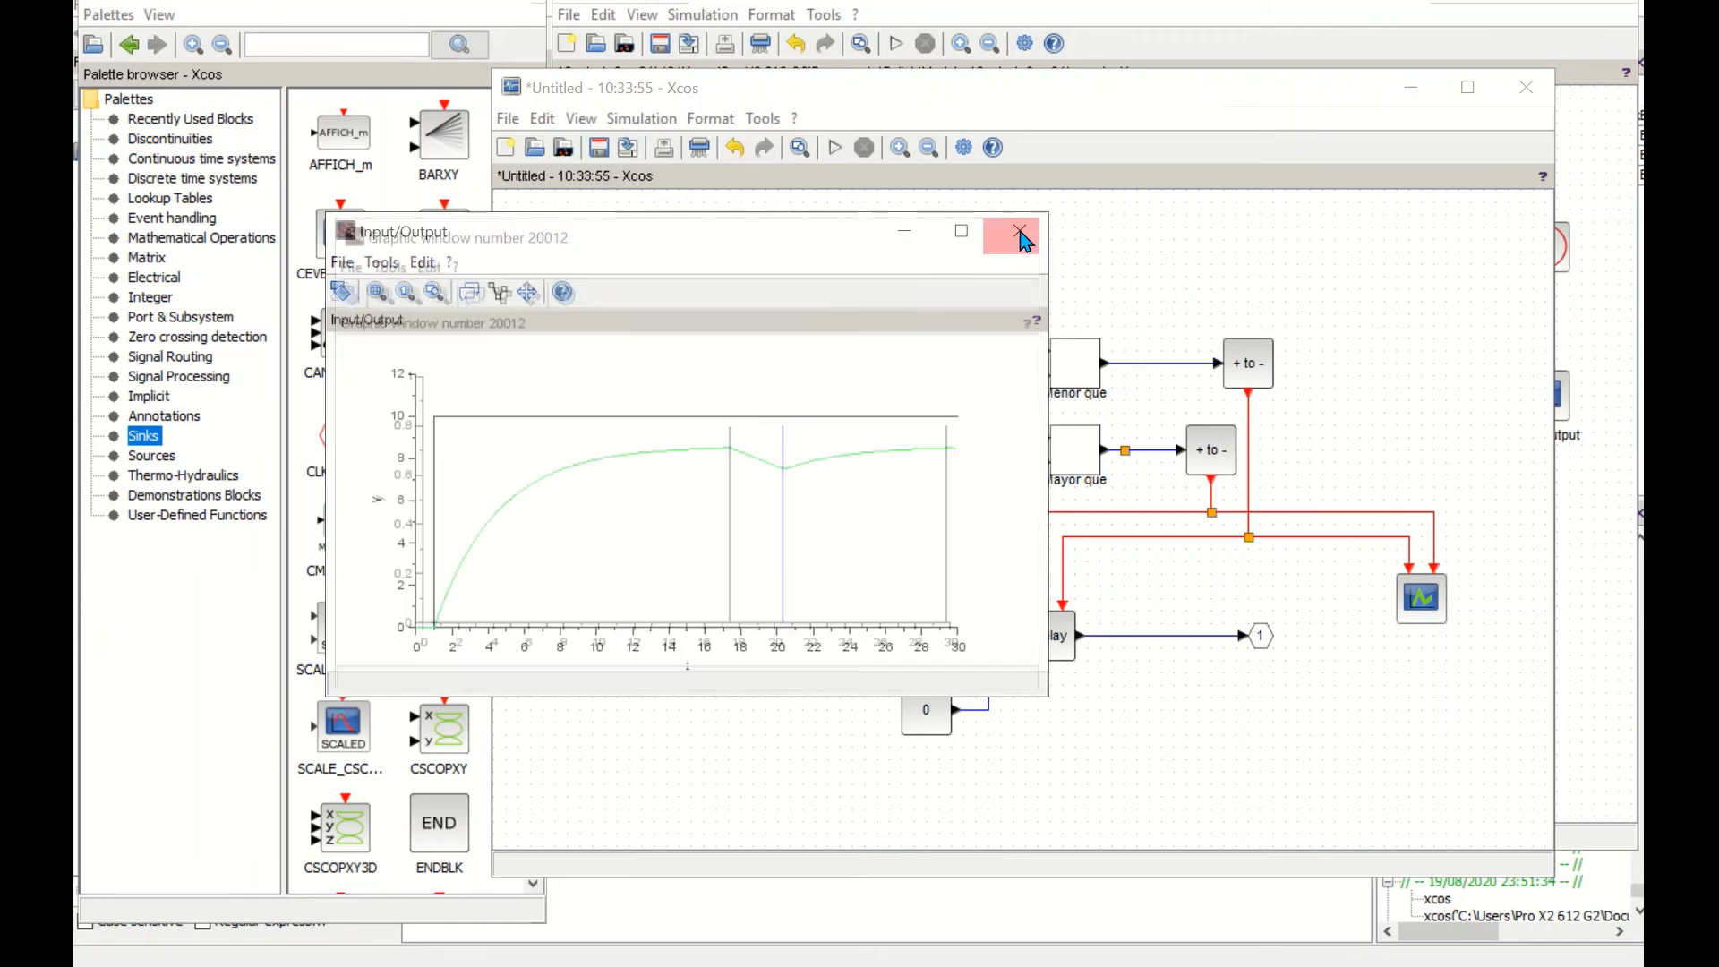
left_click(962, 231)
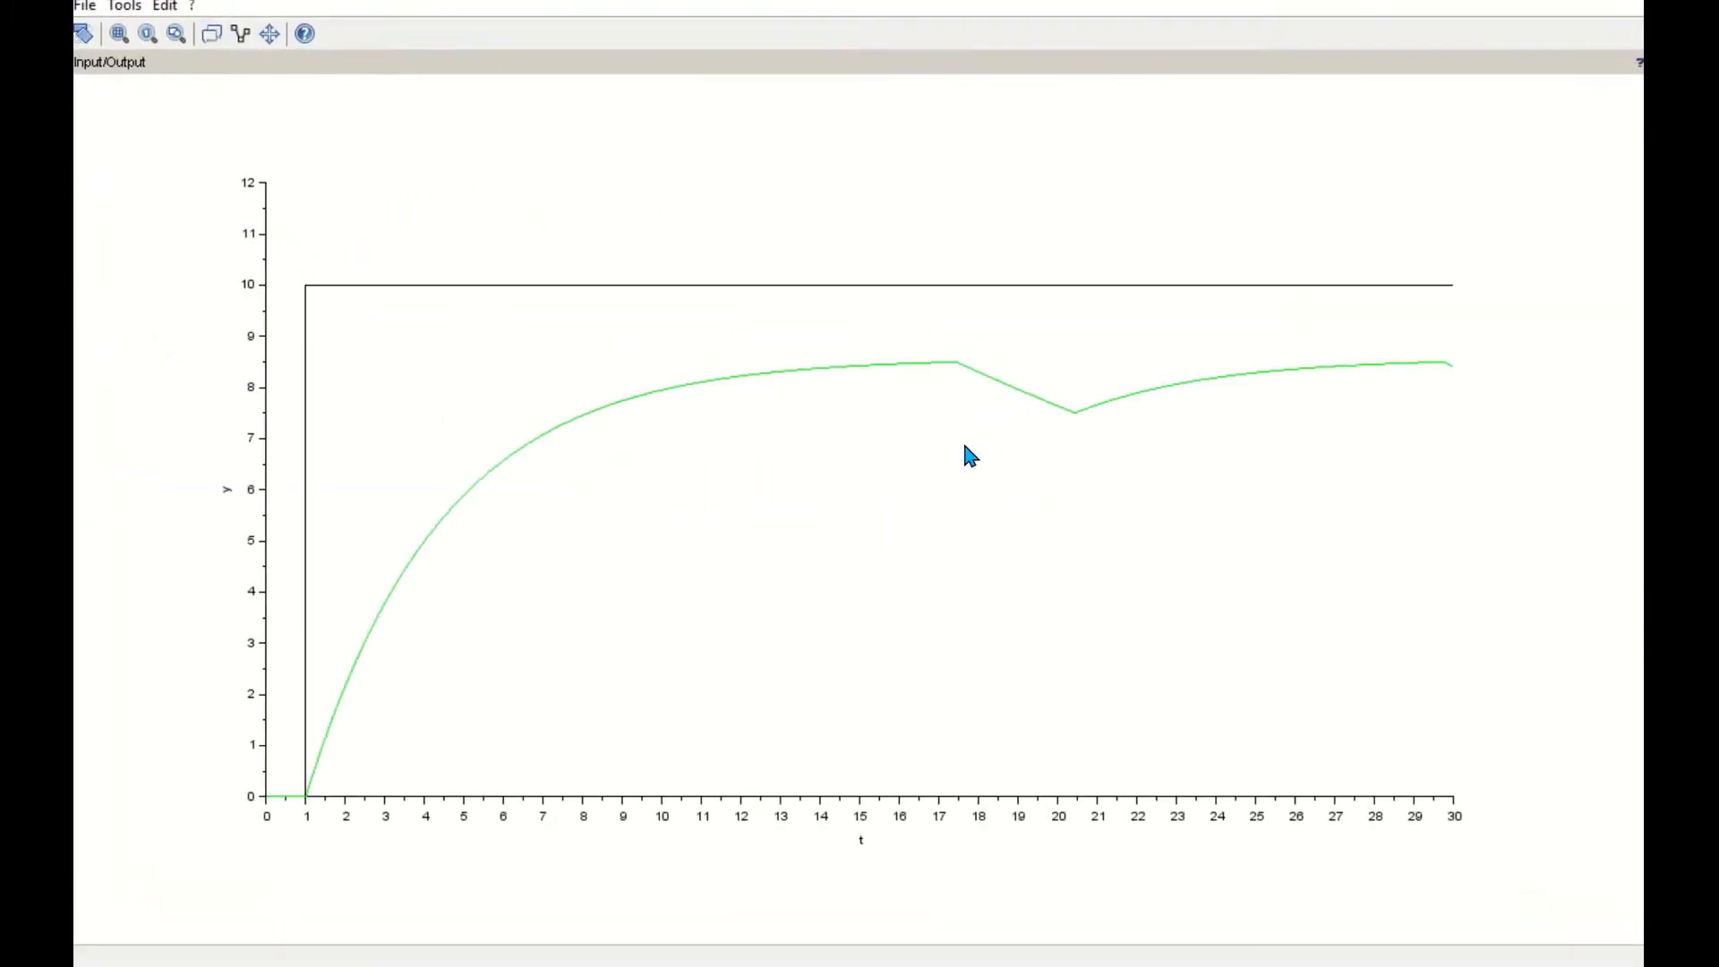
- Zoom in on the output oscillation between t of about 16.2 and 28.5, and close the Input/Output plot
left_click(119, 33)
left_click(909, 343)
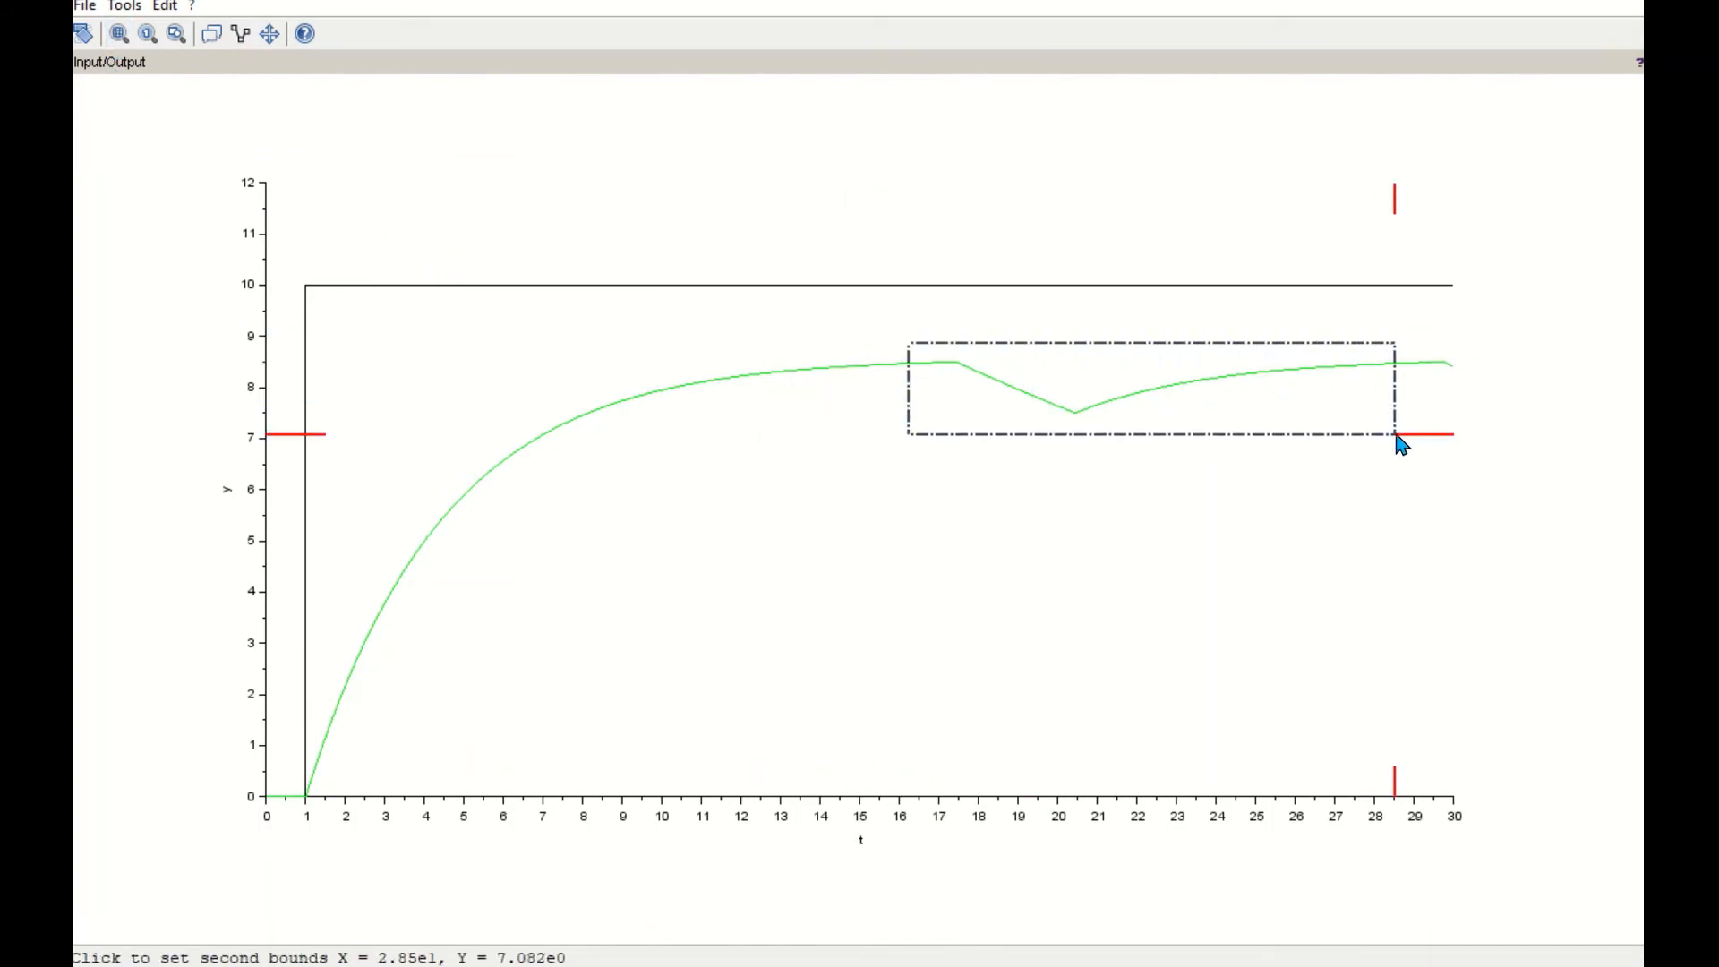
left_click(1398, 432)
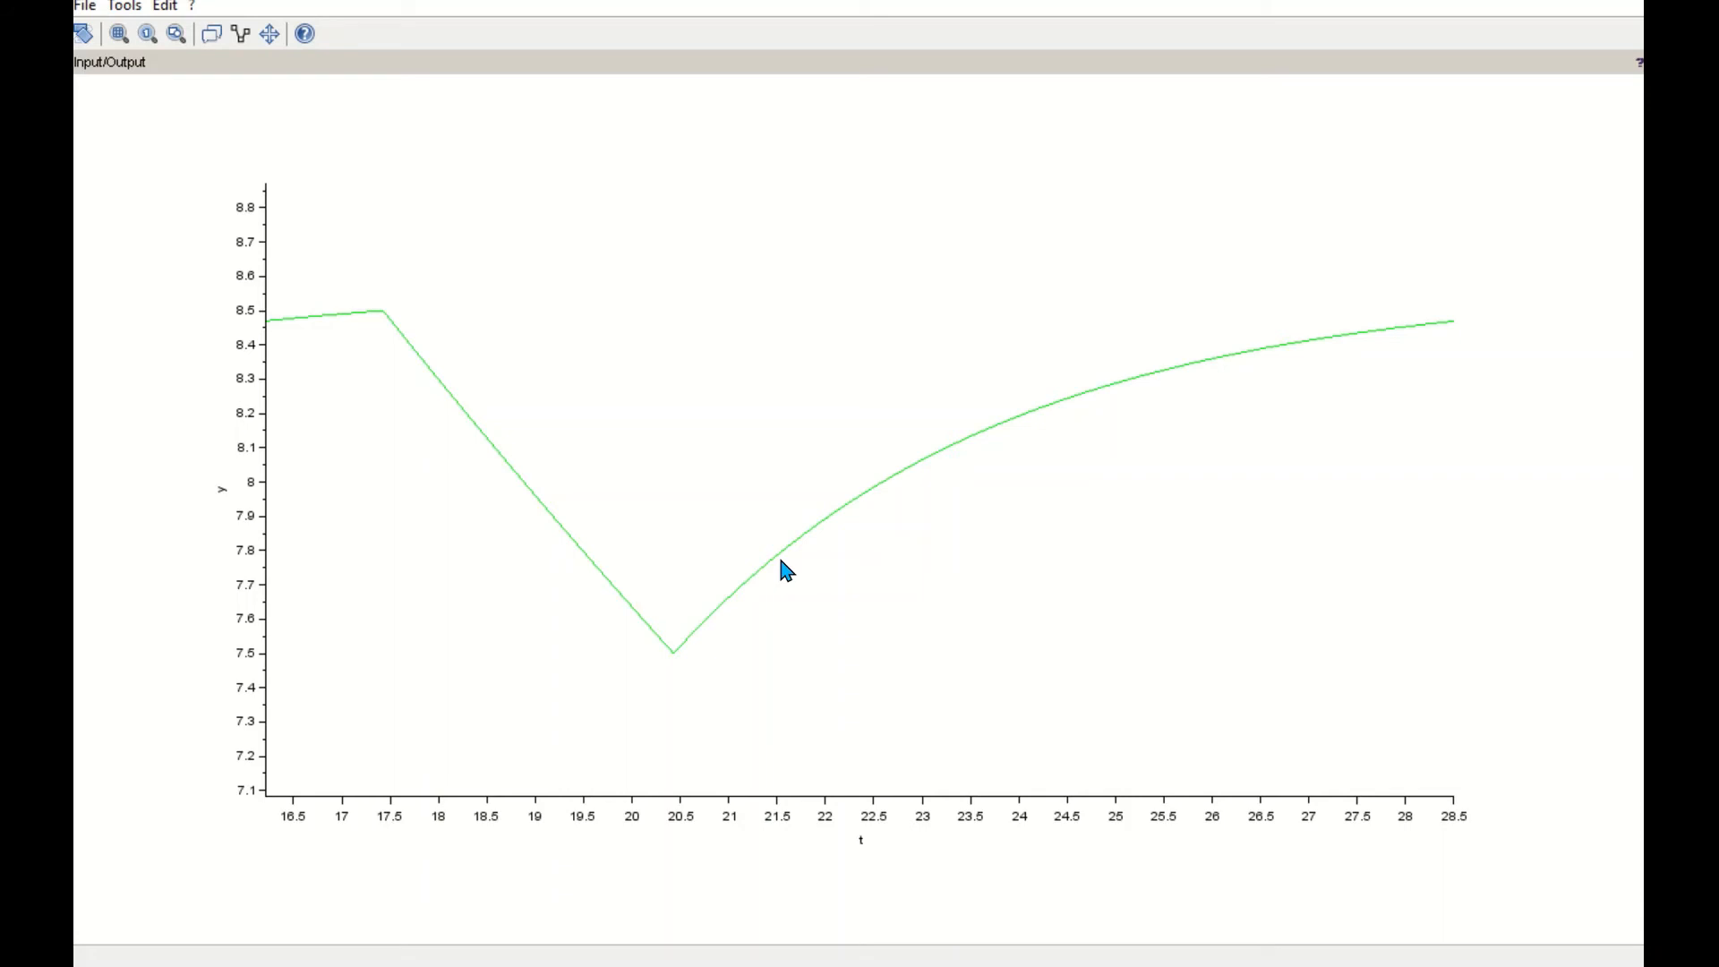
left_click(1628, 2)
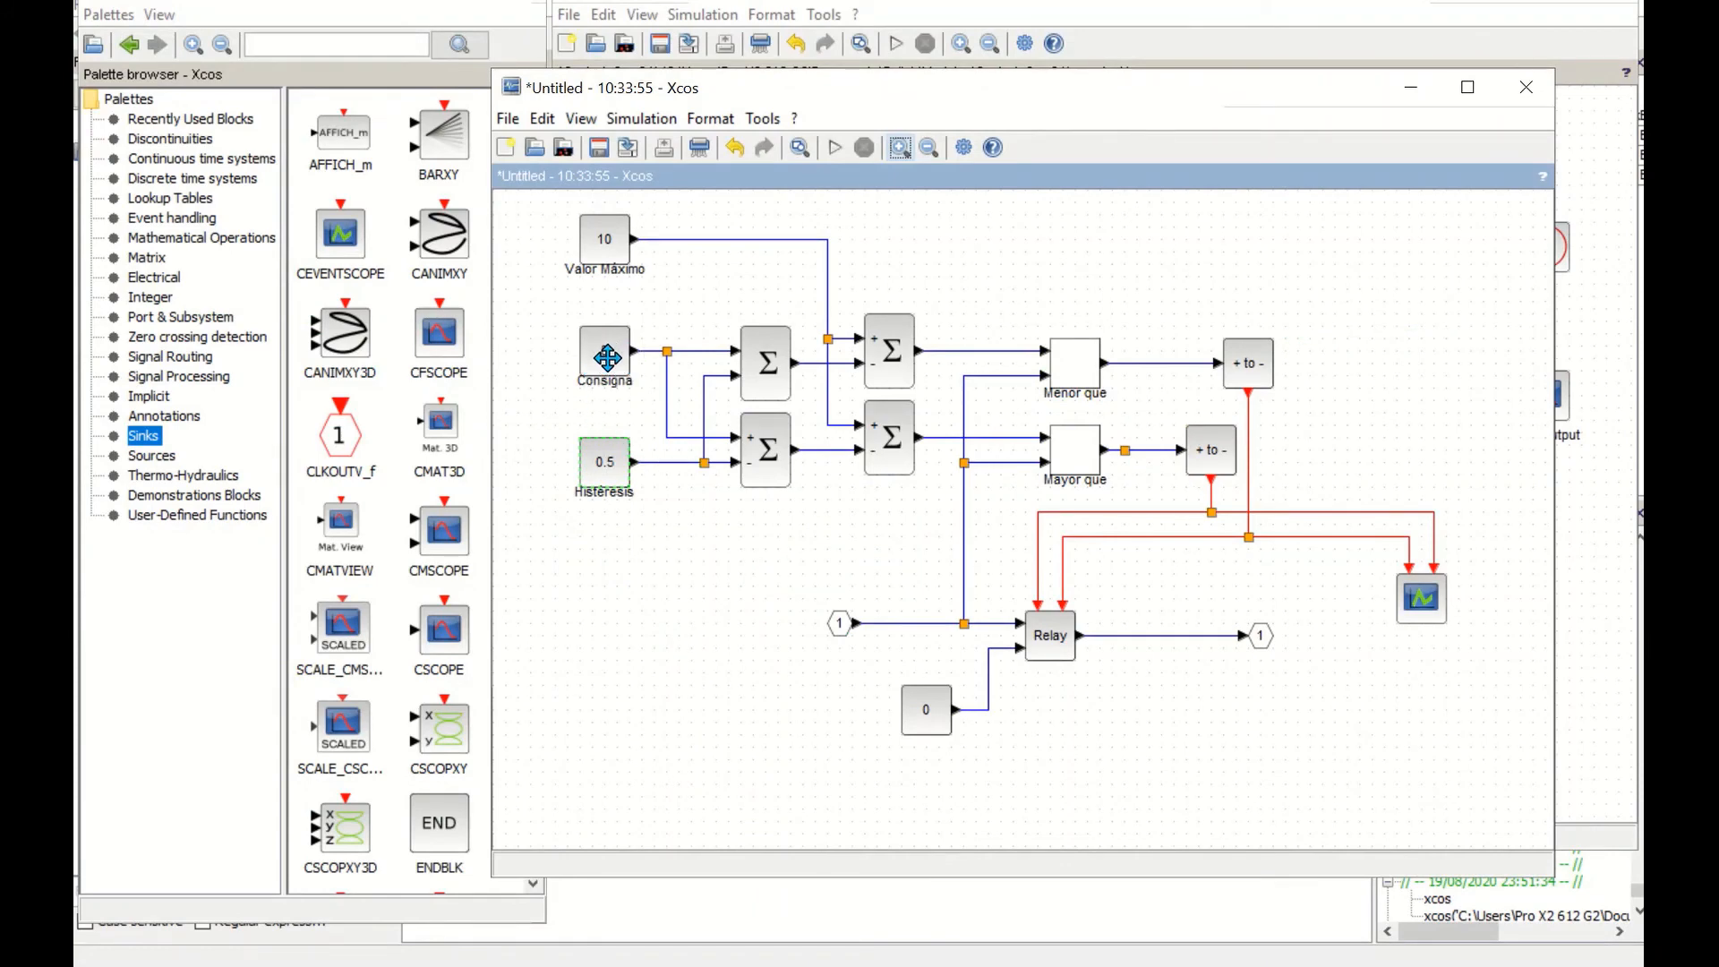
- Set the Consigna constant in the Control On Off subsystem to 5
mouse_move(607, 358)
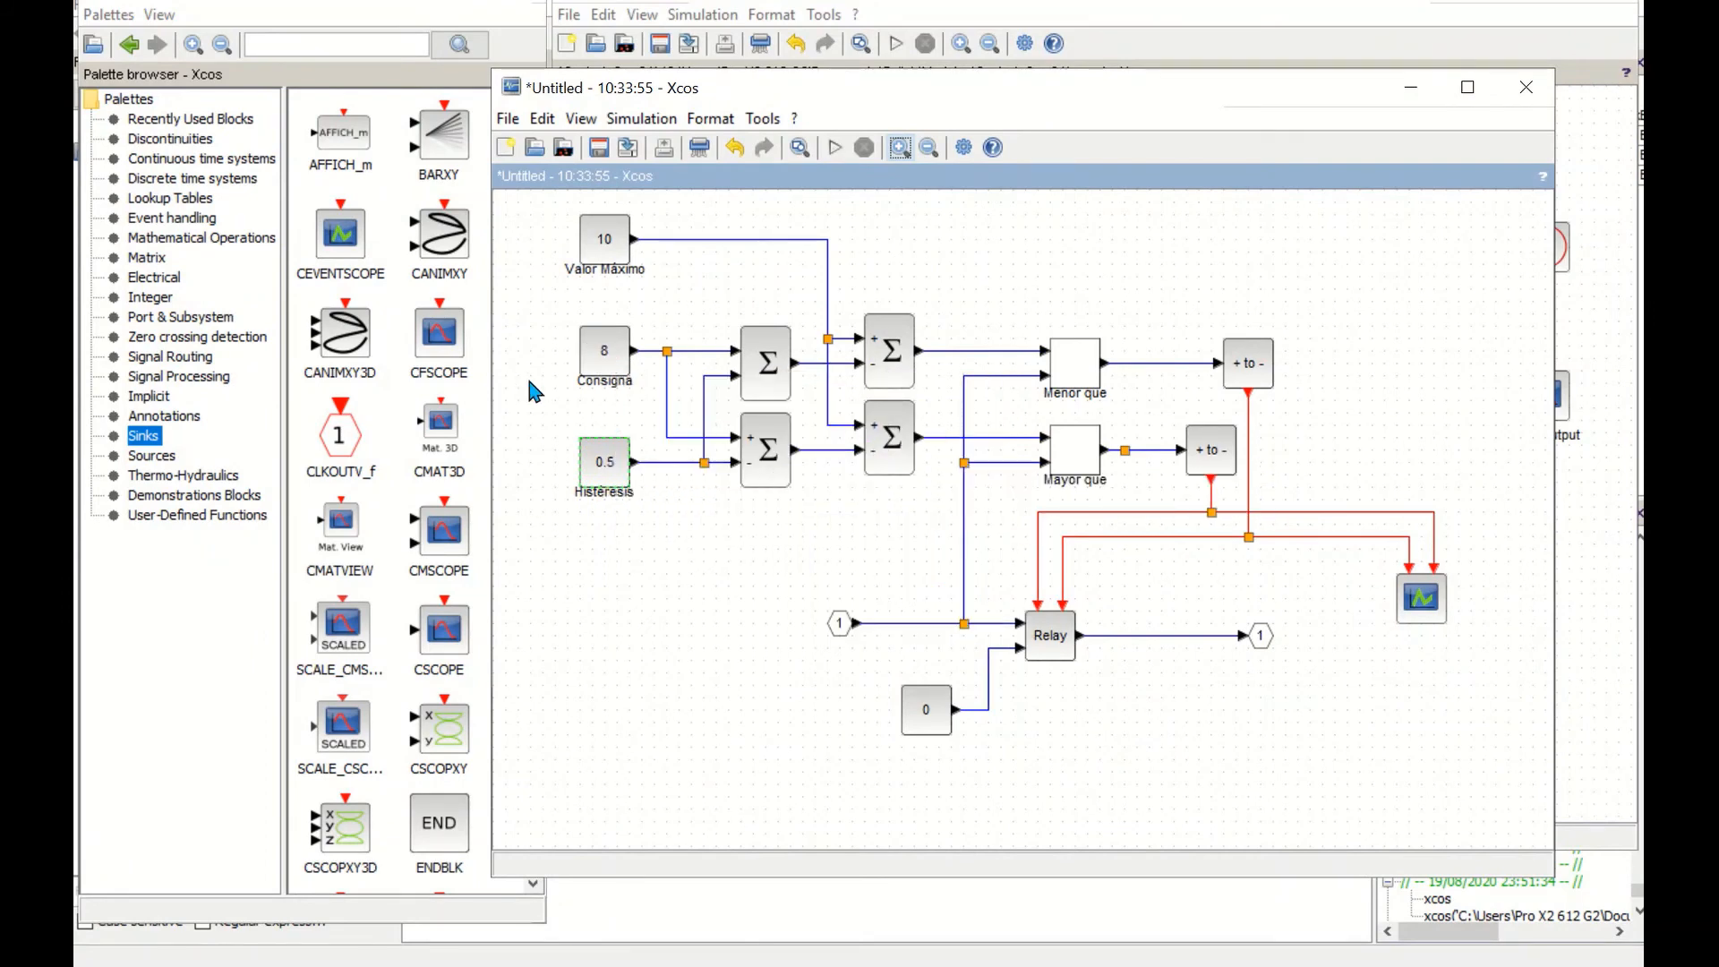
left_click(619, 359)
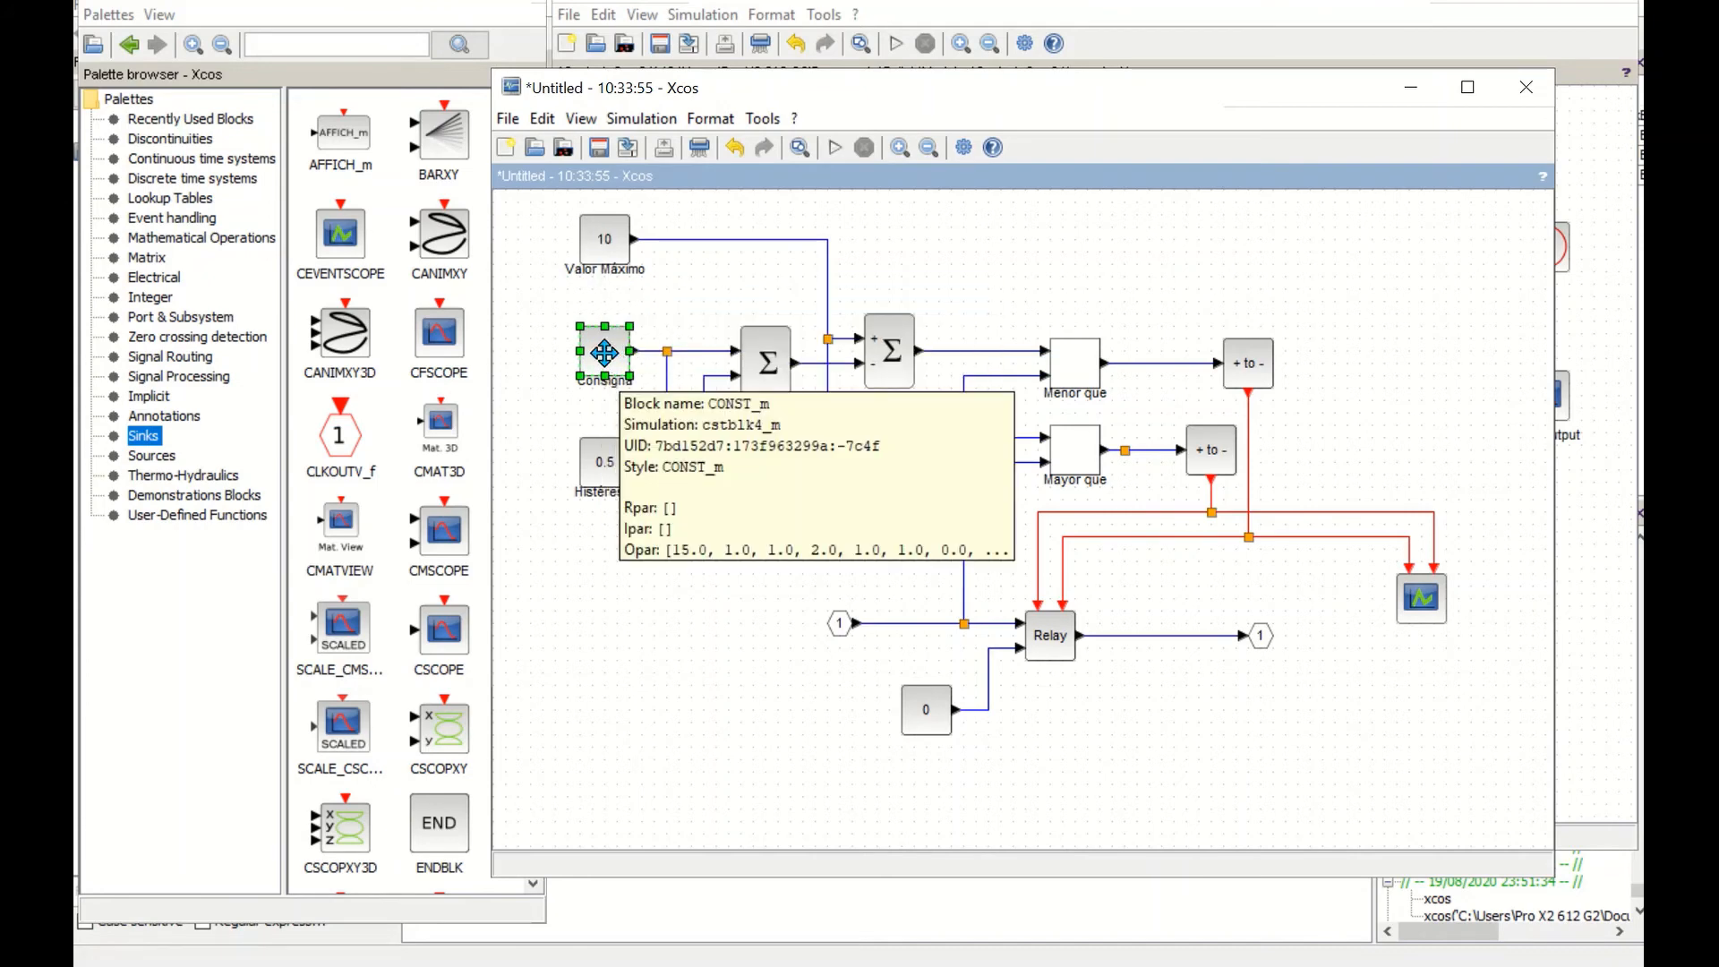
double_click(604, 353)
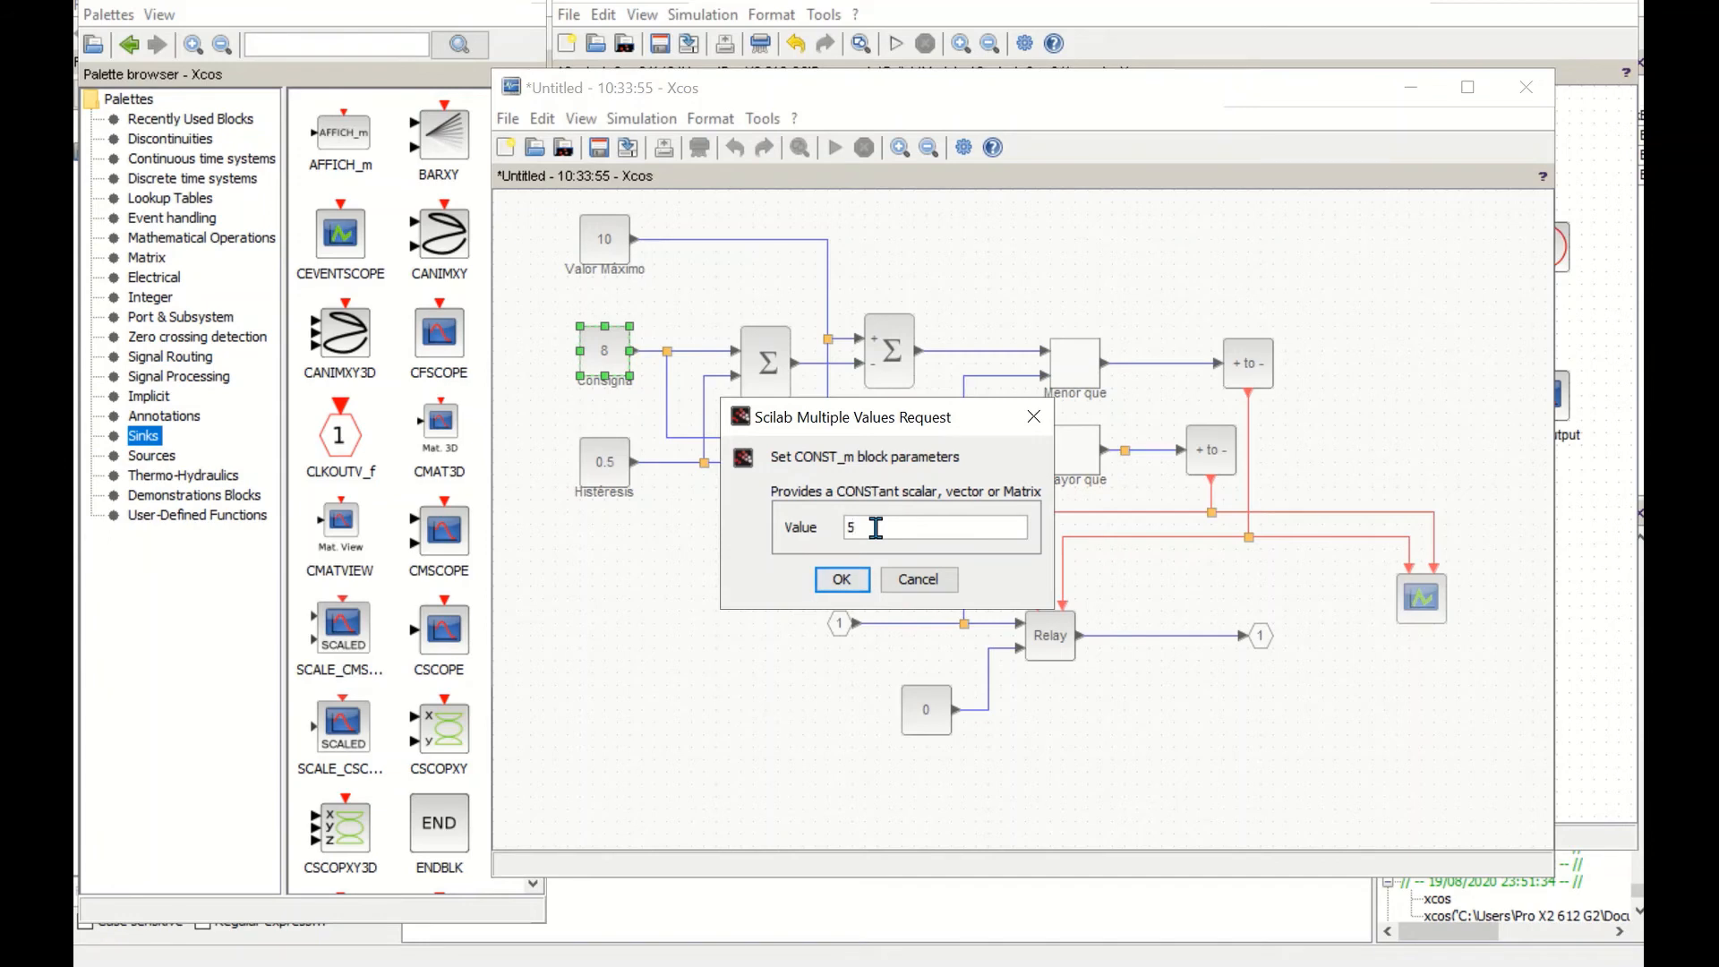
type("5")
left_click(841, 579)
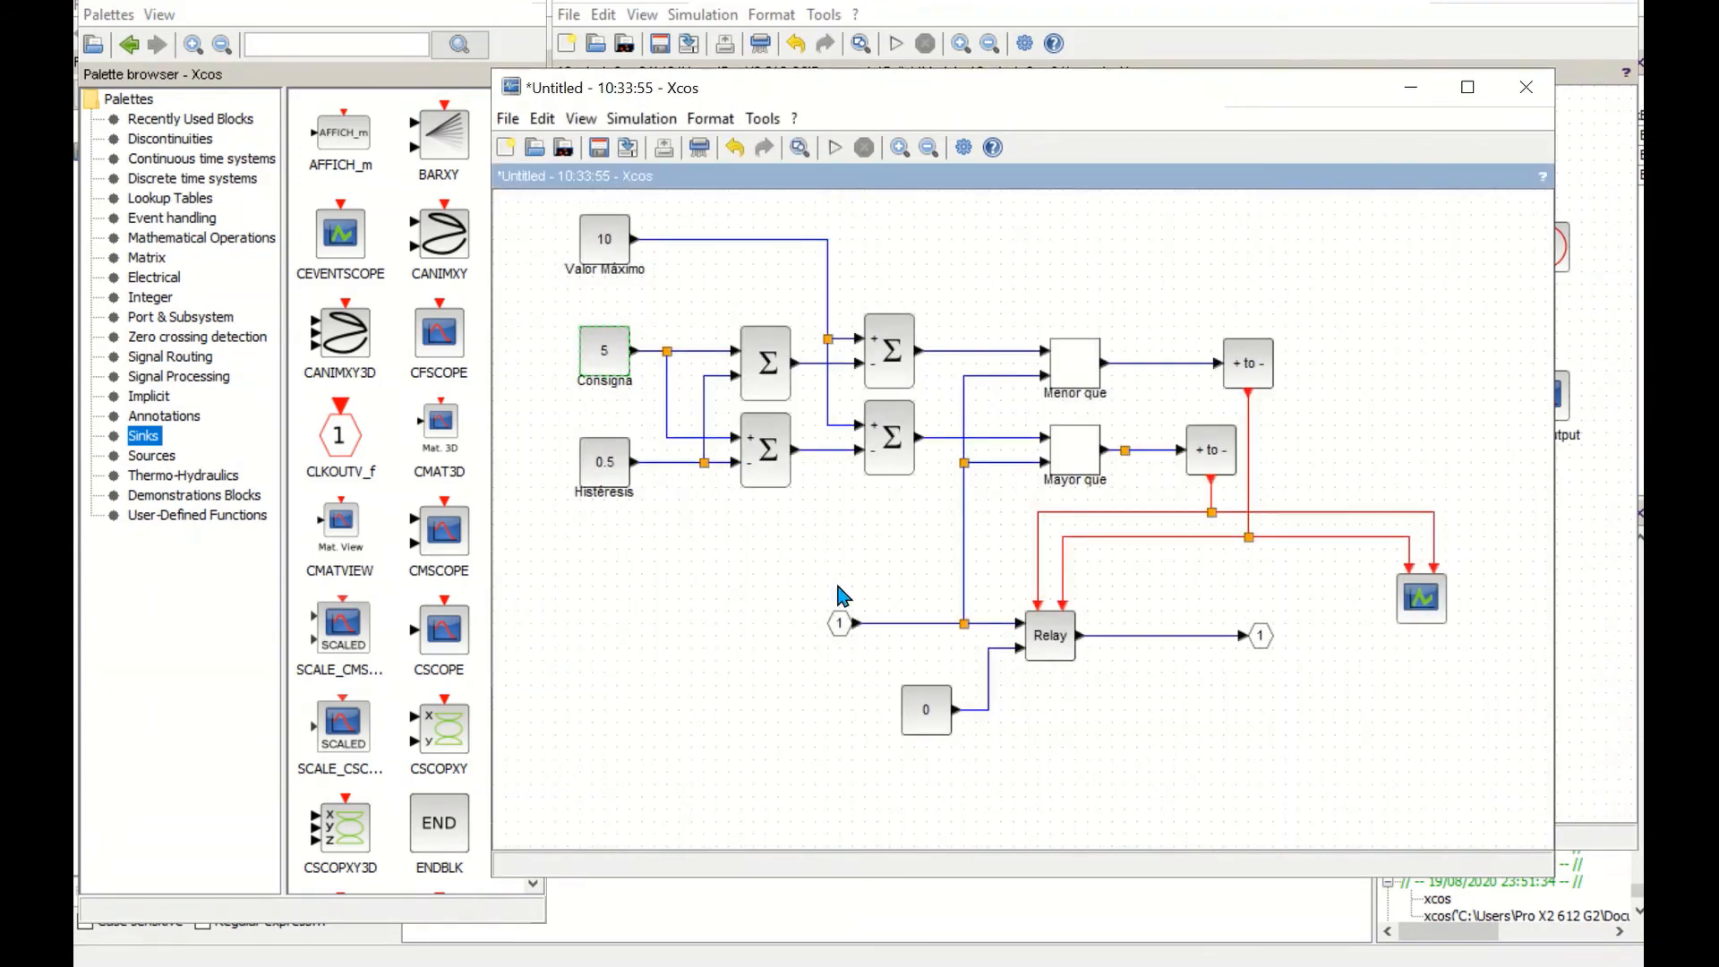
- Simulate the main Control_On_Off diagram, close the Error and event scope plots, and maximize the Input/Output plot
left_click(896, 43)
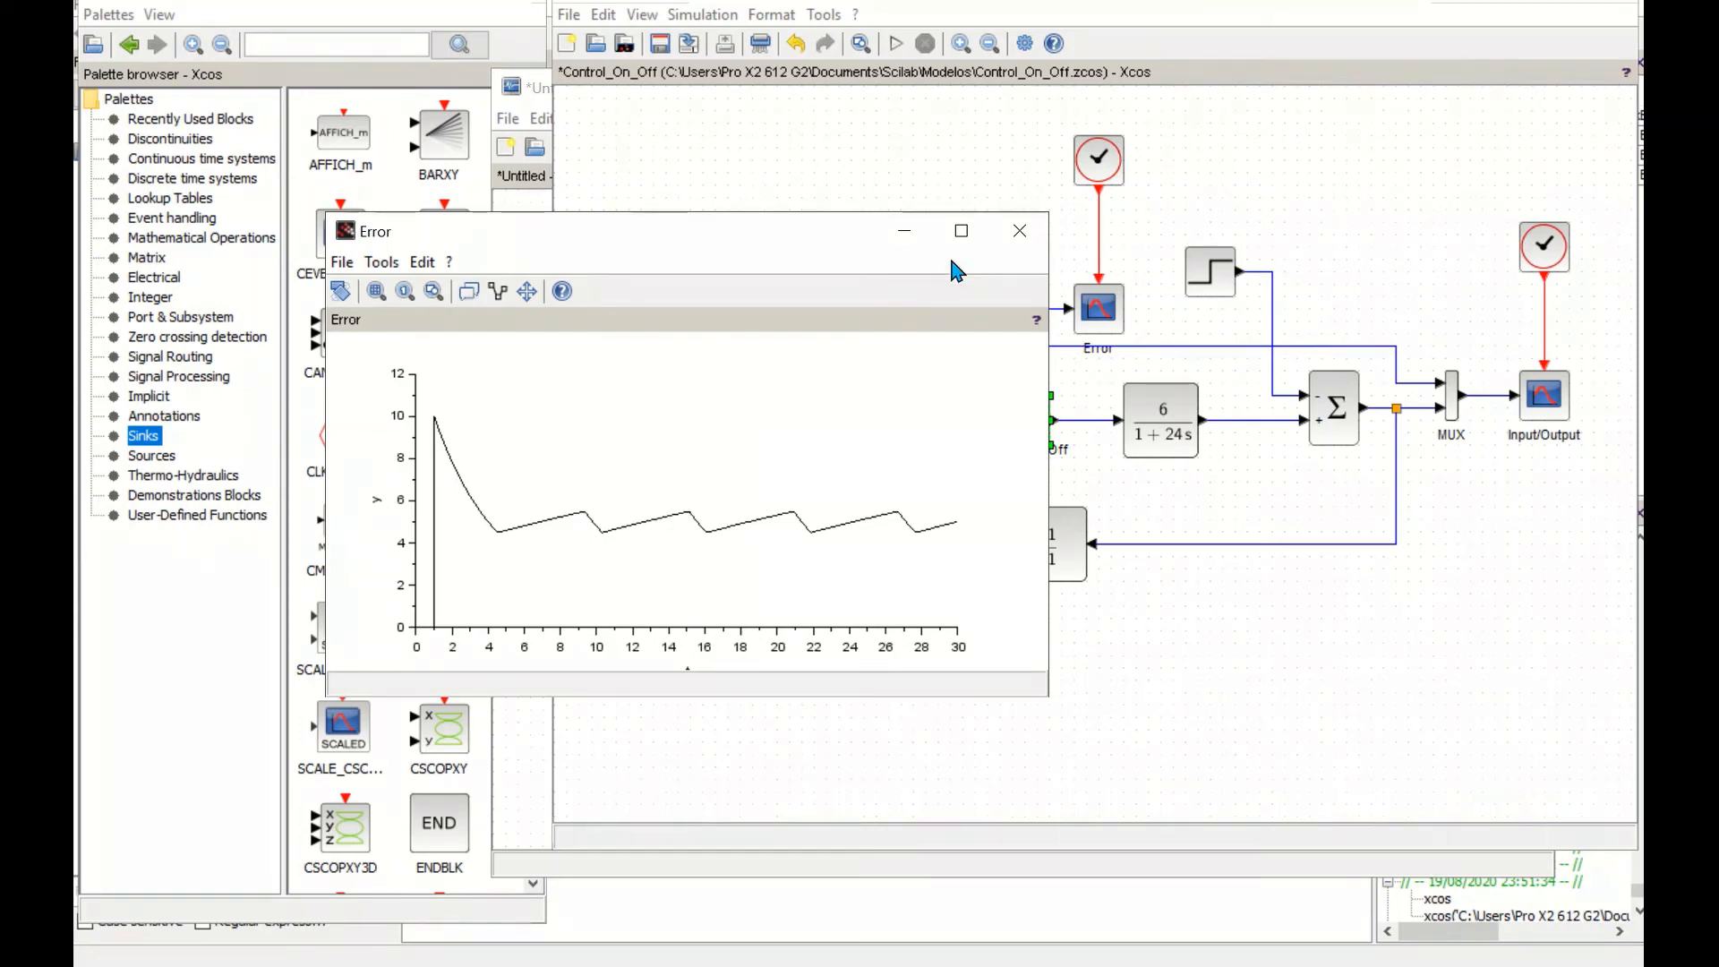
left_click(1020, 231)
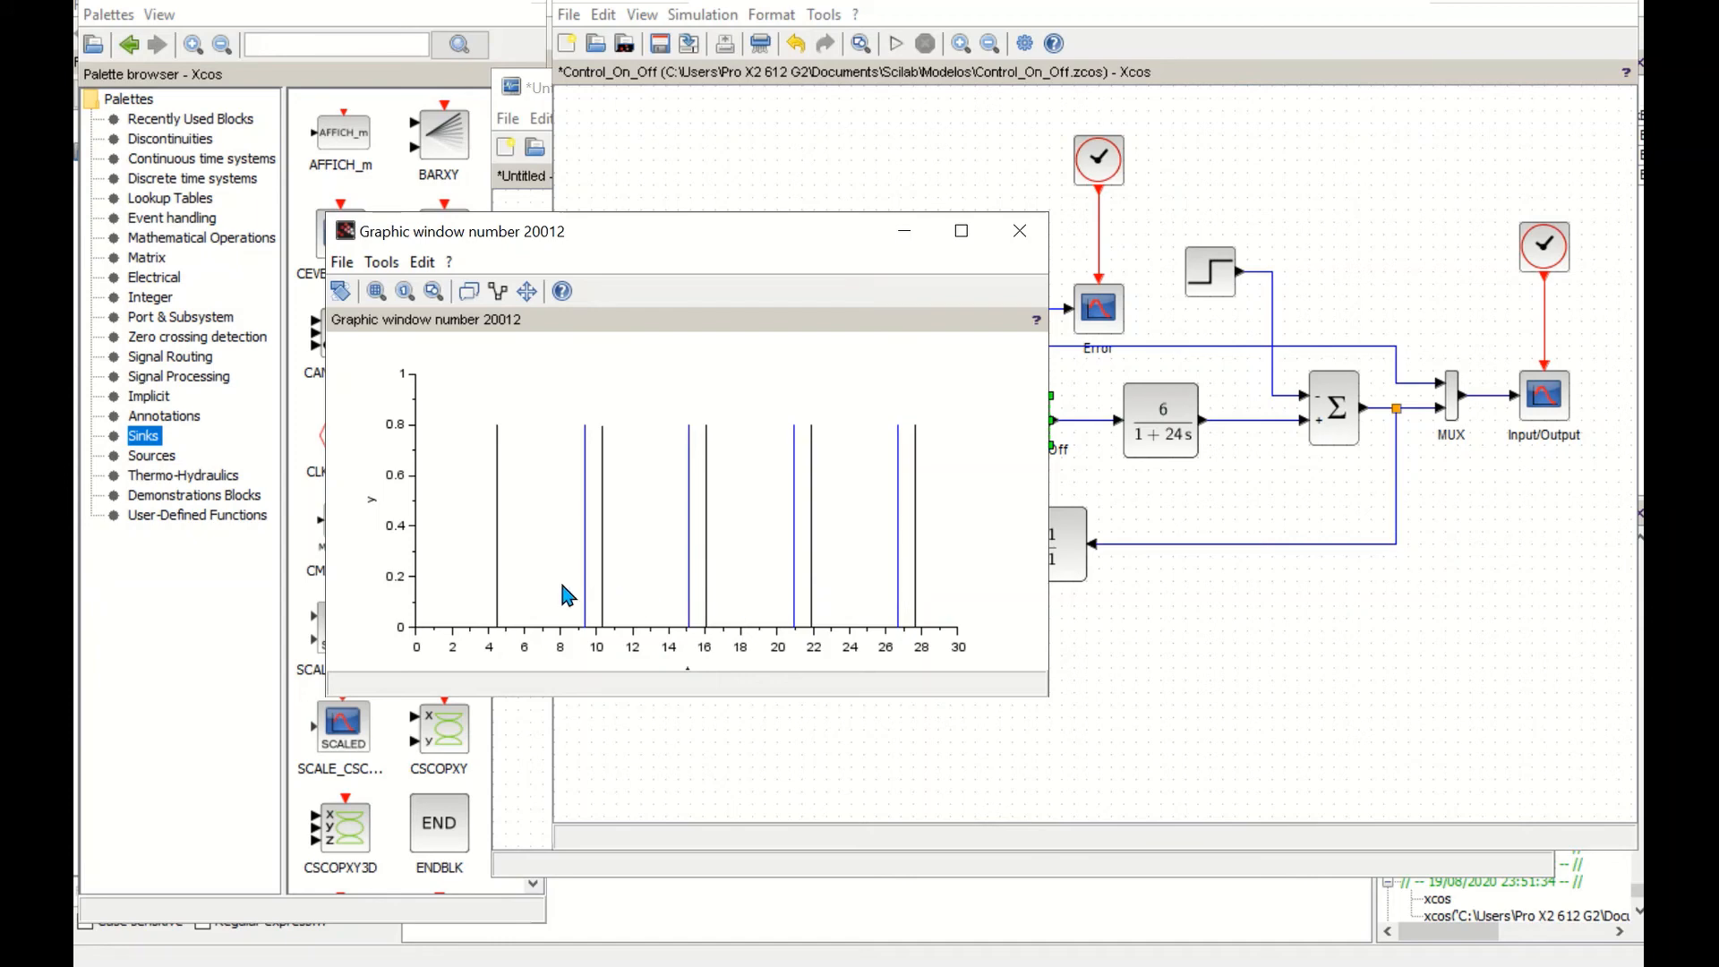
left_click(1020, 238)
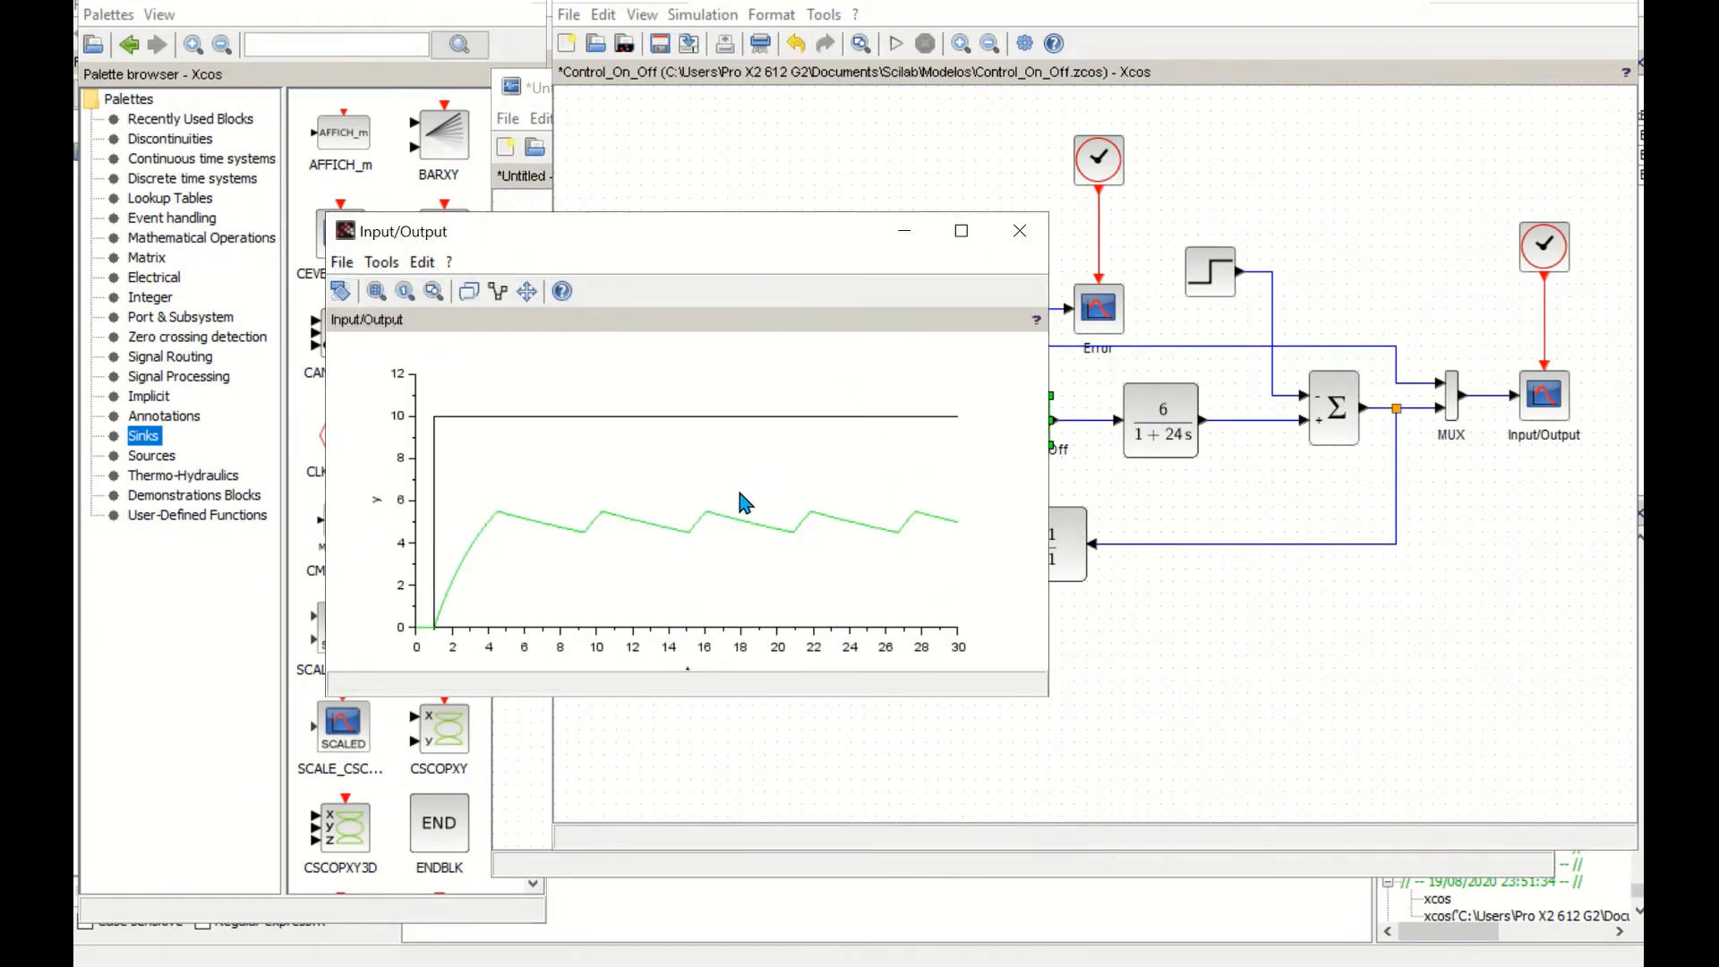
left_click(963, 233)
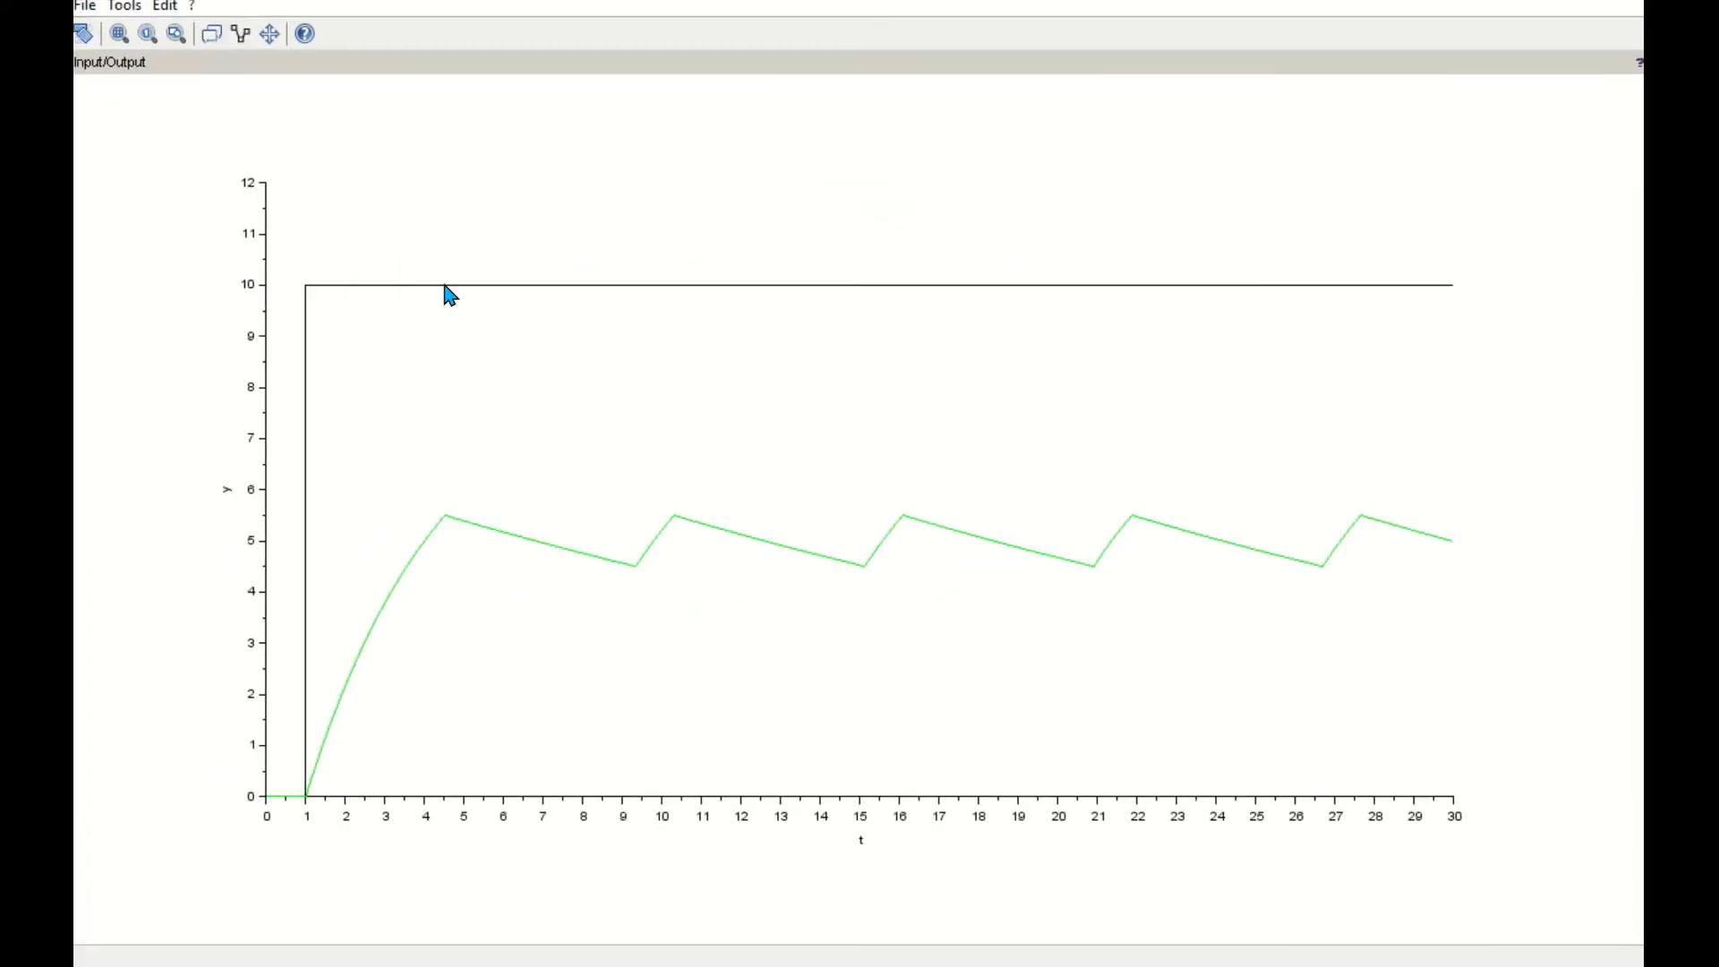
- Zoom in on the output oscillation between t of about 3.8 and 16.6, and close the Input/Output plot
left_click(119, 33)
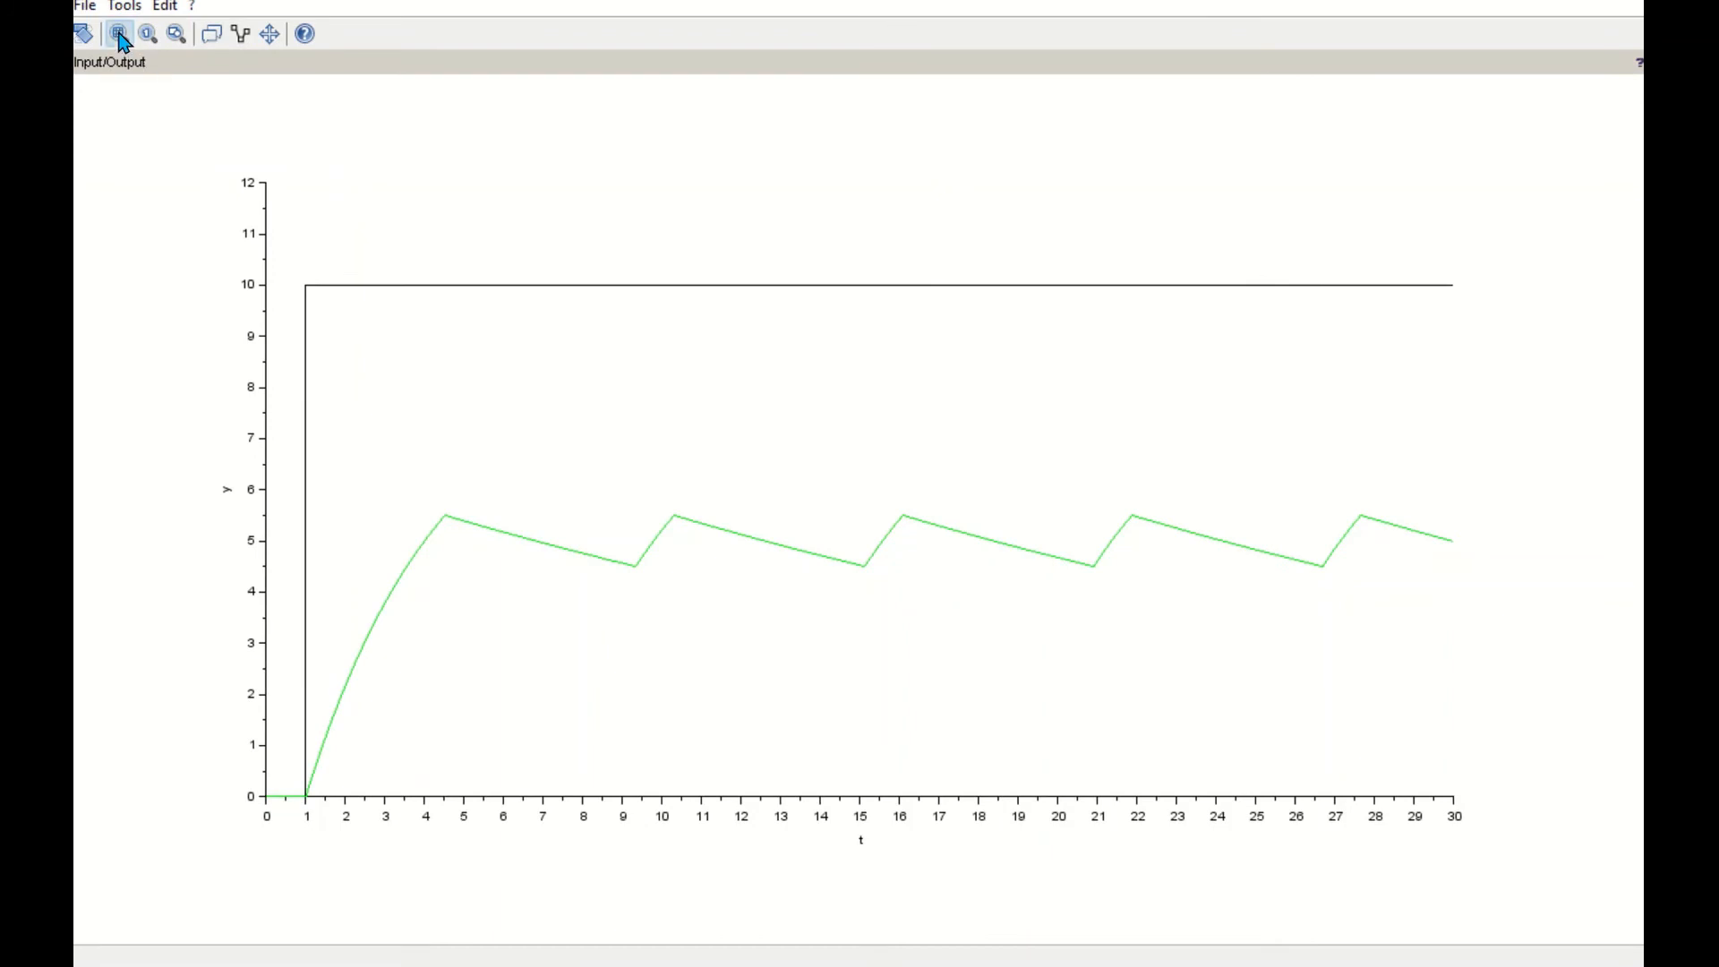
left_click(416, 506)
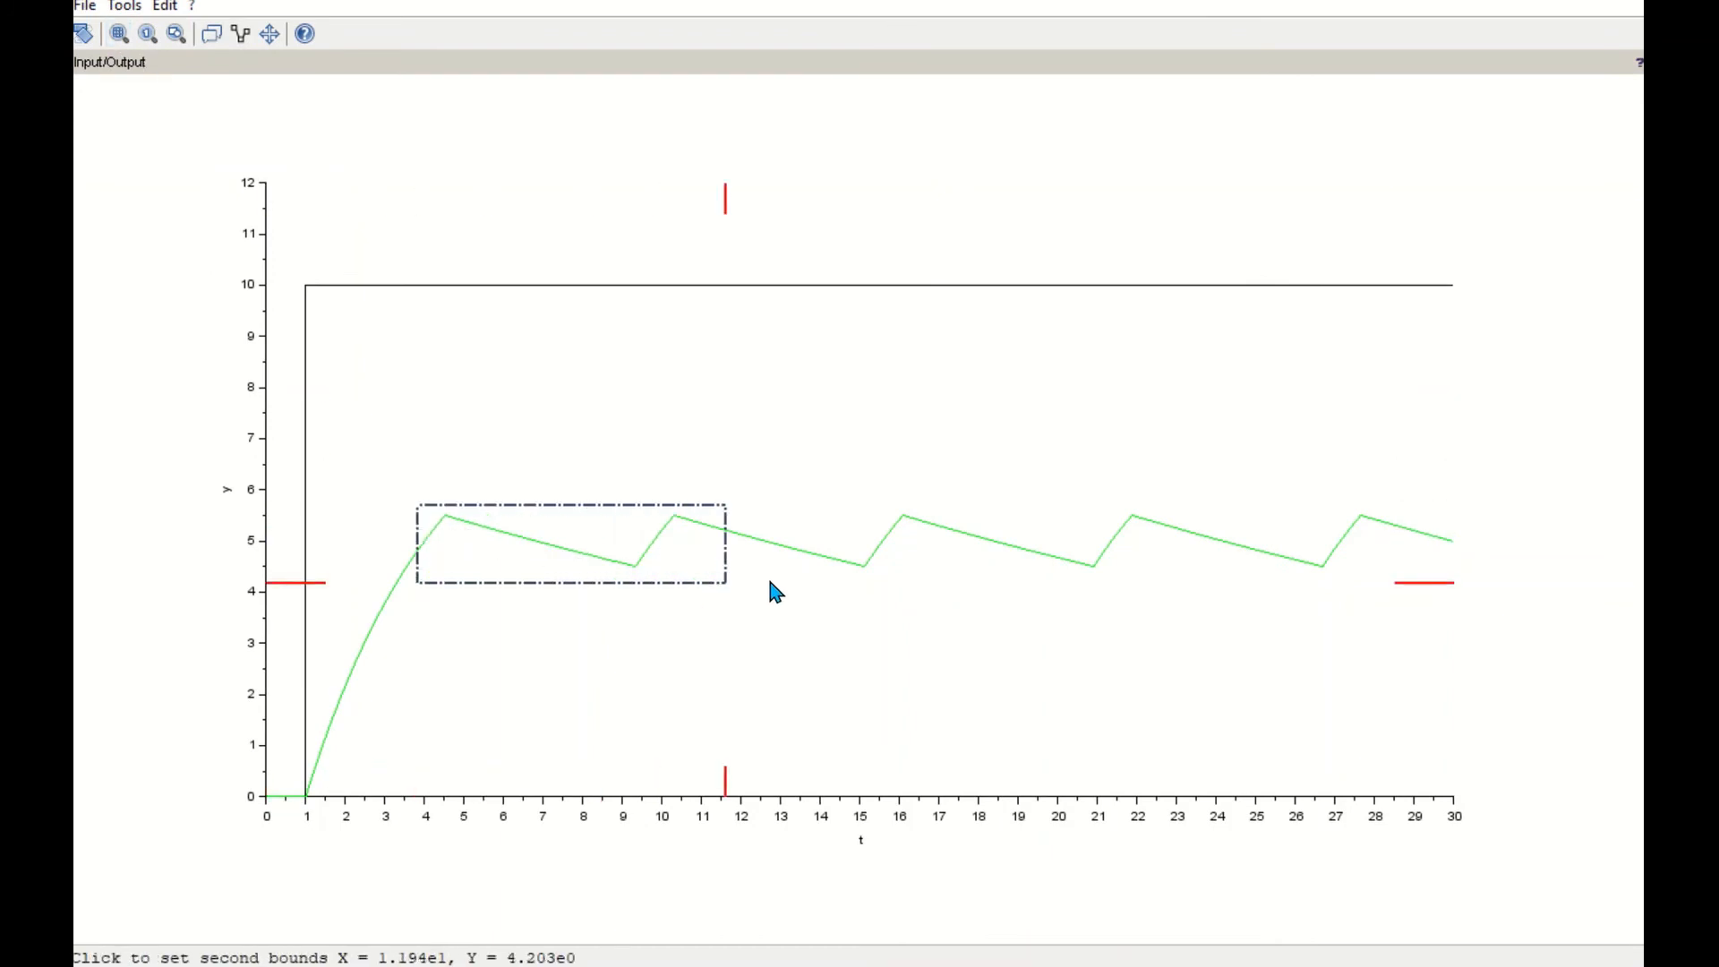
left_click(922, 586)
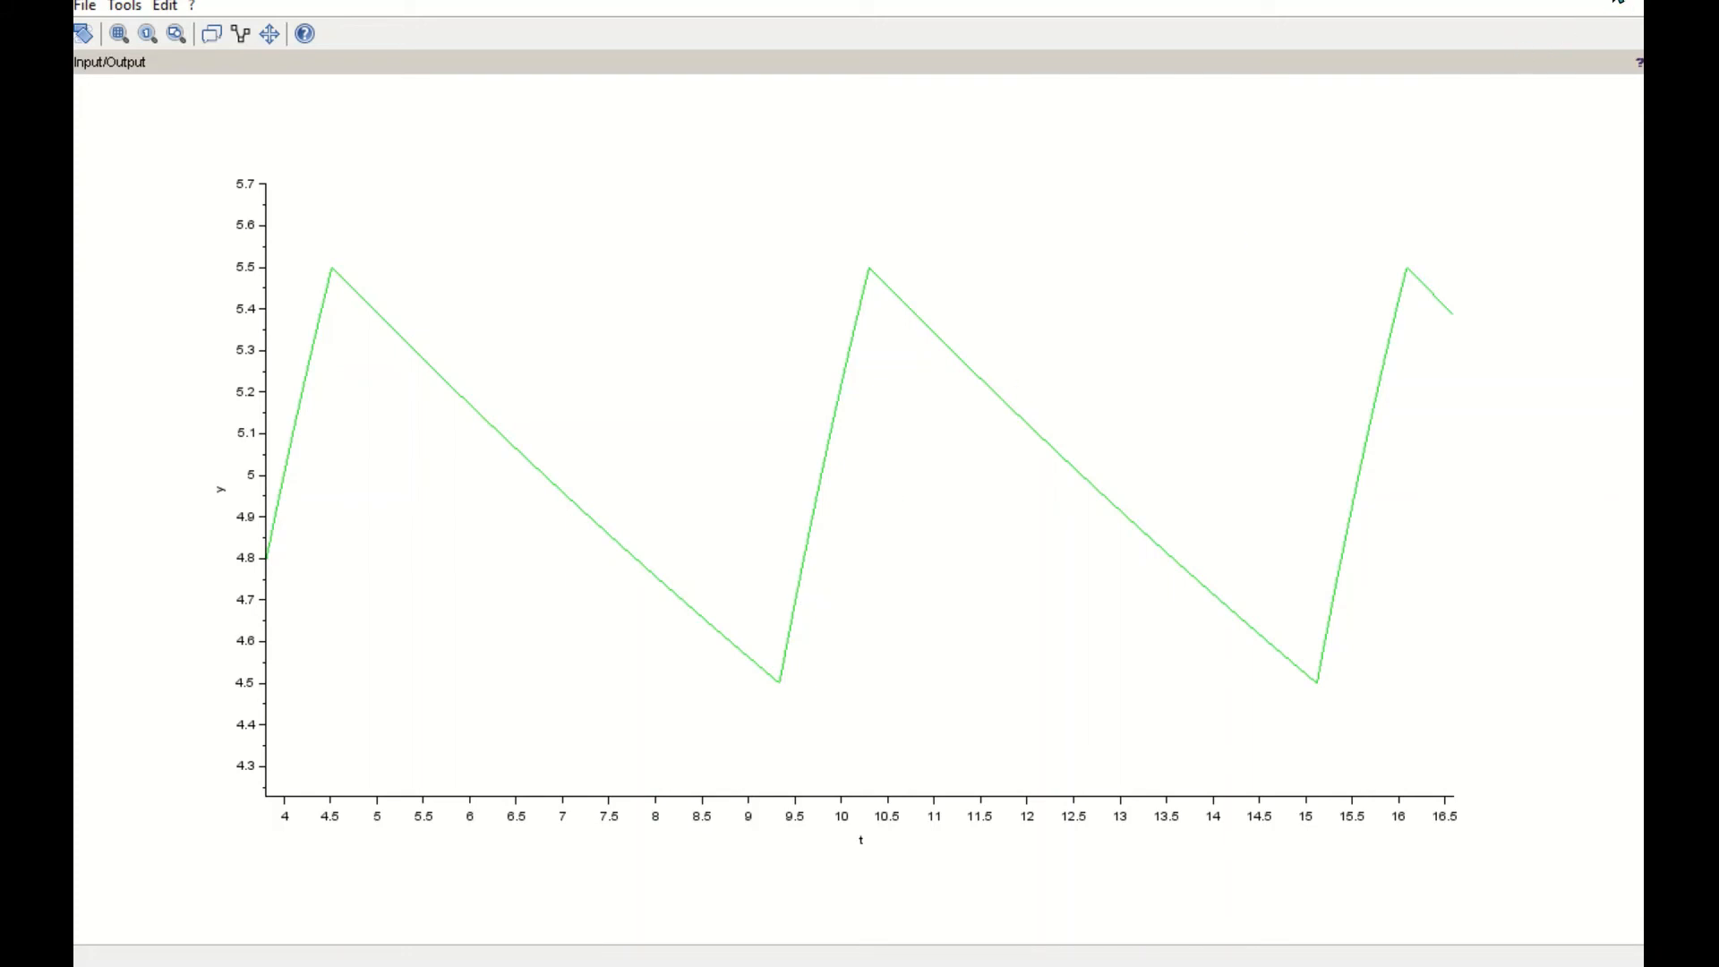
left_click(1622, 0)
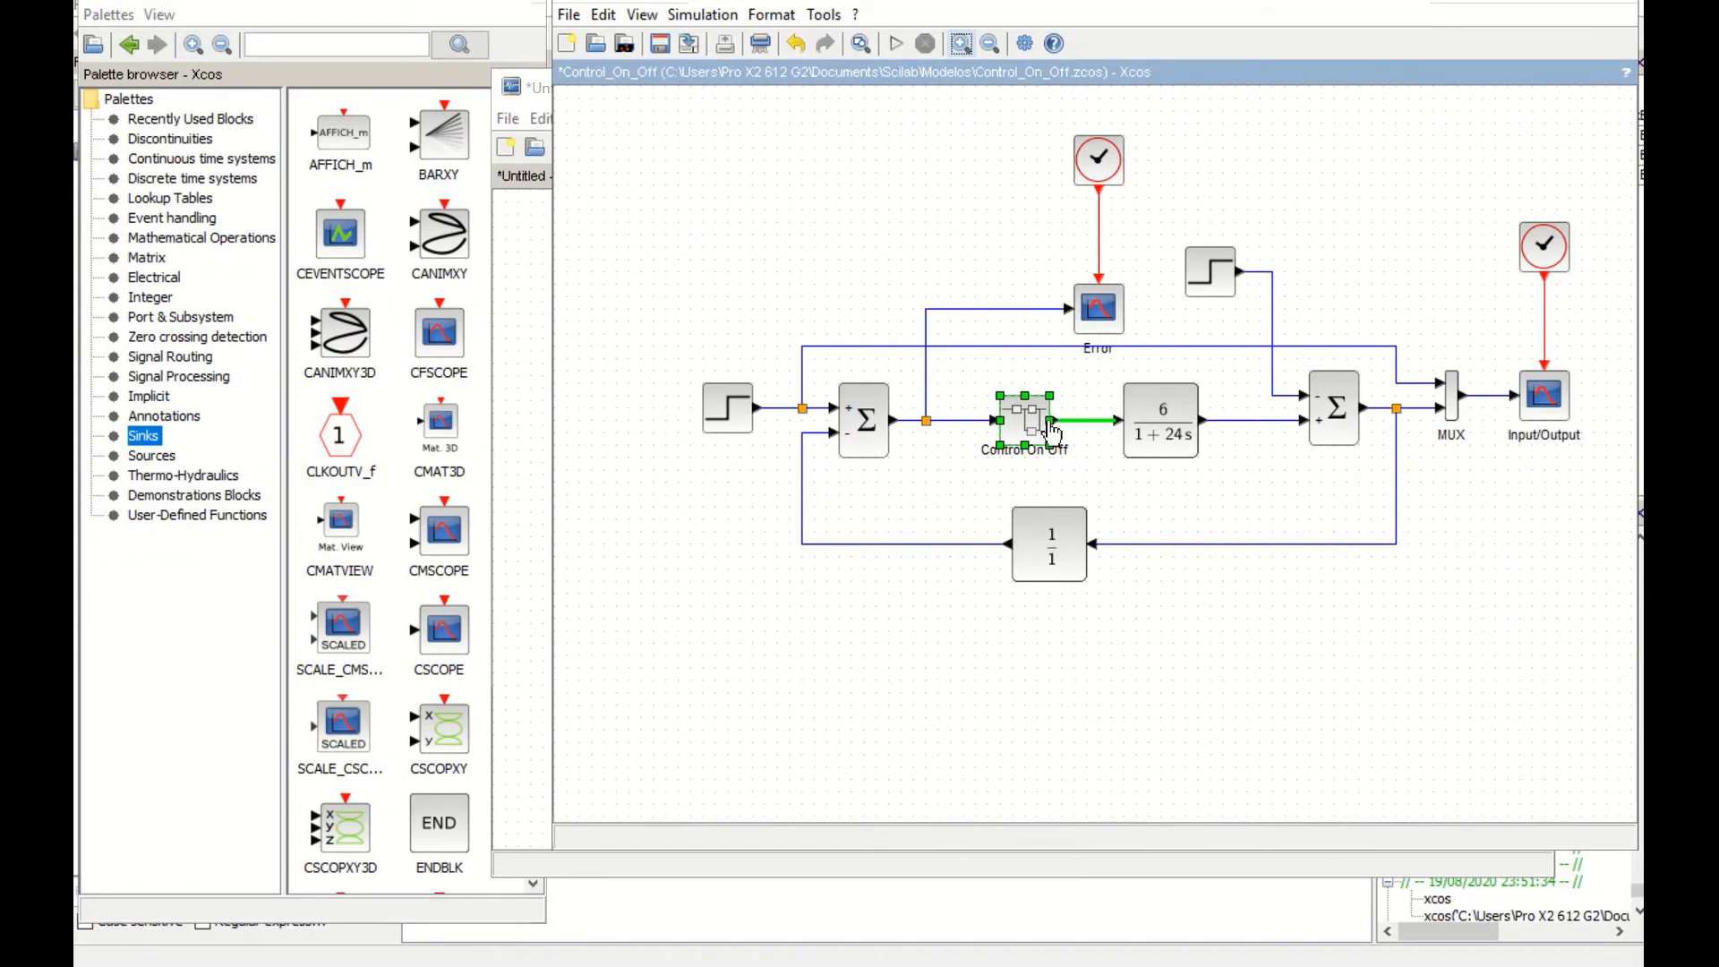
- Reopen the Control On Off subsystem and set its Consigna constant to 9
double_click(1019, 426)
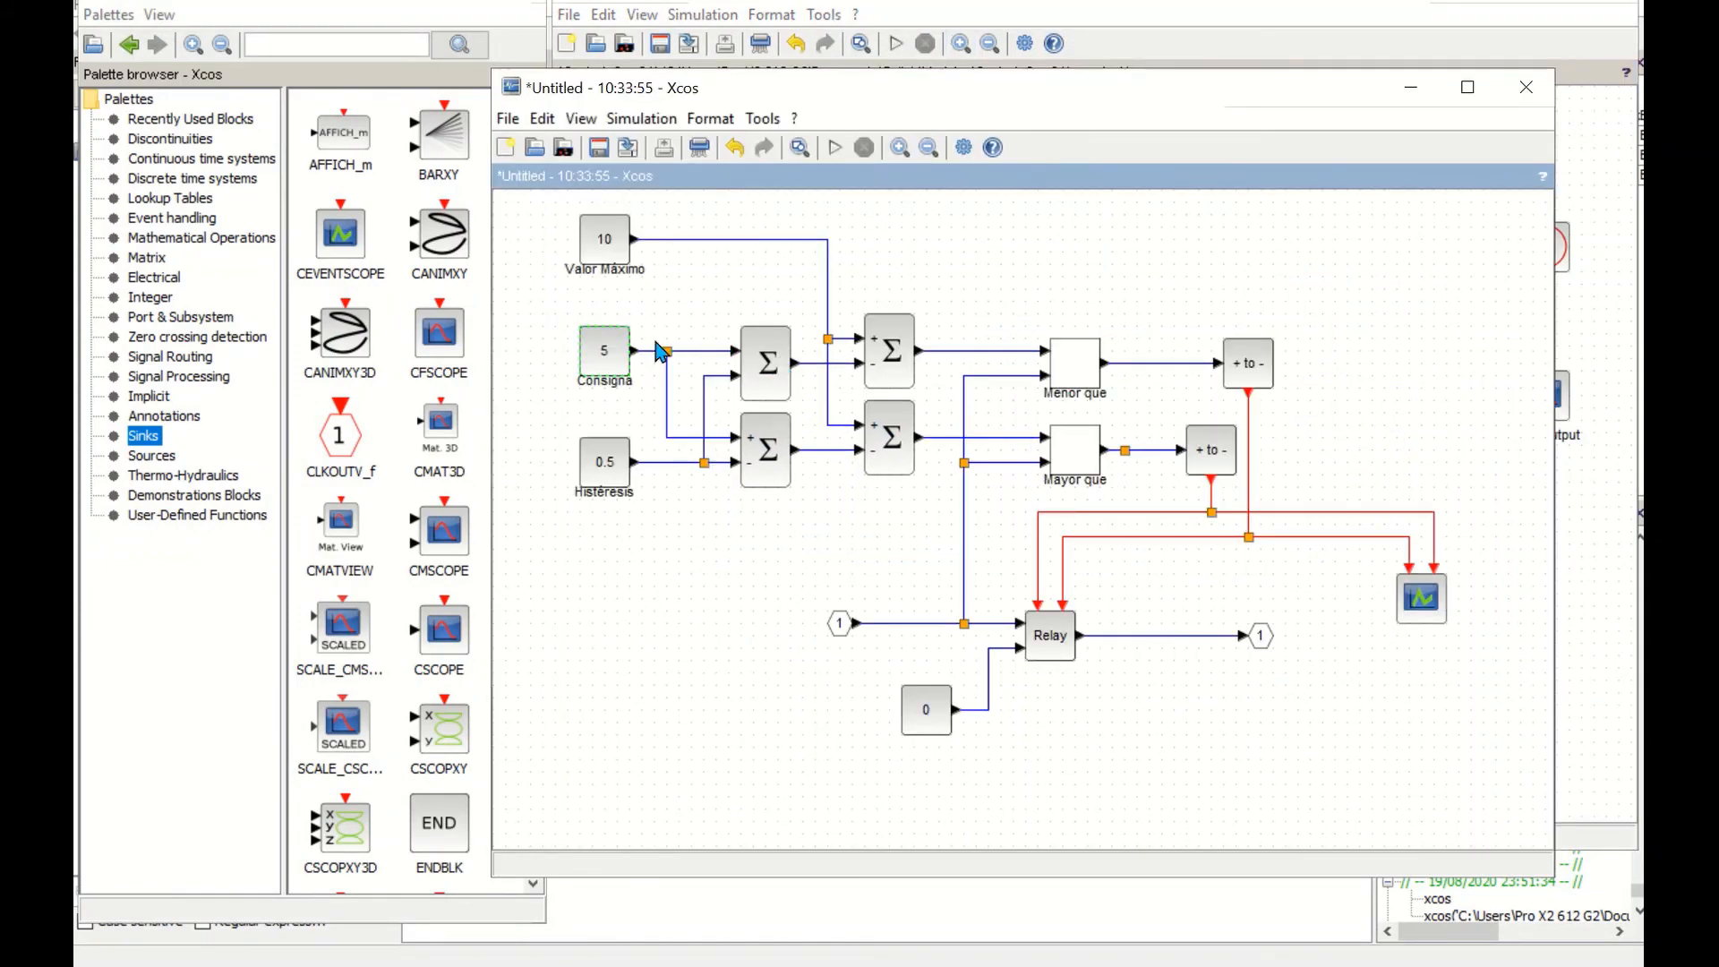
double_click(605, 353)
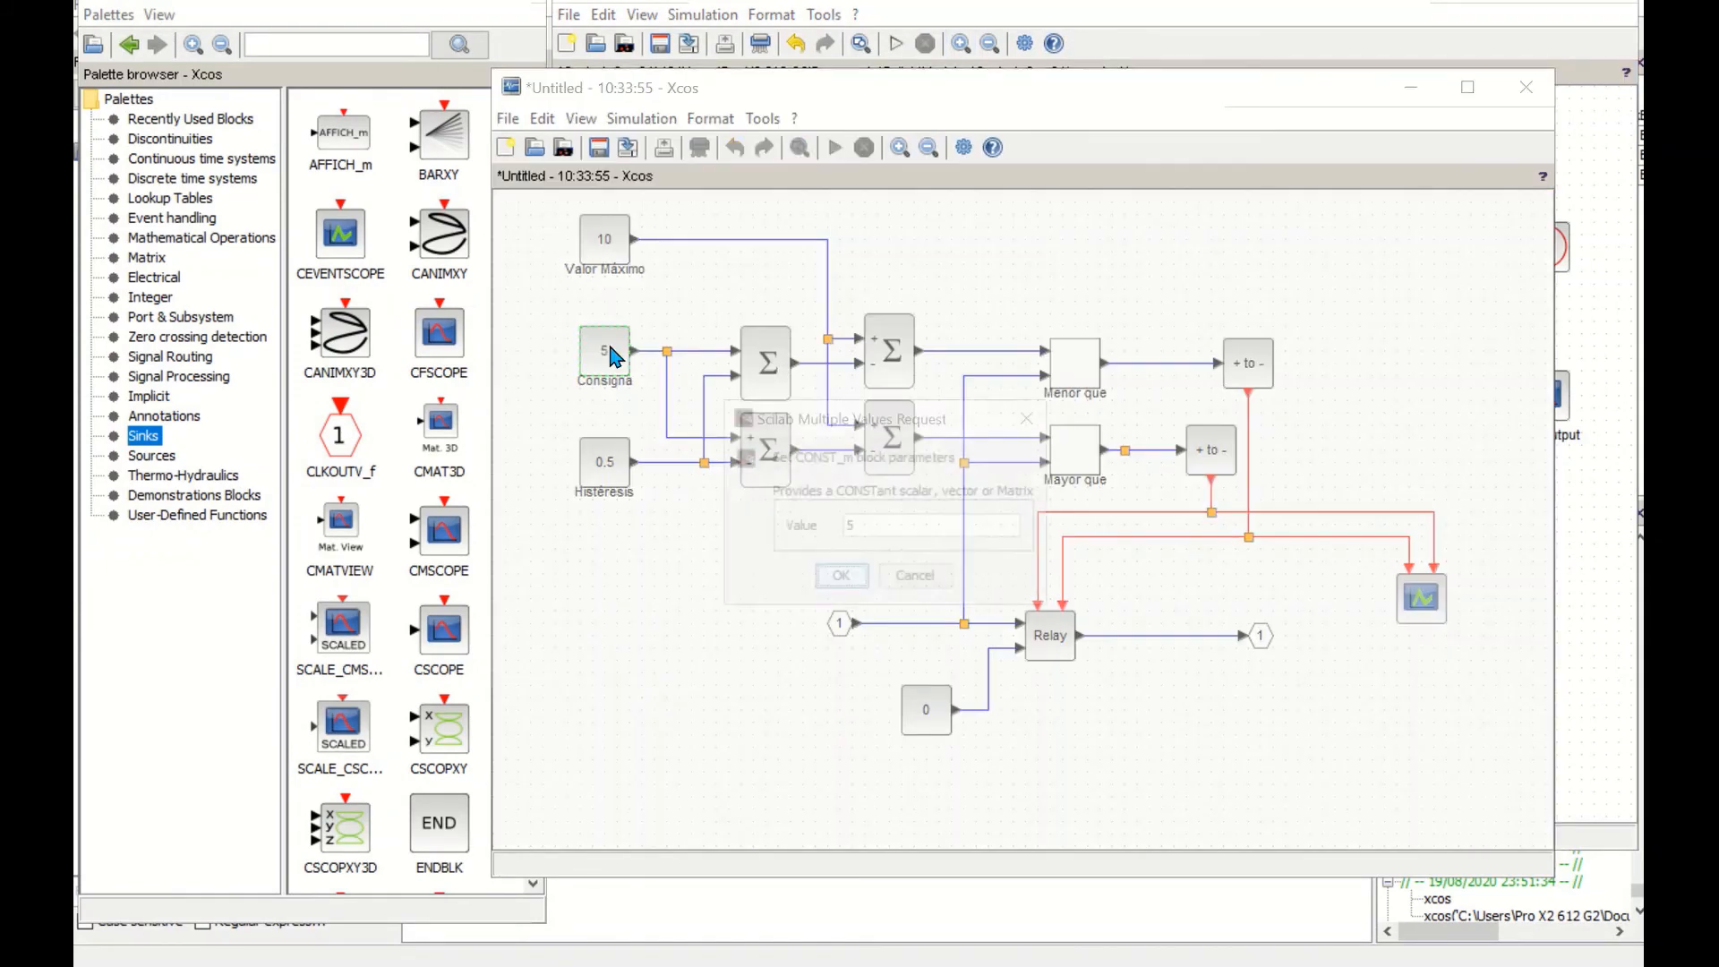
left_click(883, 535)
type("9")
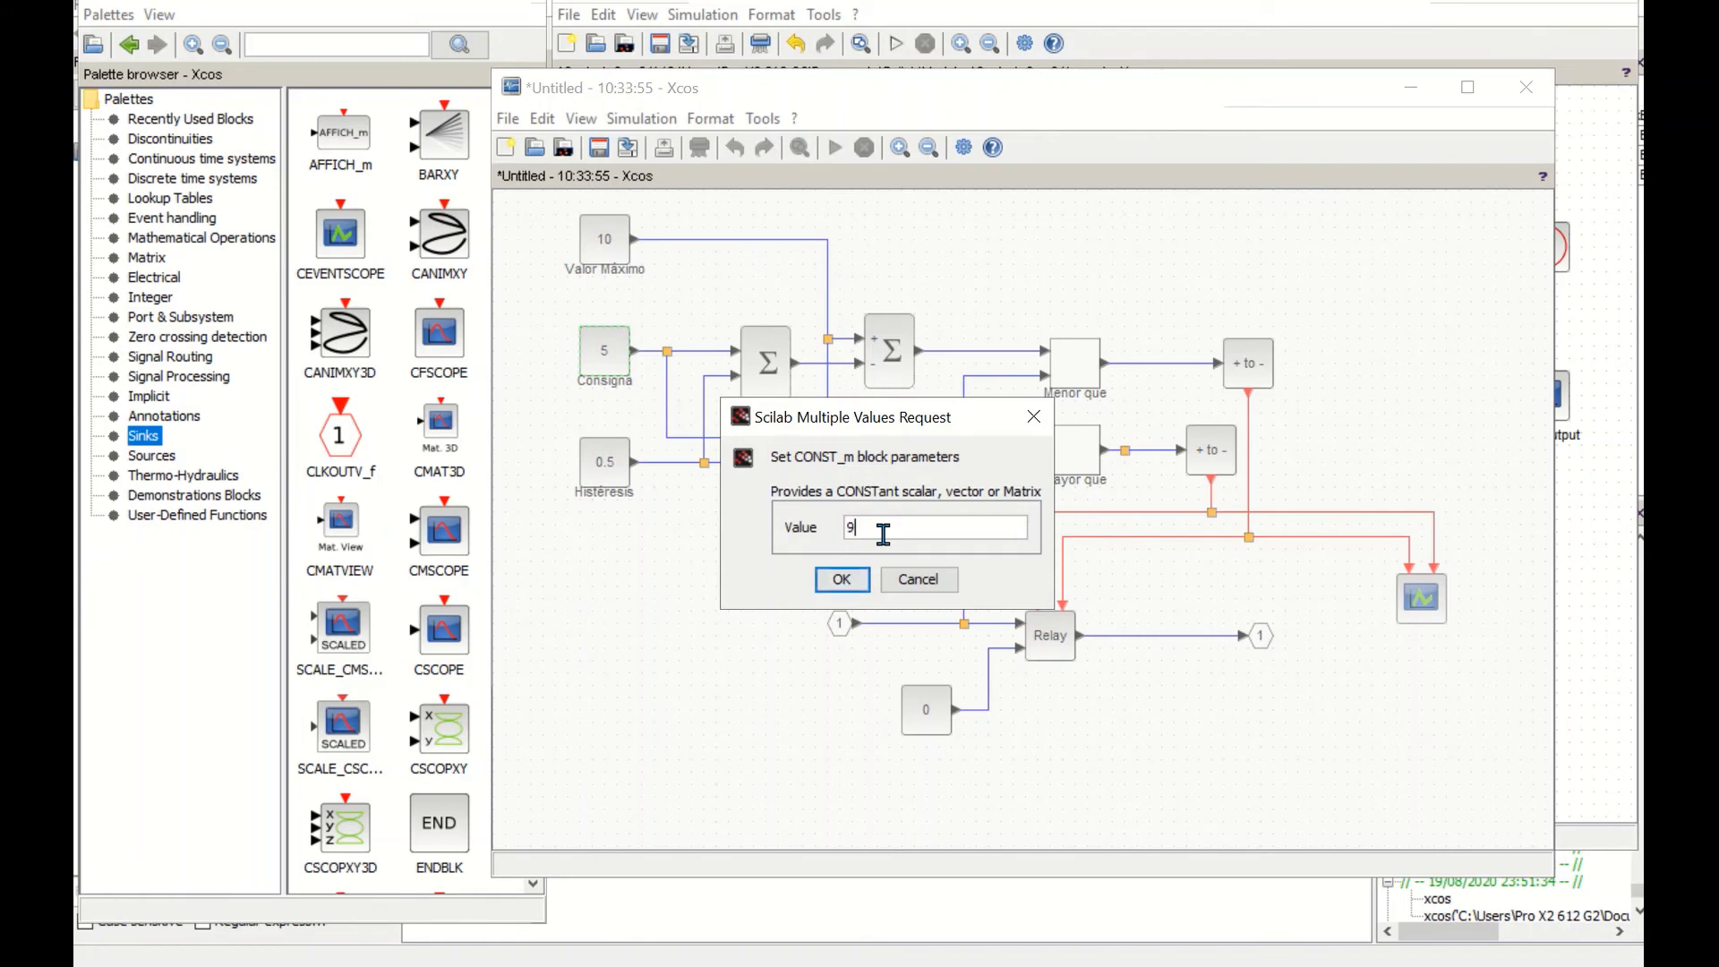
left_click(845, 580)
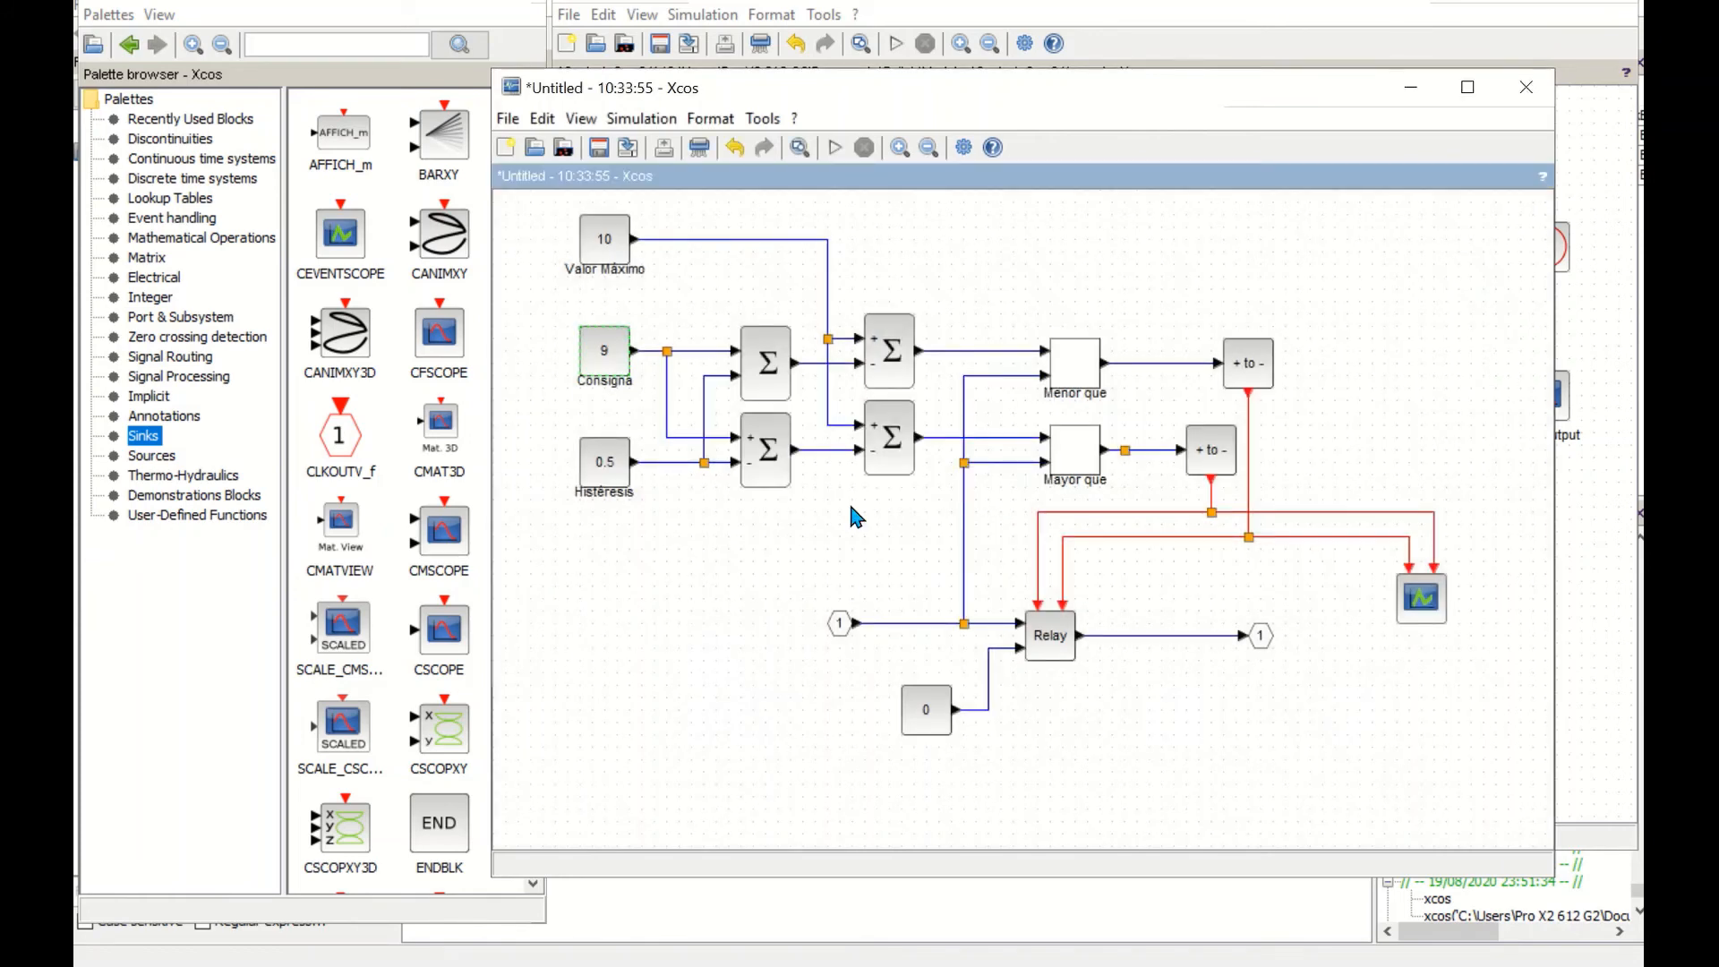
- Set the Histéresis constant in the Control On Off subsystem to 0.1
double_click(627, 469)
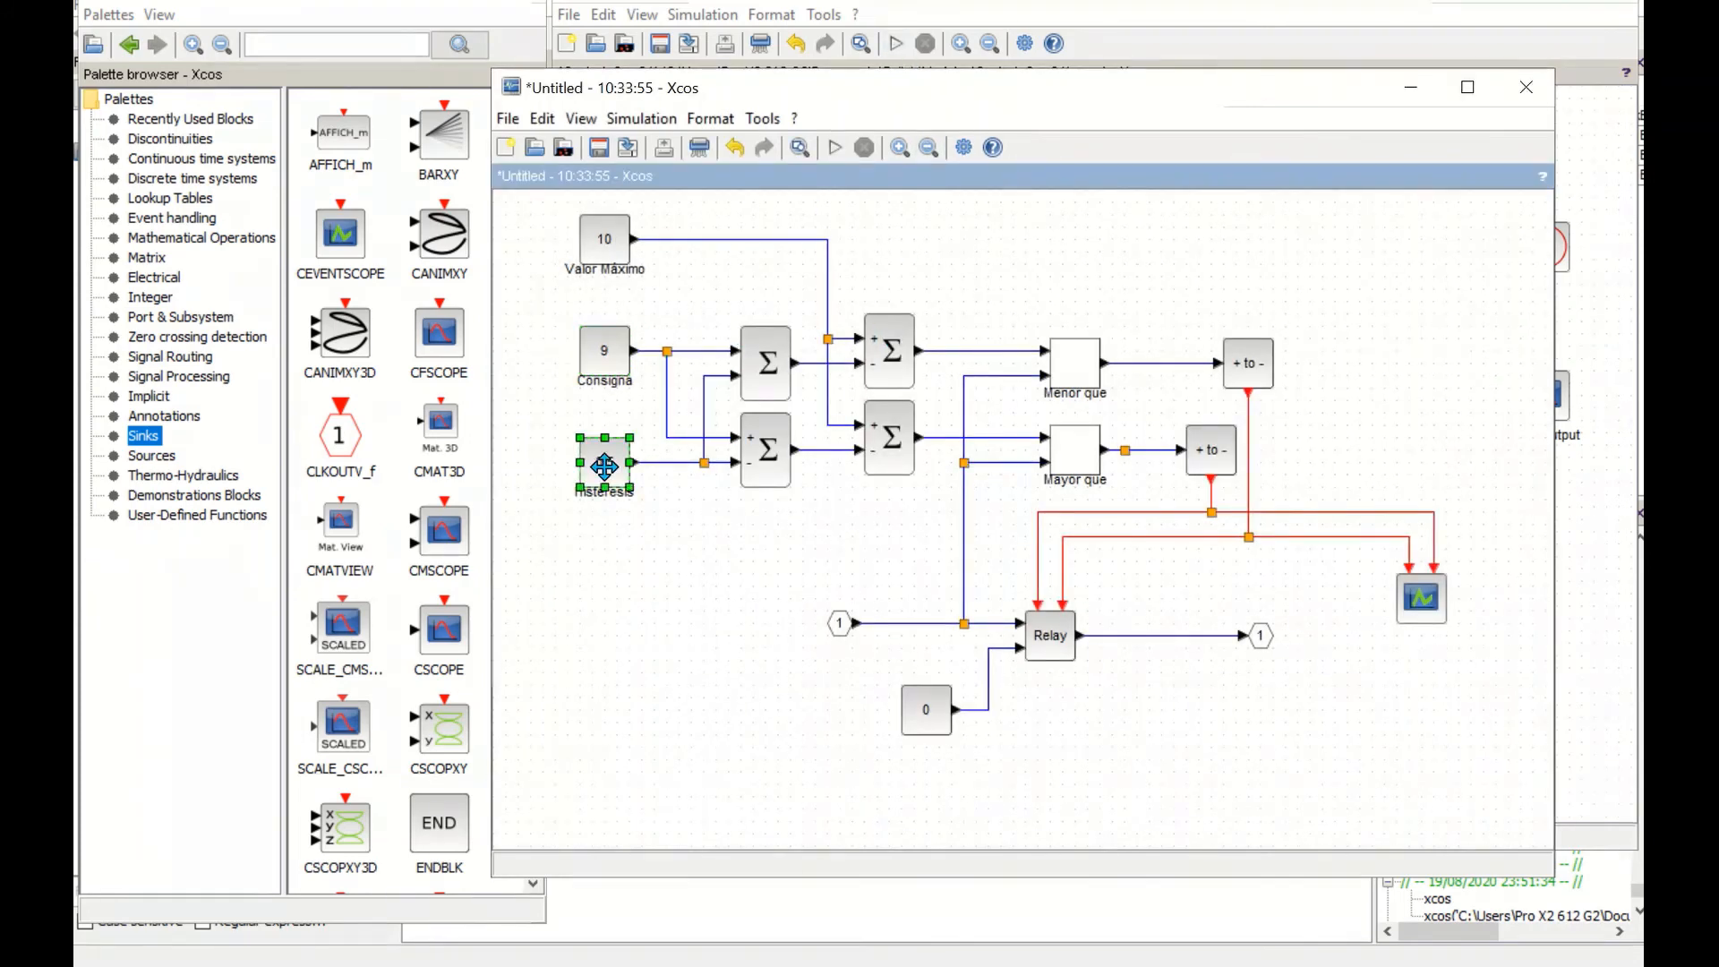
key("BackSpace")
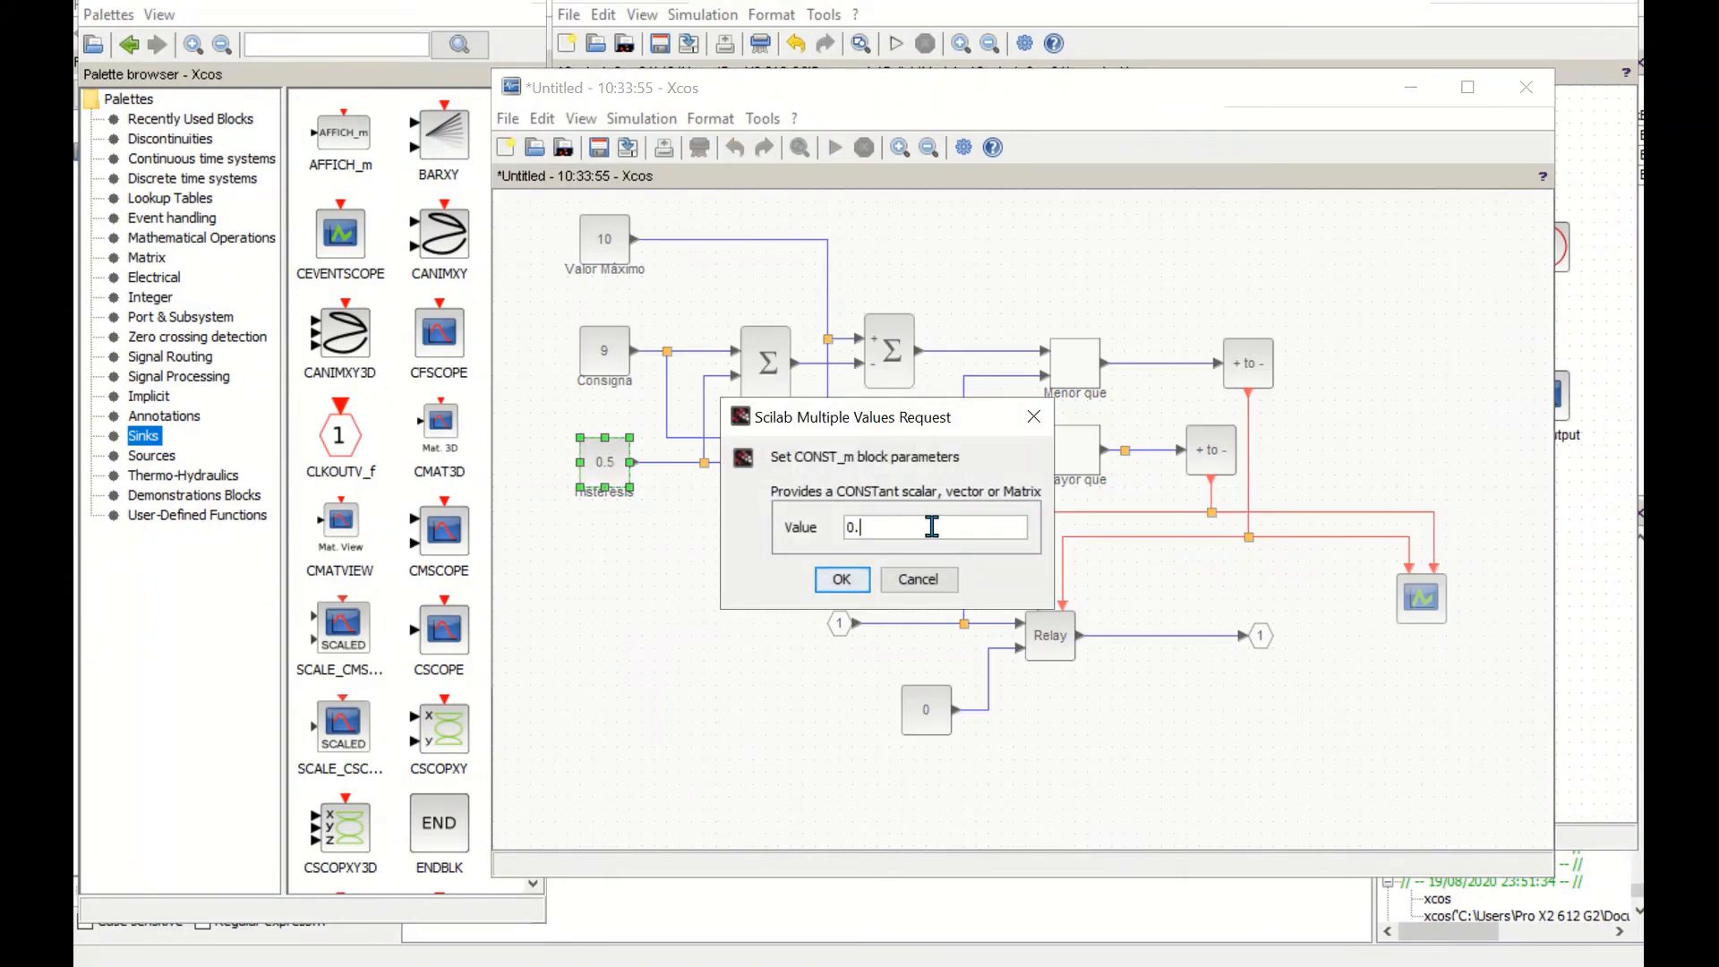
type("1")
left_click(846, 579)
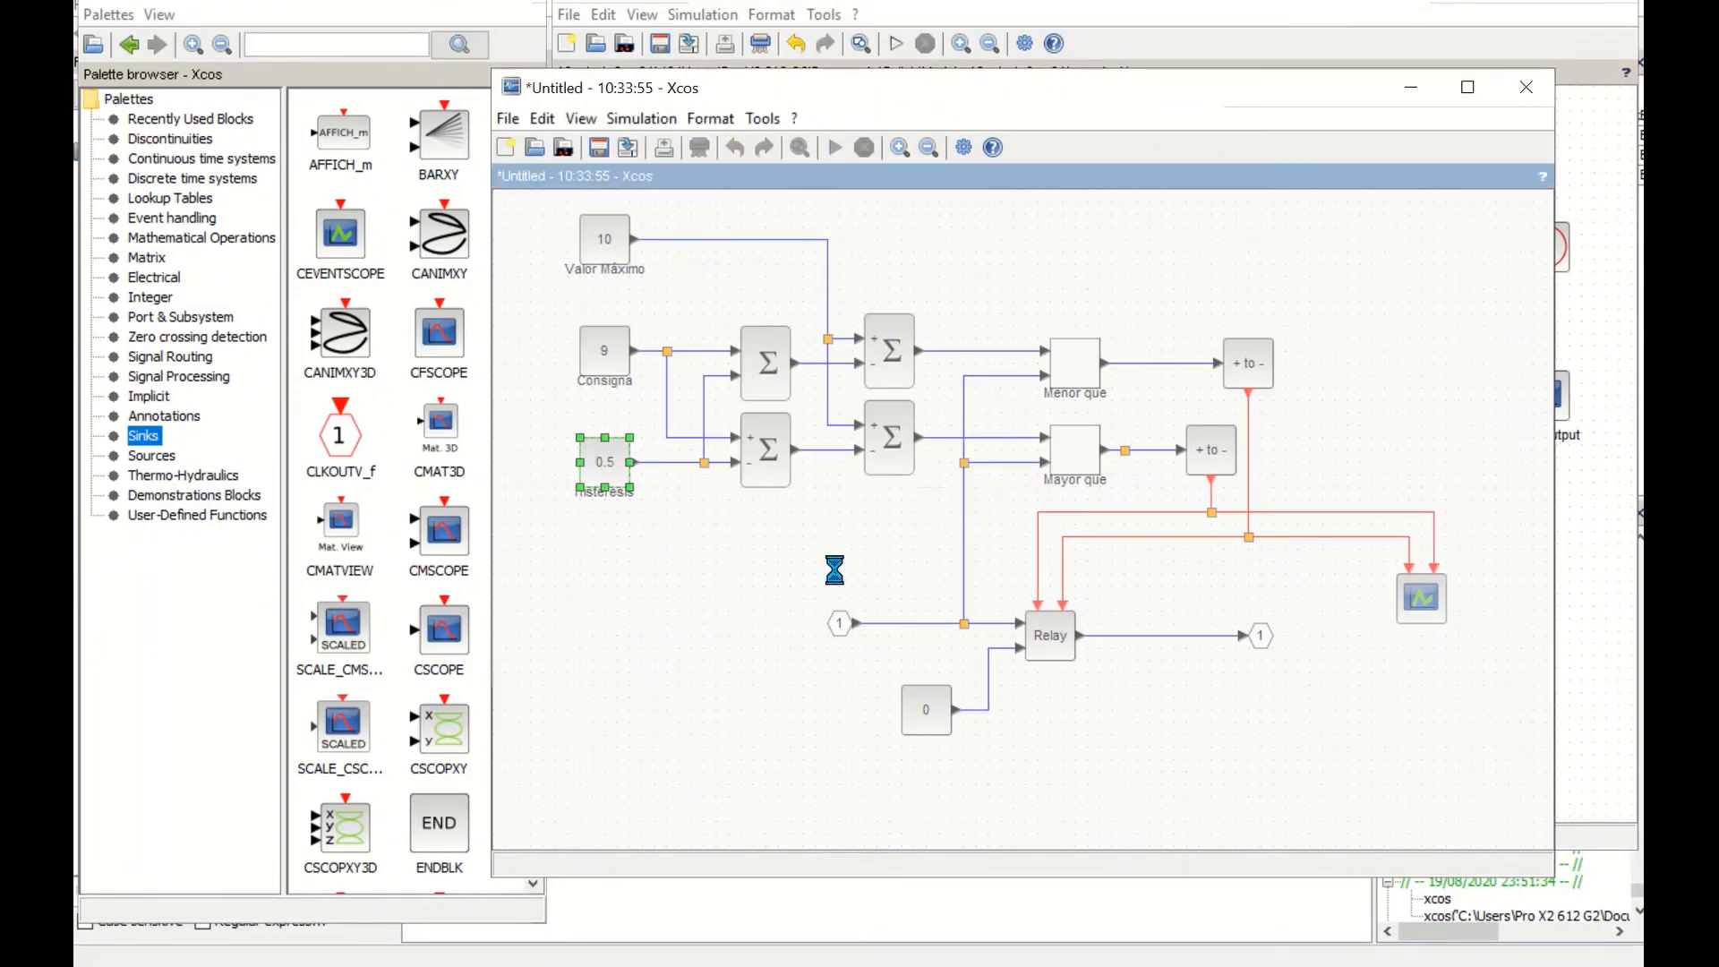
- Run the main diagram's simulation, close the Error and event scope plots, and examine the enlarged Input/Output plot before closing it
left_click(895, 45)
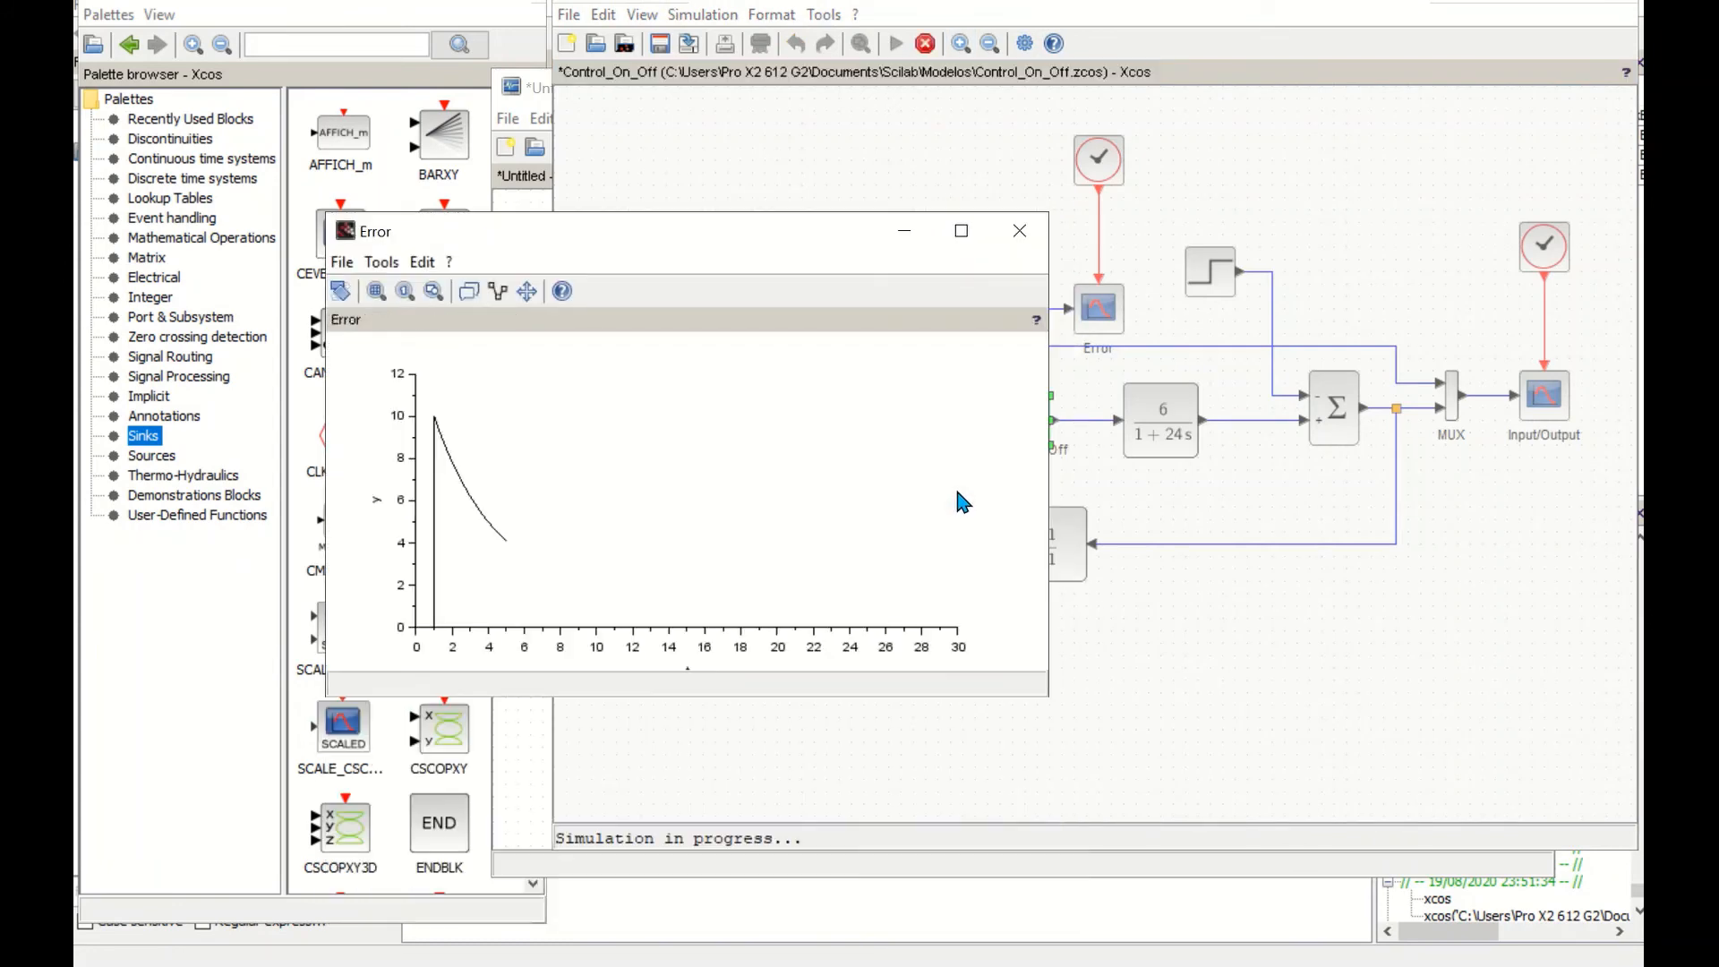
left_click(1022, 232)
left_click(1021, 232)
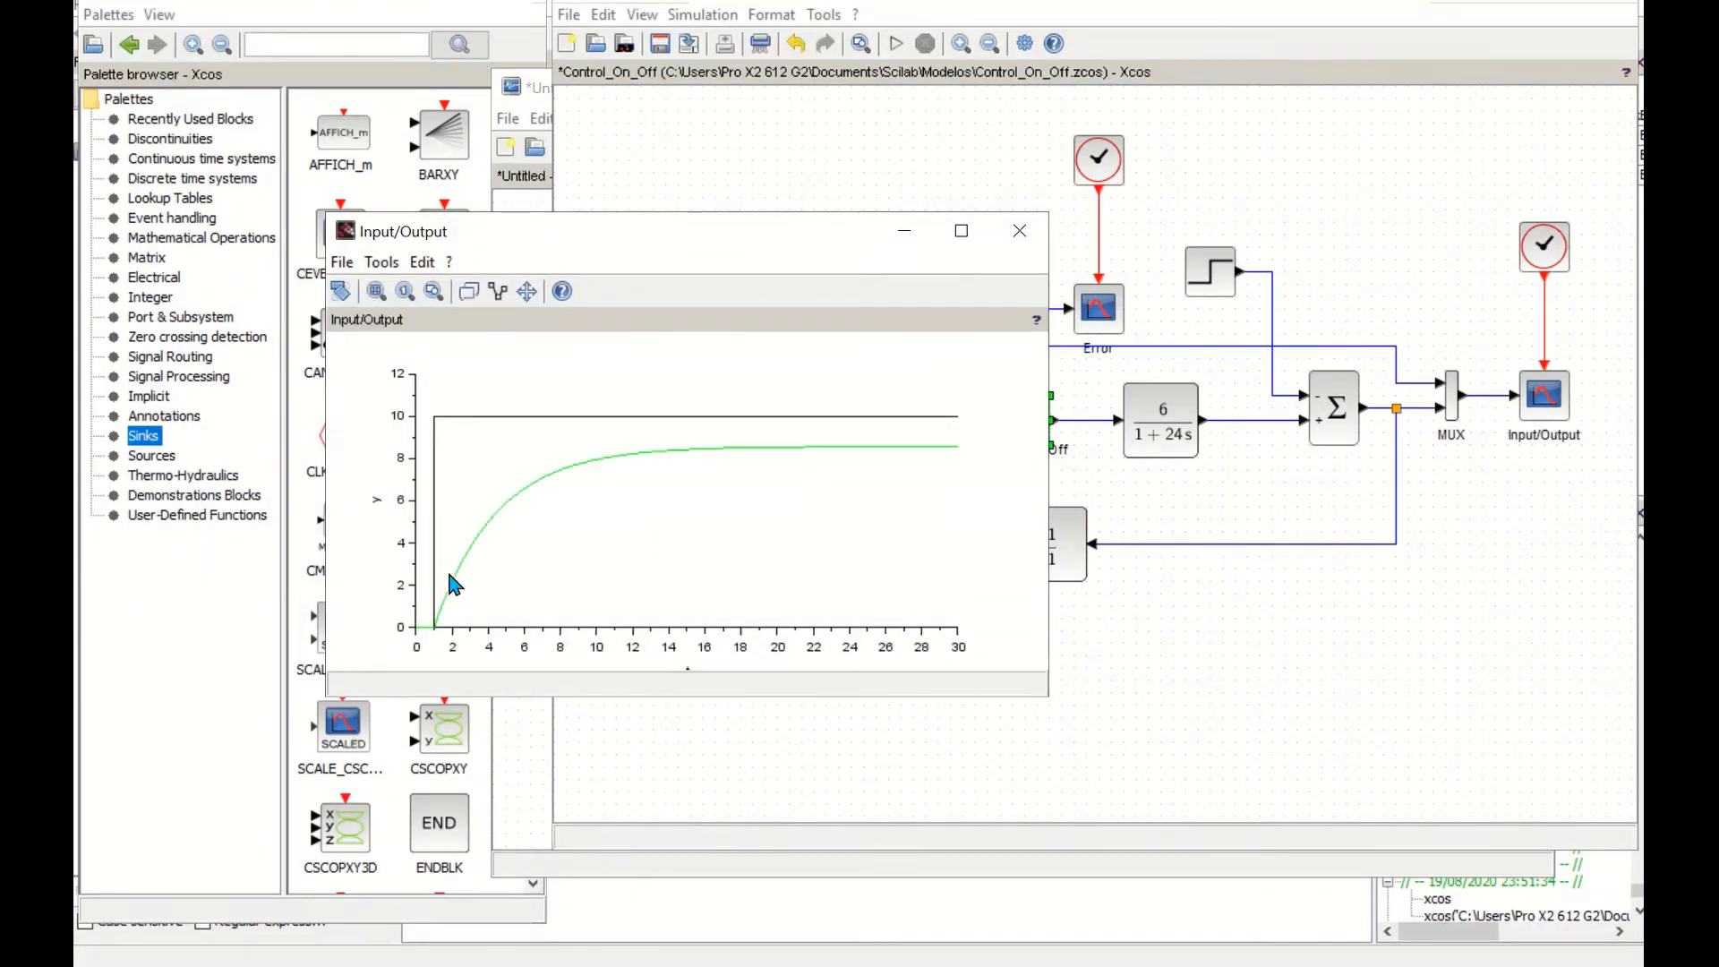
left_click(962, 231)
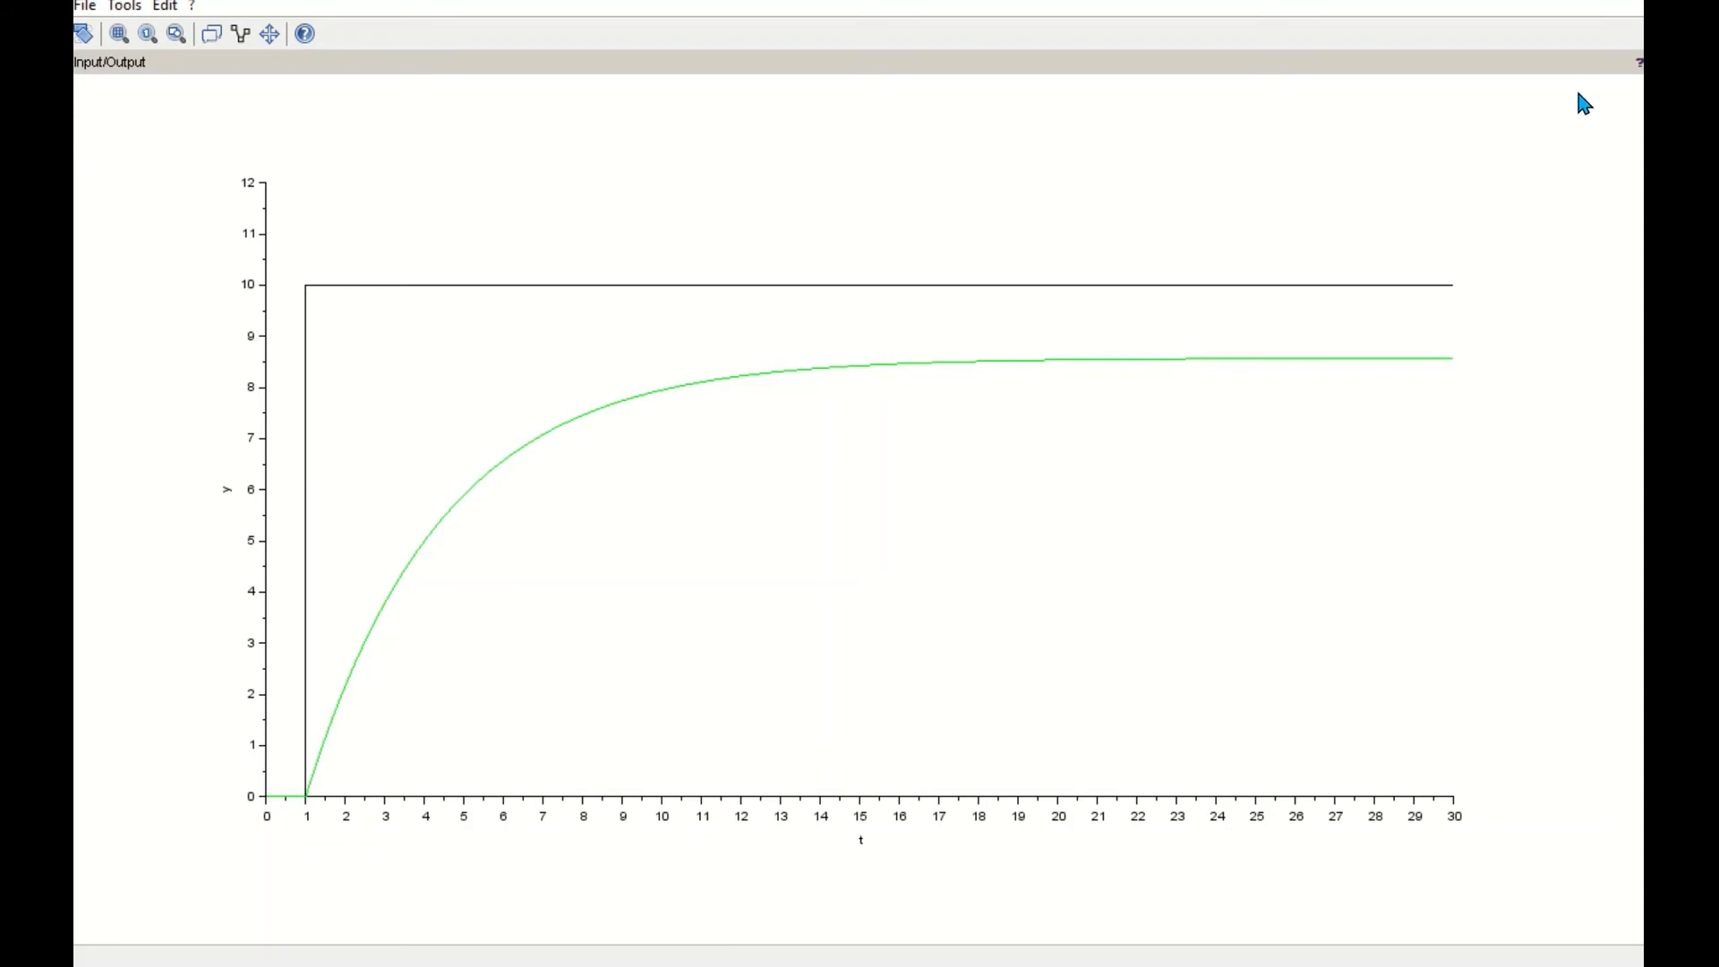
key("alt+F4")
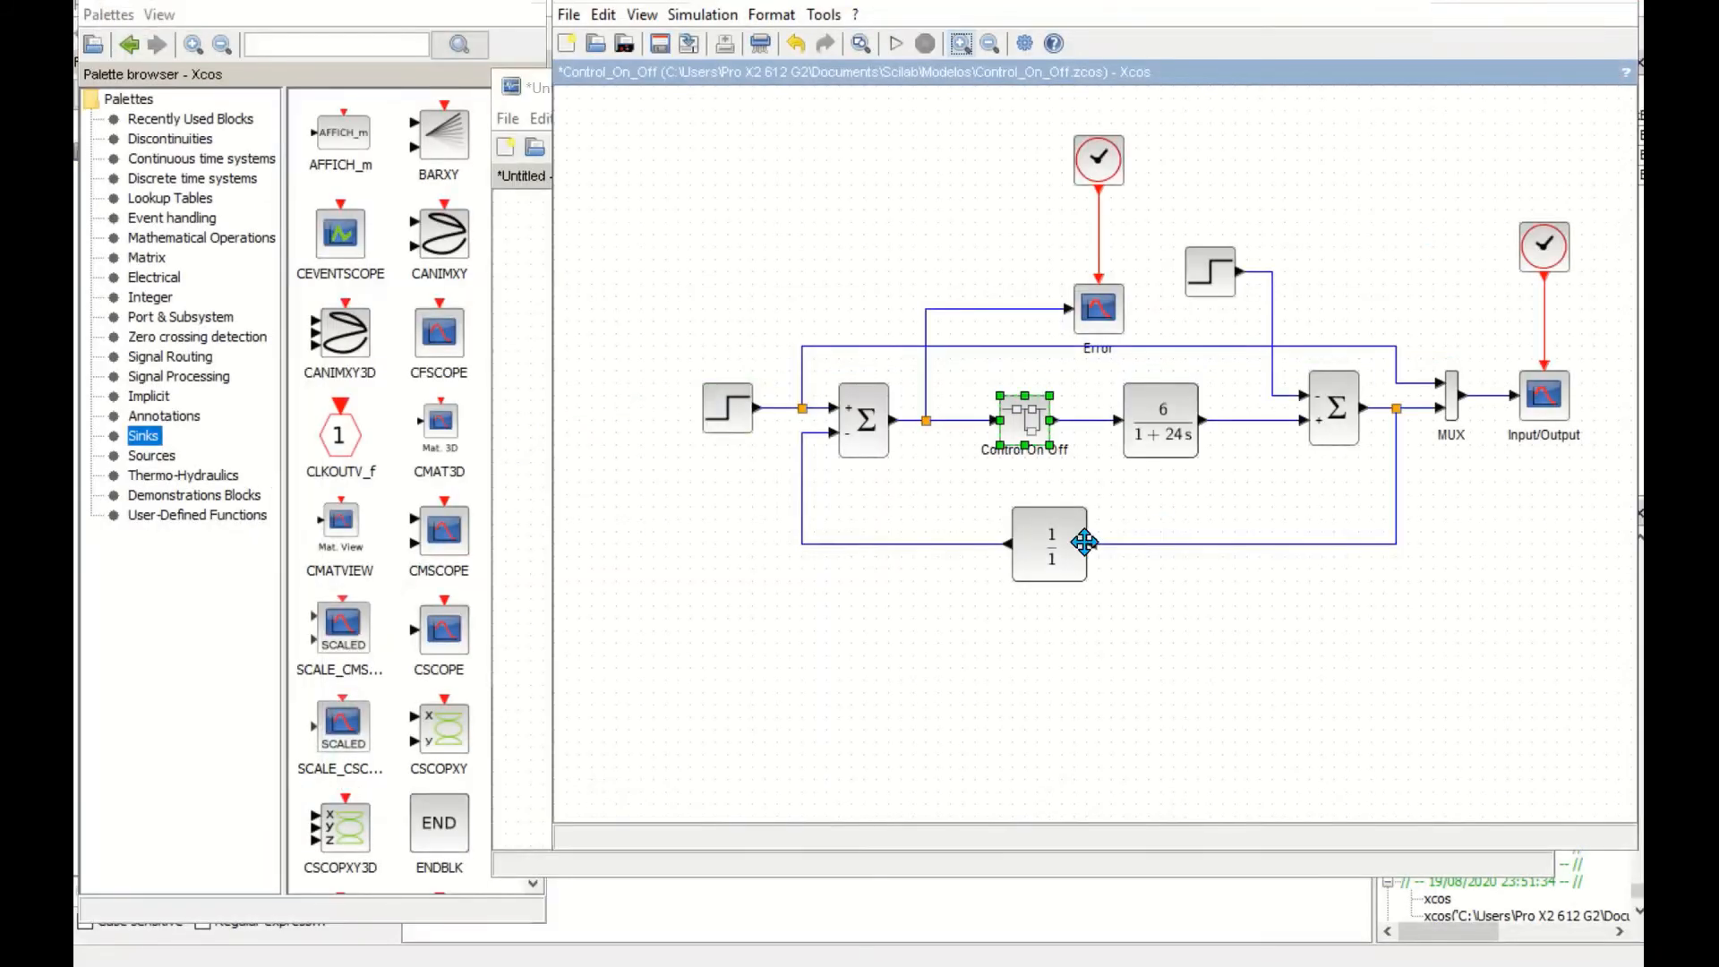
- Reopen the Control On Off subsystem and set its Consigna constant to 6
double_click(1022, 425)
left_click(616, 358)
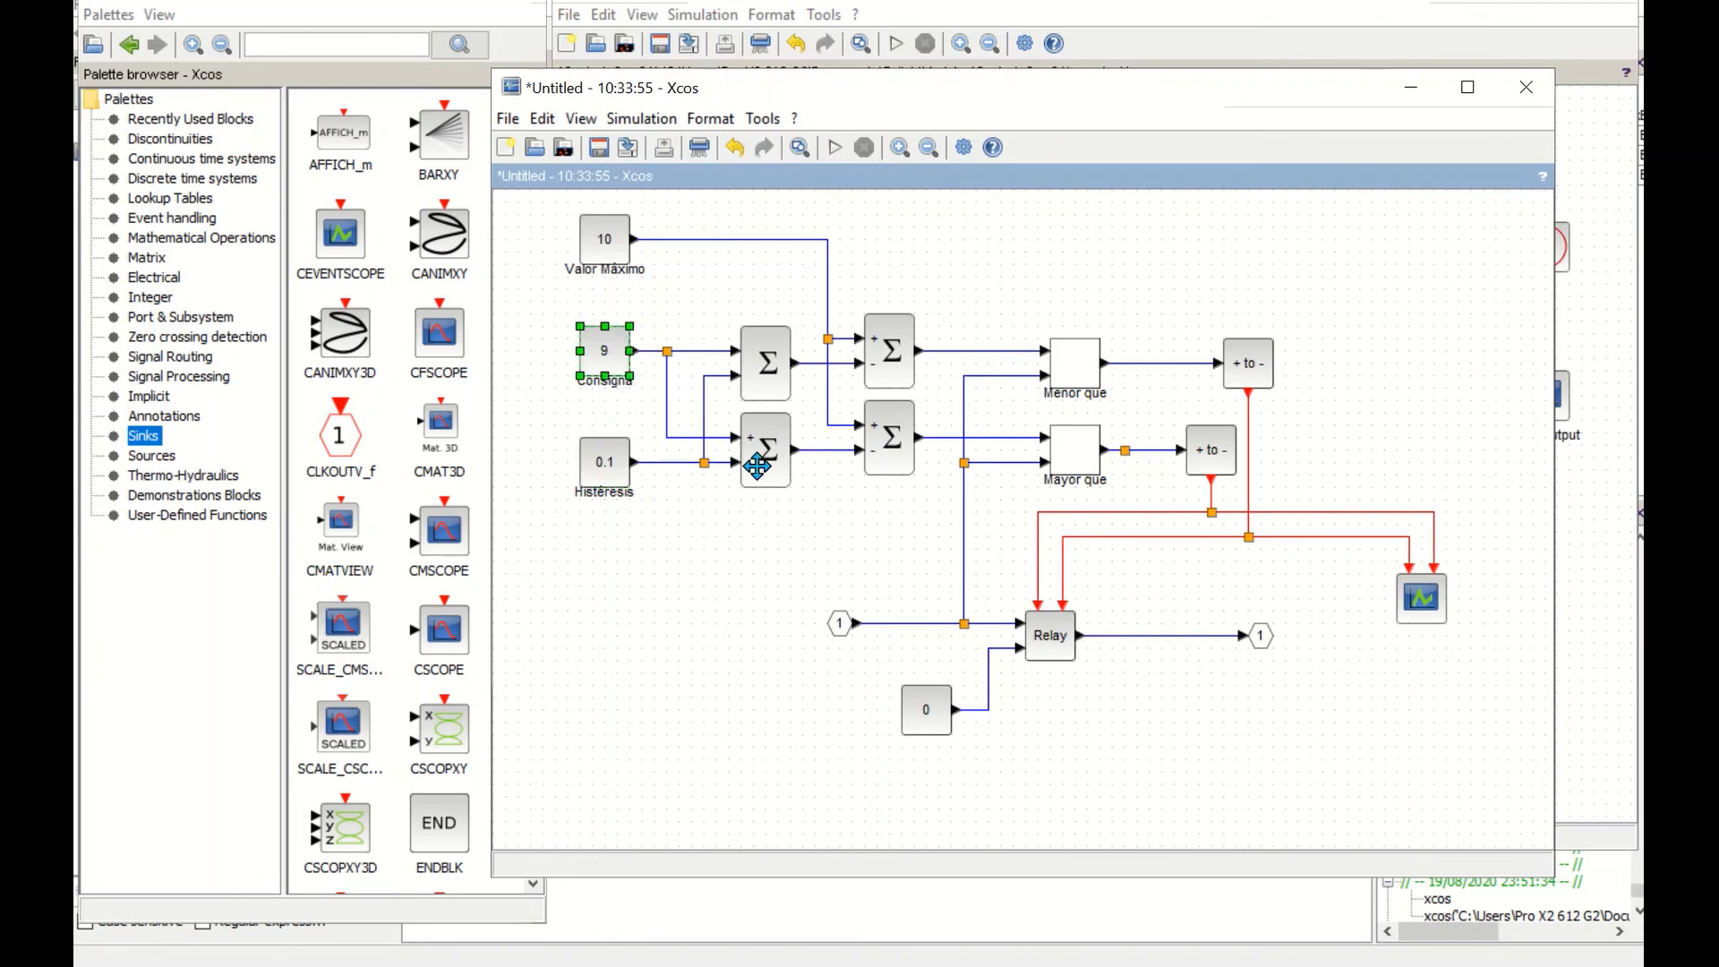
double_click(612, 359)
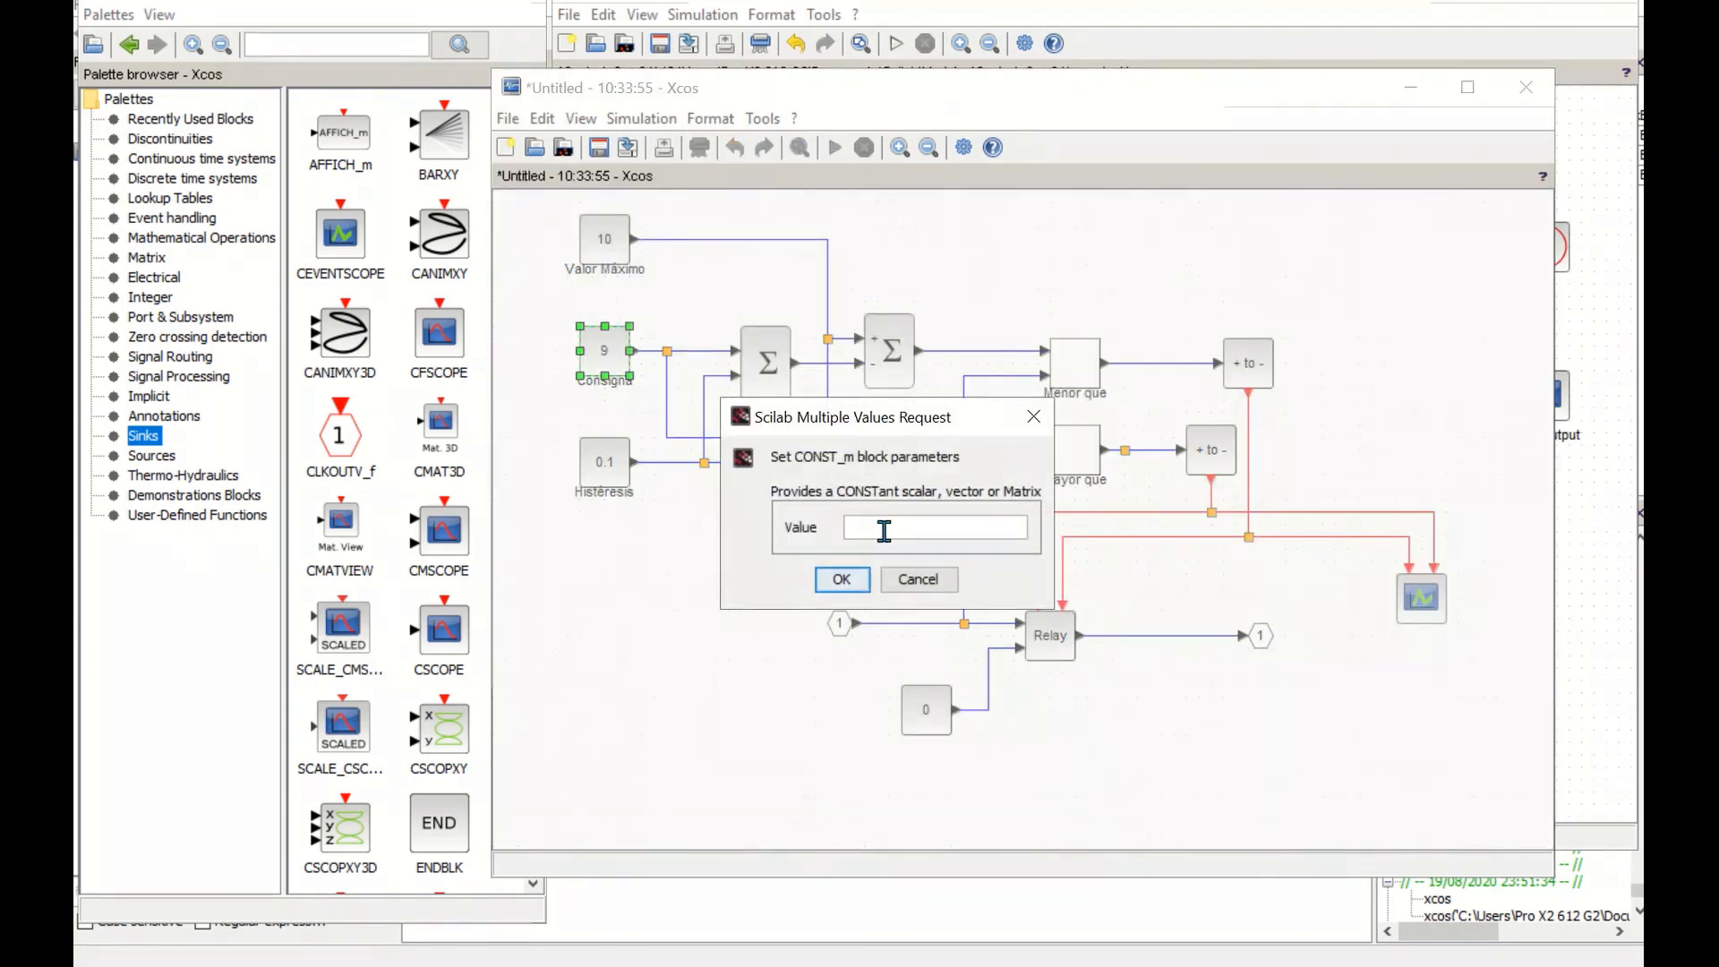
type("6")
left_click(841, 579)
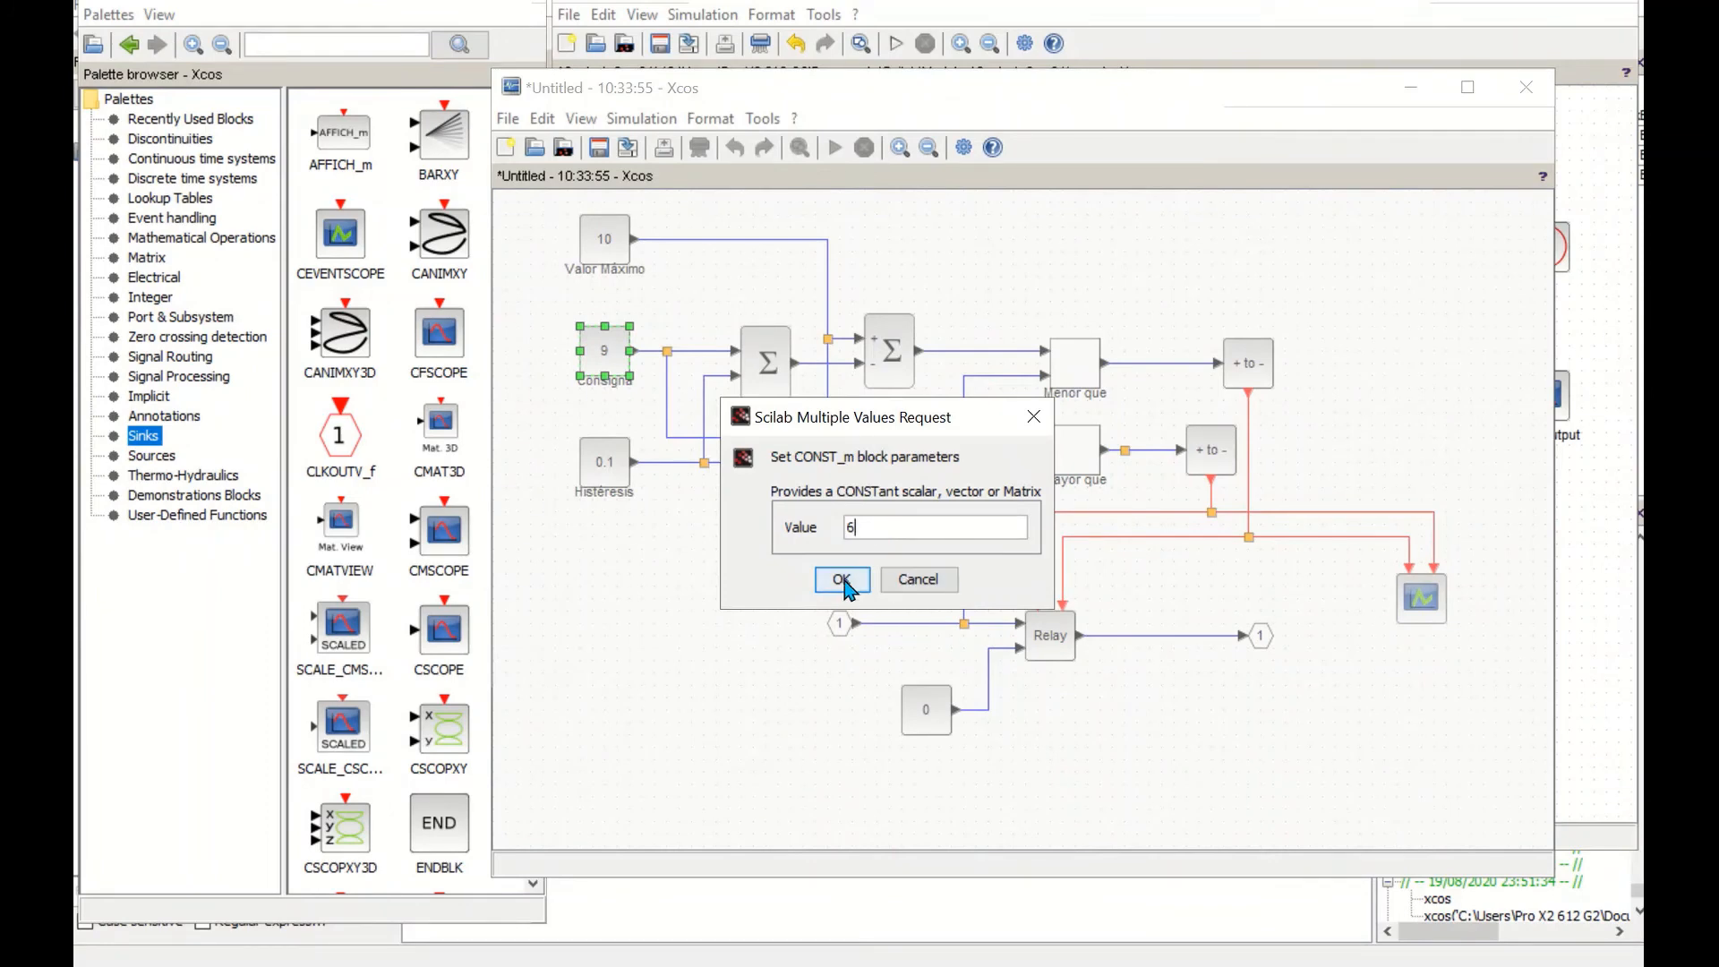
- Set the Histéresis constant in the Control On Off subsystem to 0.4
double_click(605, 462)
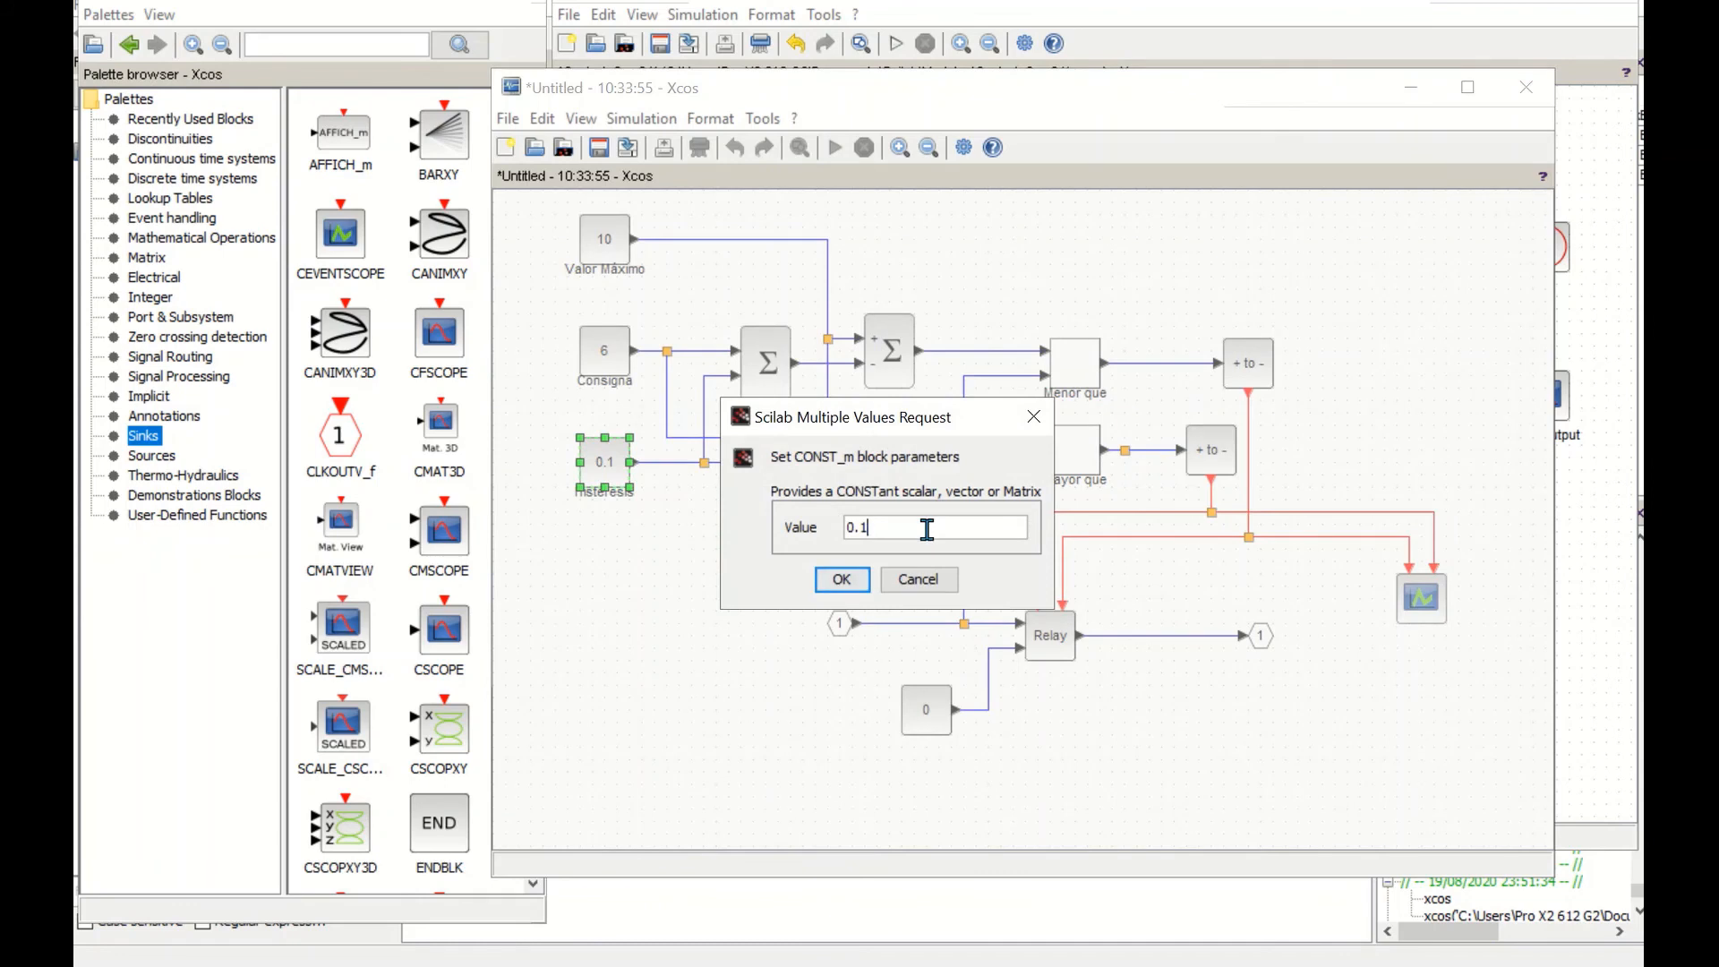
key("BackSpace")
type("4")
left_click(840, 579)
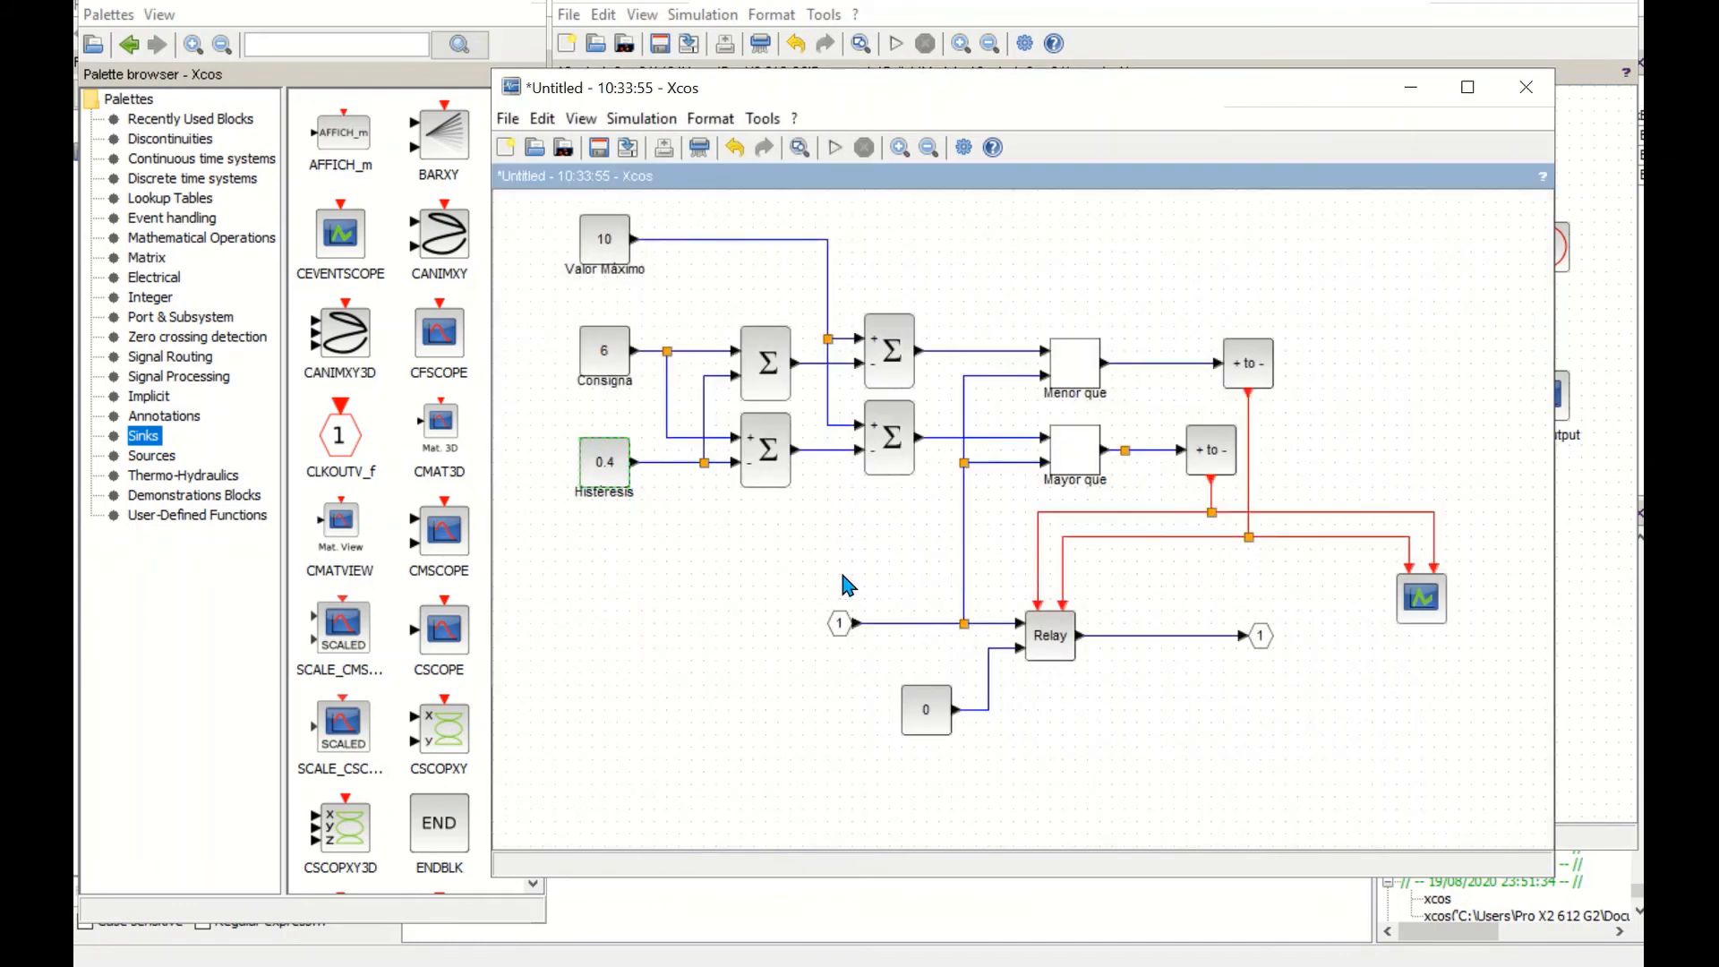
- Run the simulation, close the Error plot, and examine the event scope plot enlarged around the second and third switching cycles
left_click(896, 43)
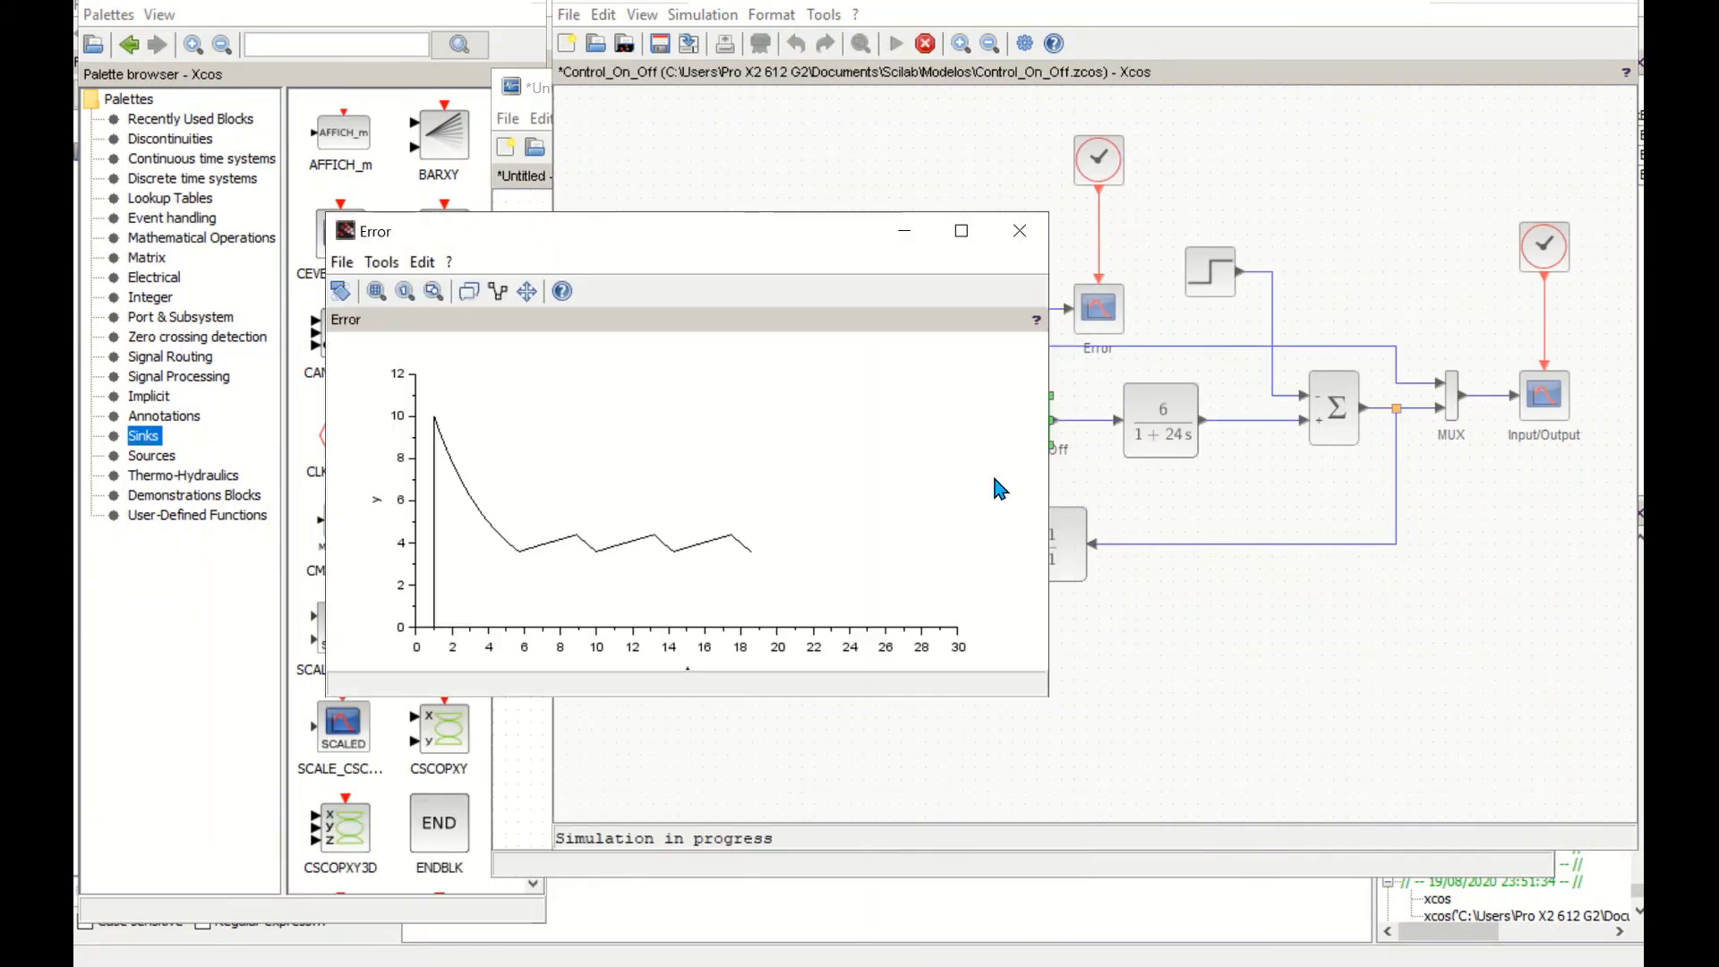
left_click(1020, 238)
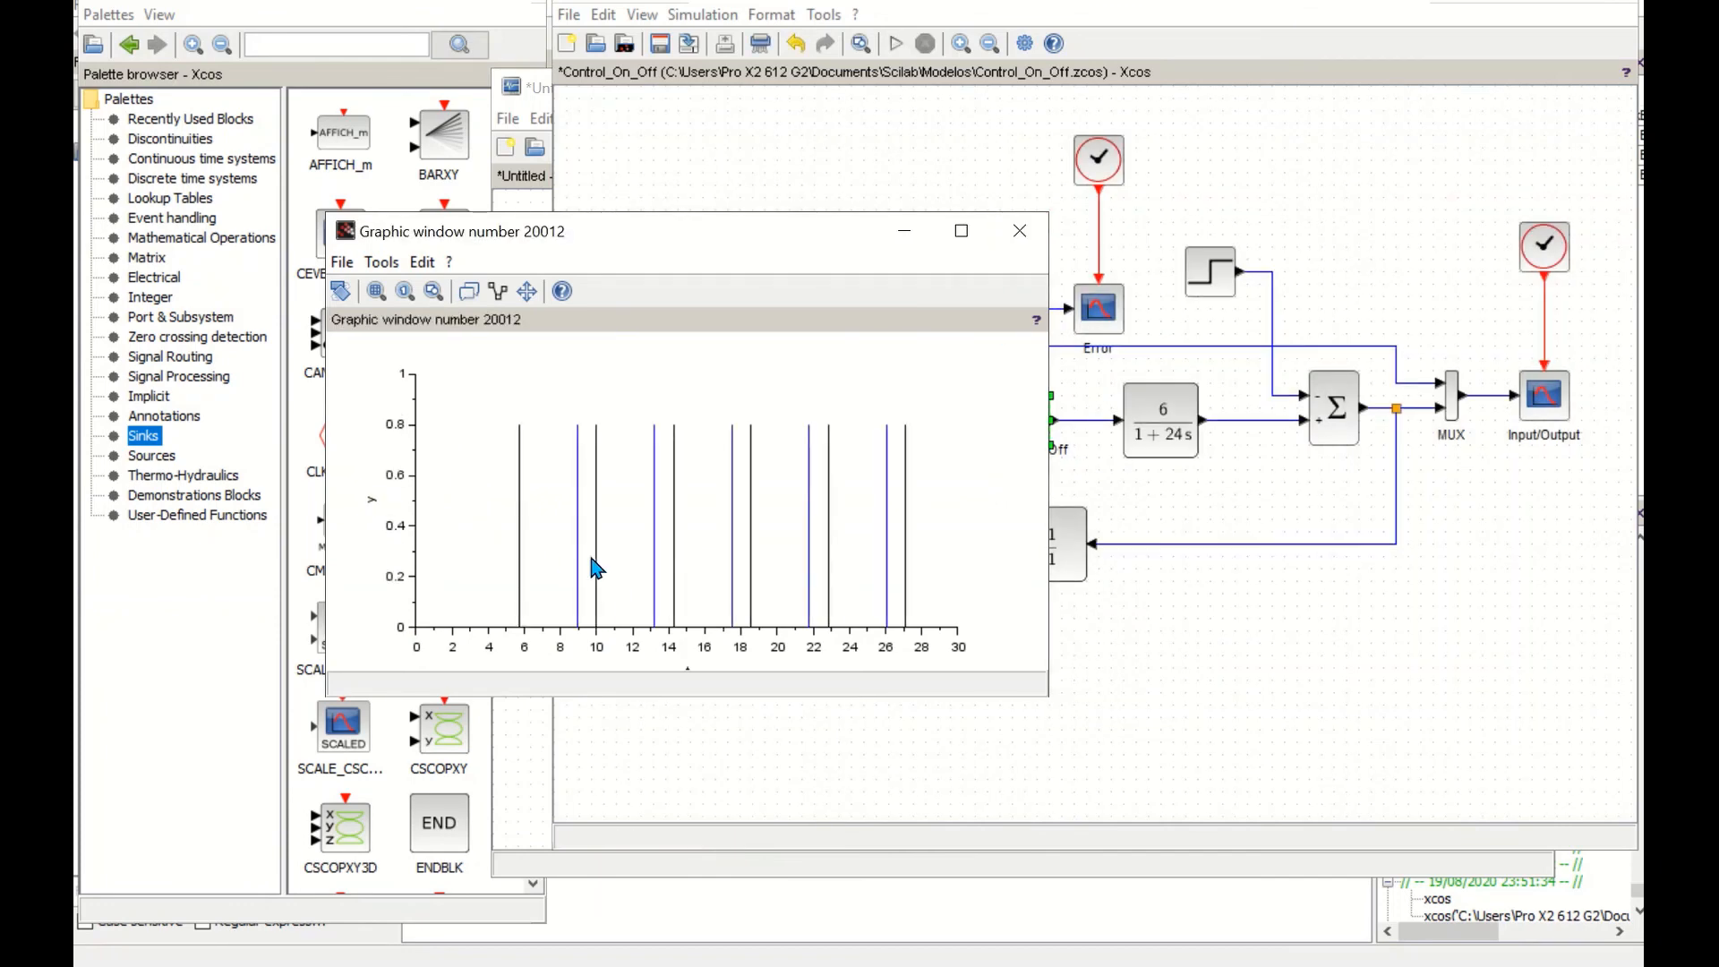
left_click(963, 231)
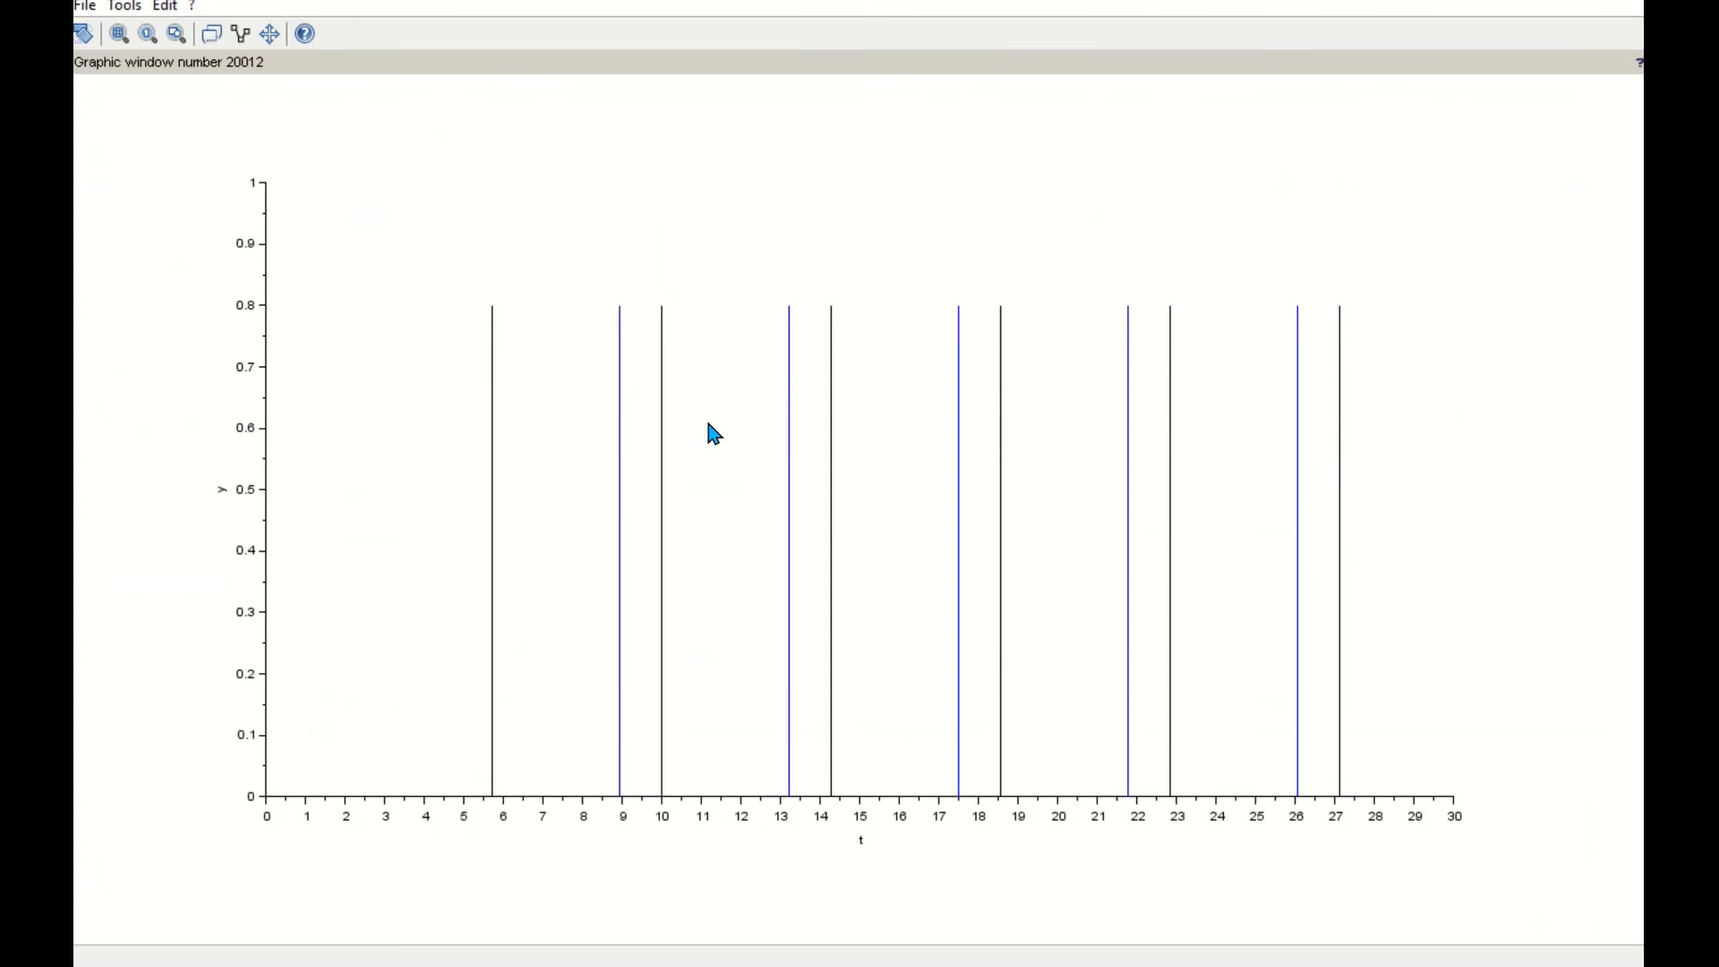
left_click(119, 33)
left_click(564, 716)
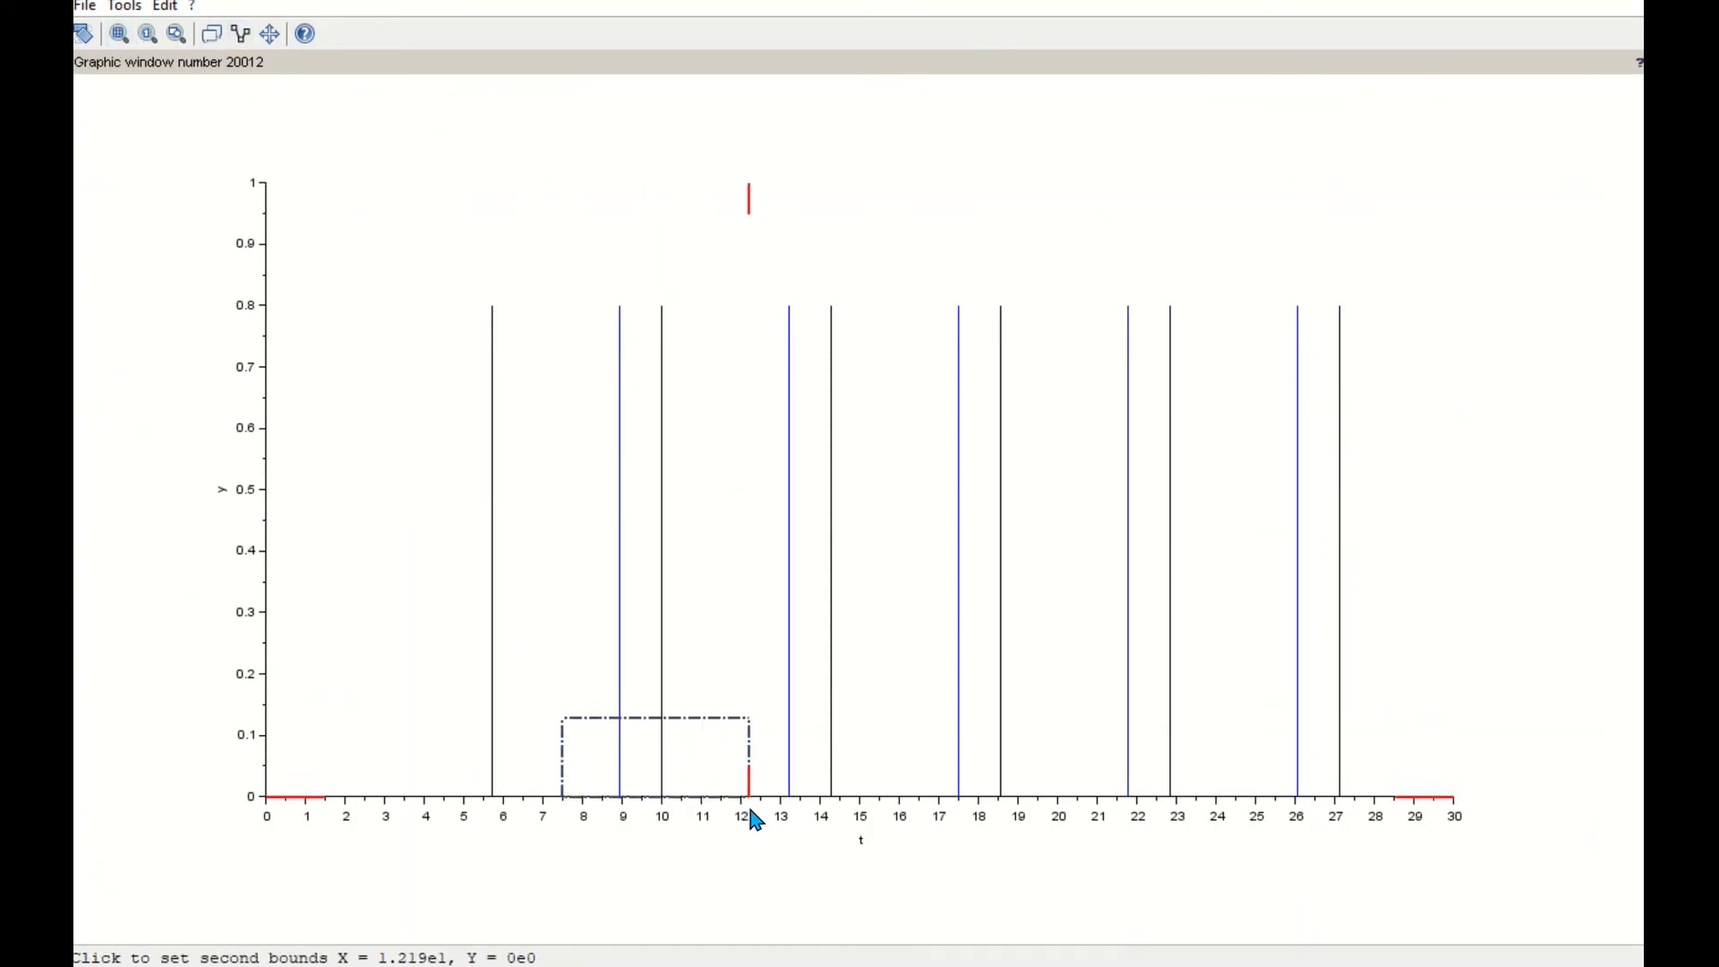
left_click(906, 833)
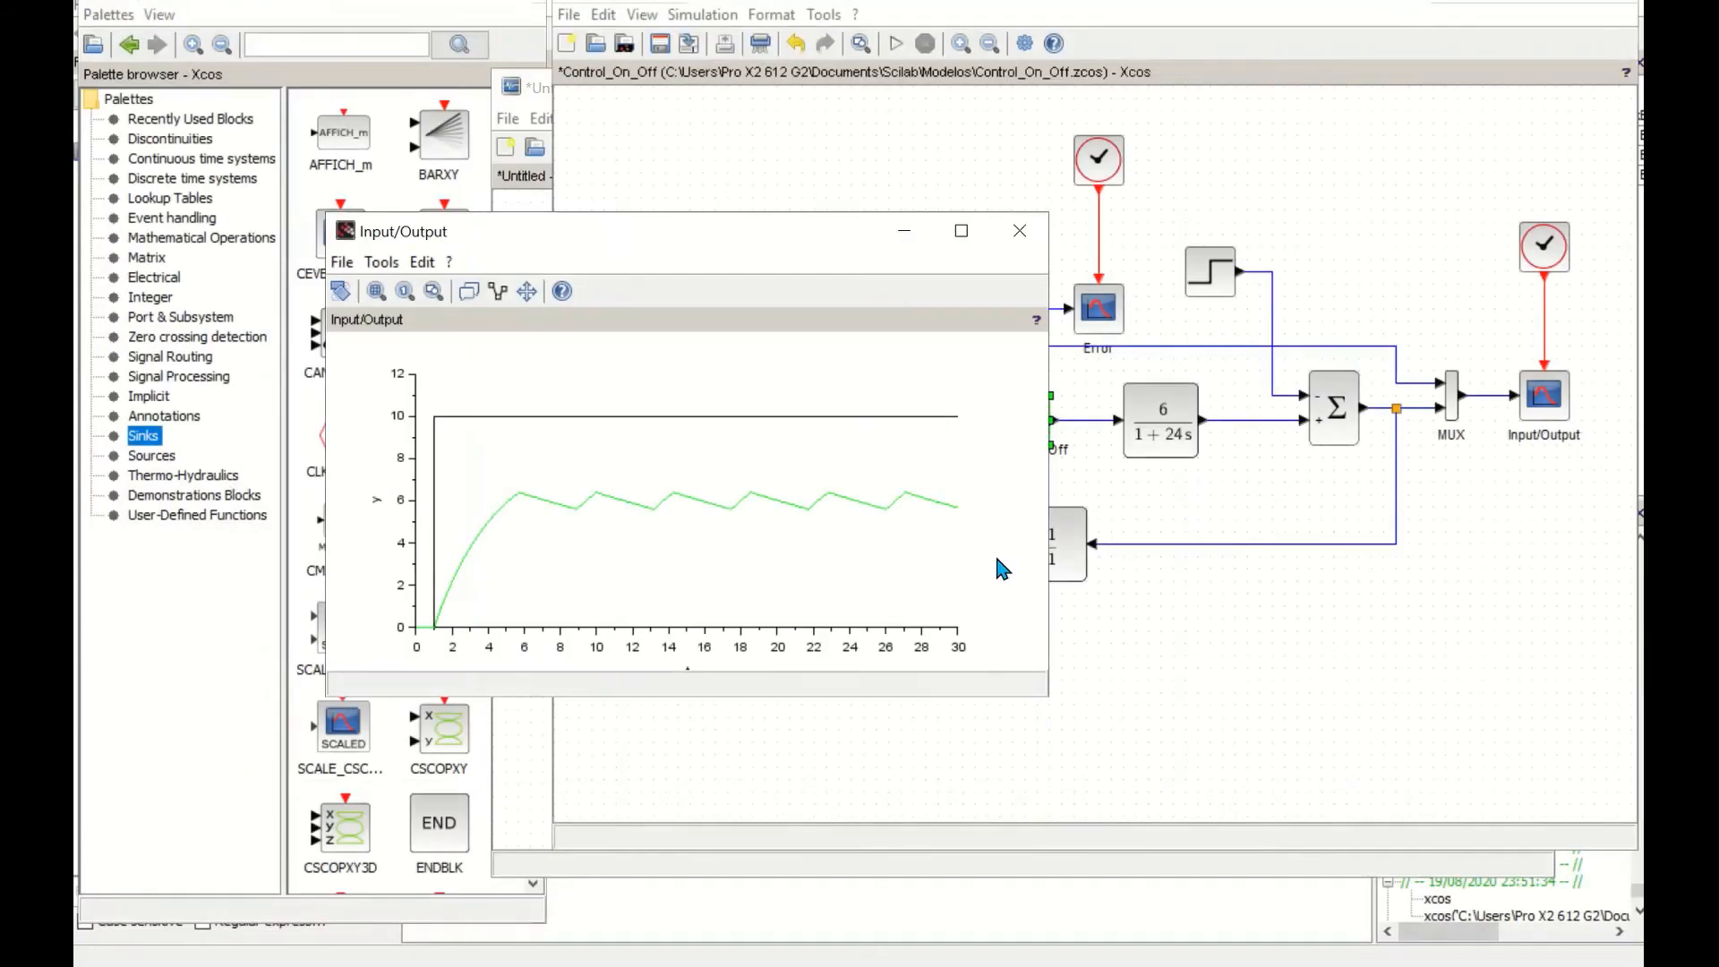
- Maximize the Input/Output plot, zoom in on the output's oscillations around the setpoint, and close the plot after examining it
left_click(963, 233)
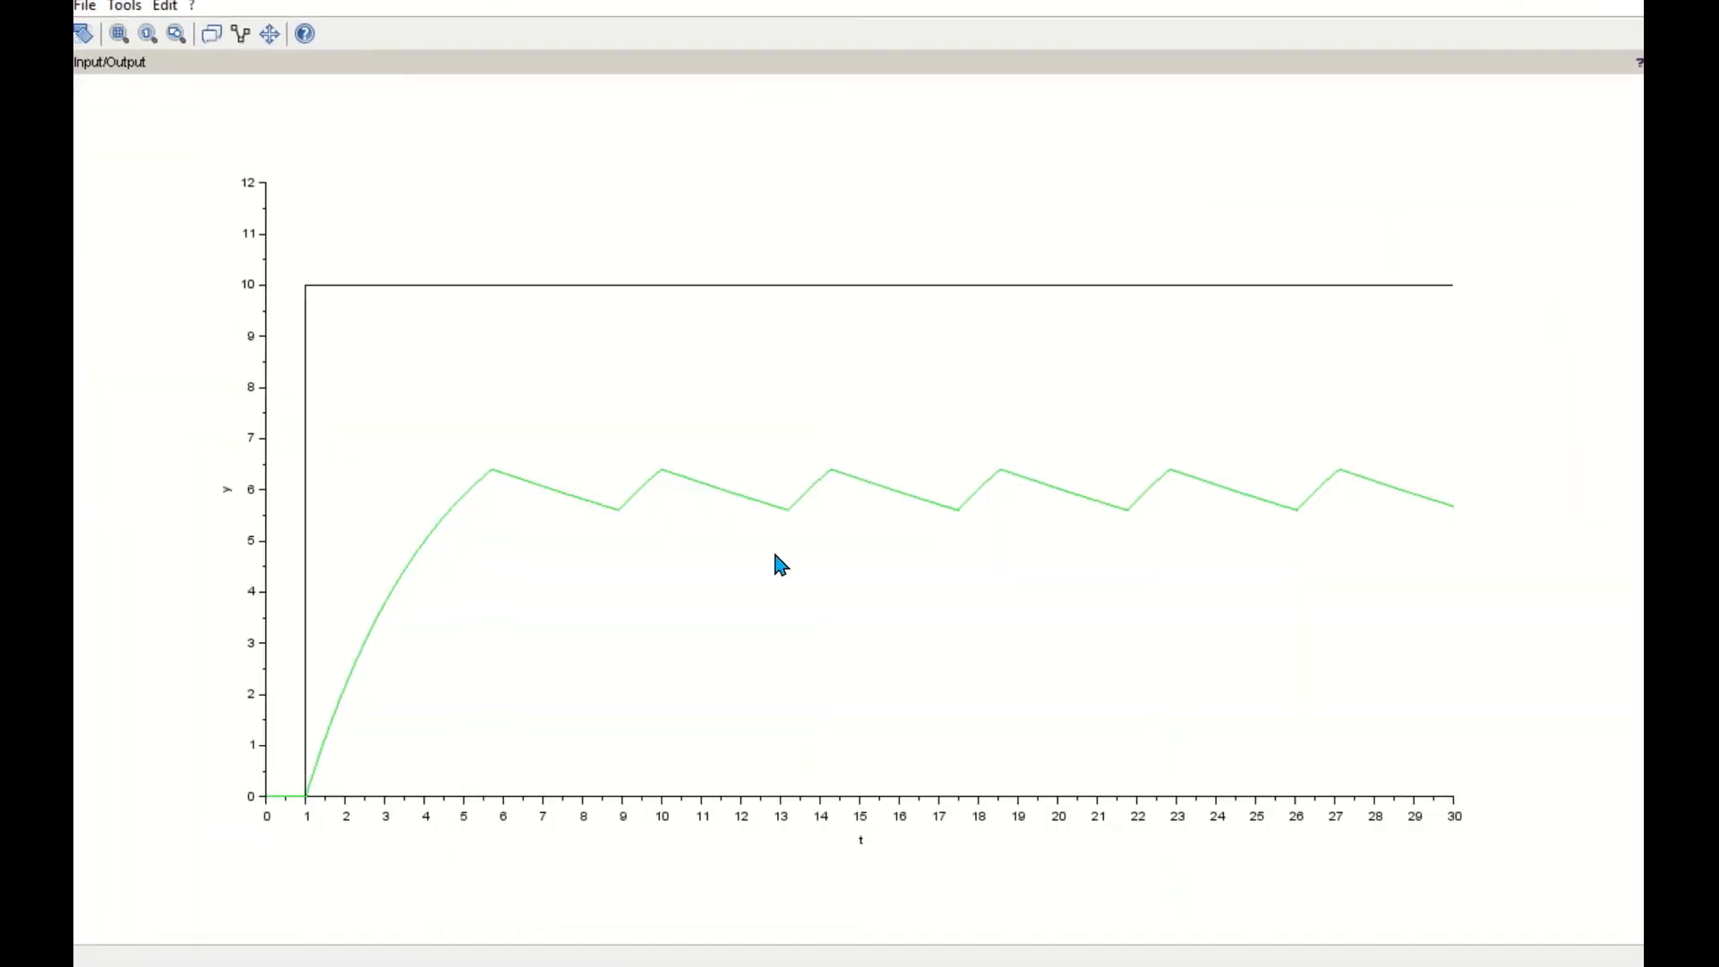
left_click(119, 33)
left_click(461, 439)
left_click(1177, 543)
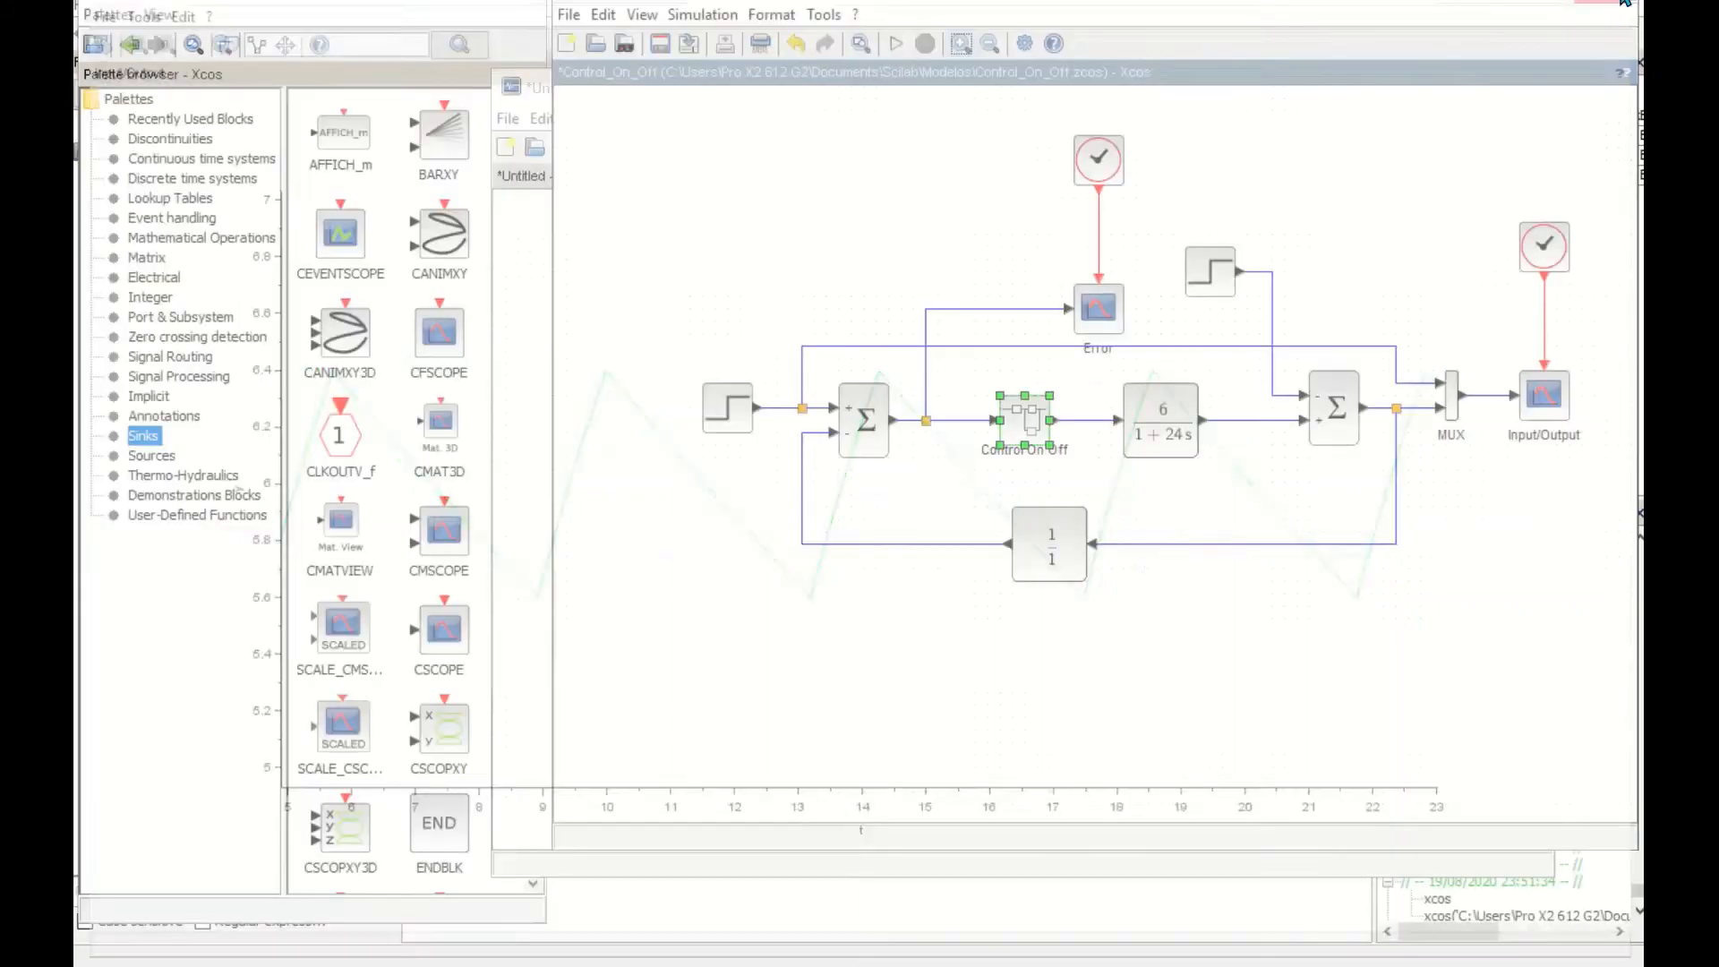
left_click(1316, 677)
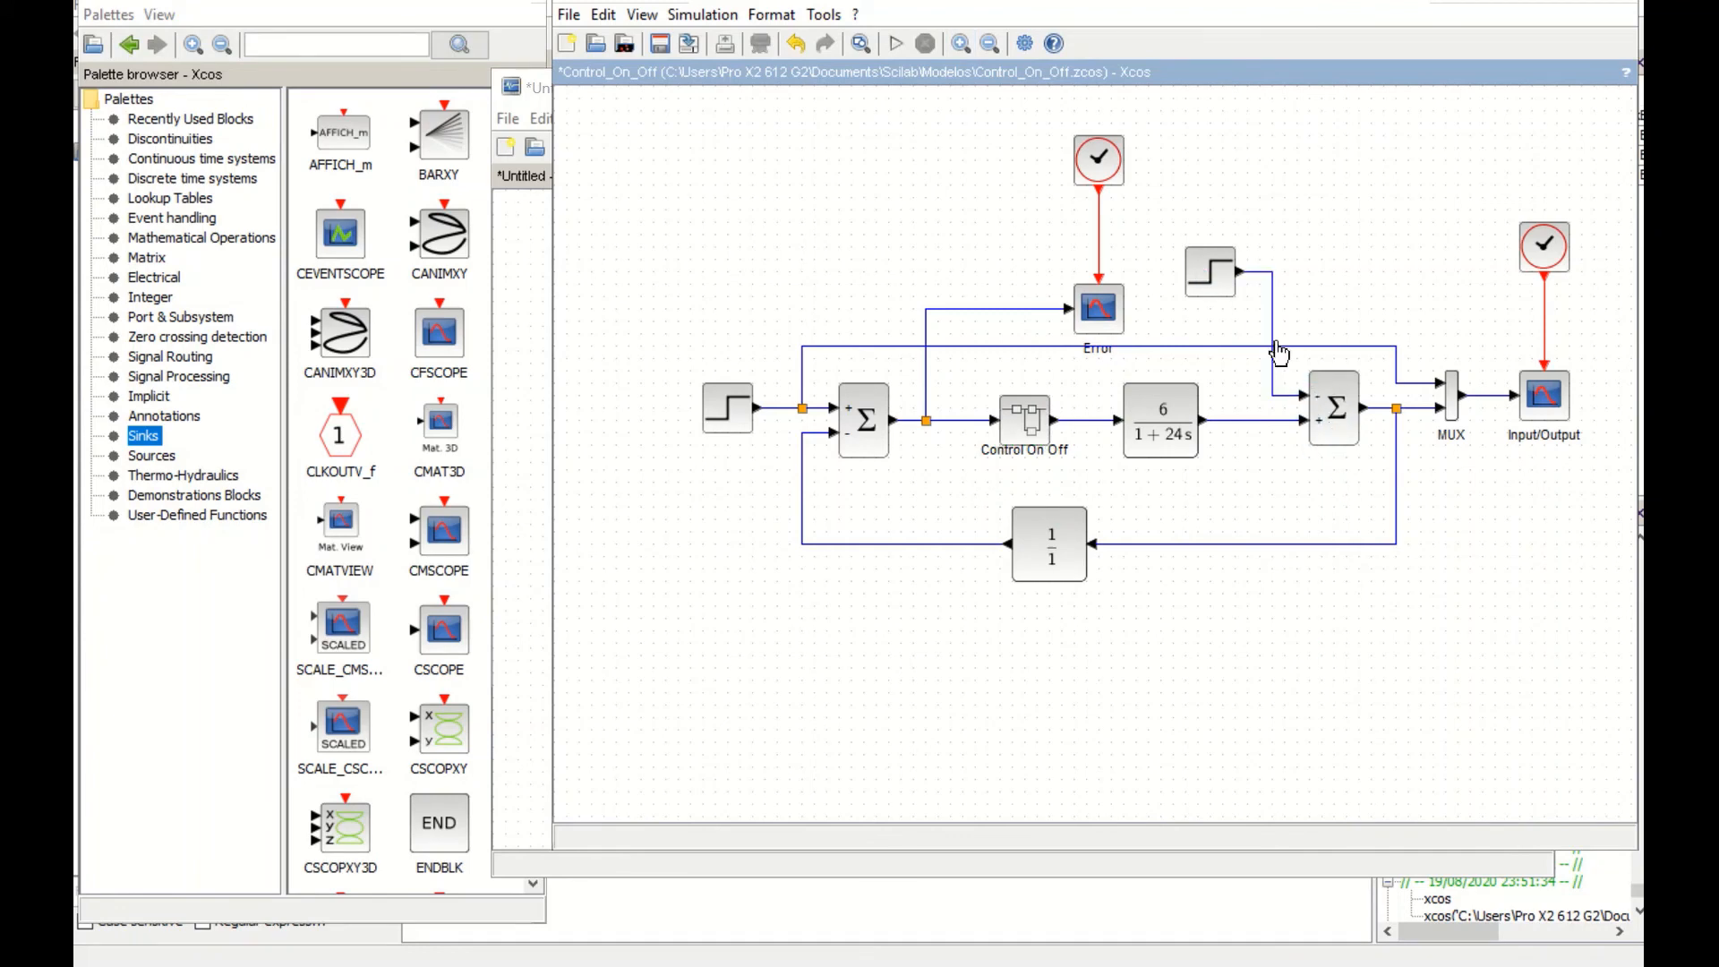
- Set the final value of the disturbance step block feeding the output summation to 0.1
double_click(1210, 275)
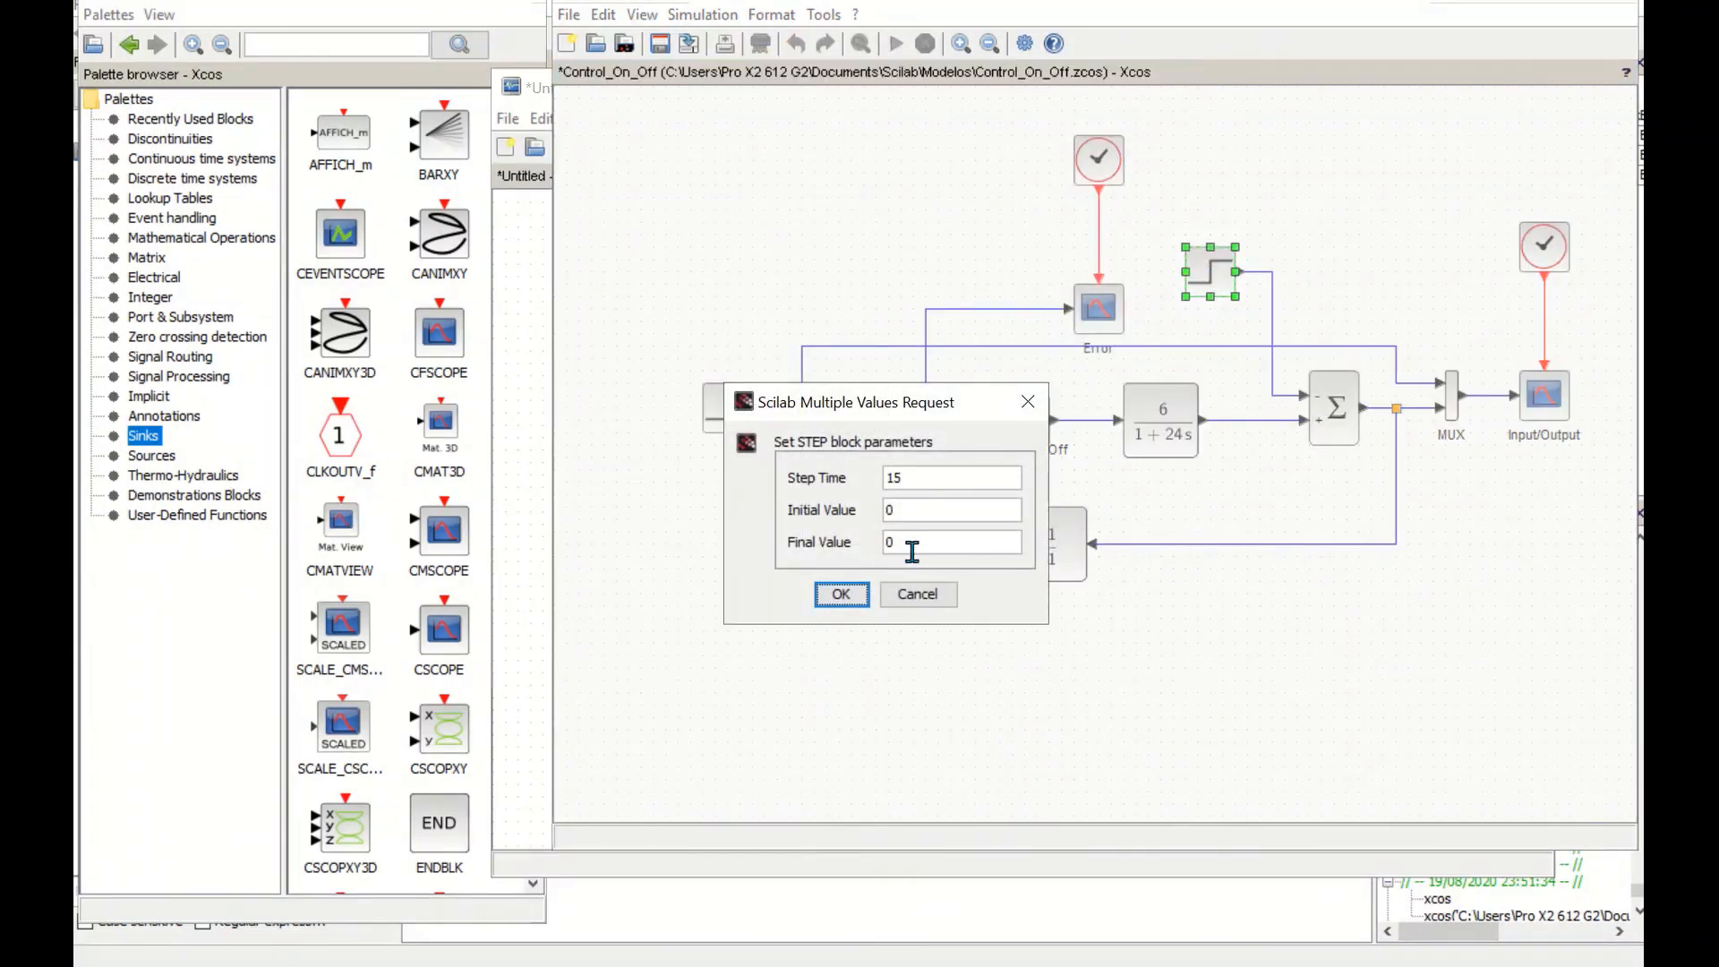
left_click(915, 543)
type(".1")
left_click(842, 596)
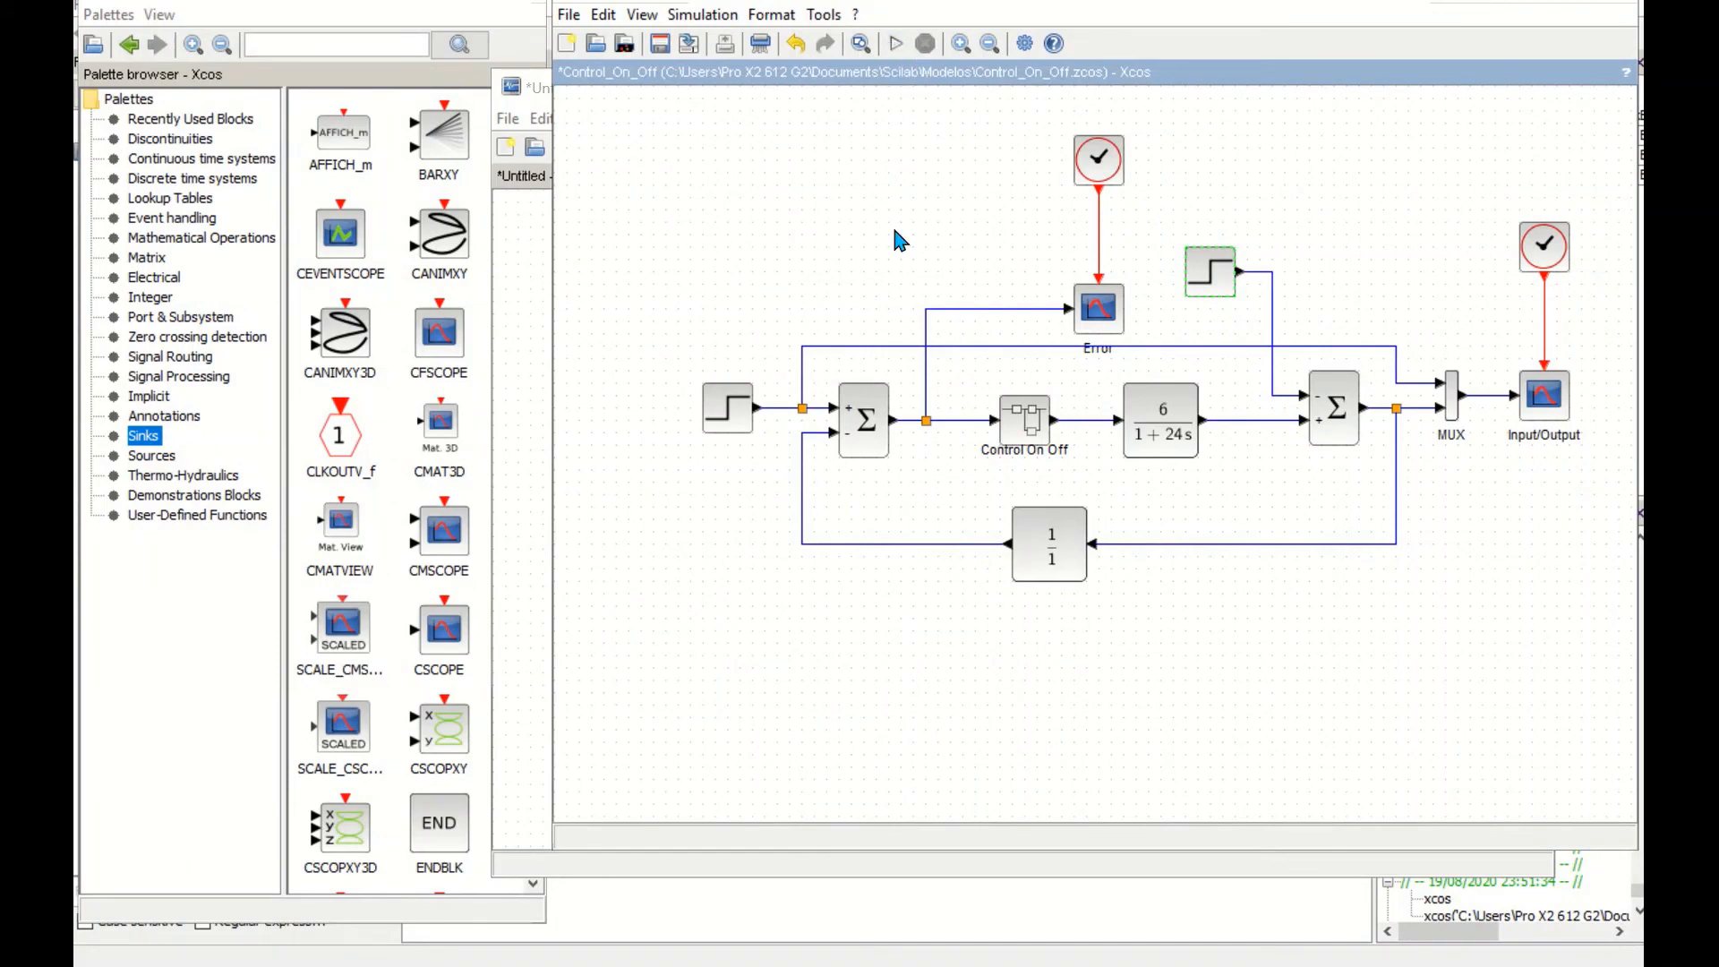
- Simulate the small disturbance, dismiss the Error and event plots, and examine the Input/Output response zoomed in around t = 15
mouse_move(730, 418)
left_click(896, 51)
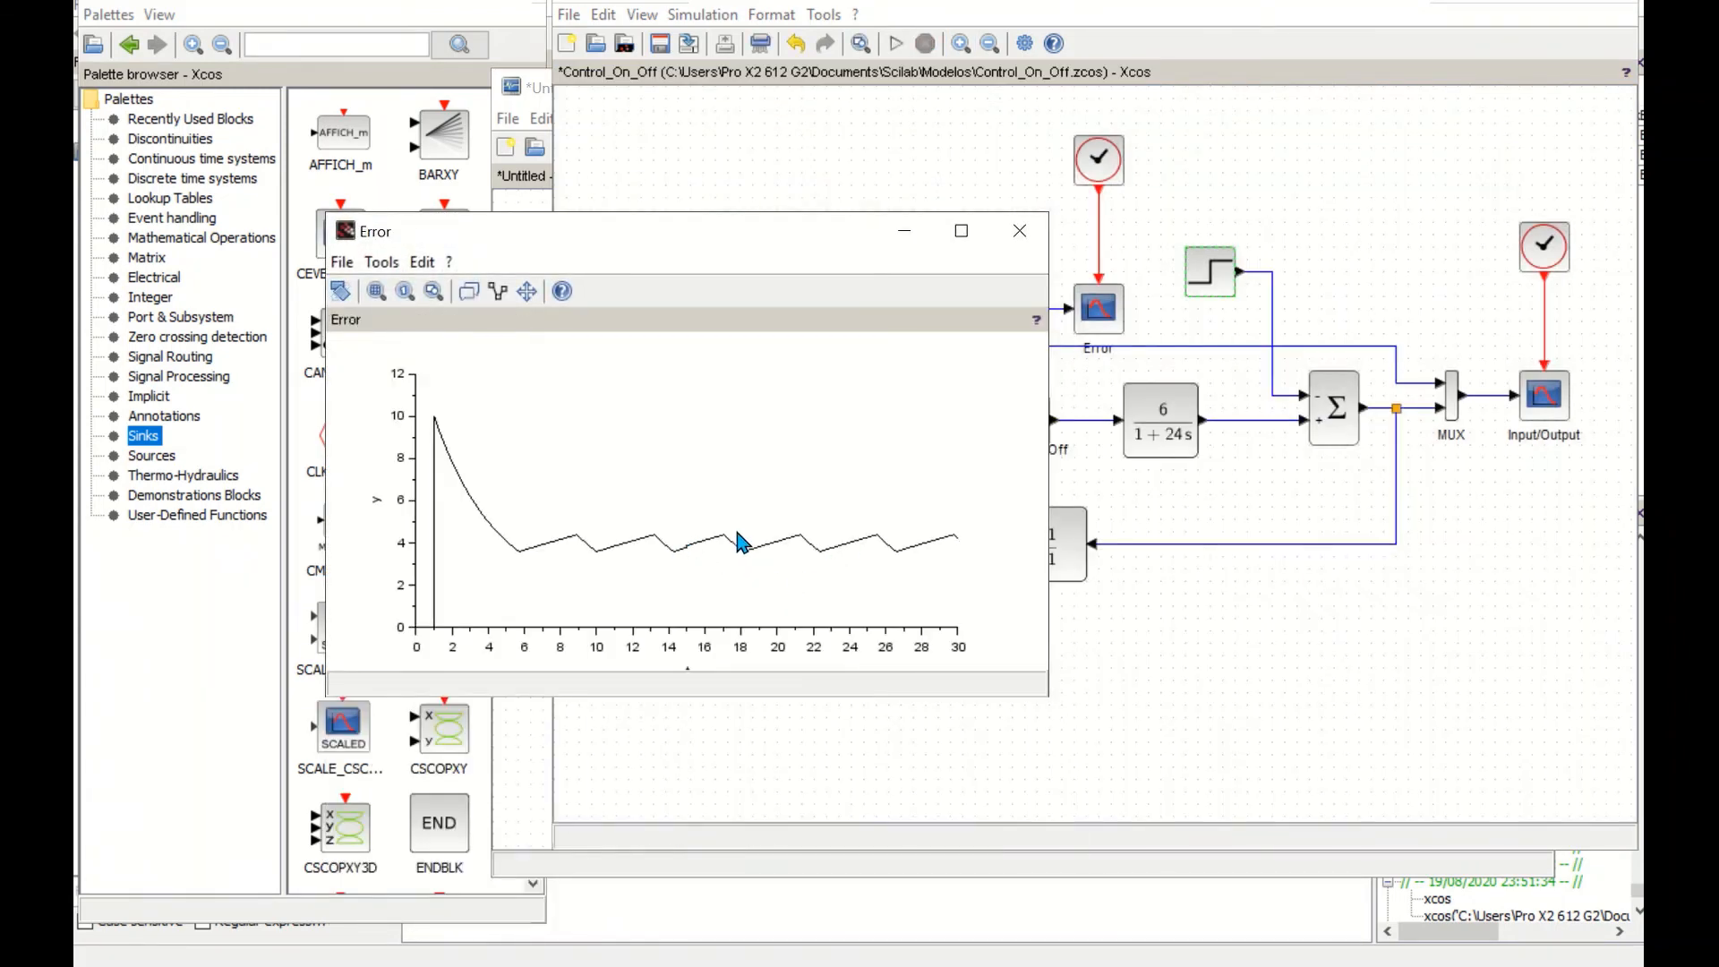
left_click(1019, 230)
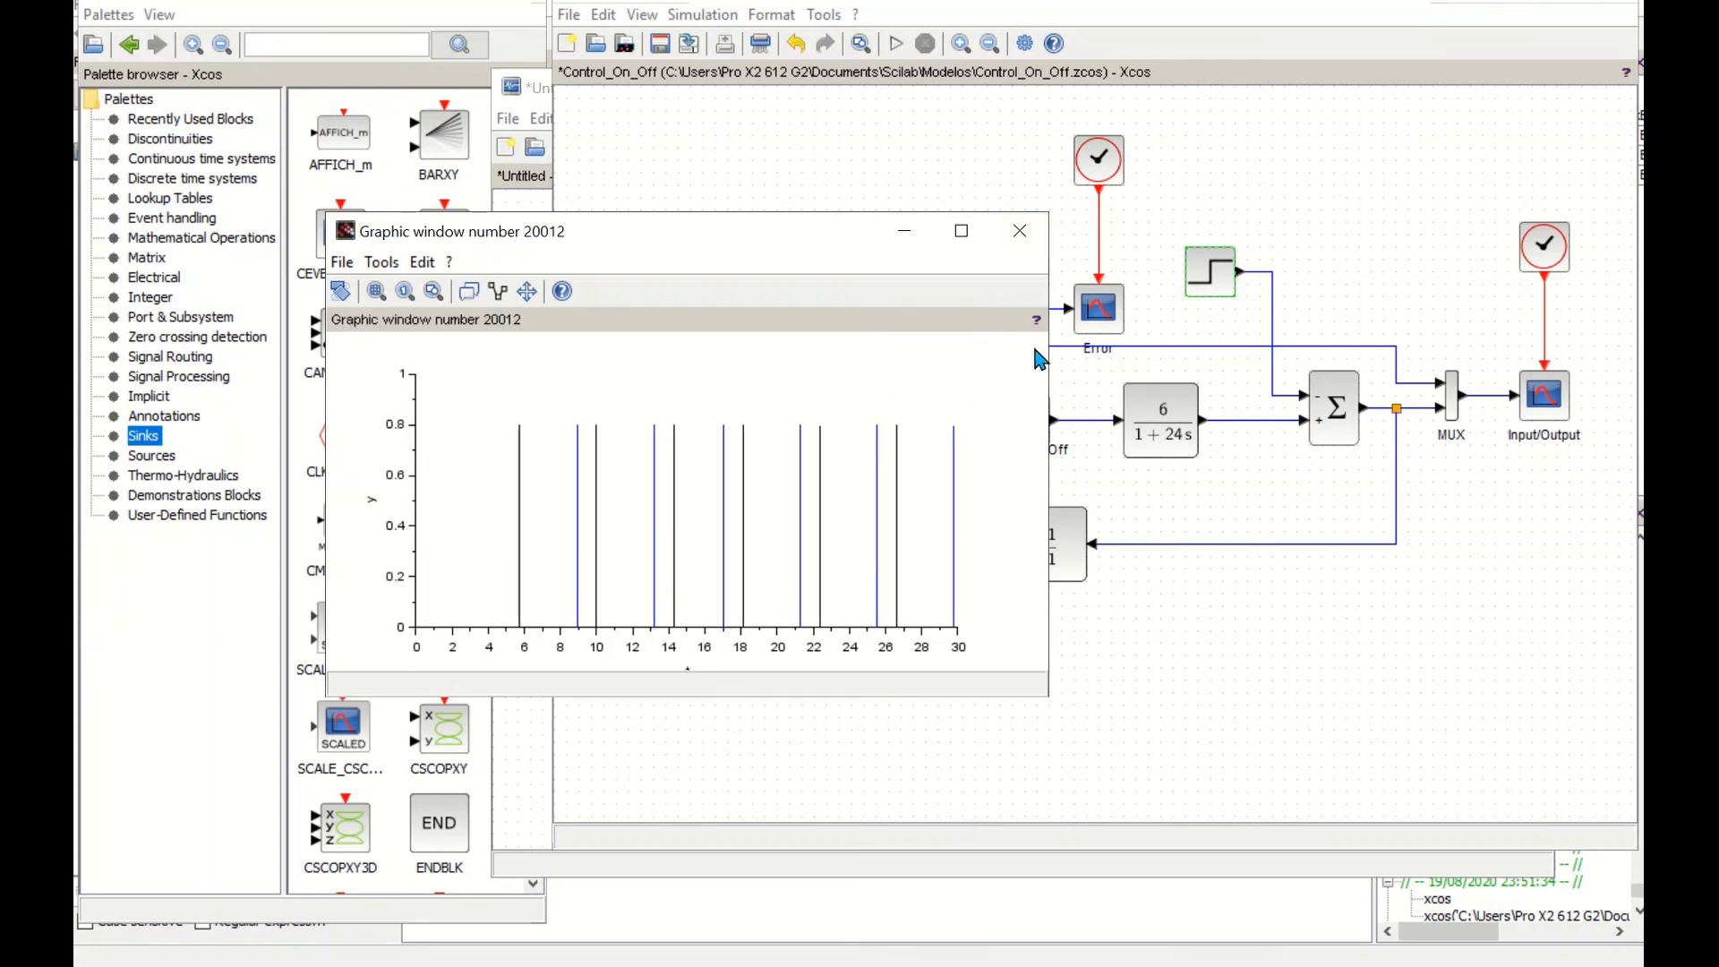
left_click(1019, 231)
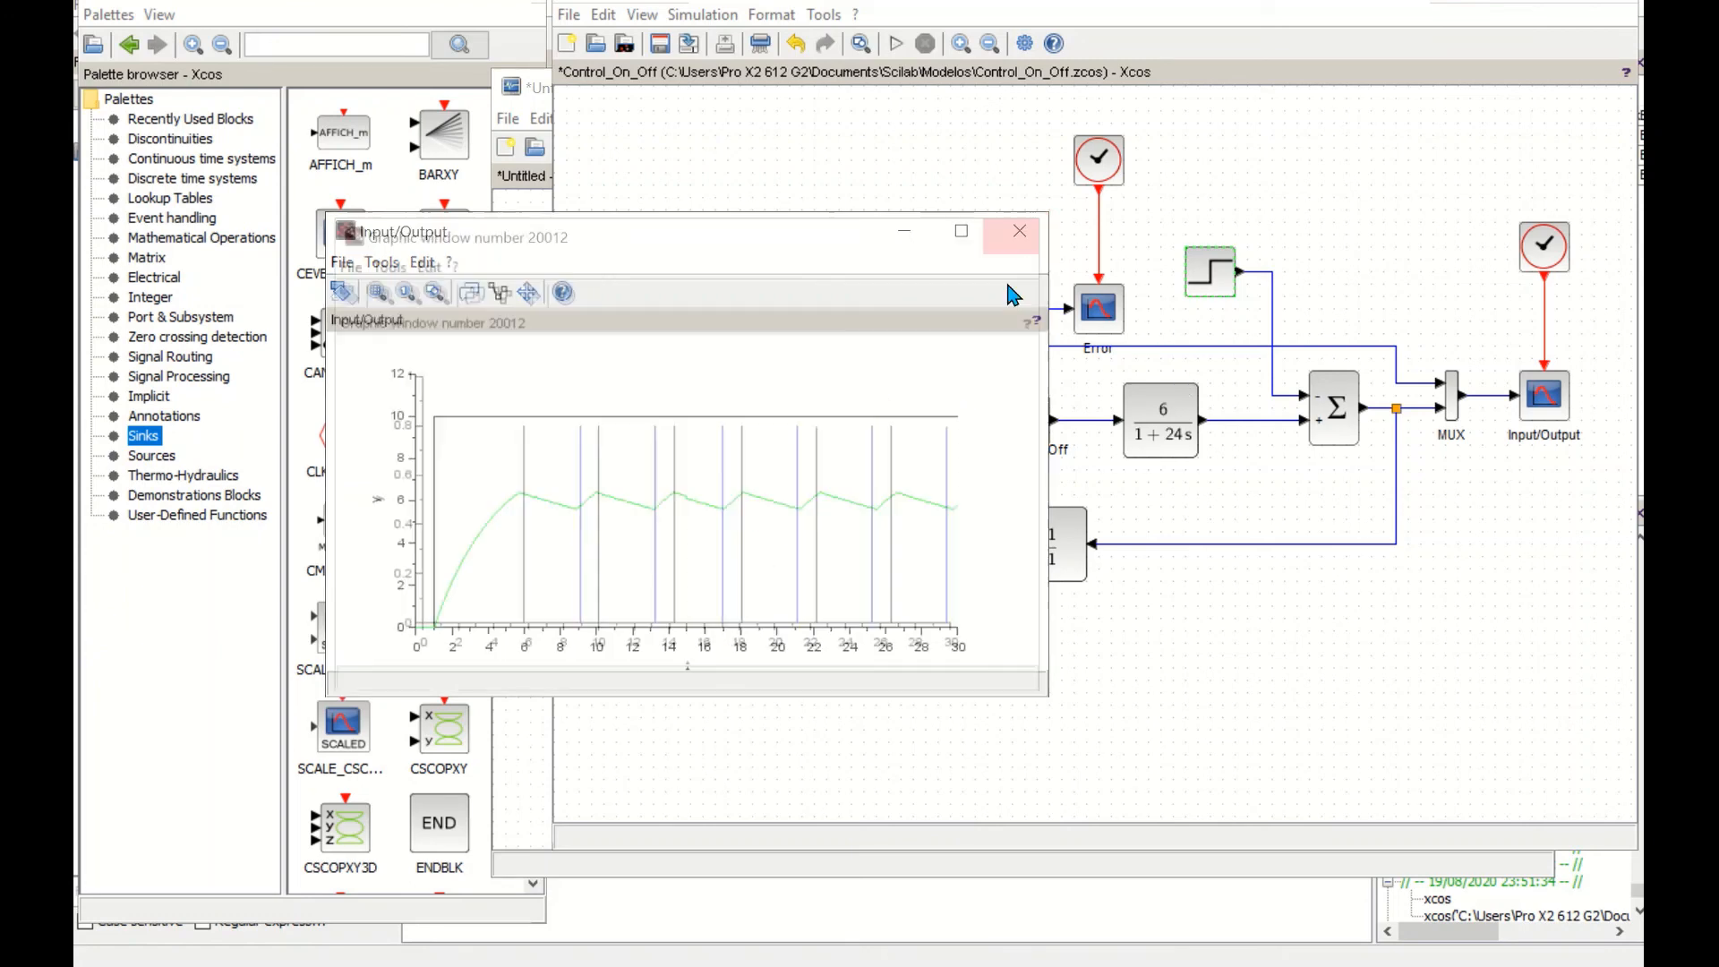
left_click(961, 230)
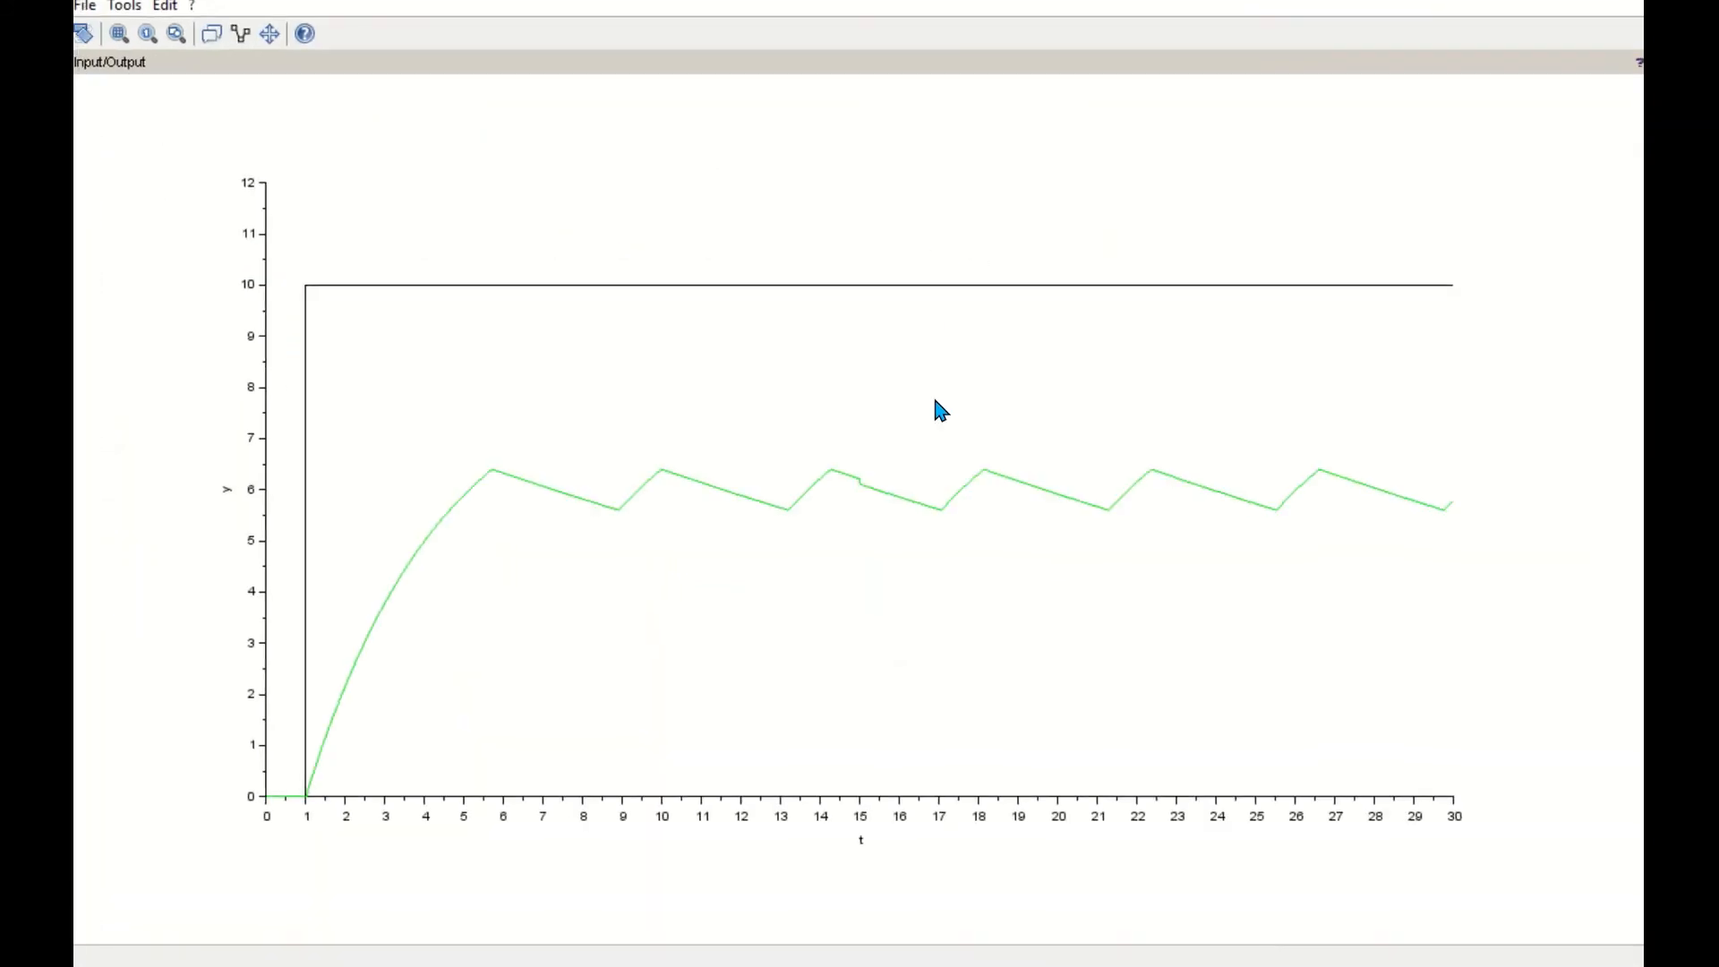
left_click(119, 33)
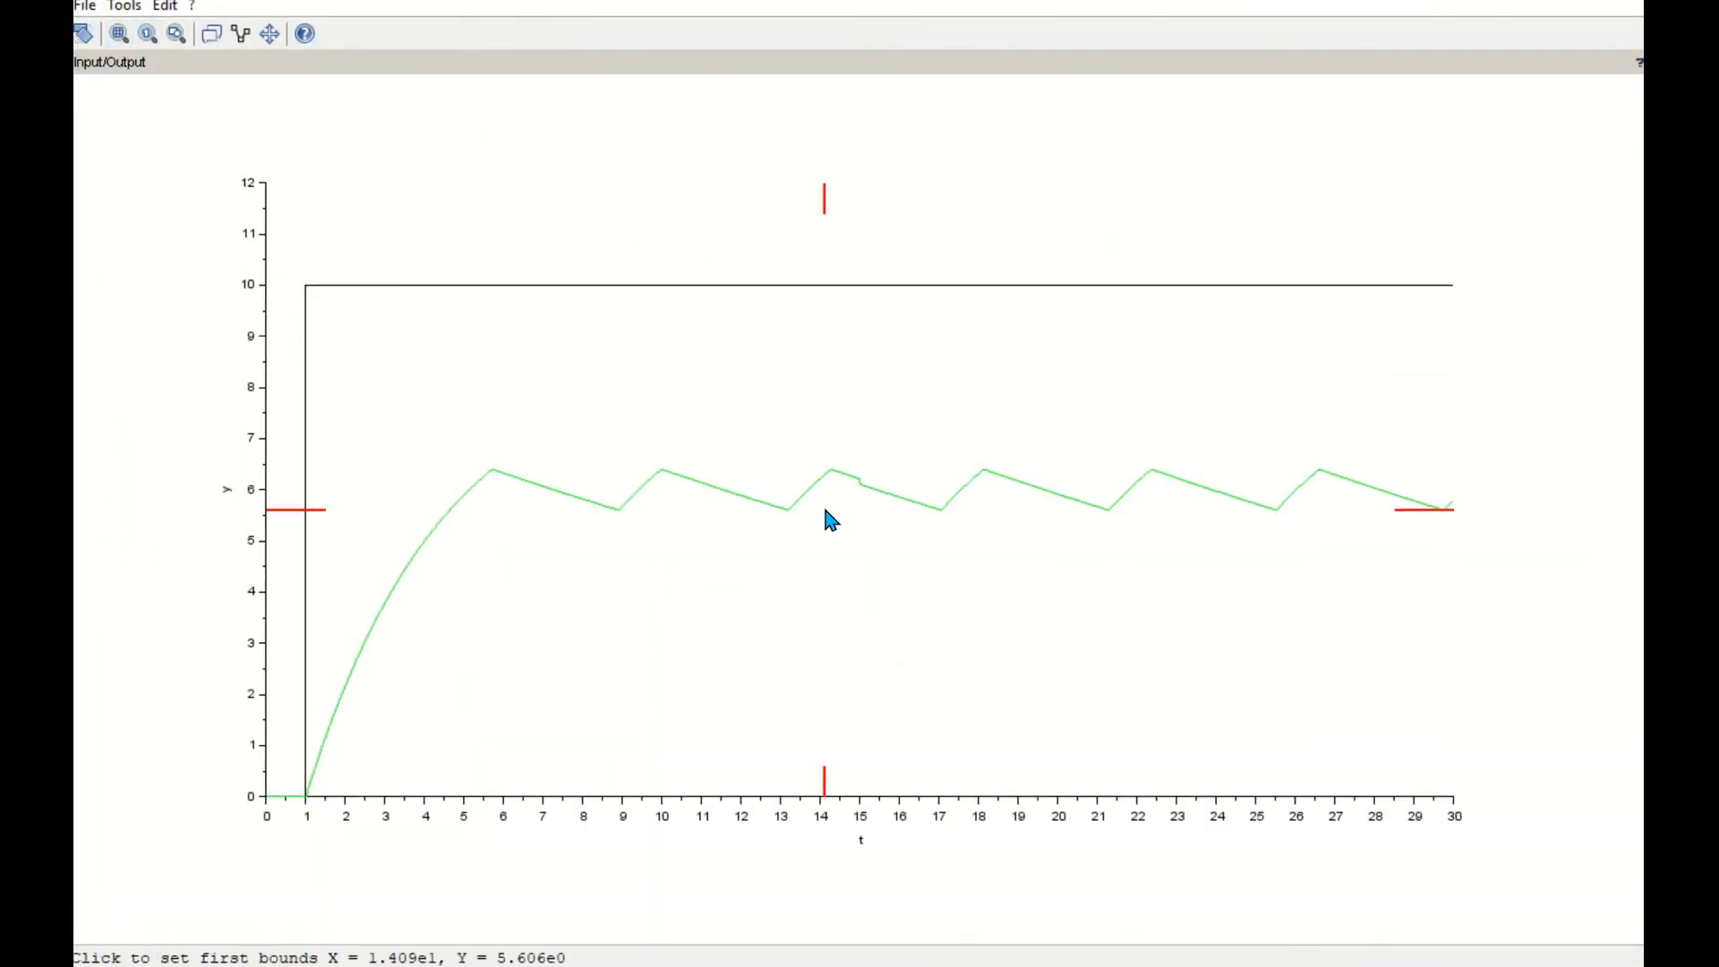
left_click(829, 446)
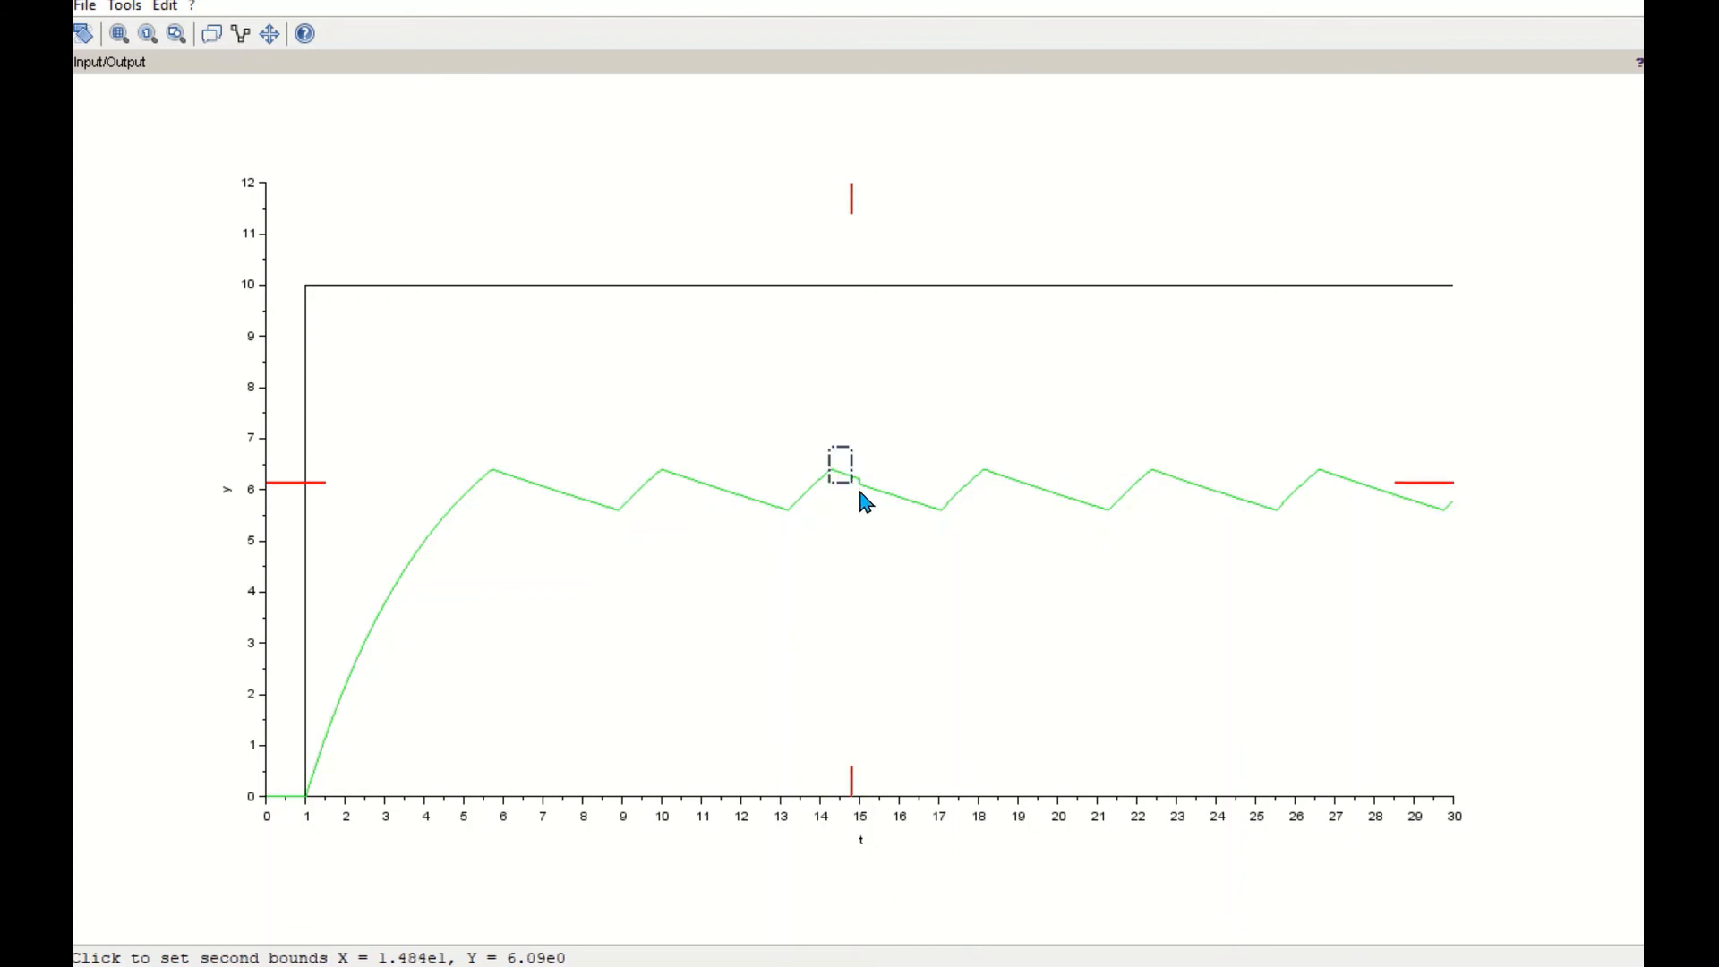
left_click(1064, 519)
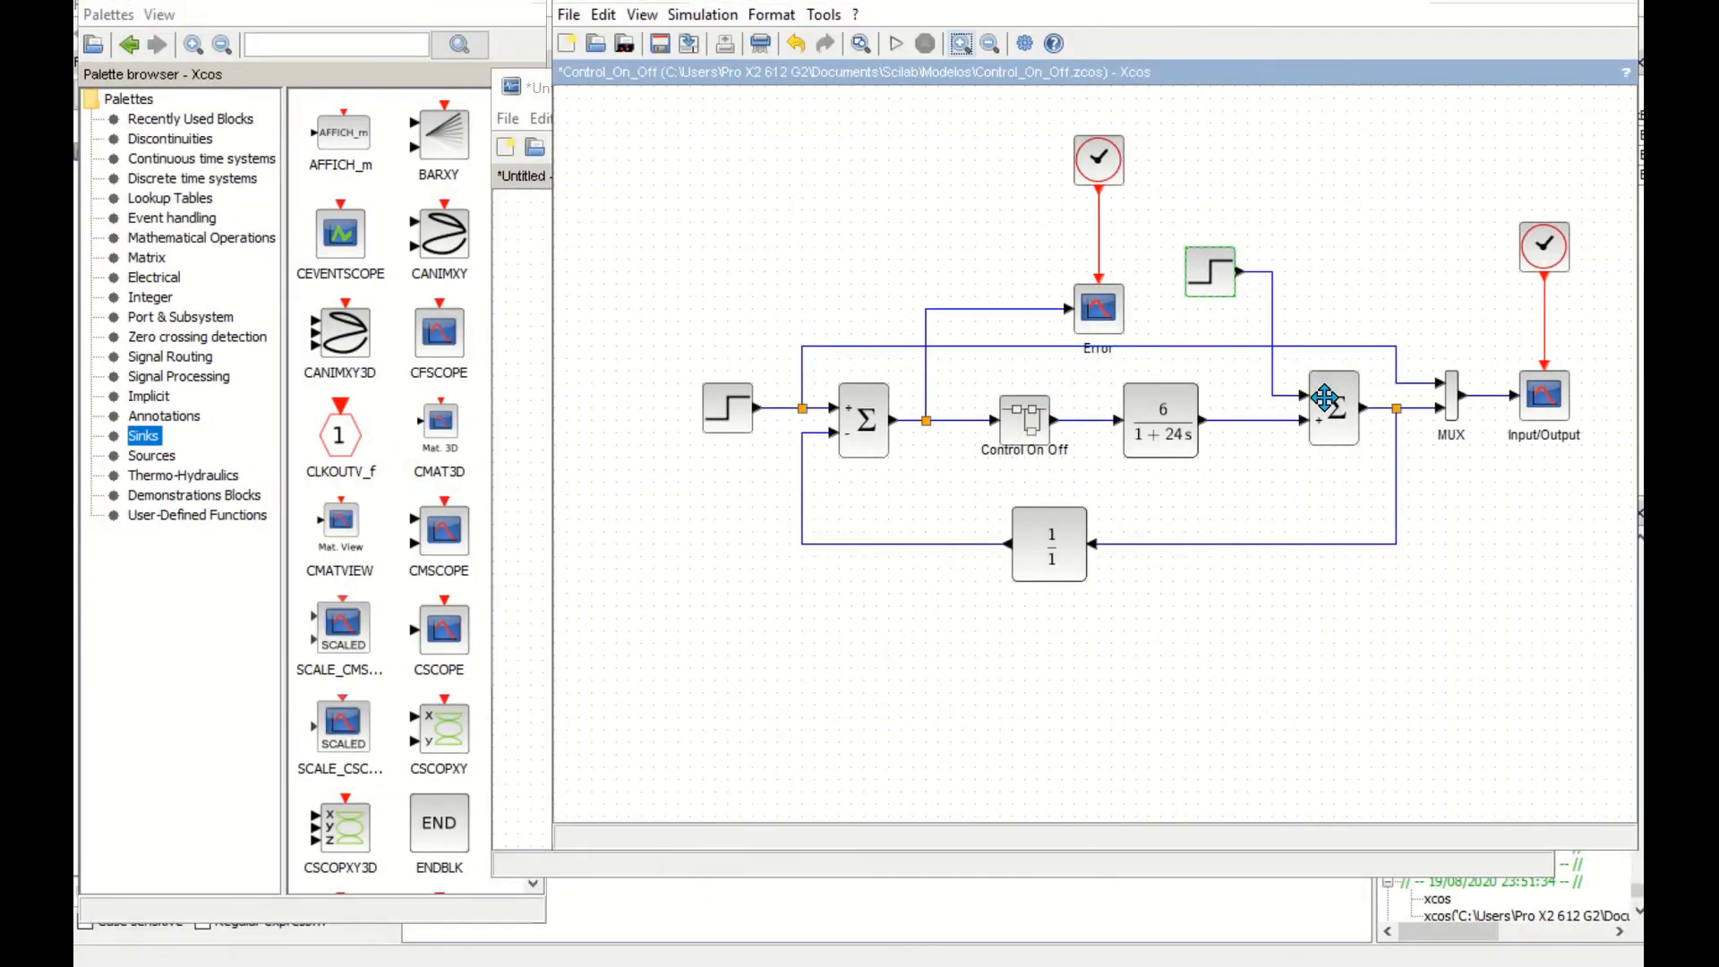
- Set the final value of the disturbance step block to 0.5
double_click(1212, 275)
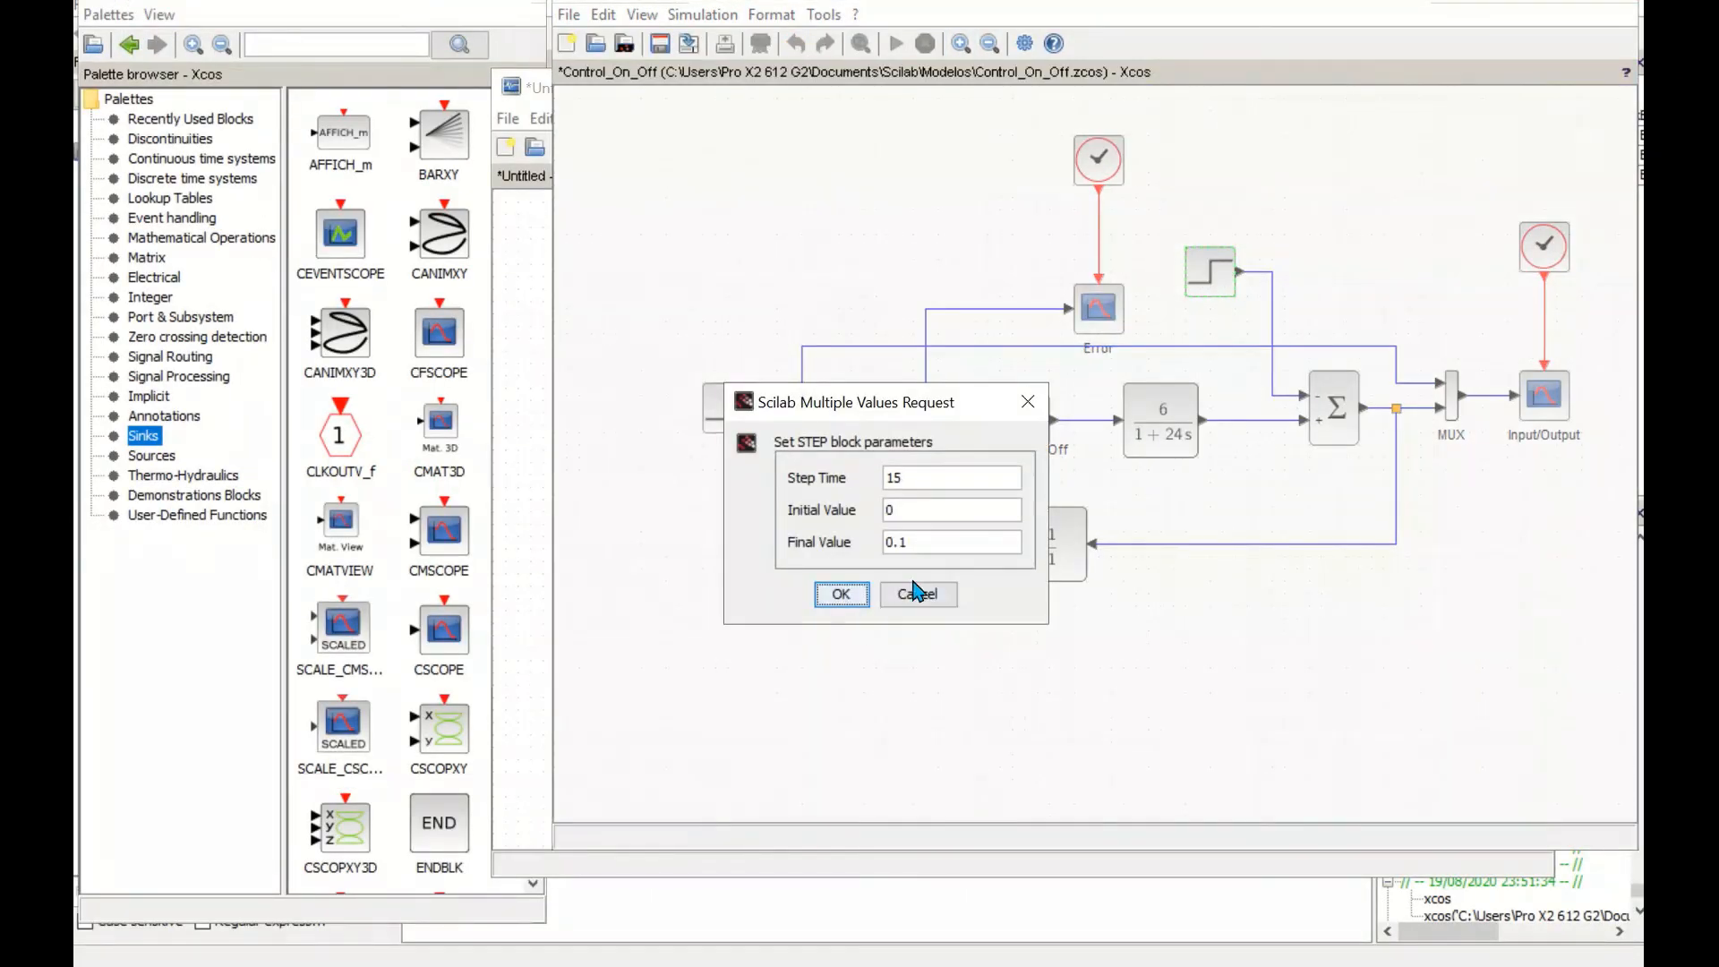
left_click(943, 542)
type("5")
left_click(841, 595)
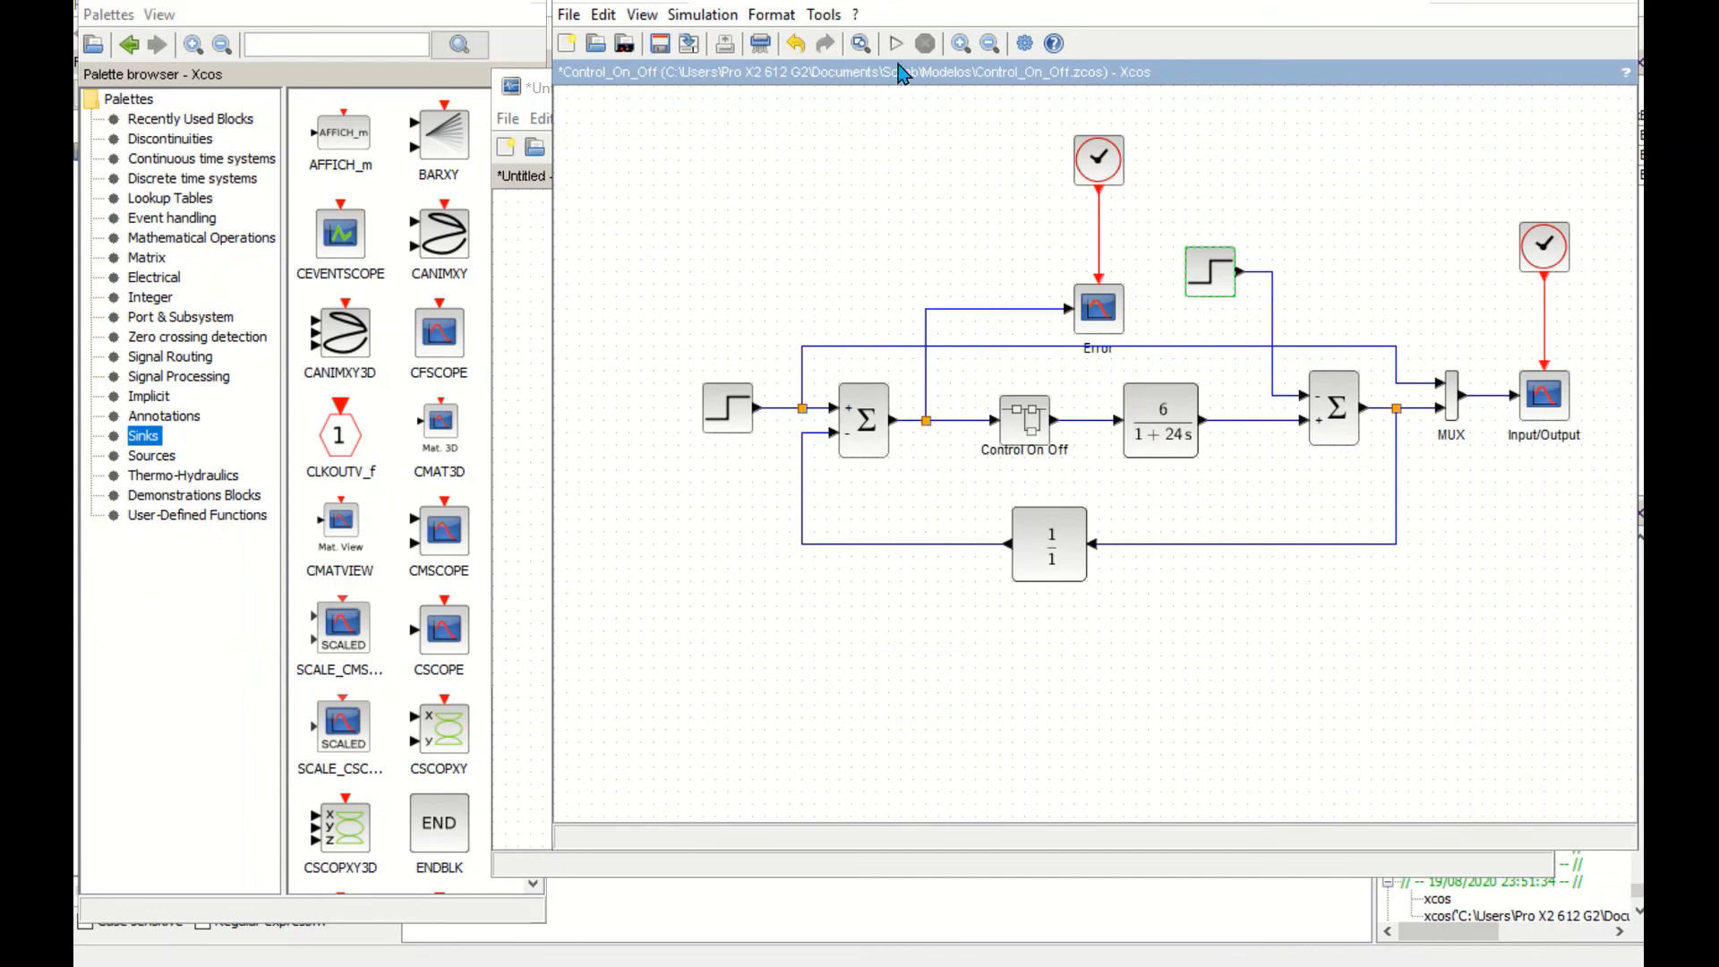
- Simulate the 0.5 disturbance, close the Error and event plots, and examine the Input/Output response enlarged from about t = 13 to 21
left_click(896, 44)
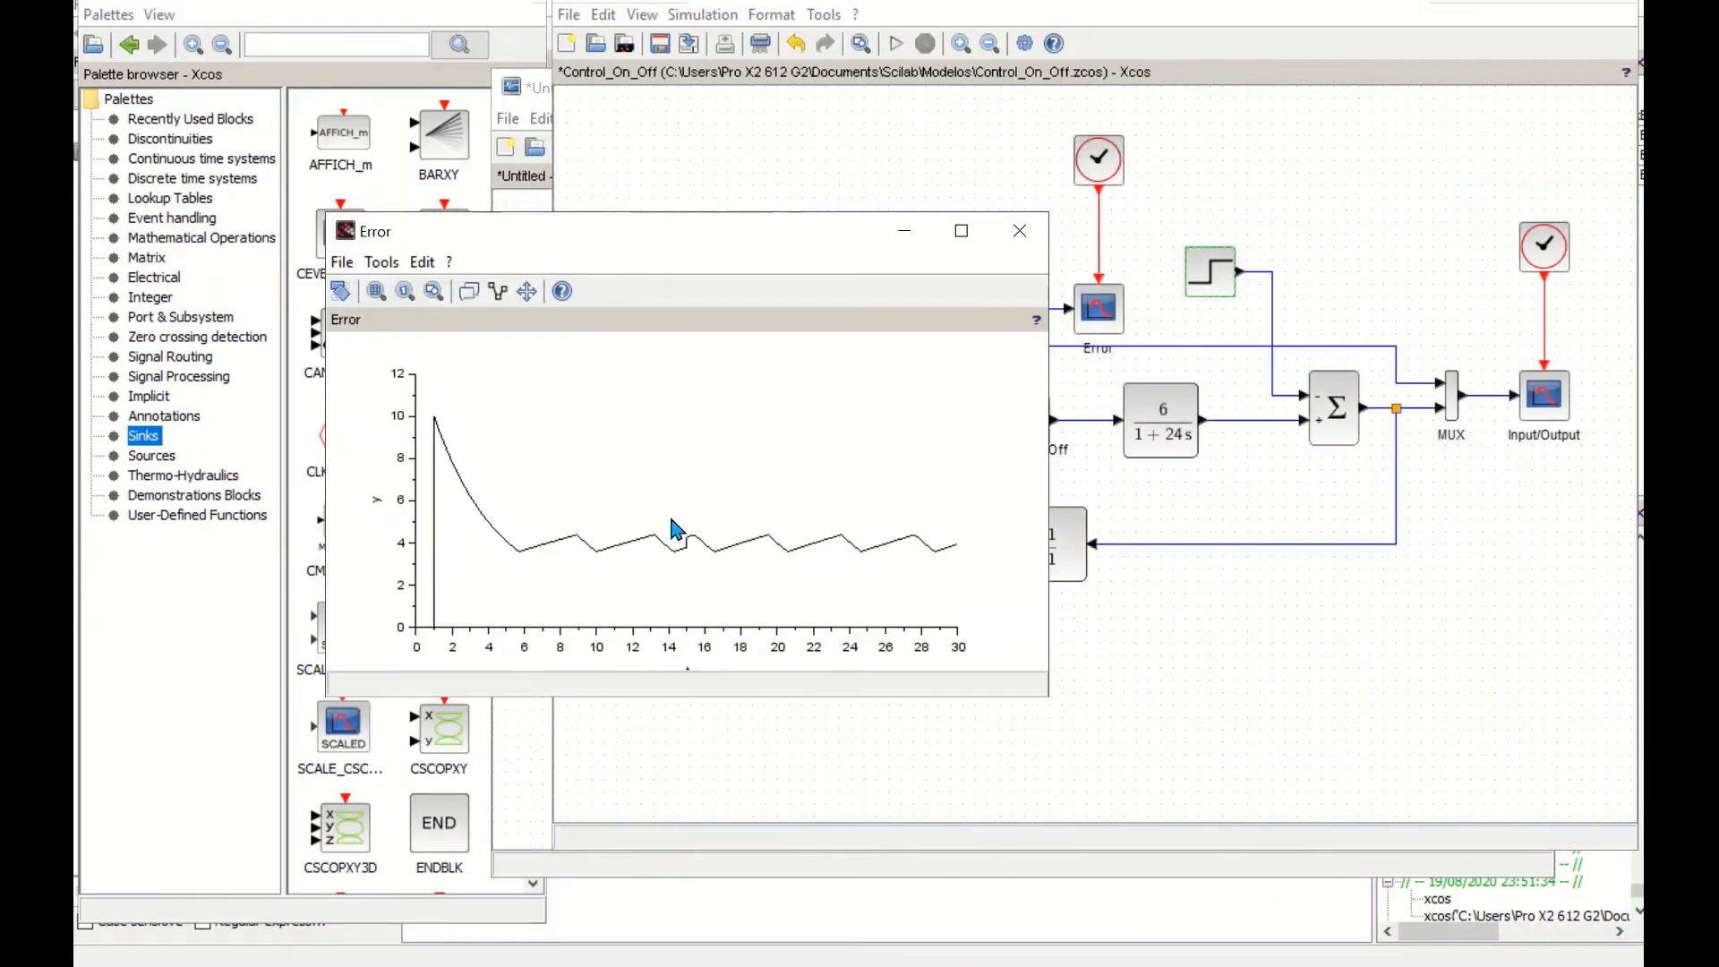
left_click(1018, 231)
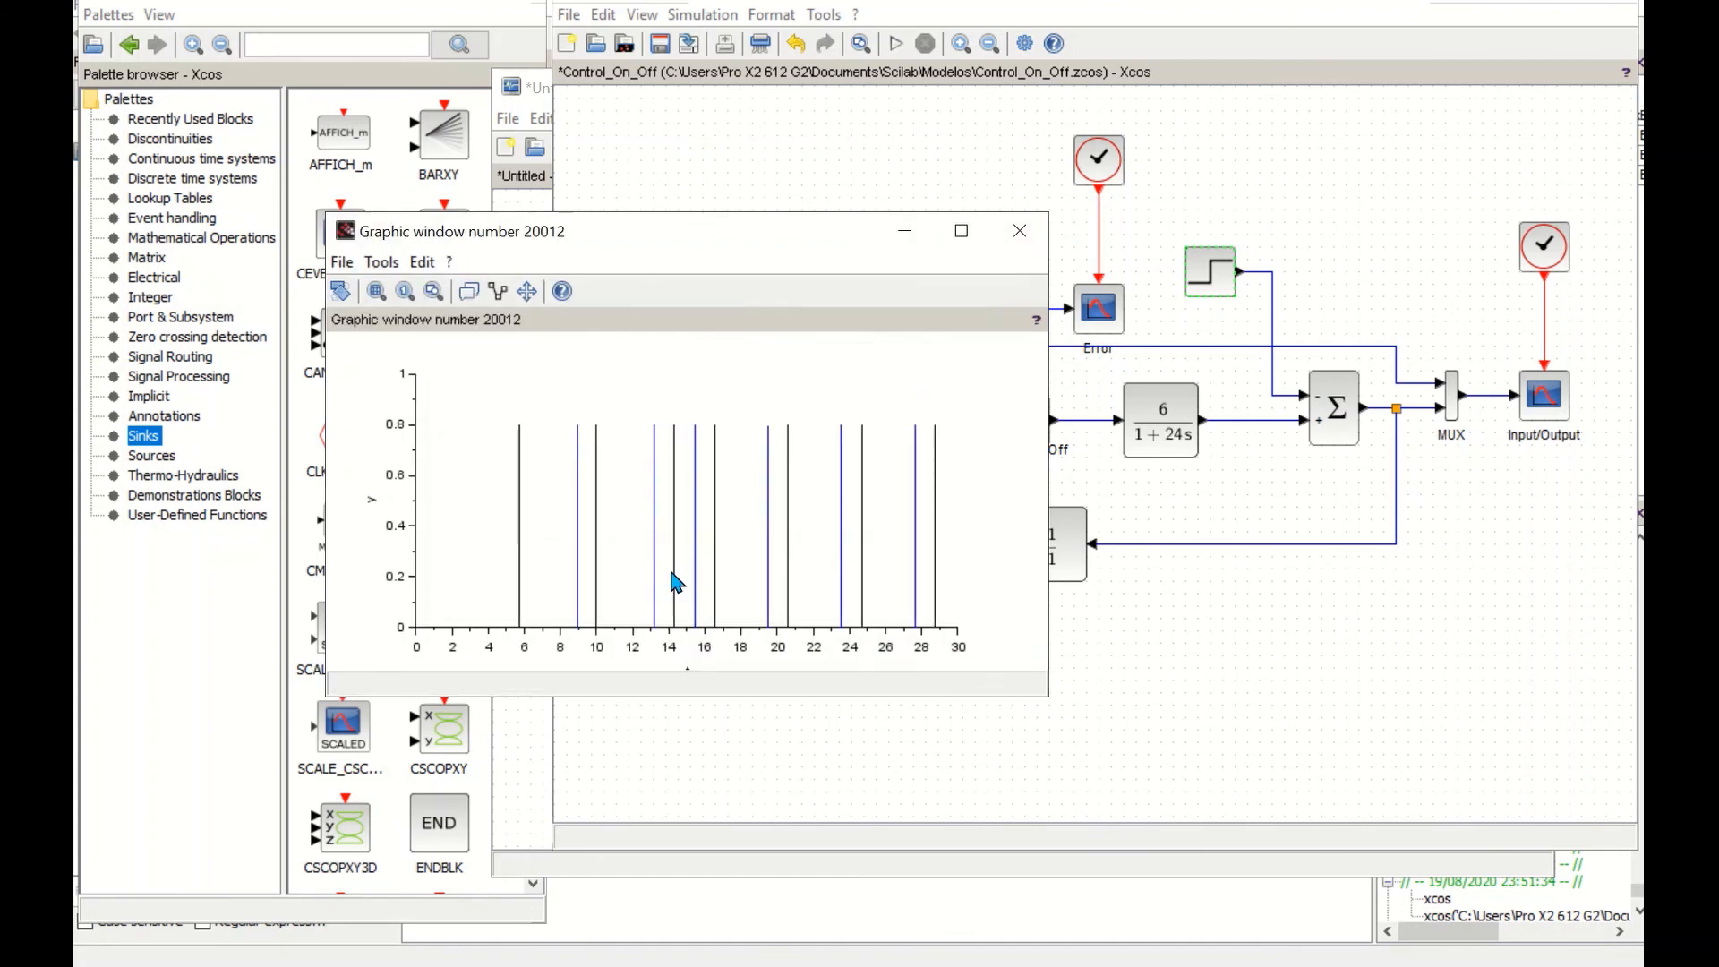
left_click(1019, 231)
left_click(961, 231)
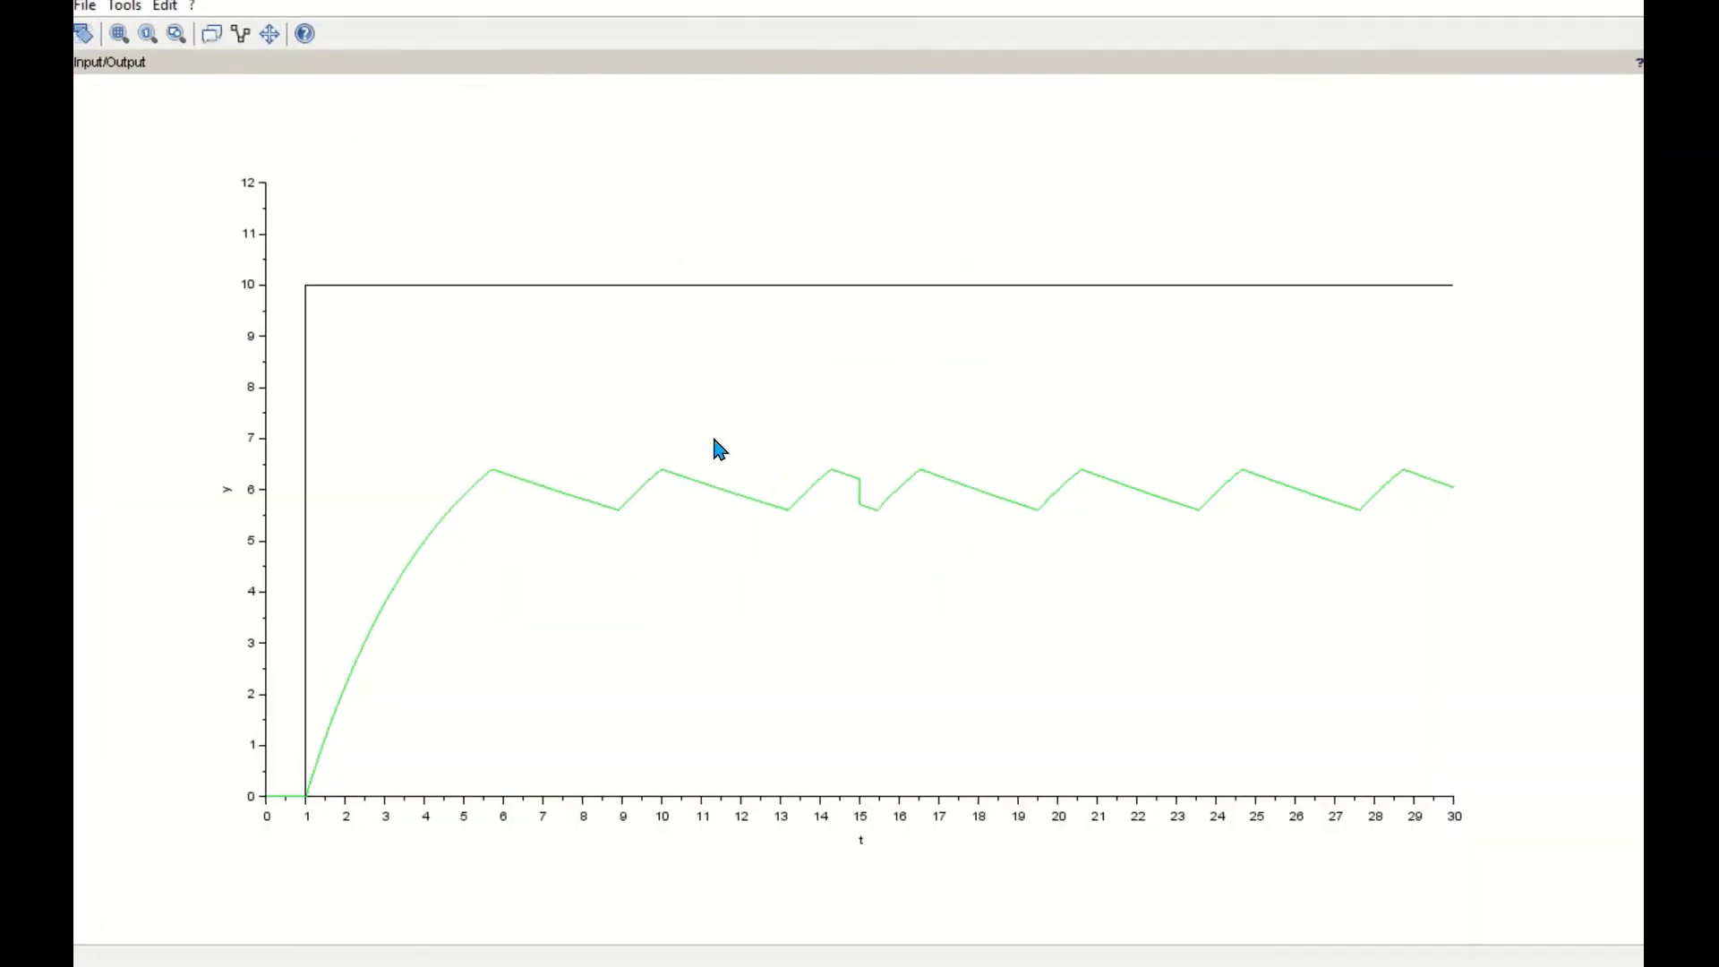
left_click(119, 33)
left_click(771, 417)
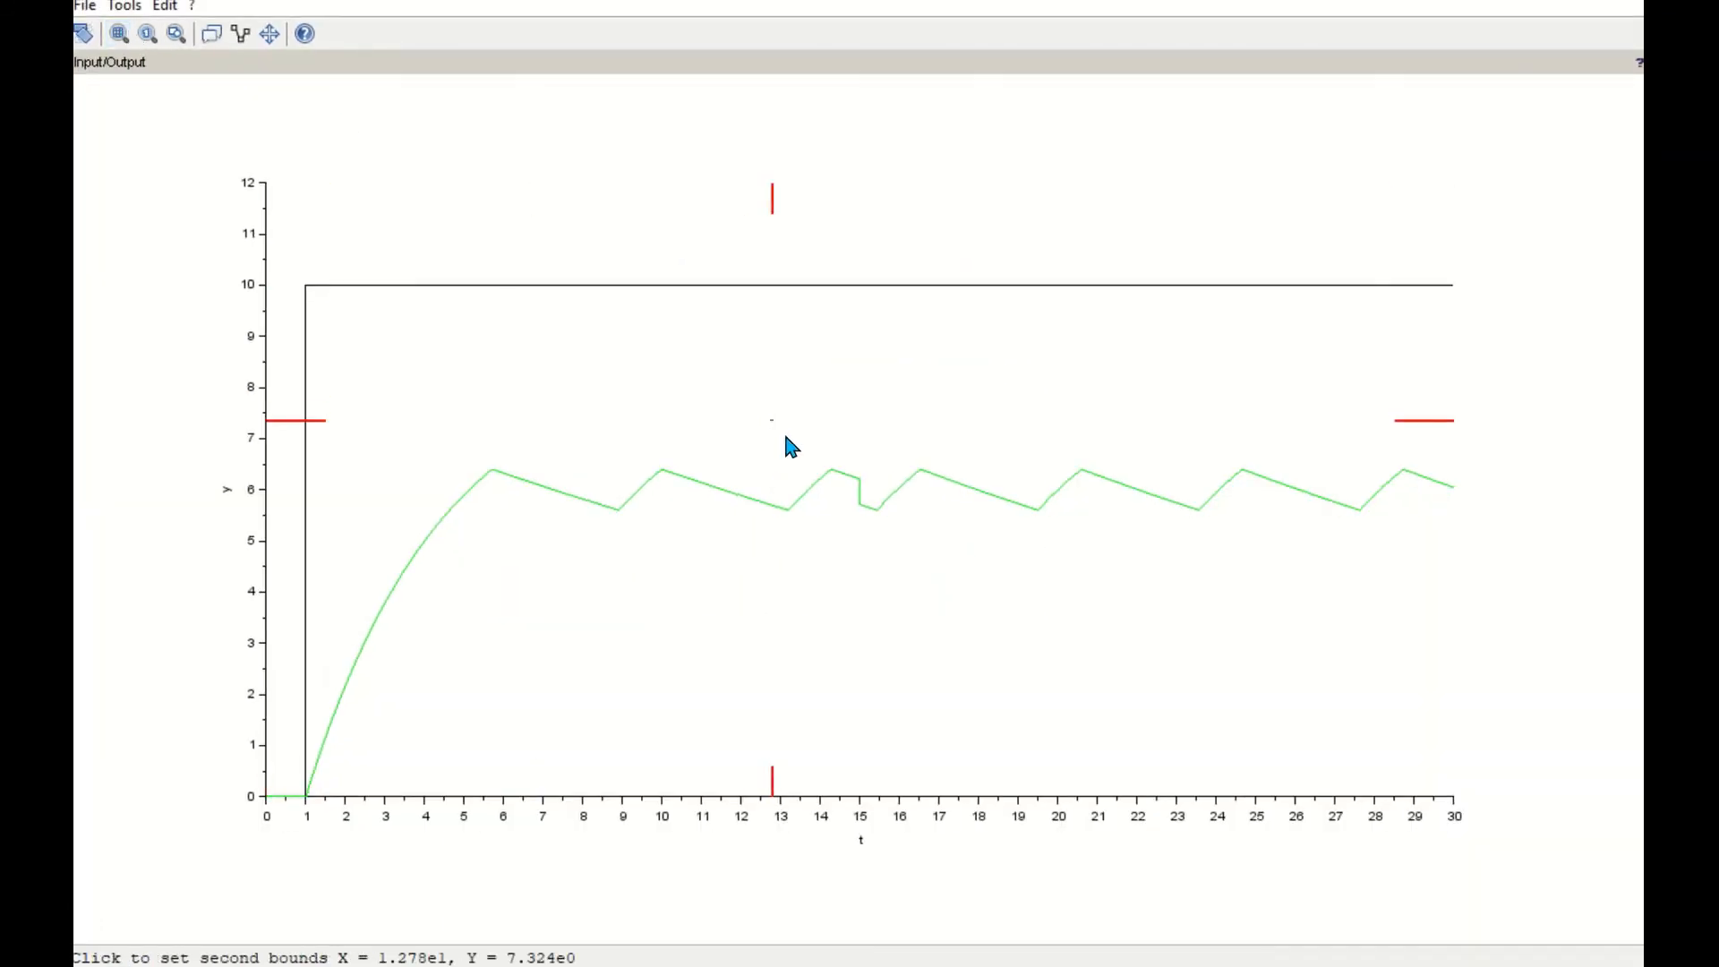
left_click(1112, 570)
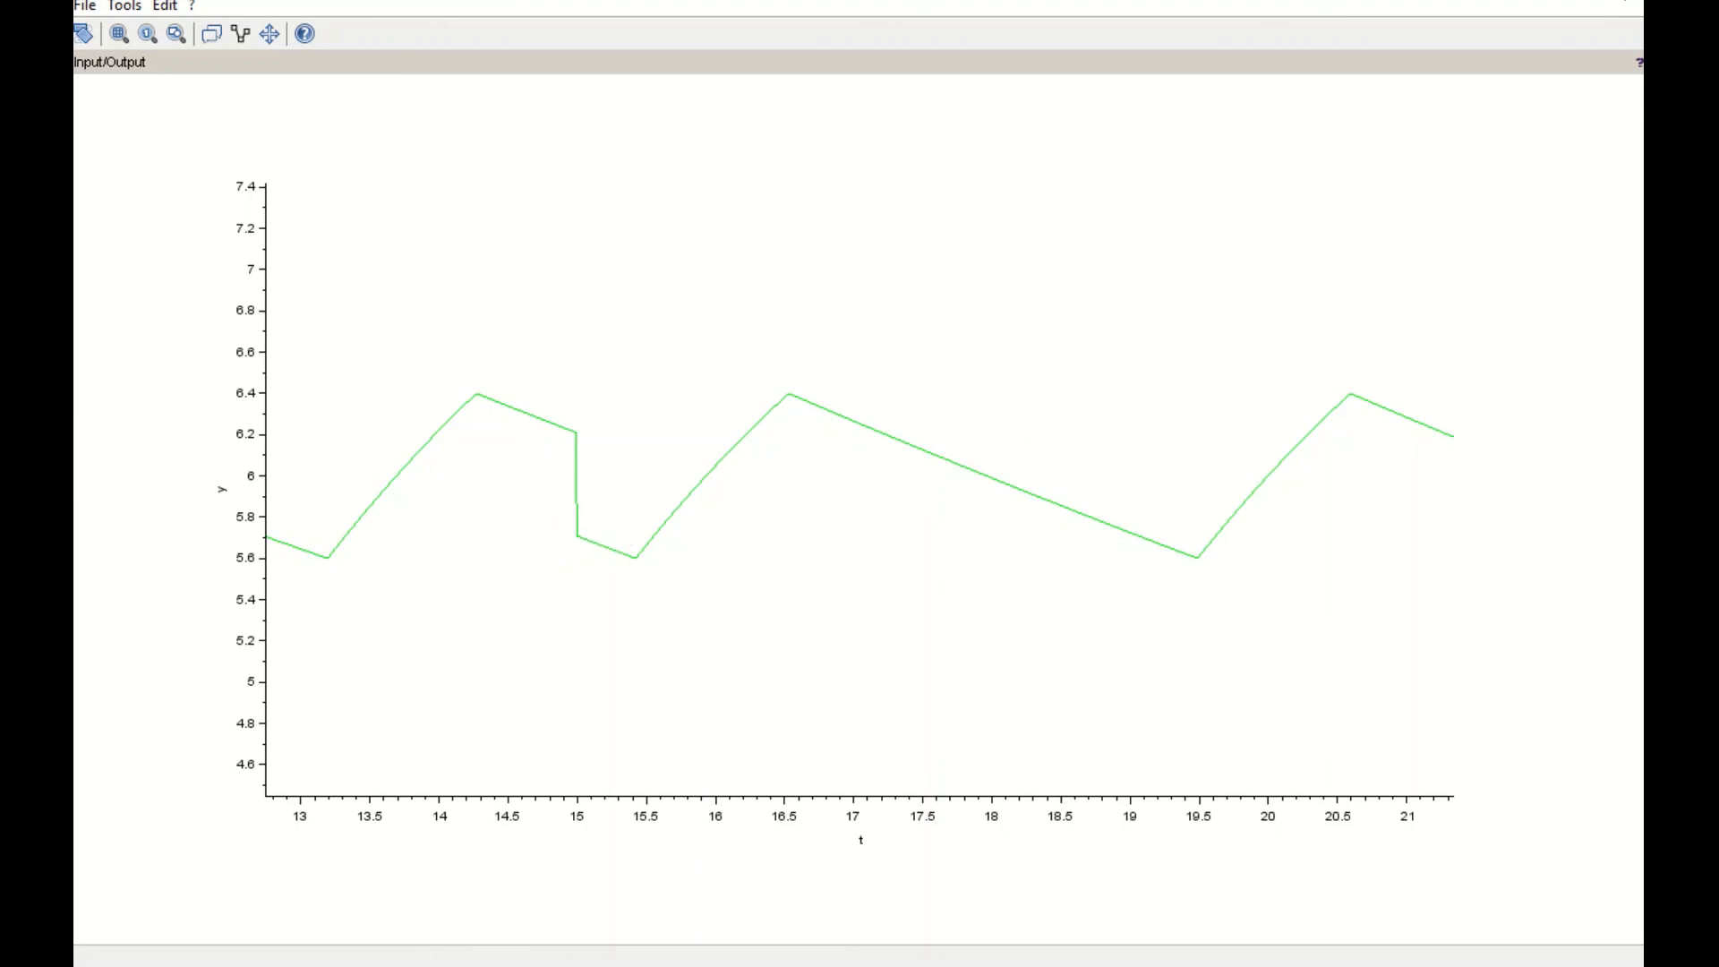
left_click(1635, 1)
- Set the final value of the disturbance step block to 0.9
double_click(1198, 272)
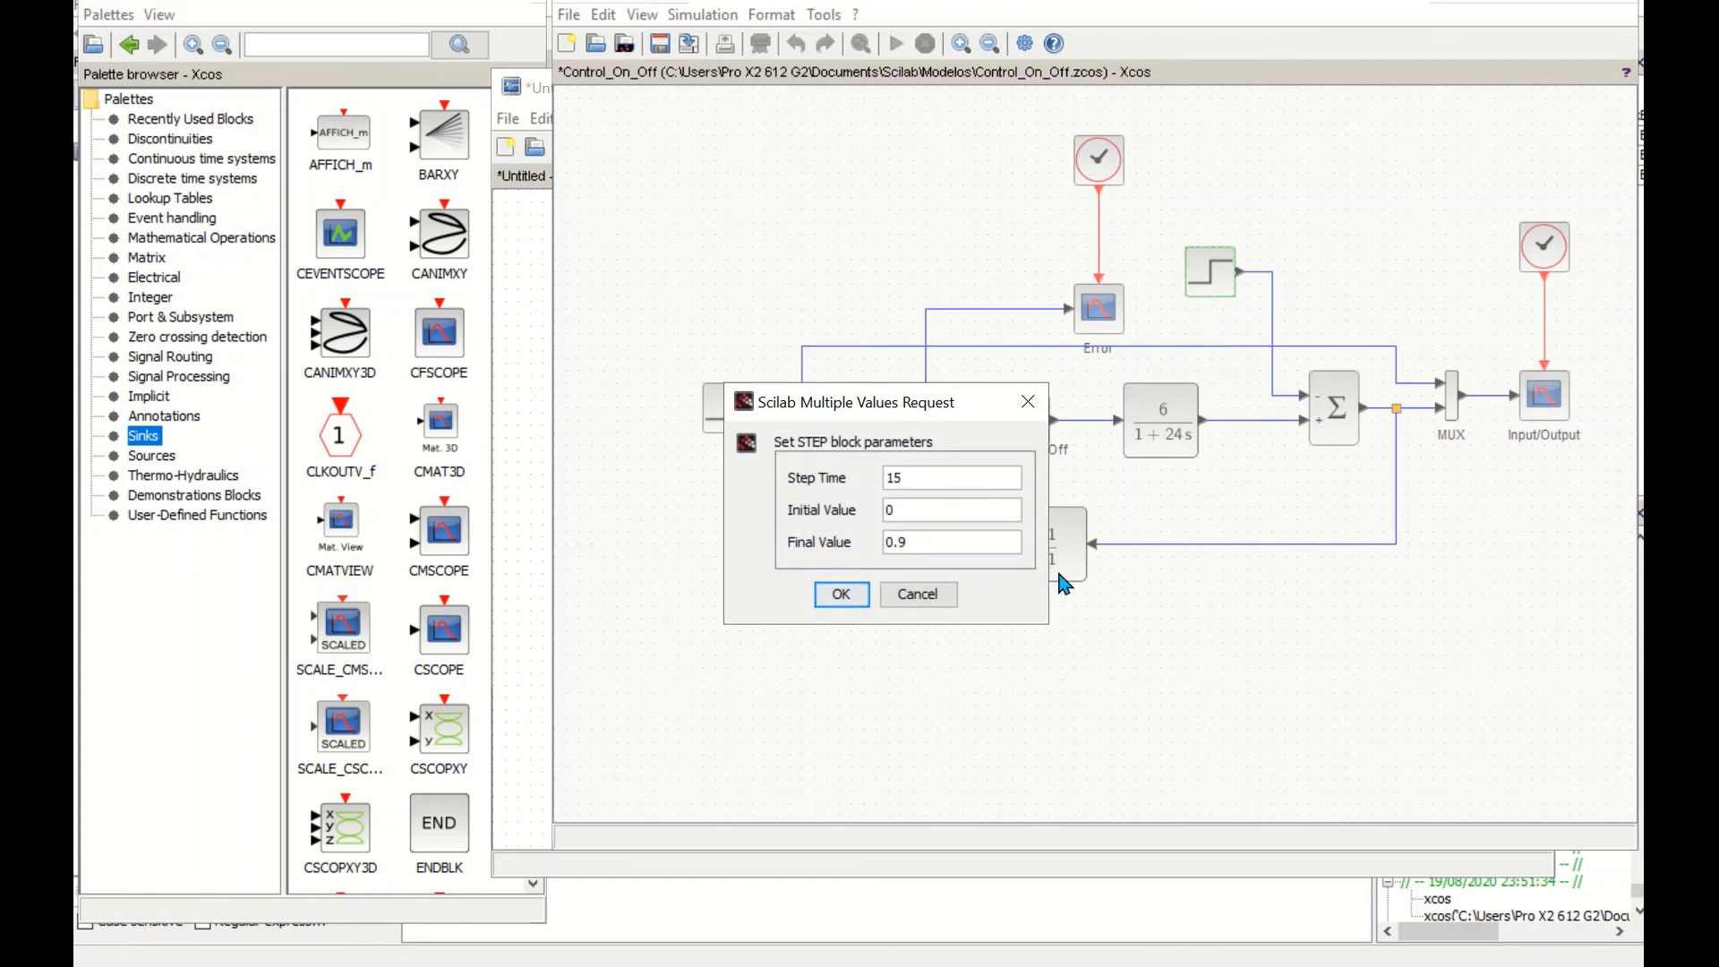
left_click(841, 597)
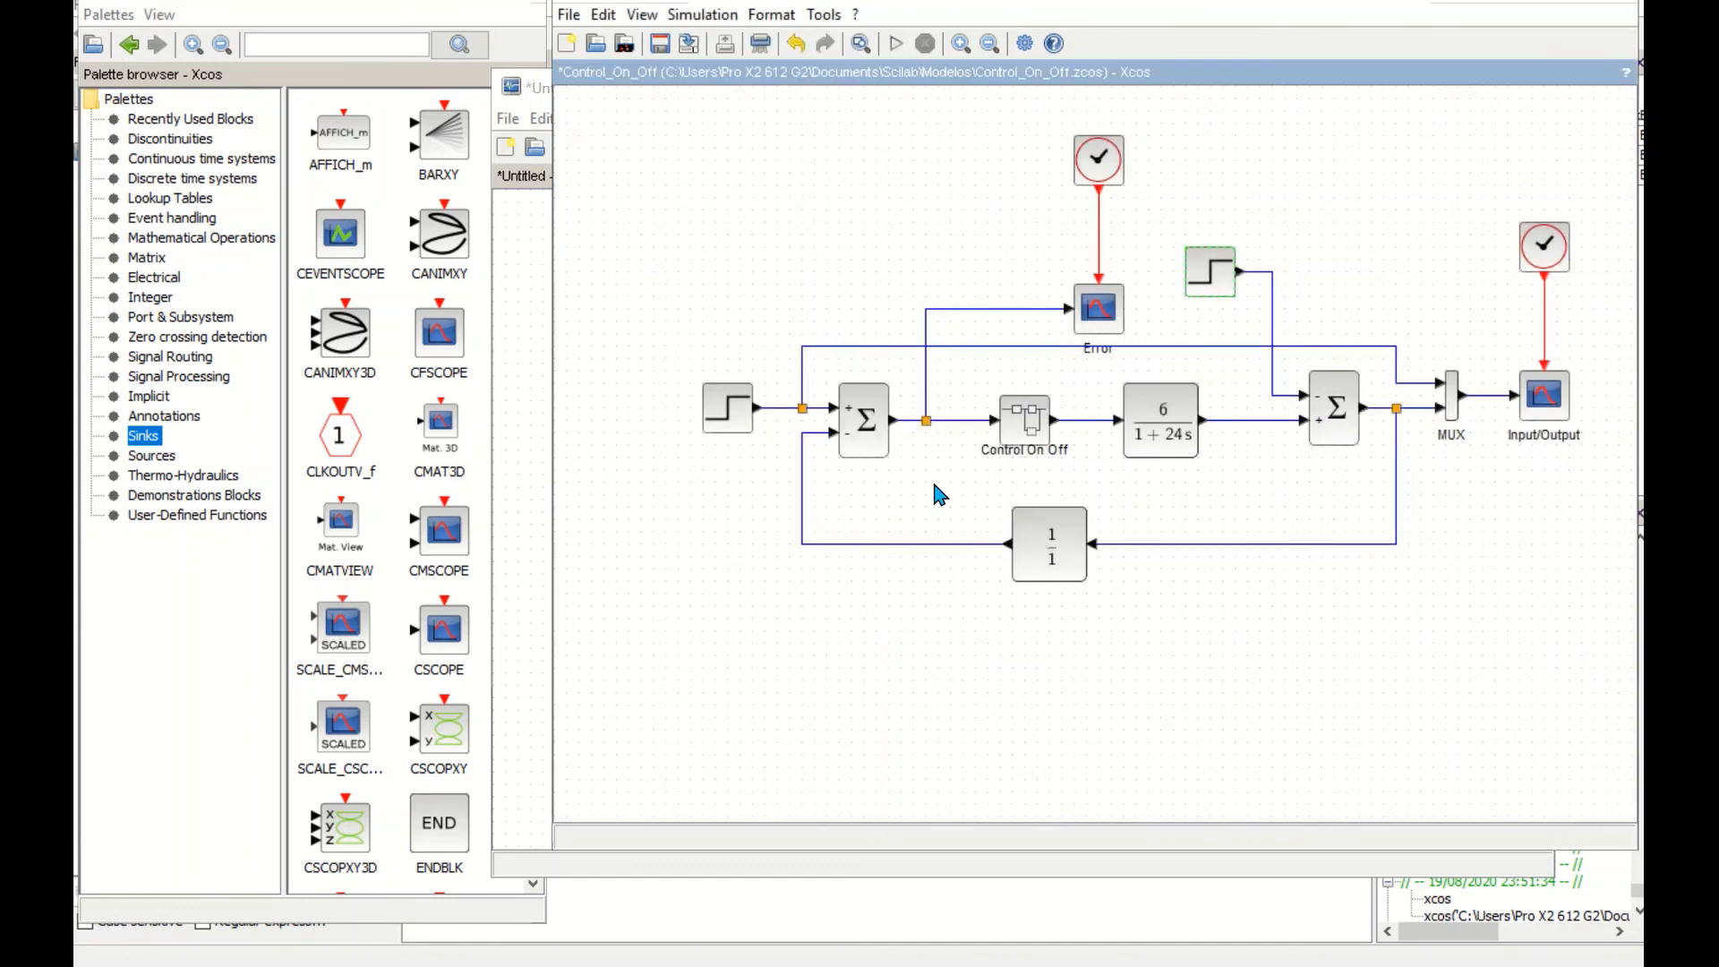
- Simulate the 0.9 disturbance, review and close the Error and event plots, and examine the maximized Input/Output plot before closing it
left_click(896, 43)
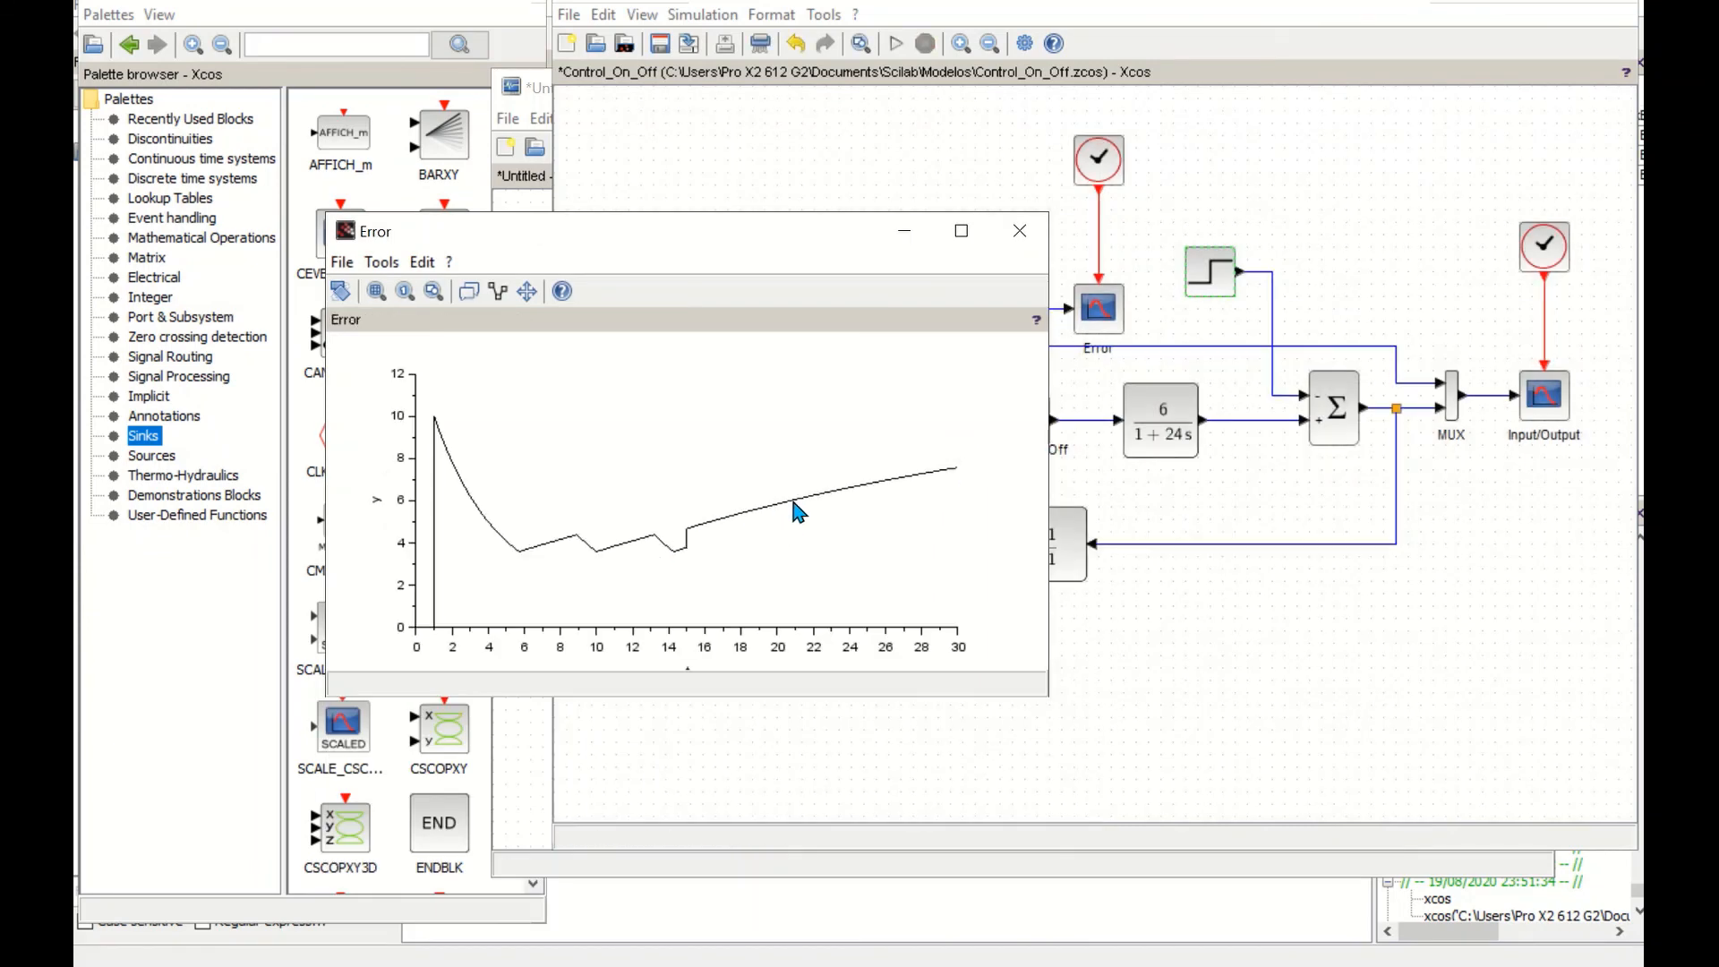
left_click(1020, 230)
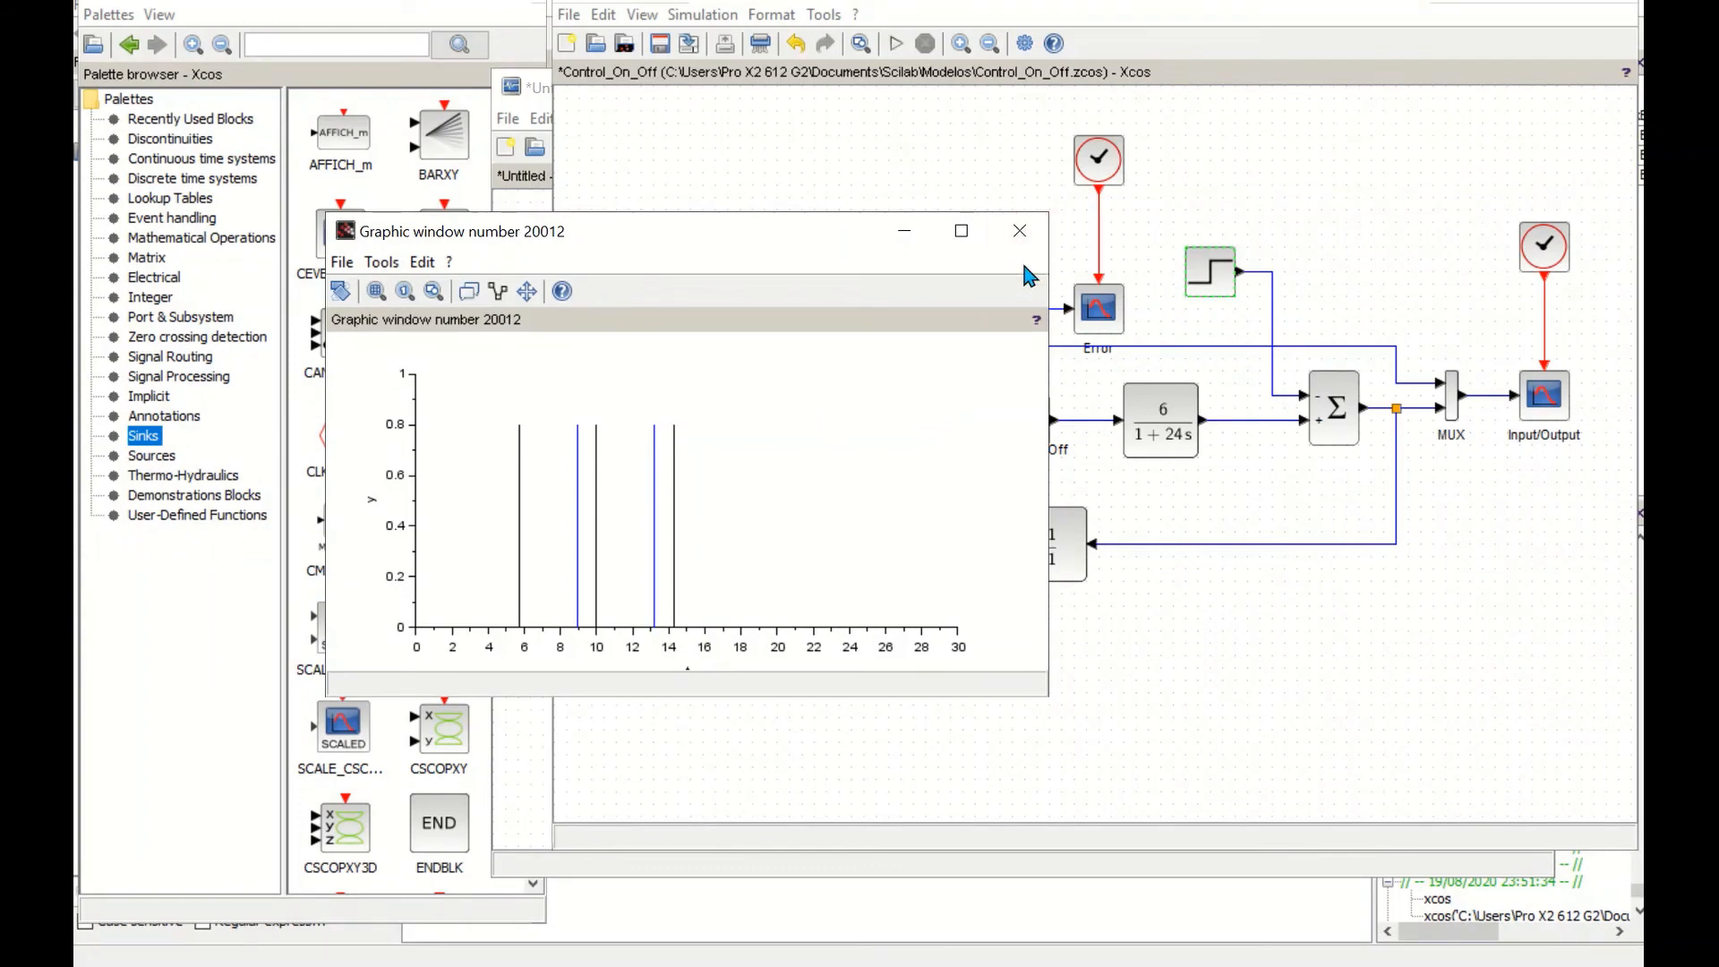
left_click(1020, 233)
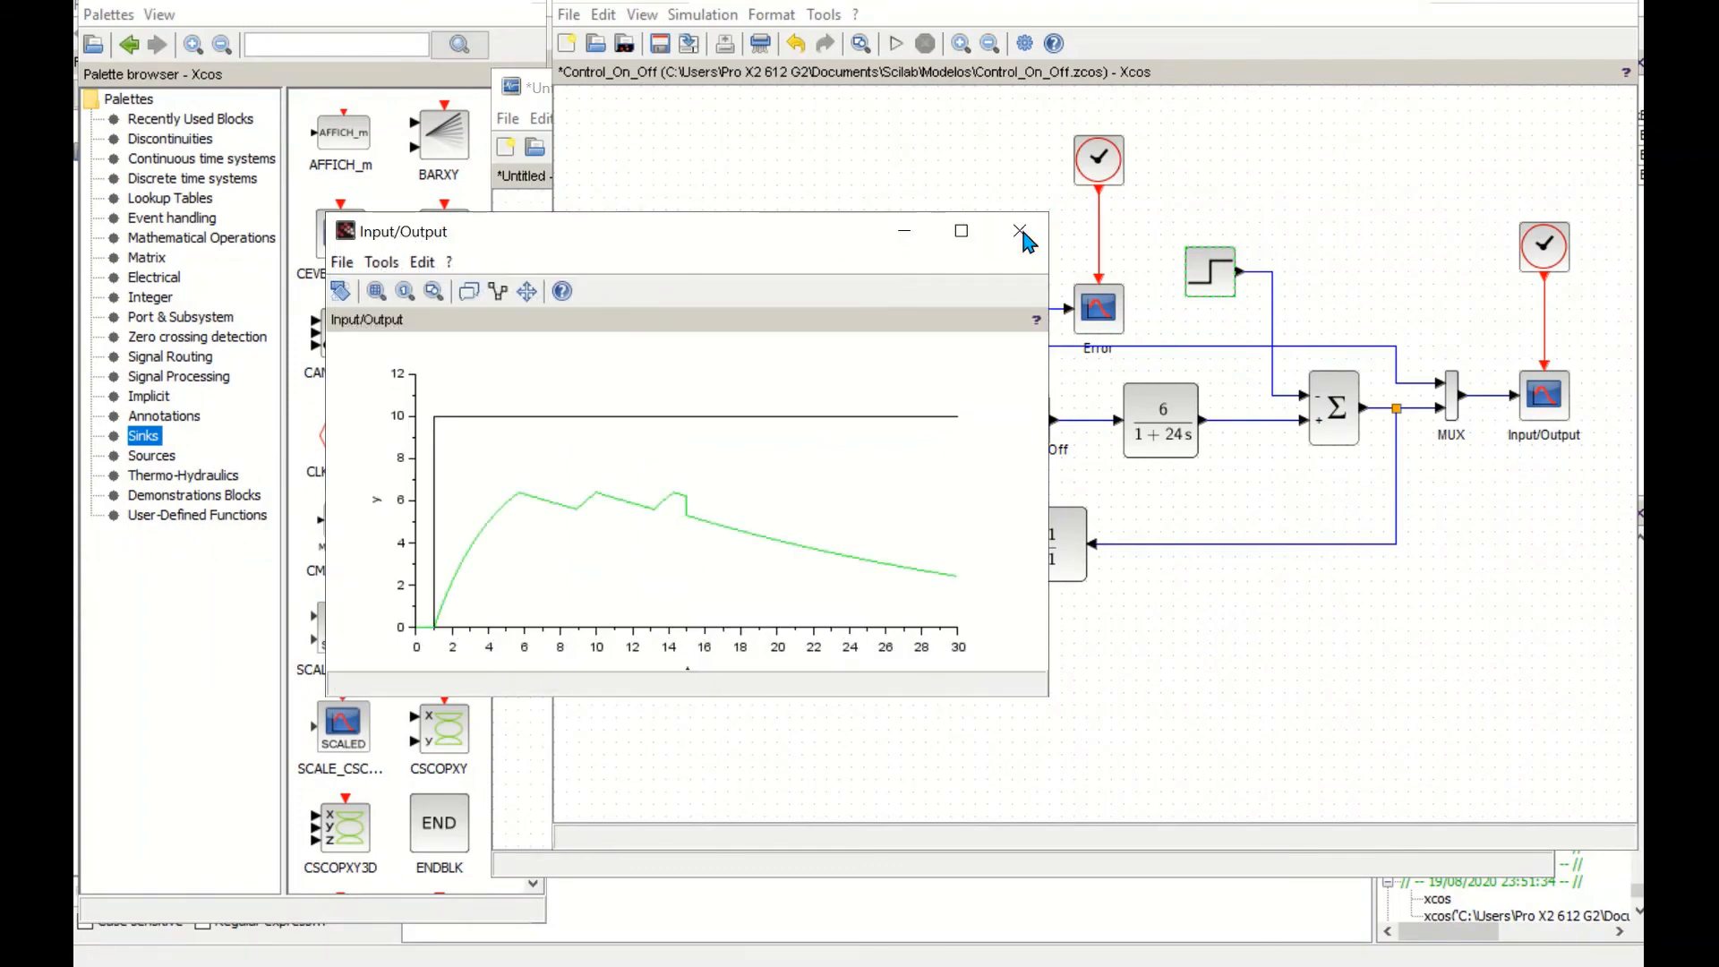
left_click(961, 232)
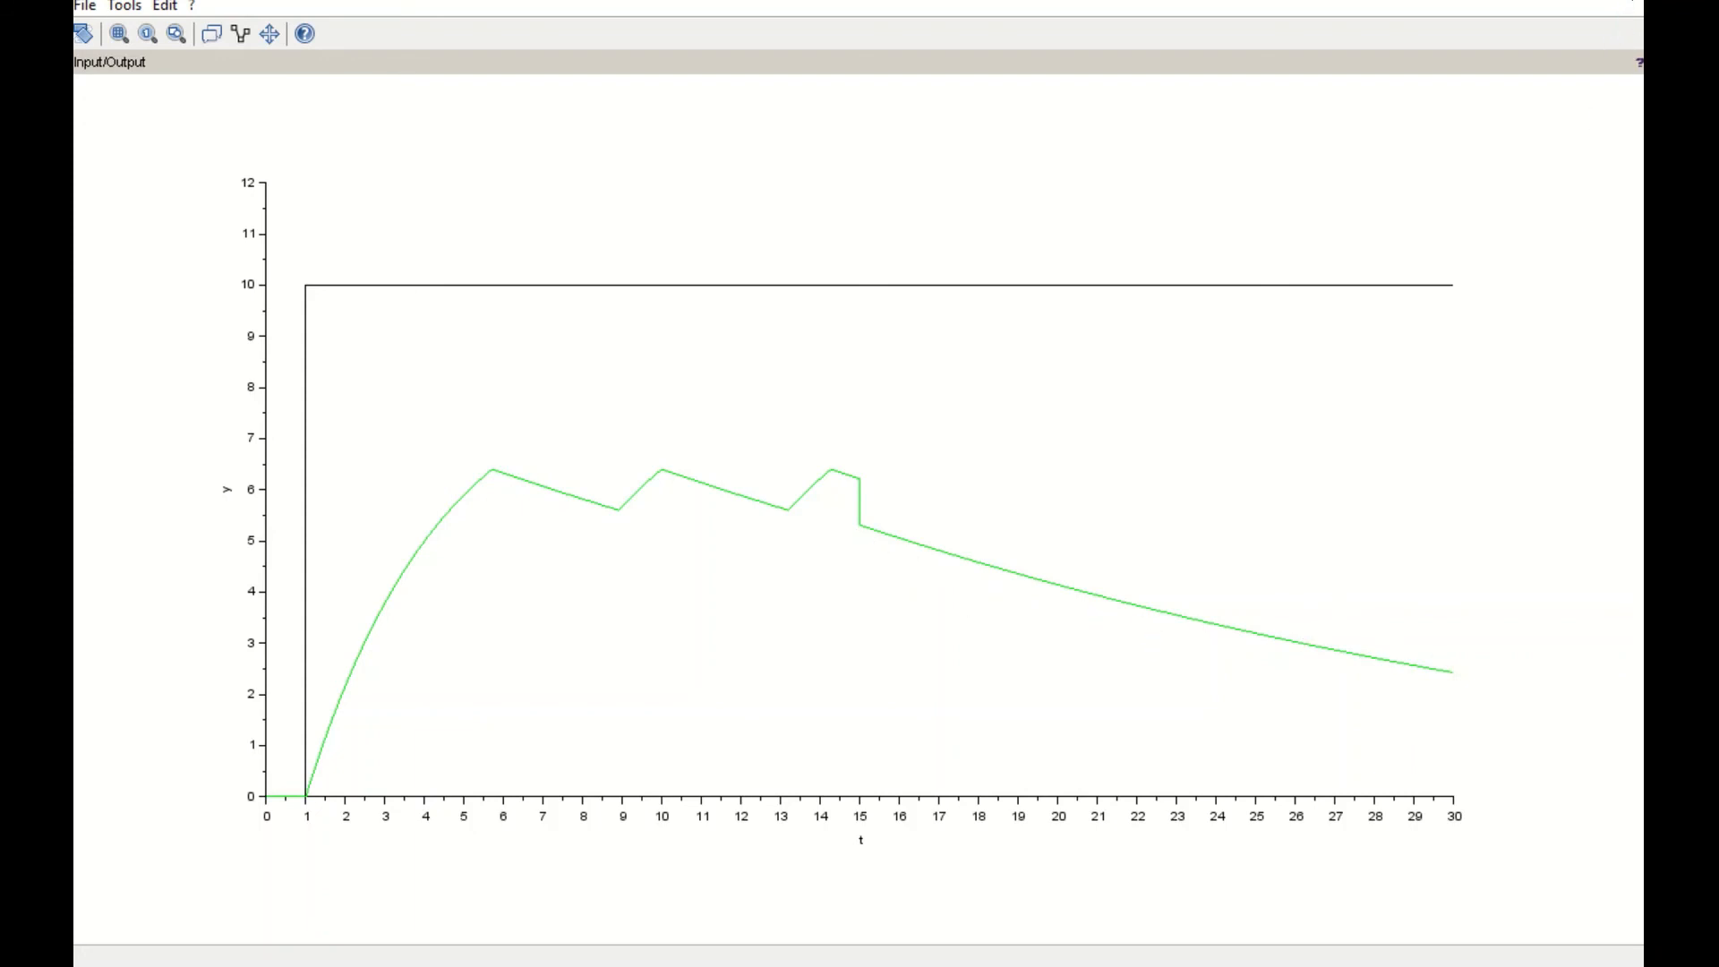
left_click(1633, 0)
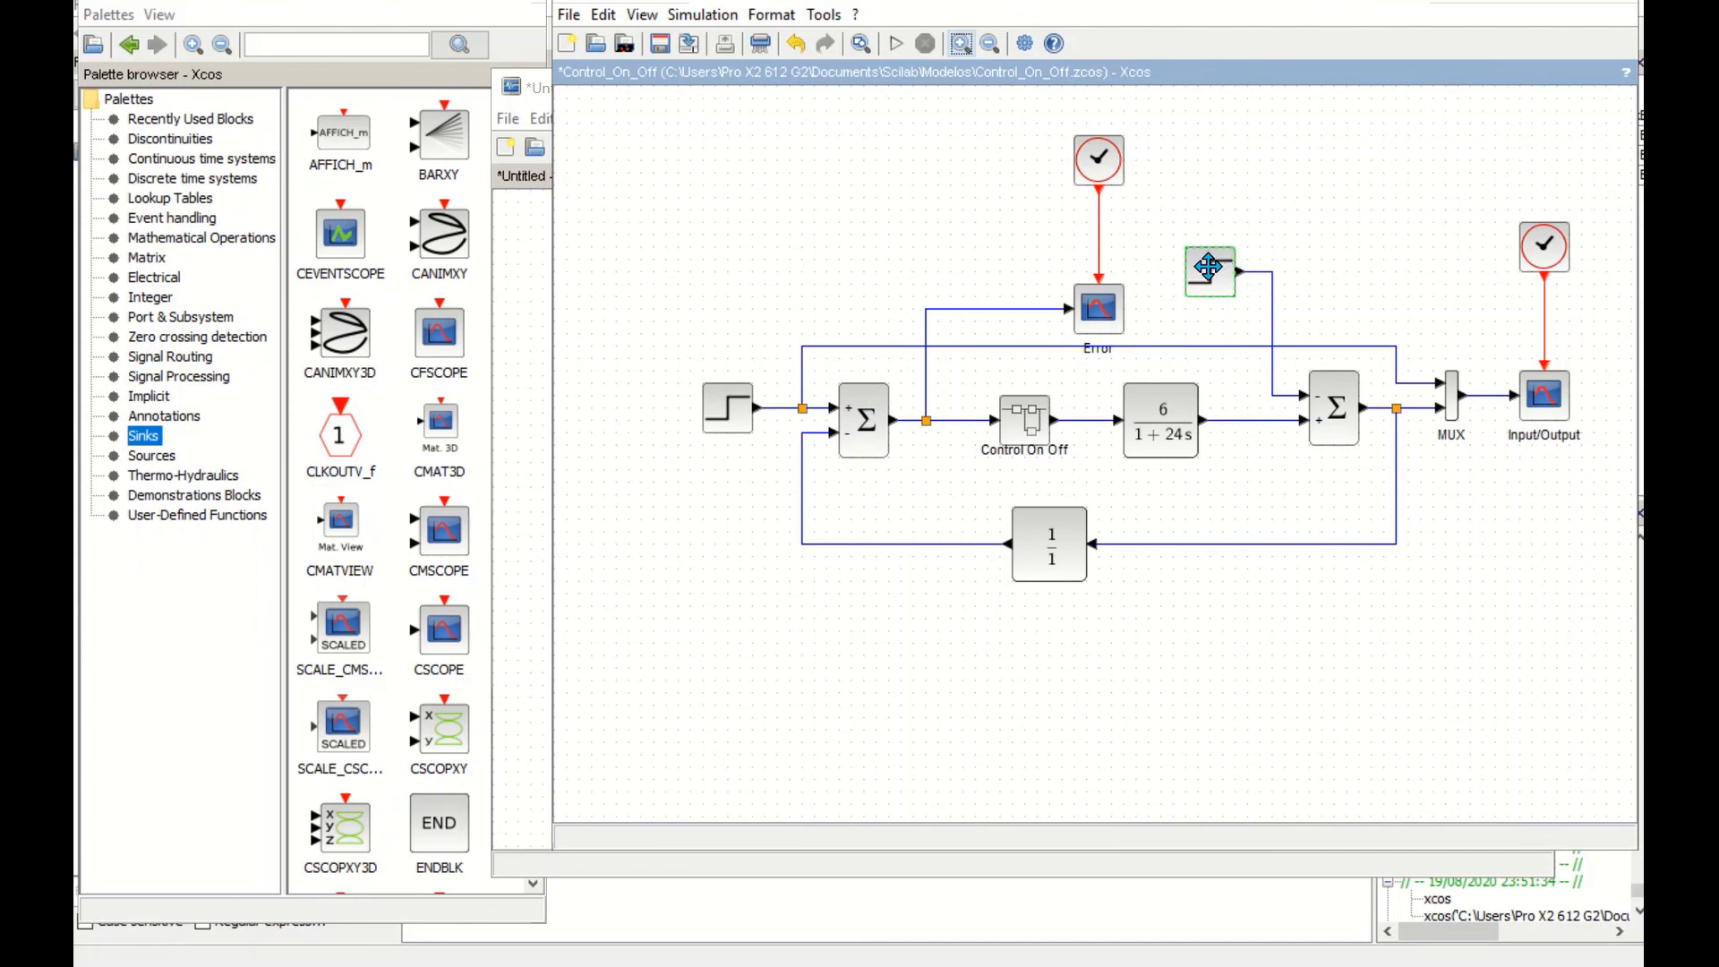
- Set the final value of the disturbance step block to 0.6 and run the simulation
mouse_move(1207, 267)
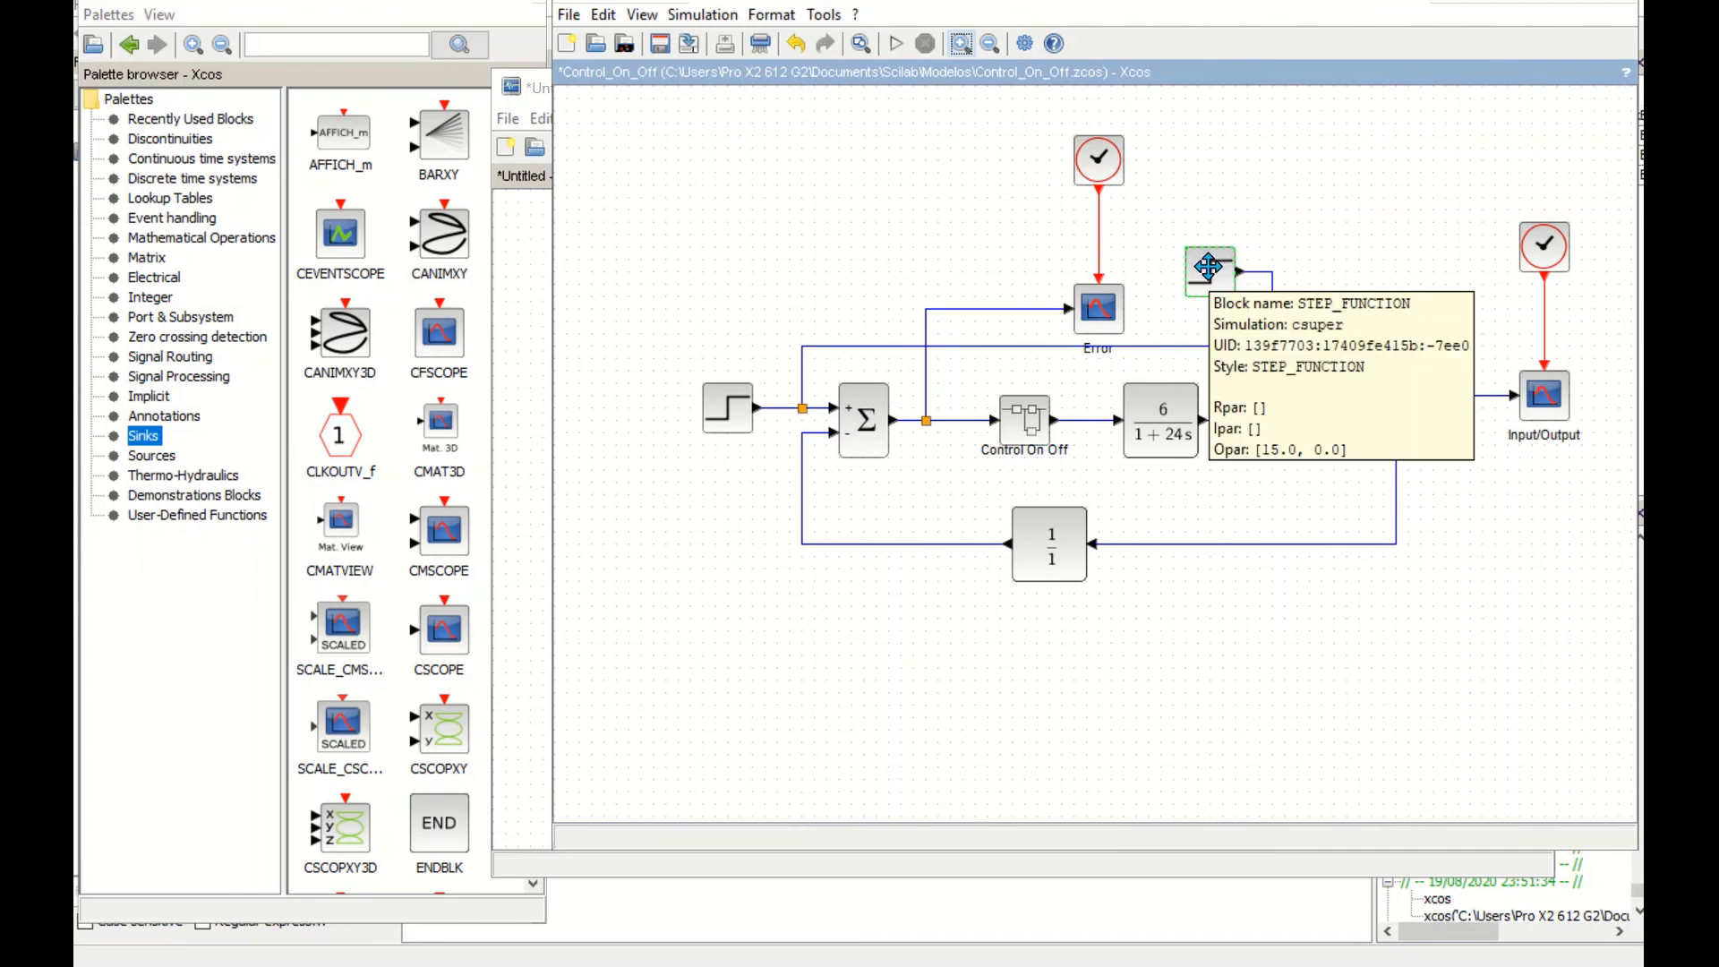
double_click(1208, 267)
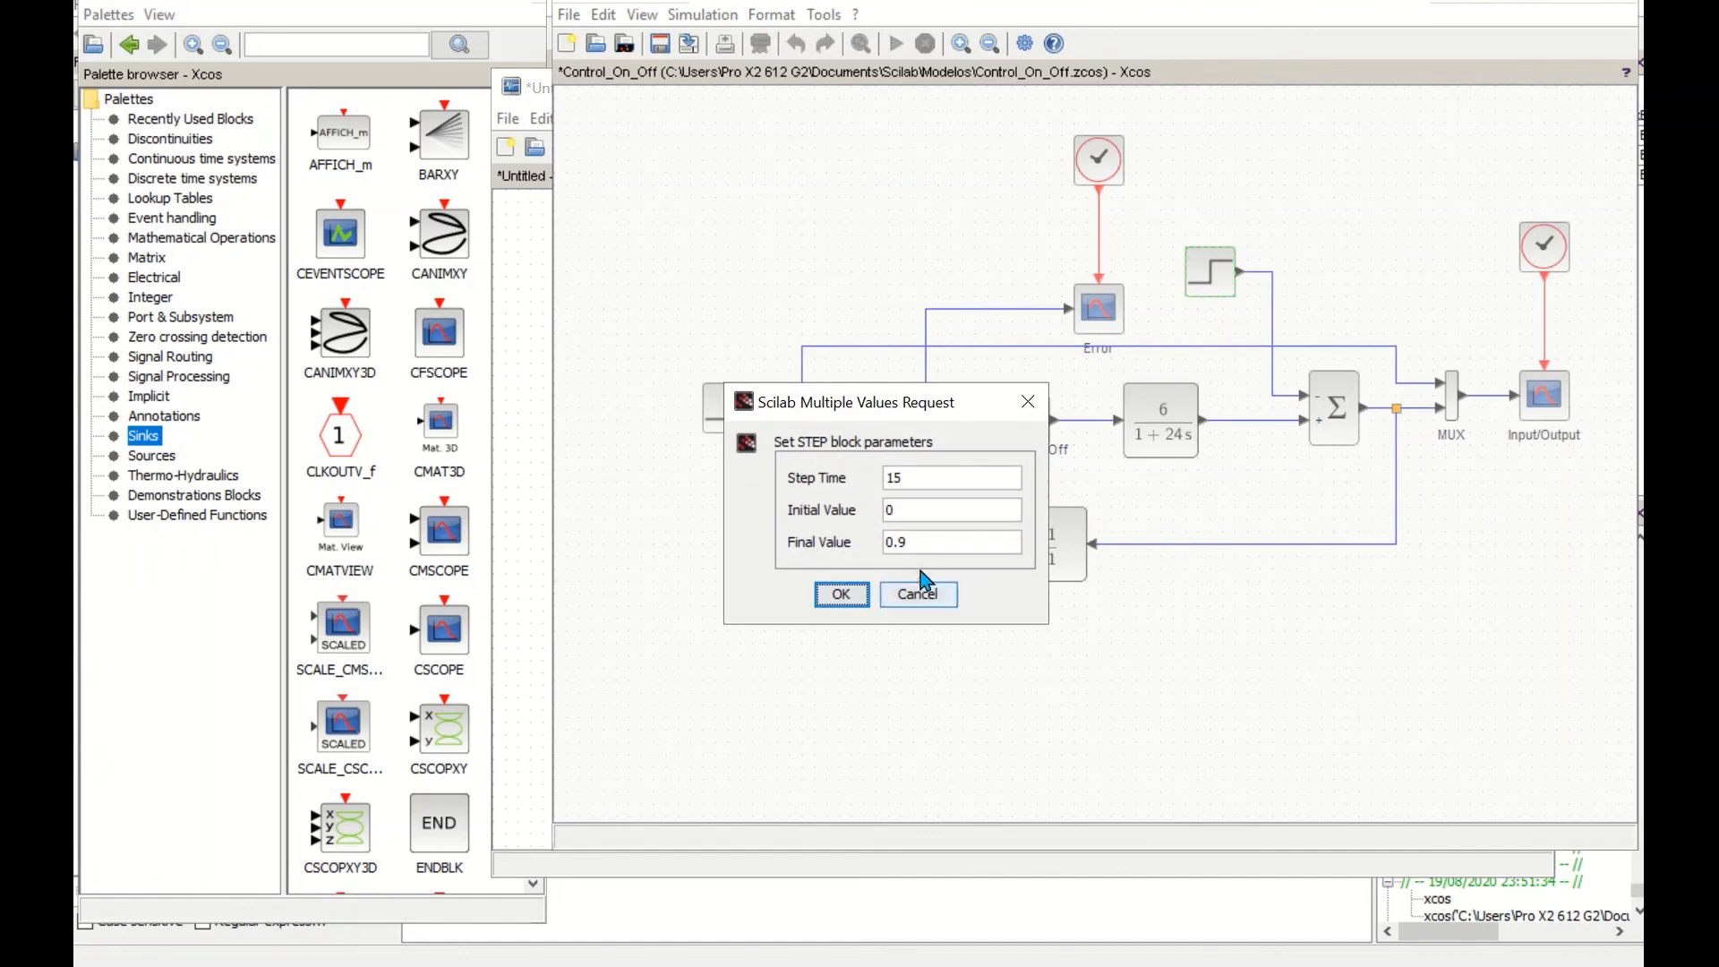
left_click(918, 543)
key("BackSpace")
type("6")
left_click(841, 596)
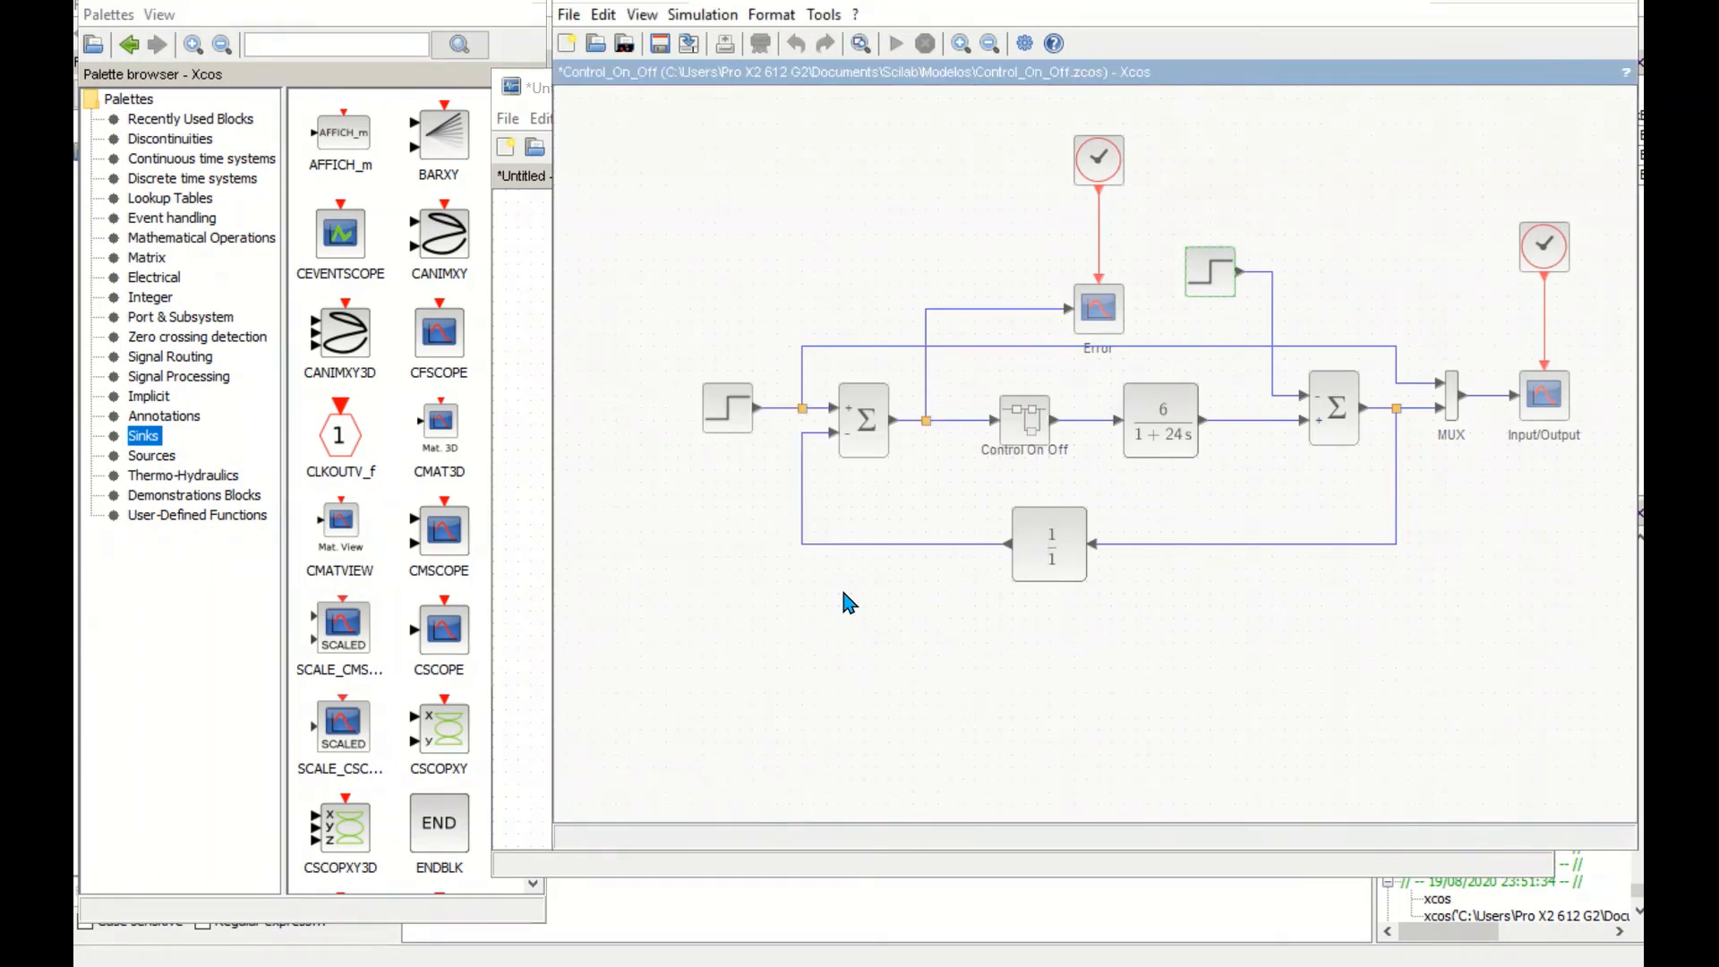
left_click(896, 43)
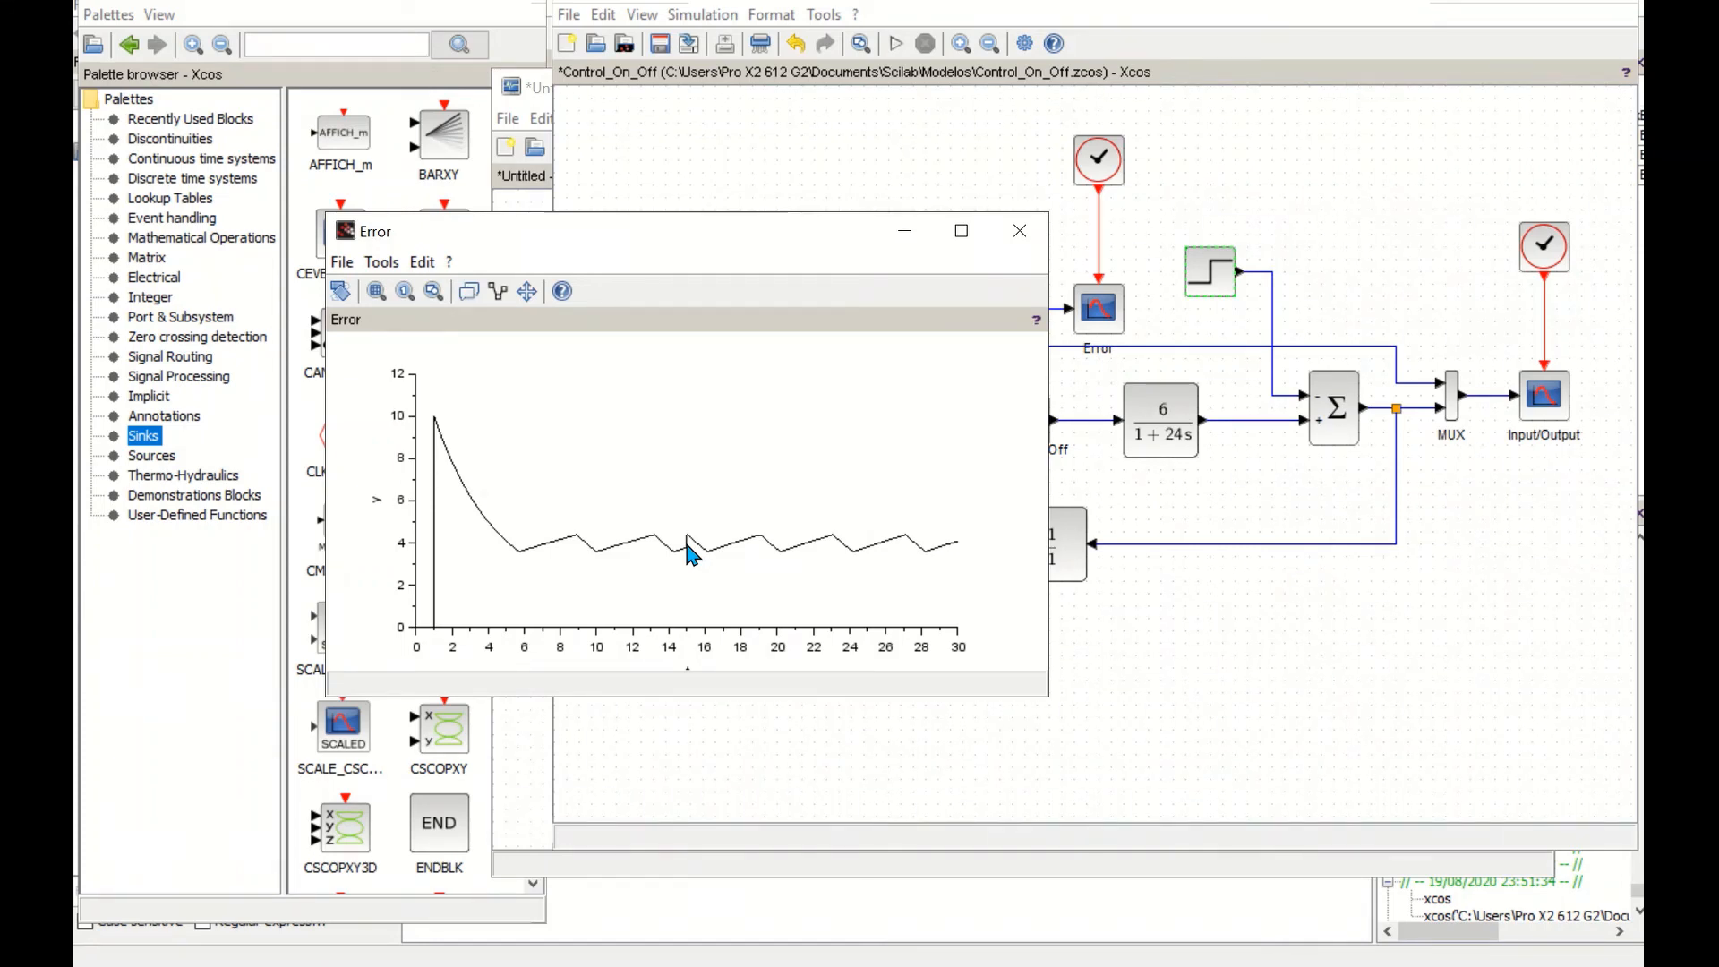
- Review and close the Error and event plots, and examine the maximized Input/Output response enlarged from about t = 13 to 20.5 before closing it
left_click(1020, 230)
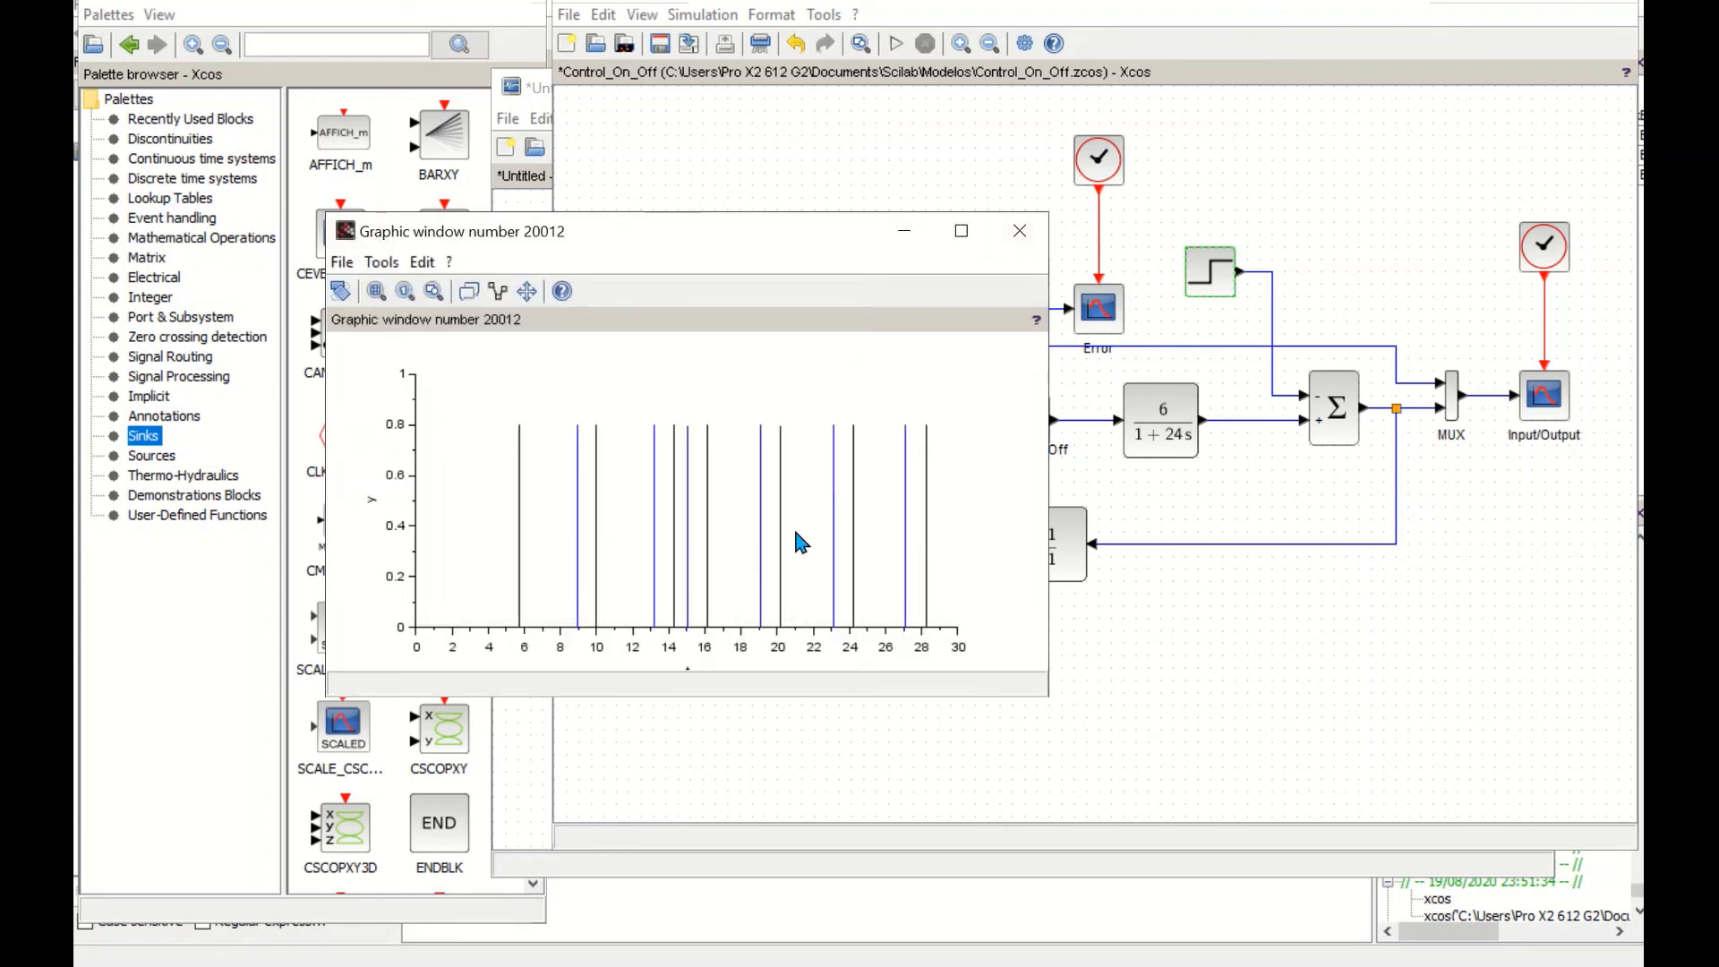
left_click(1019, 230)
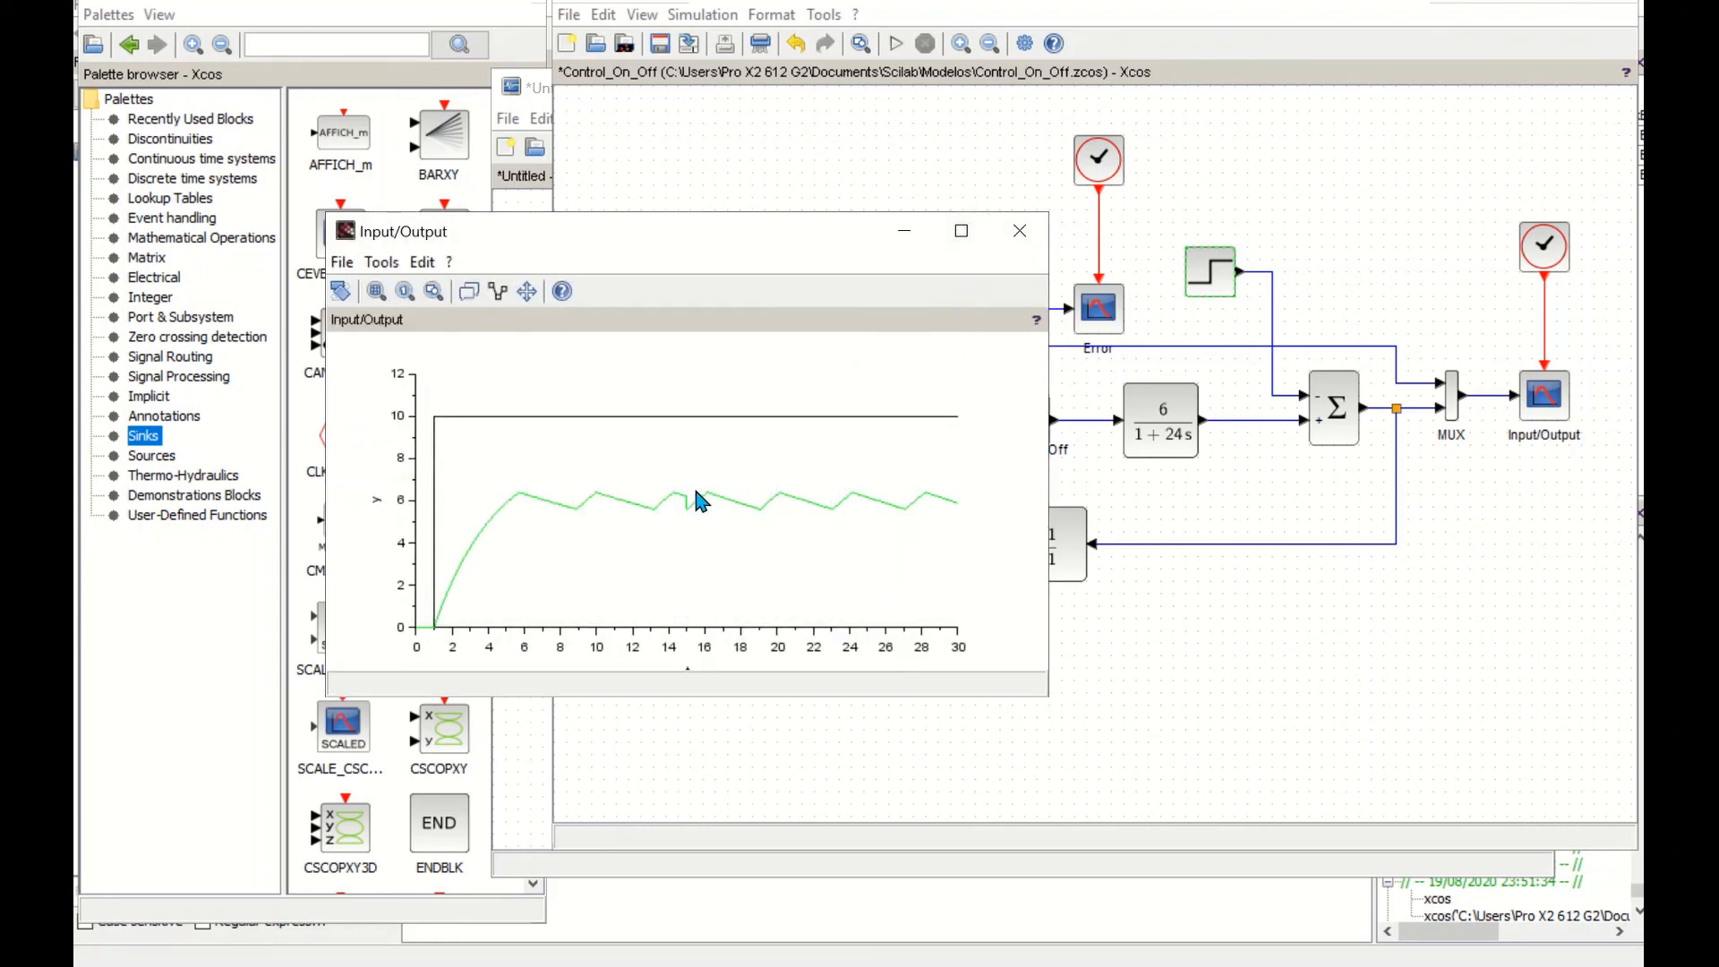
left_click(962, 230)
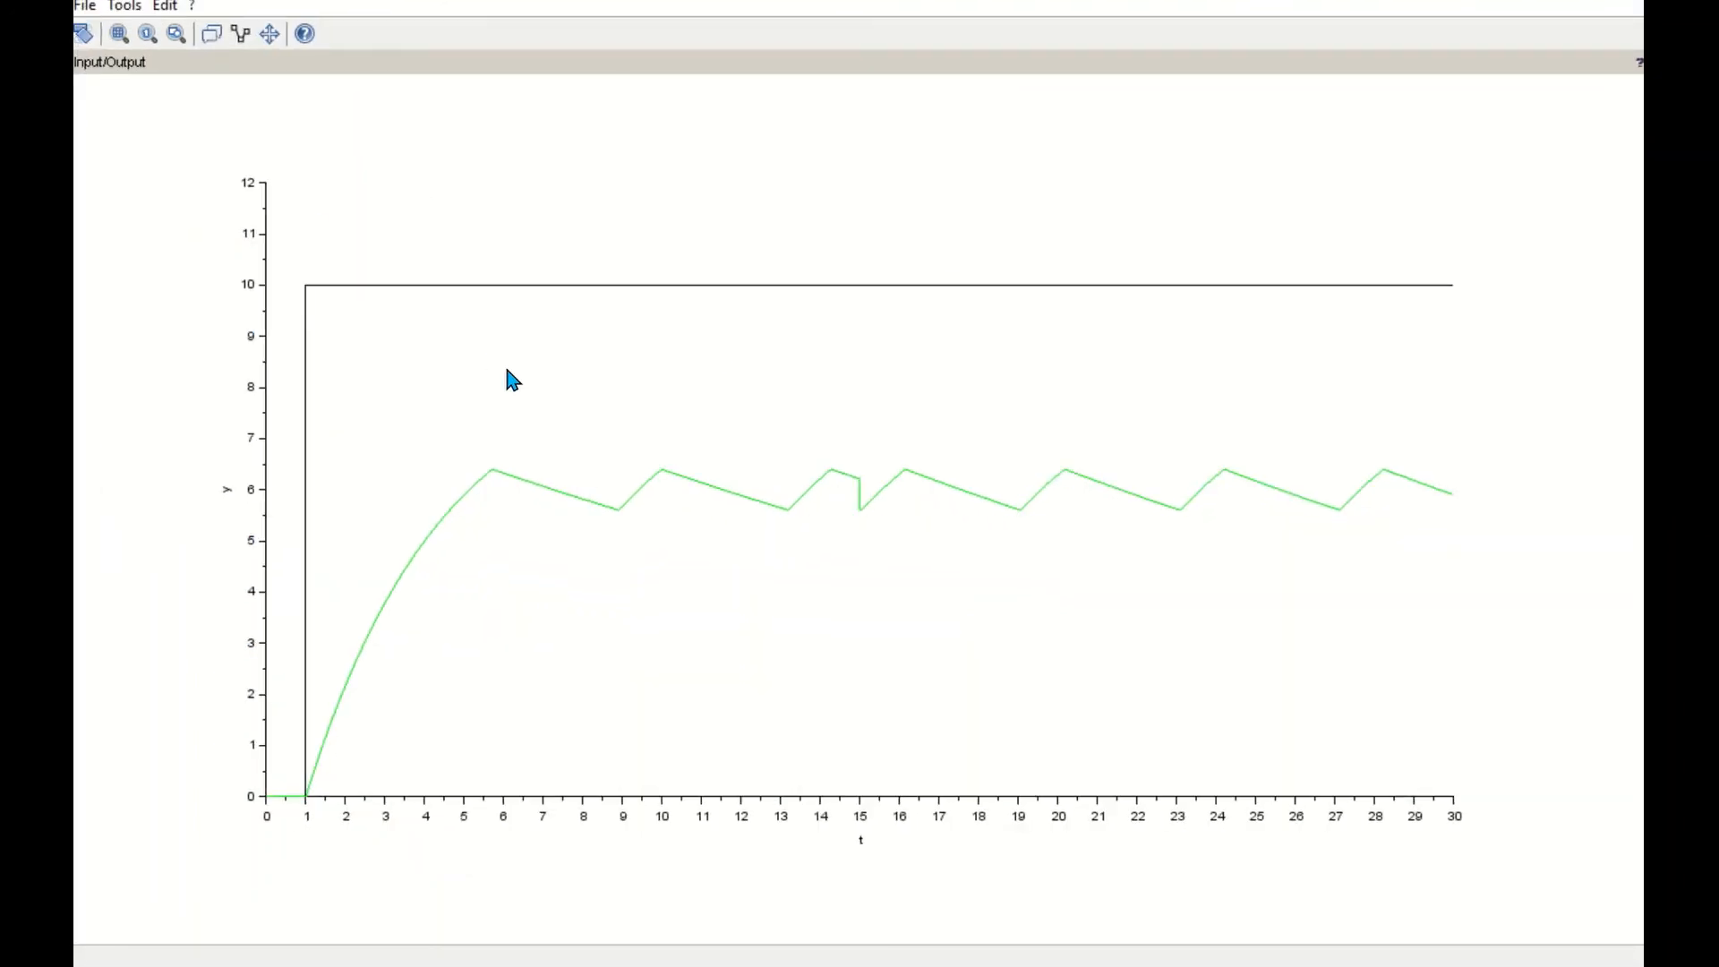
left_click(119, 33)
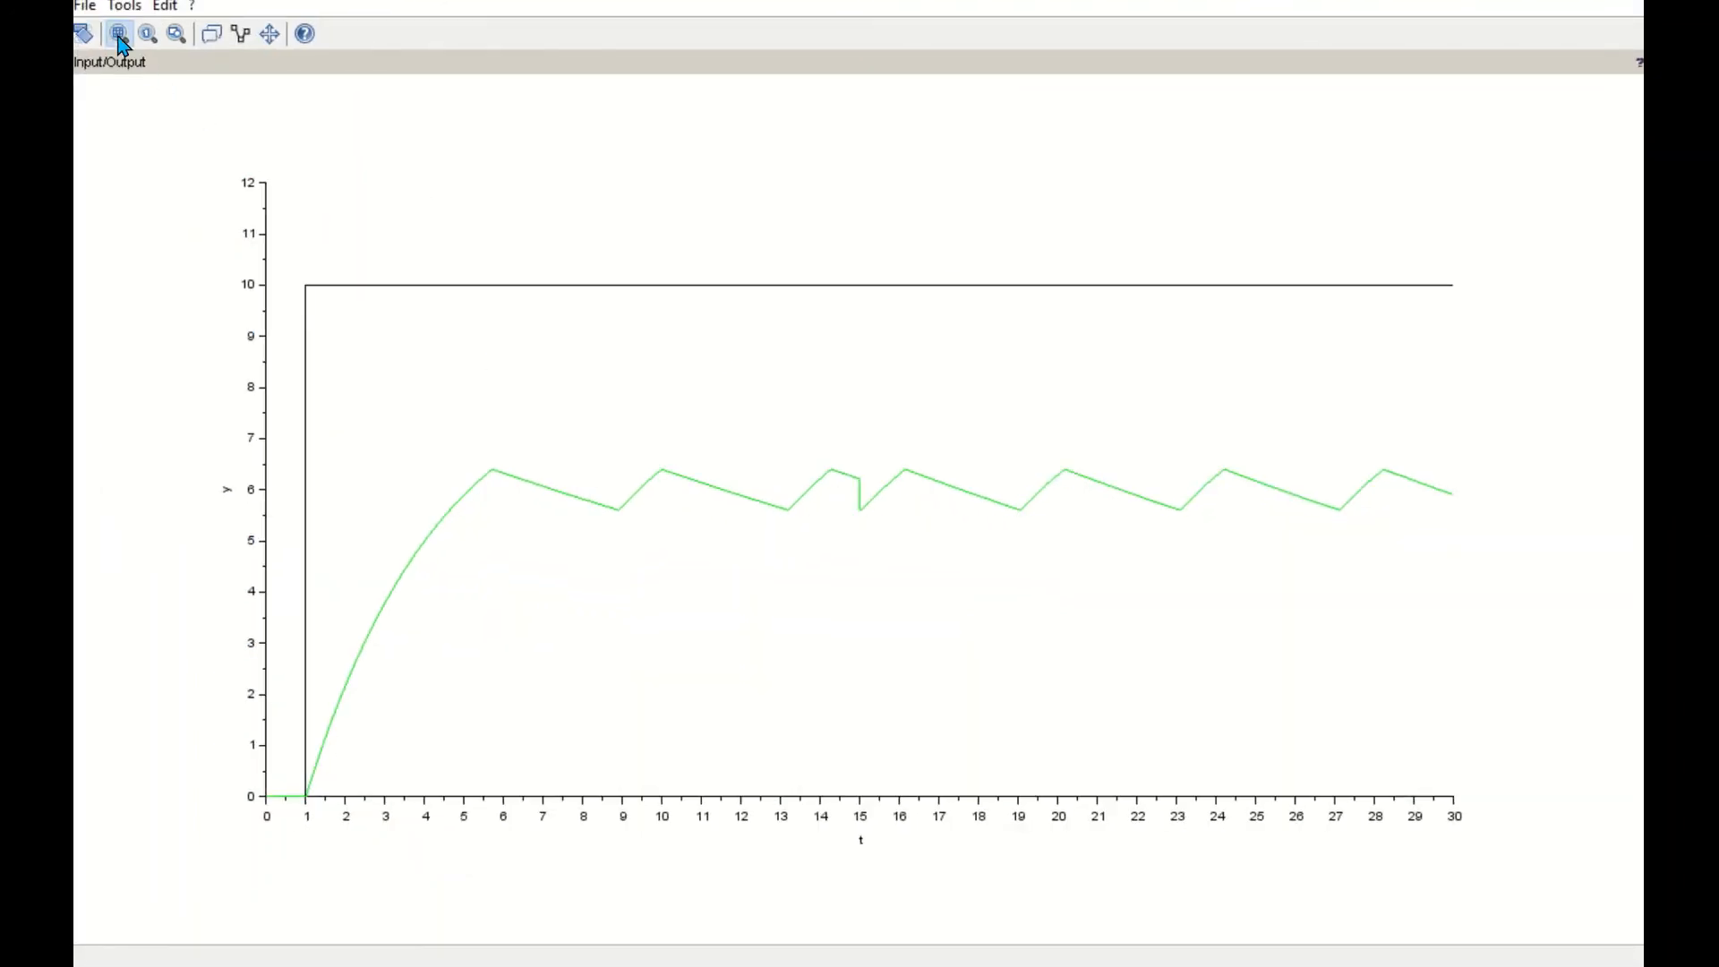
left_click(787, 457)
left_click(1078, 538)
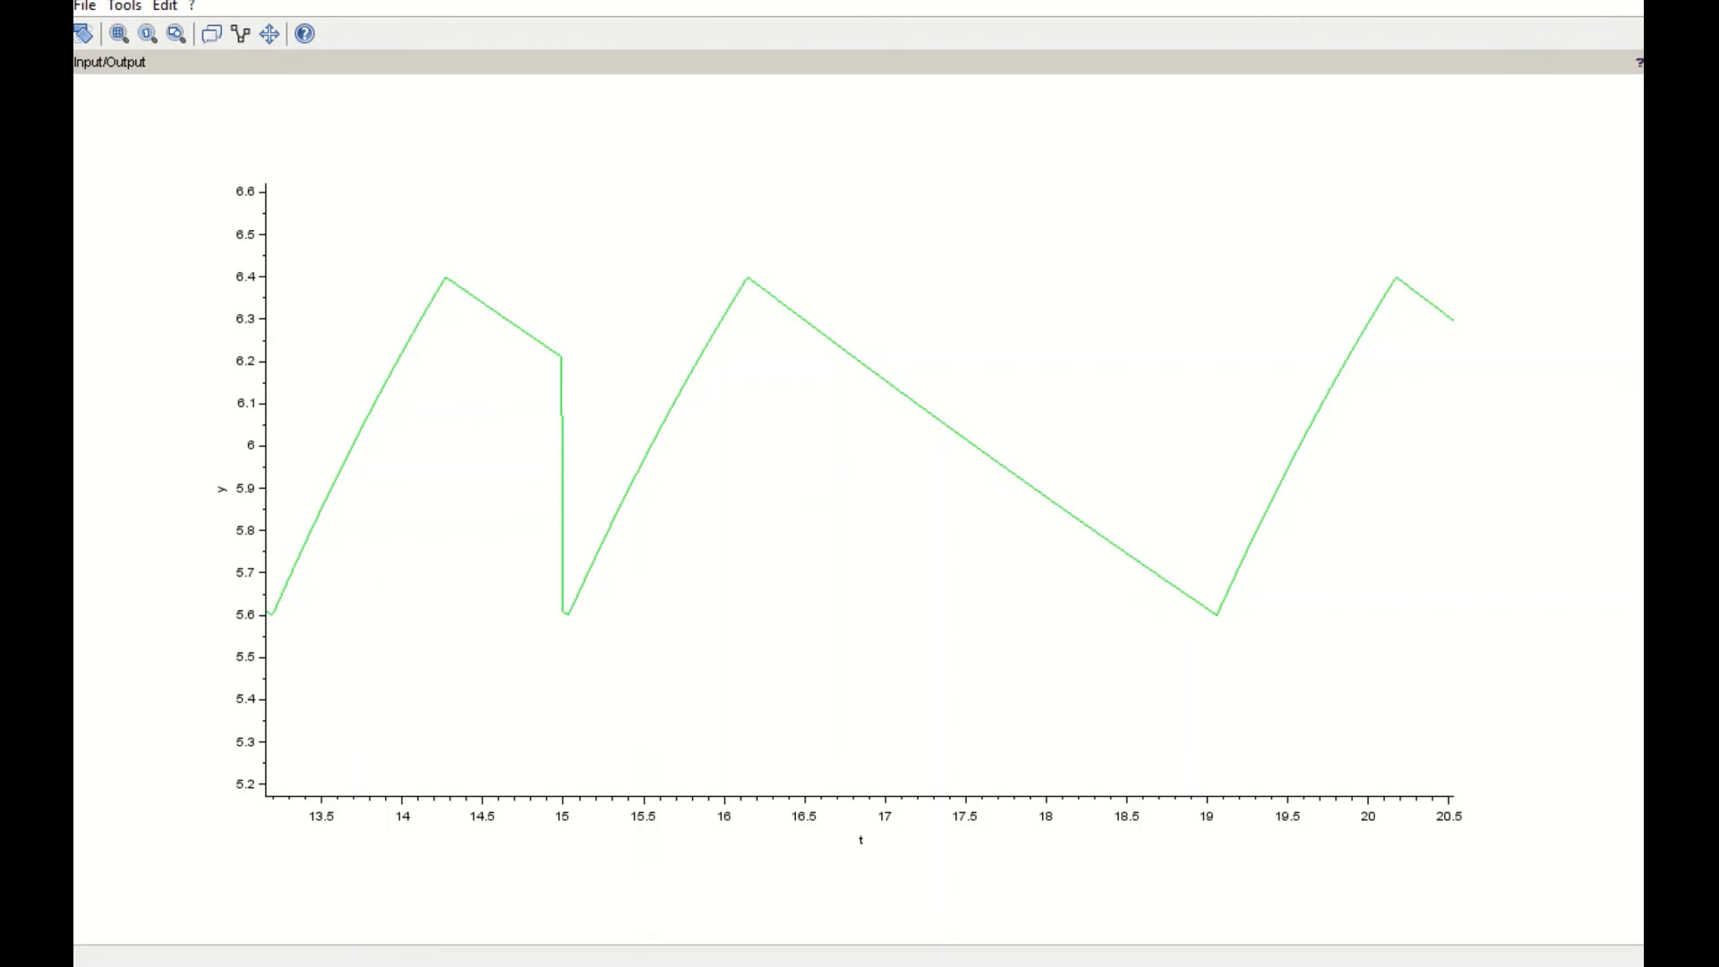
left_click(1625, 2)
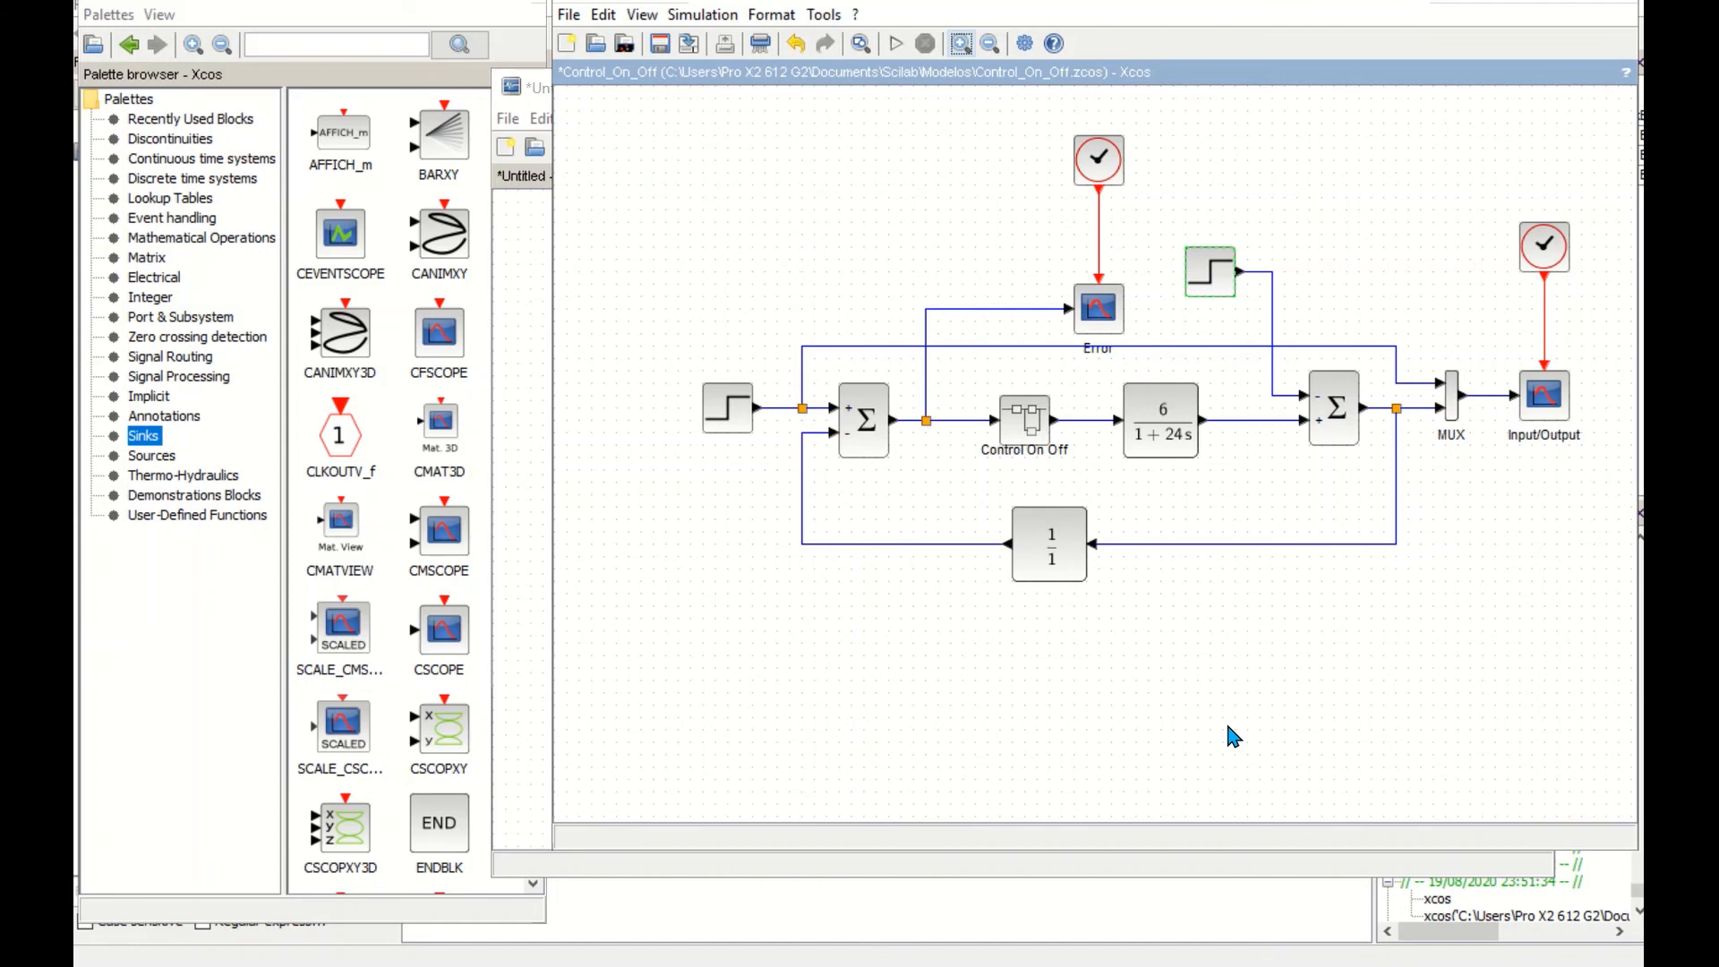
- Open the Control On Off superblock to review its setpoint, hysteresis and relay logic, and close its diagram
double_click(1034, 420)
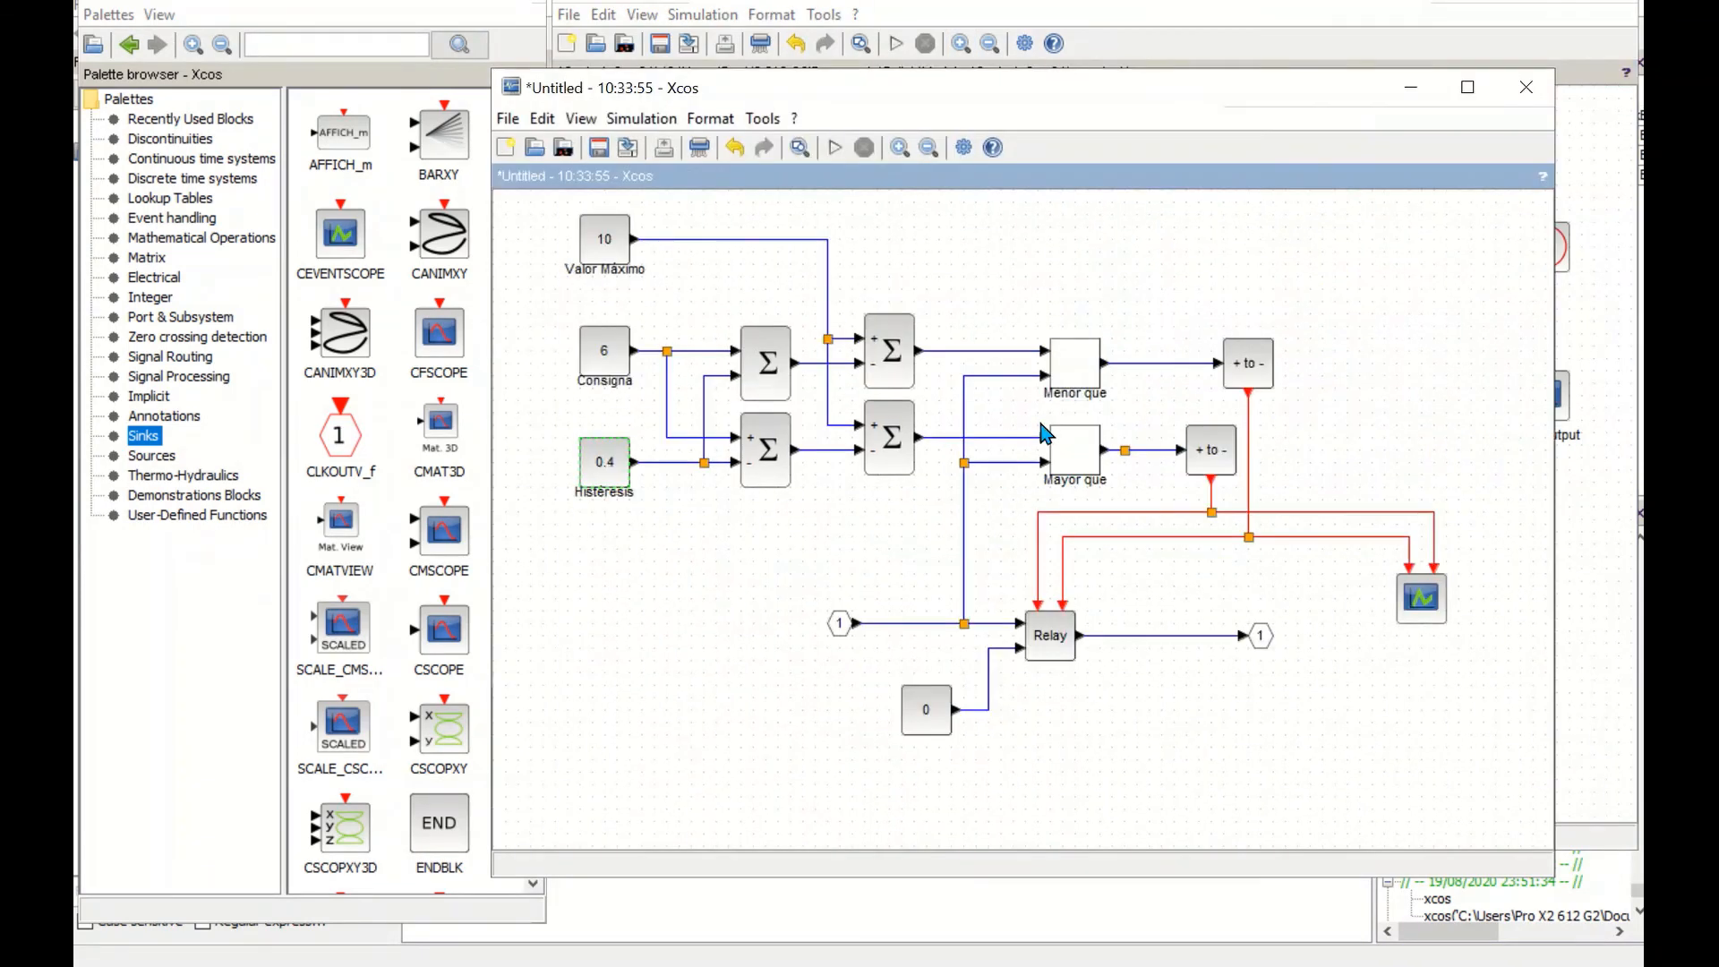
left_click(1526, 88)
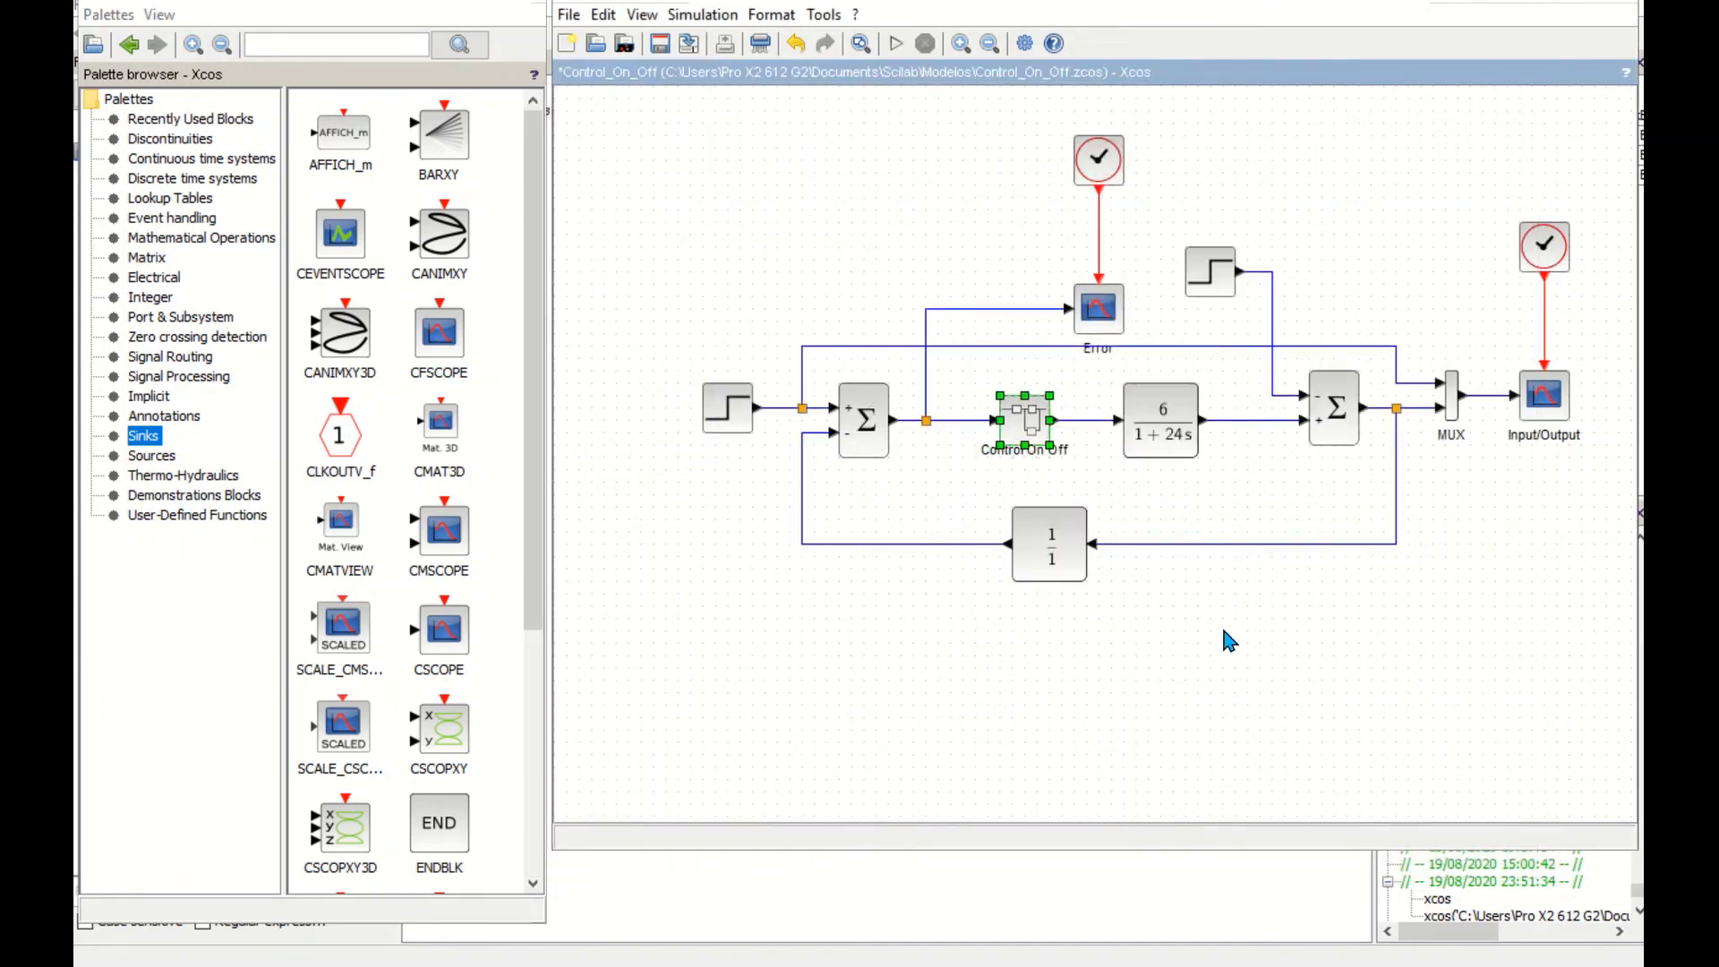